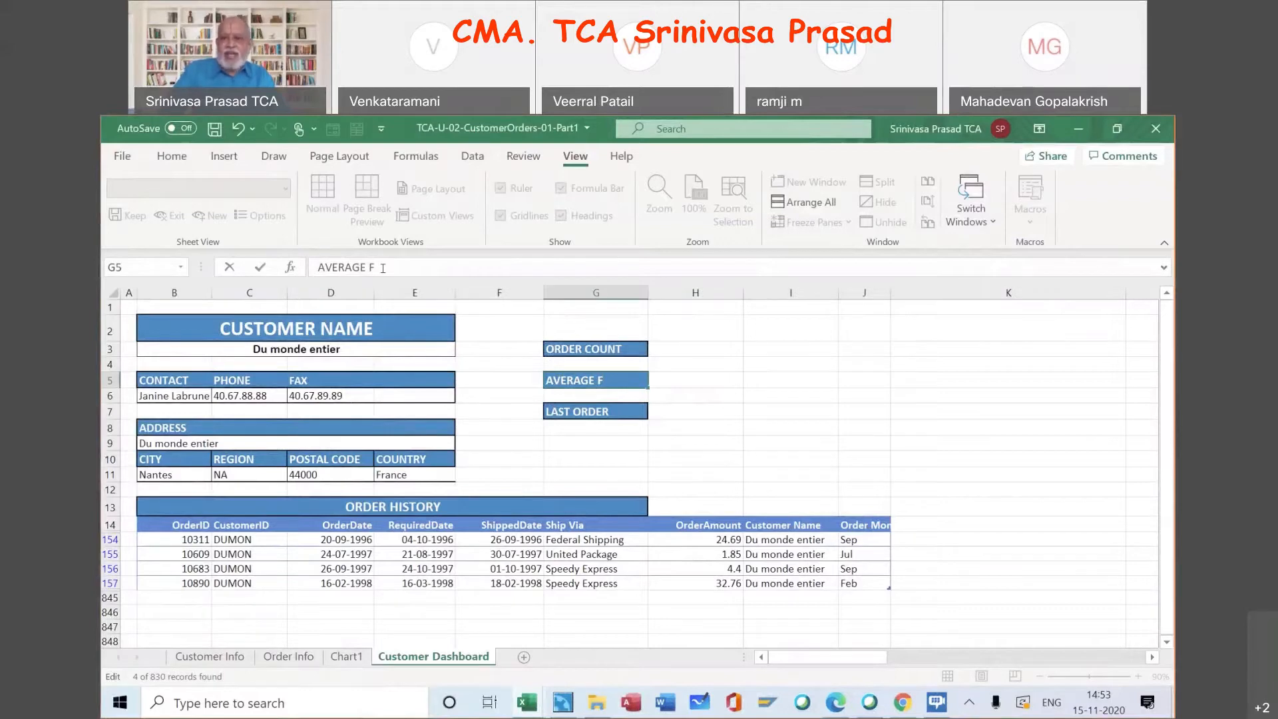
Complete the label in G5 as AVERAGE ORDER AMT and widen column G to about 22.73 so the label fits
key(BackSpace)
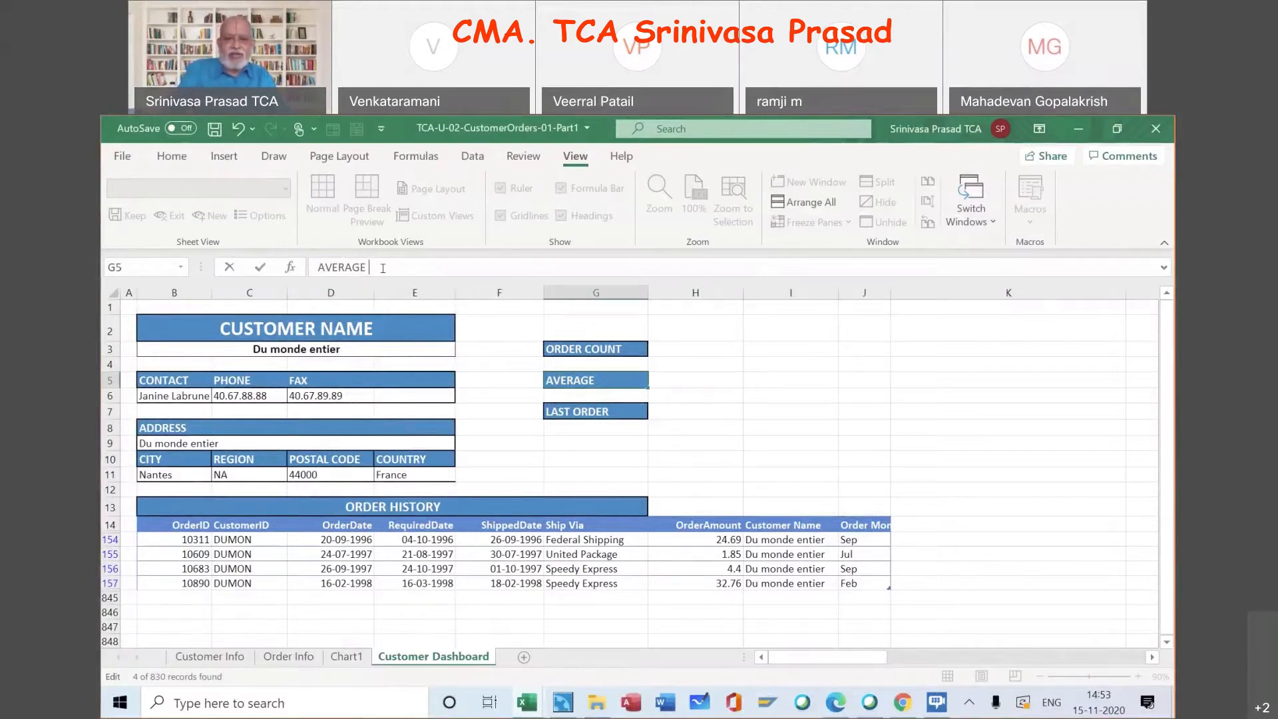
text(Order)
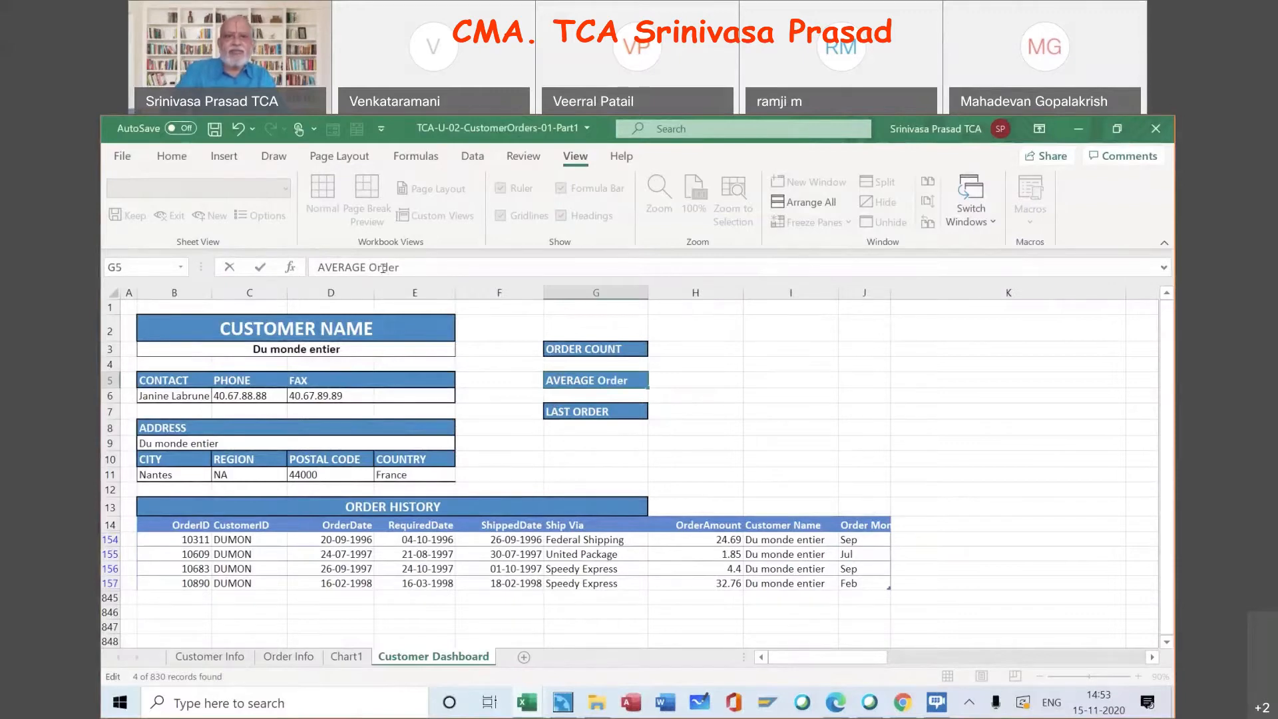
key(BackSpace)
key(BackSpace)
key(BackSpace)
key(BackSpace)
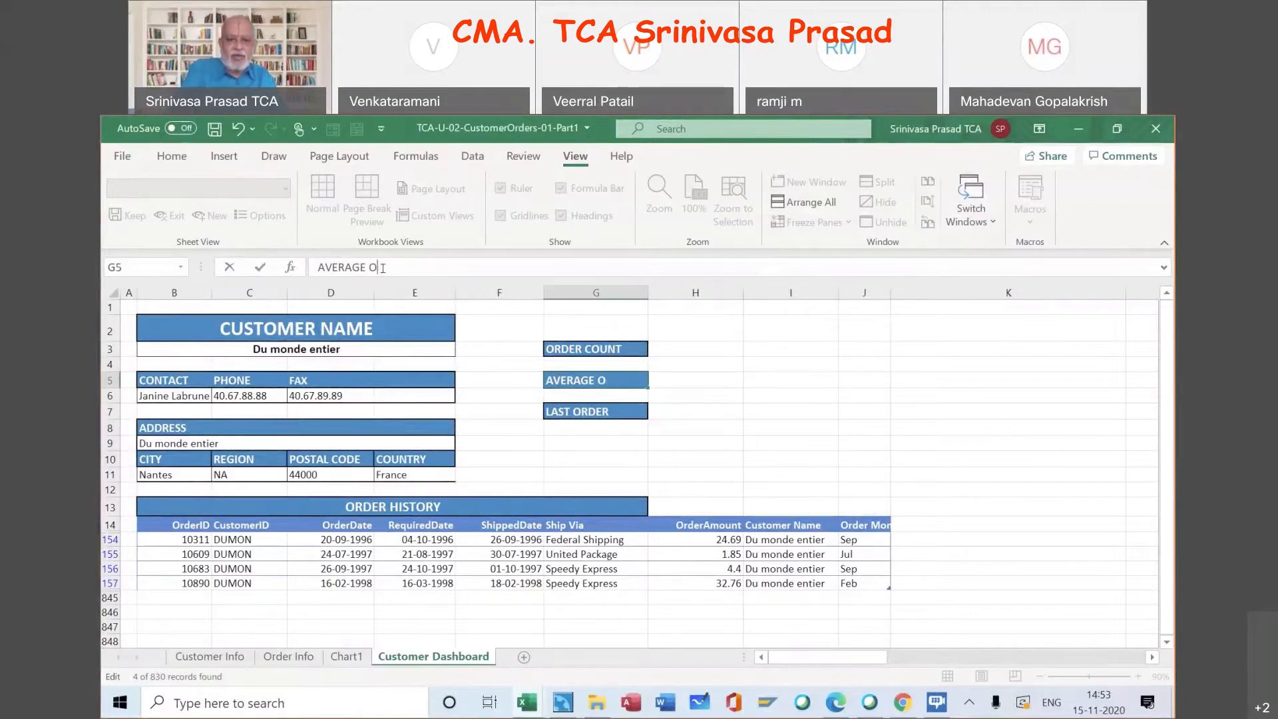
text(RDER AMT)
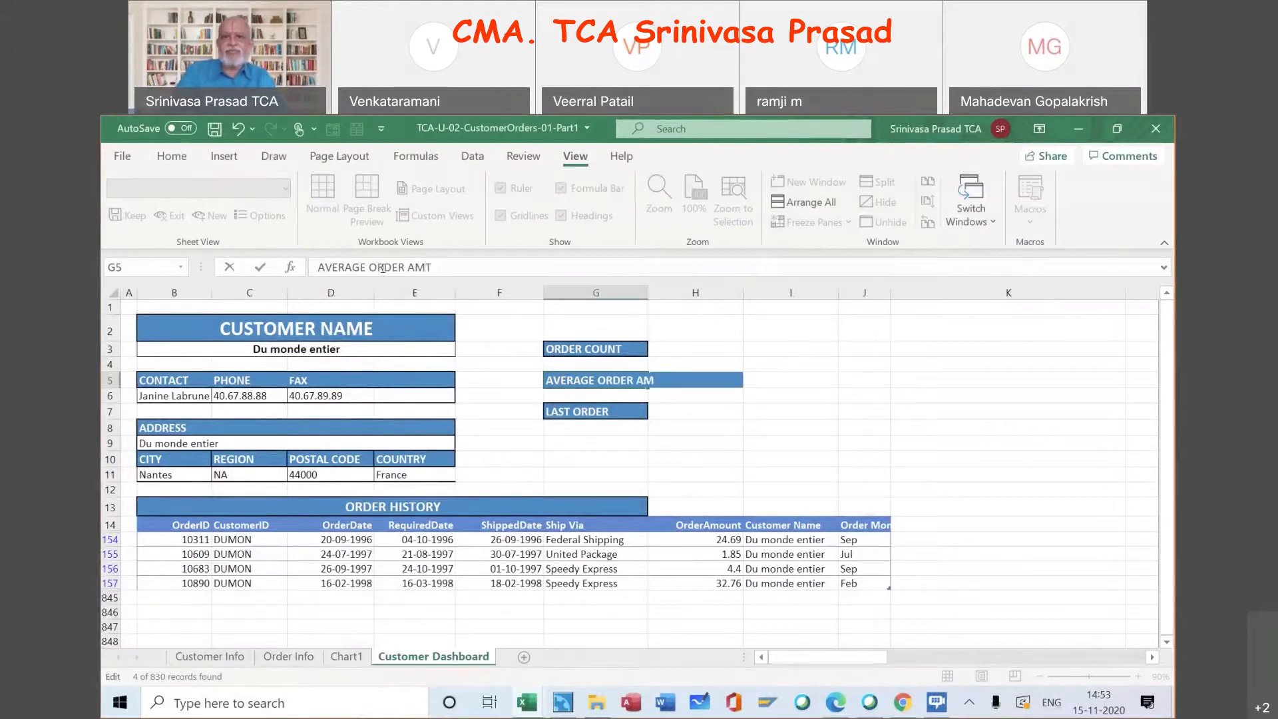
key(Tab)
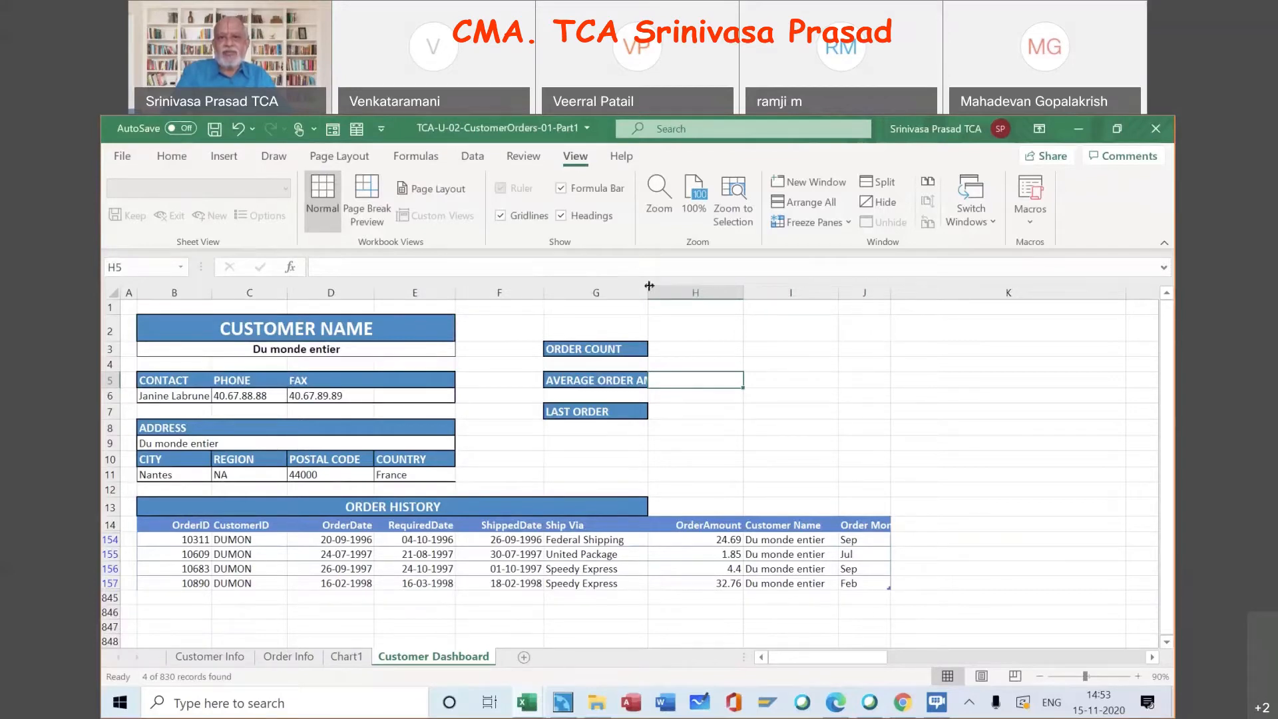
drag(649, 286, 673, 294)
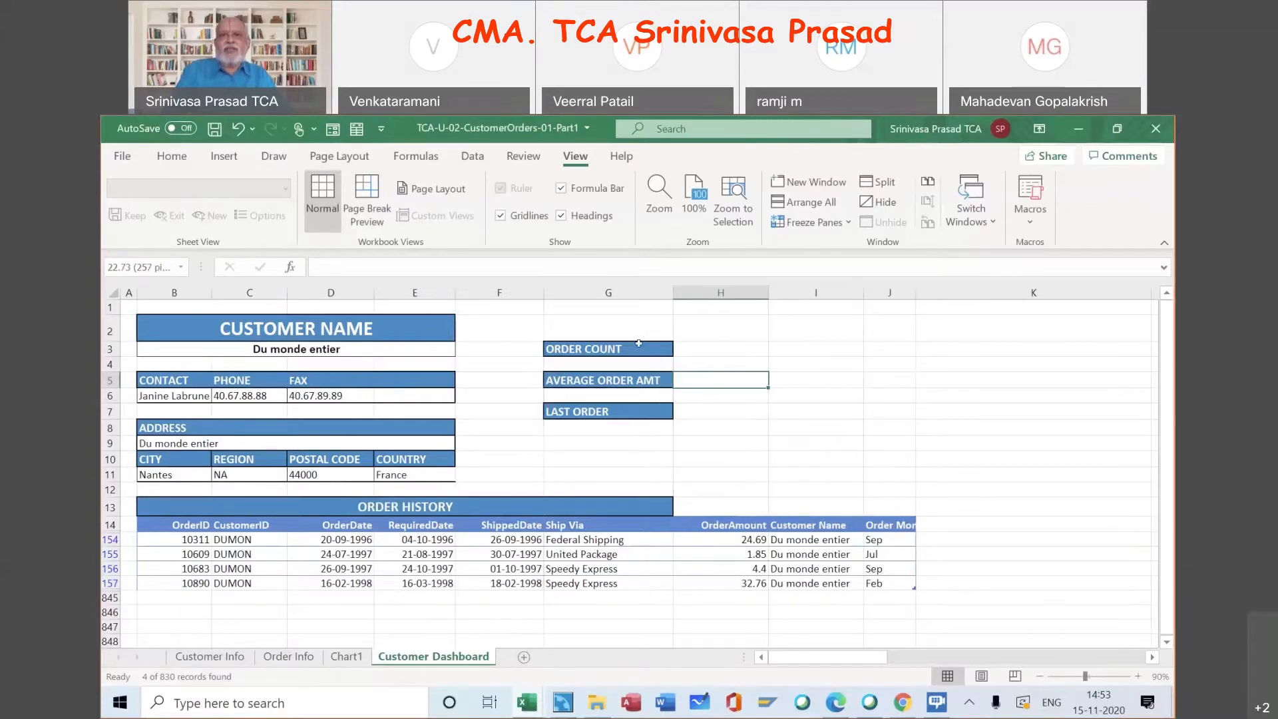
Choose Familia Arquibaldo as the customer name in B3 of the dashboard
click(637, 350)
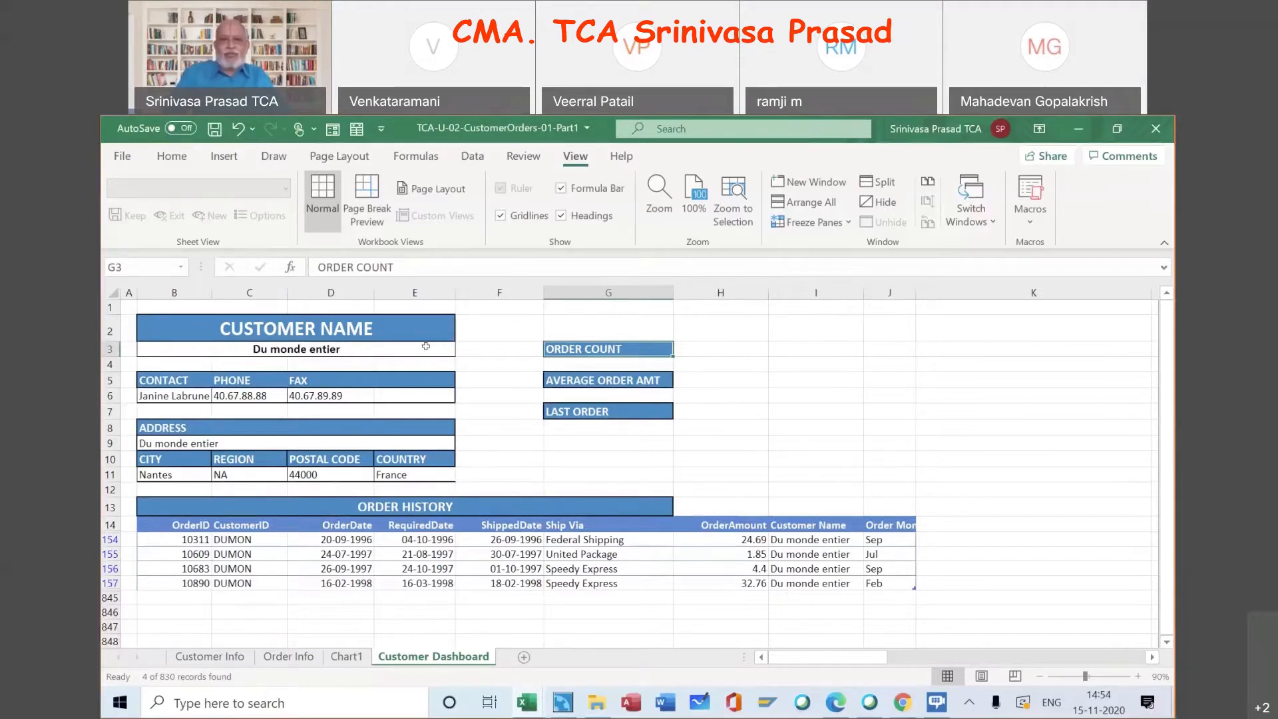
click(450, 351)
click(462, 350)
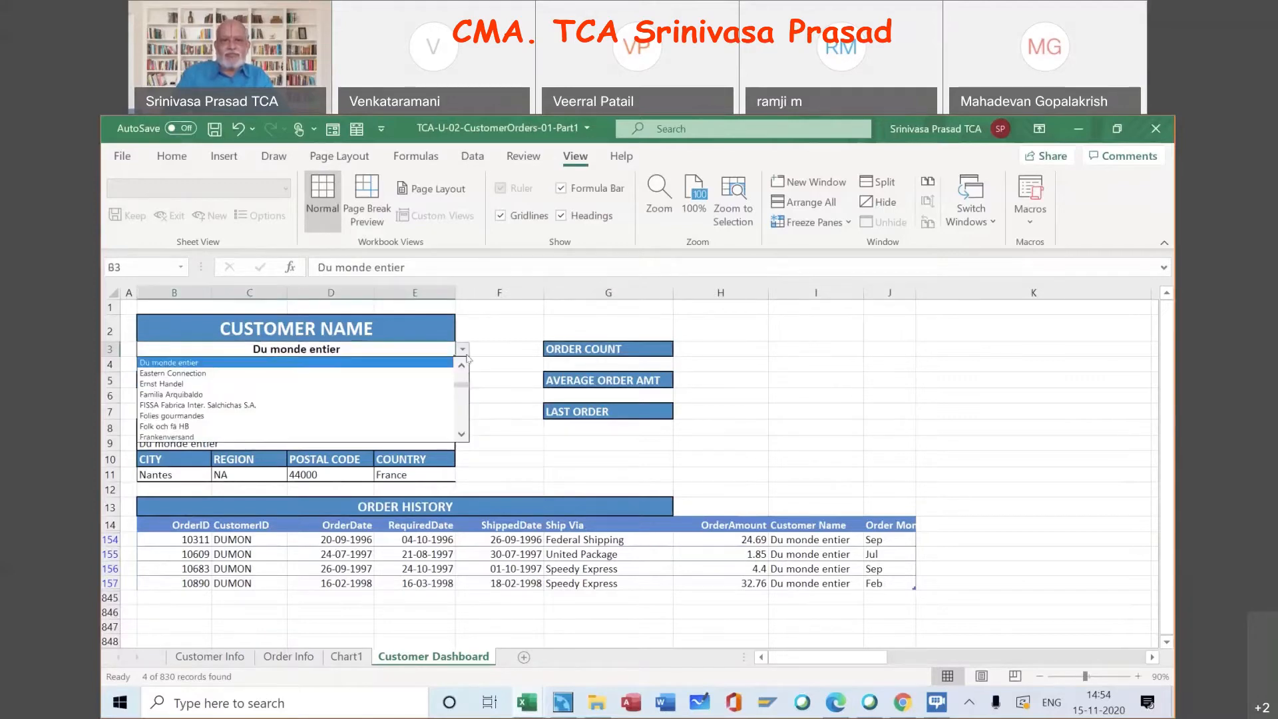
click(421, 395)
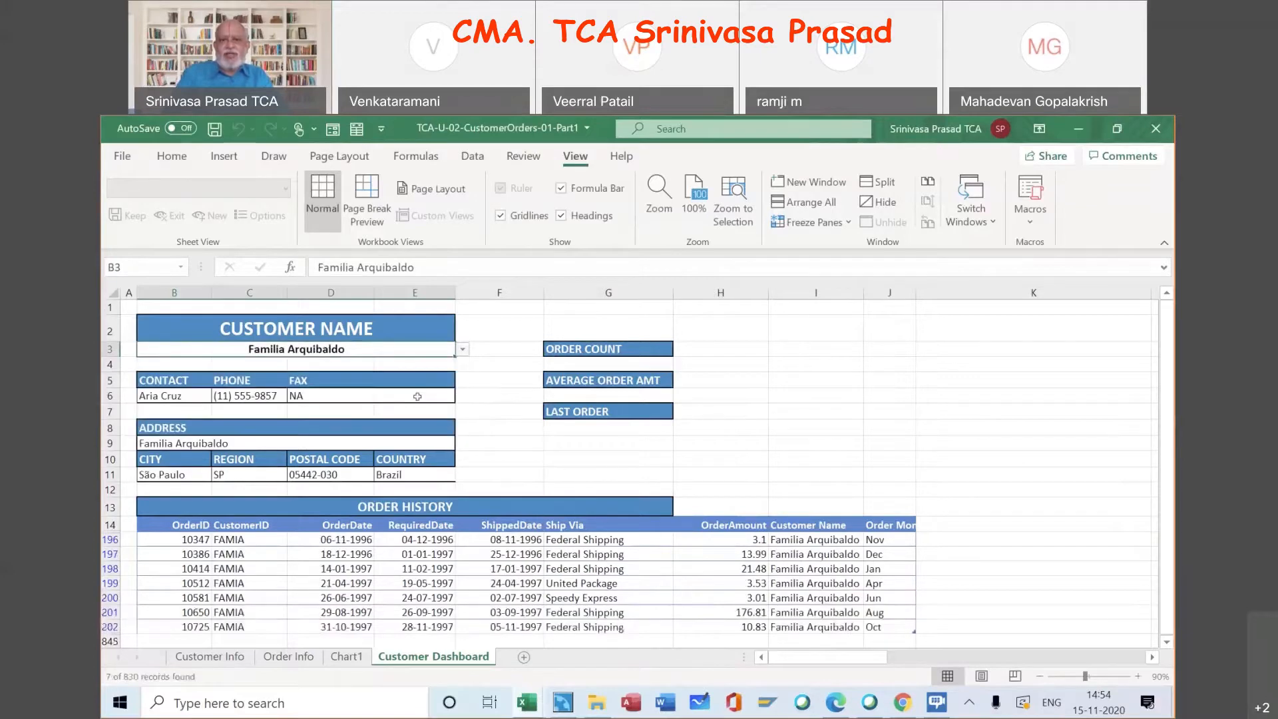
Examine the blank cells under the three order labels, the average and count of the filtered order amounts, and the last order date
click(624, 365)
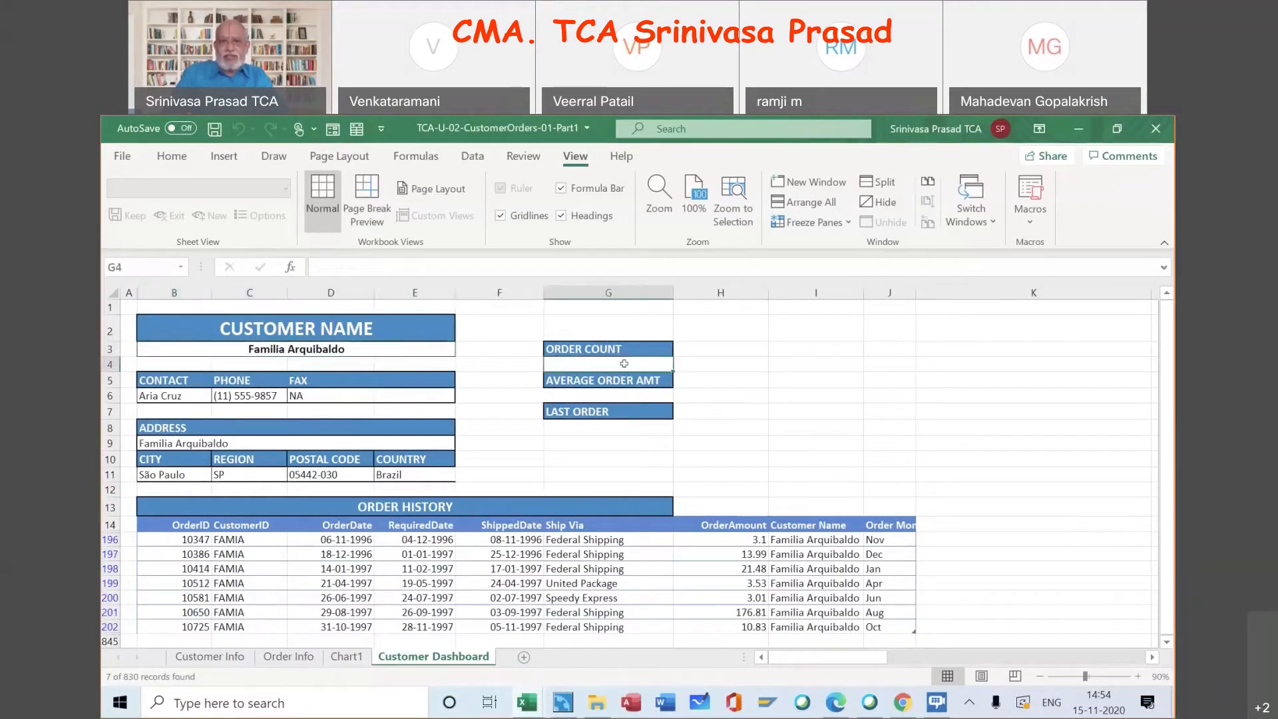
click(623, 397)
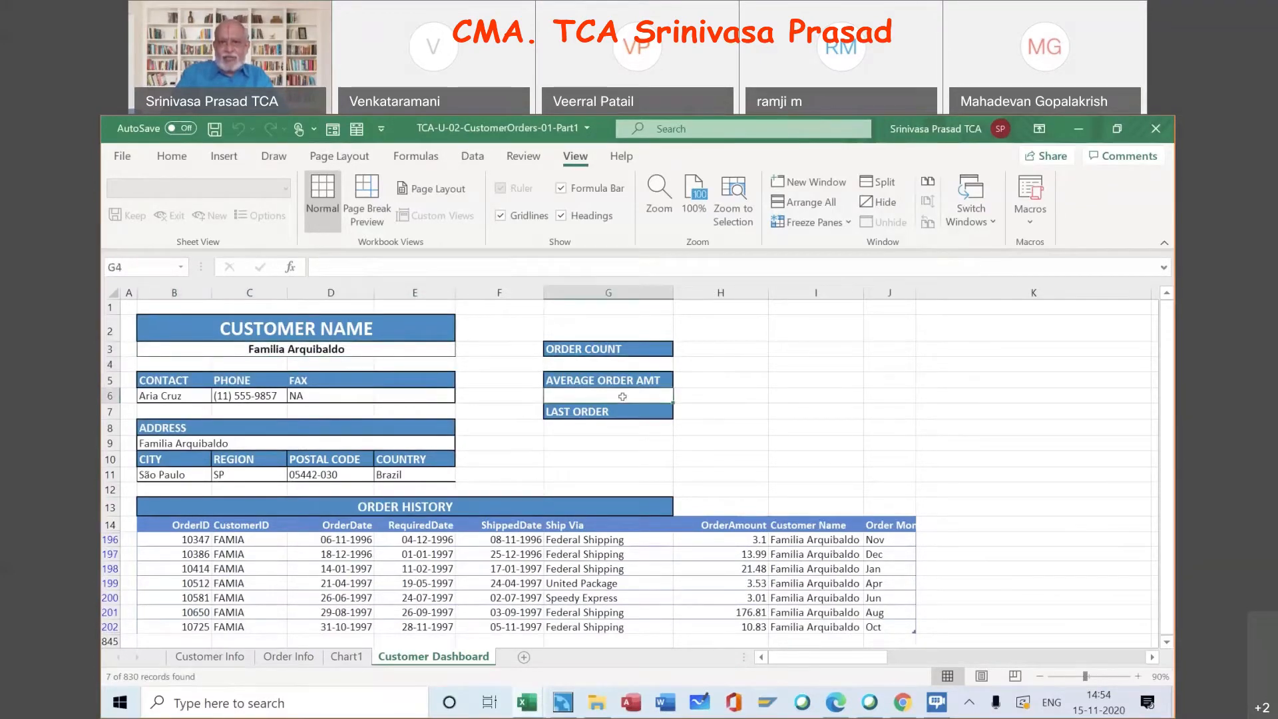
click(619, 425)
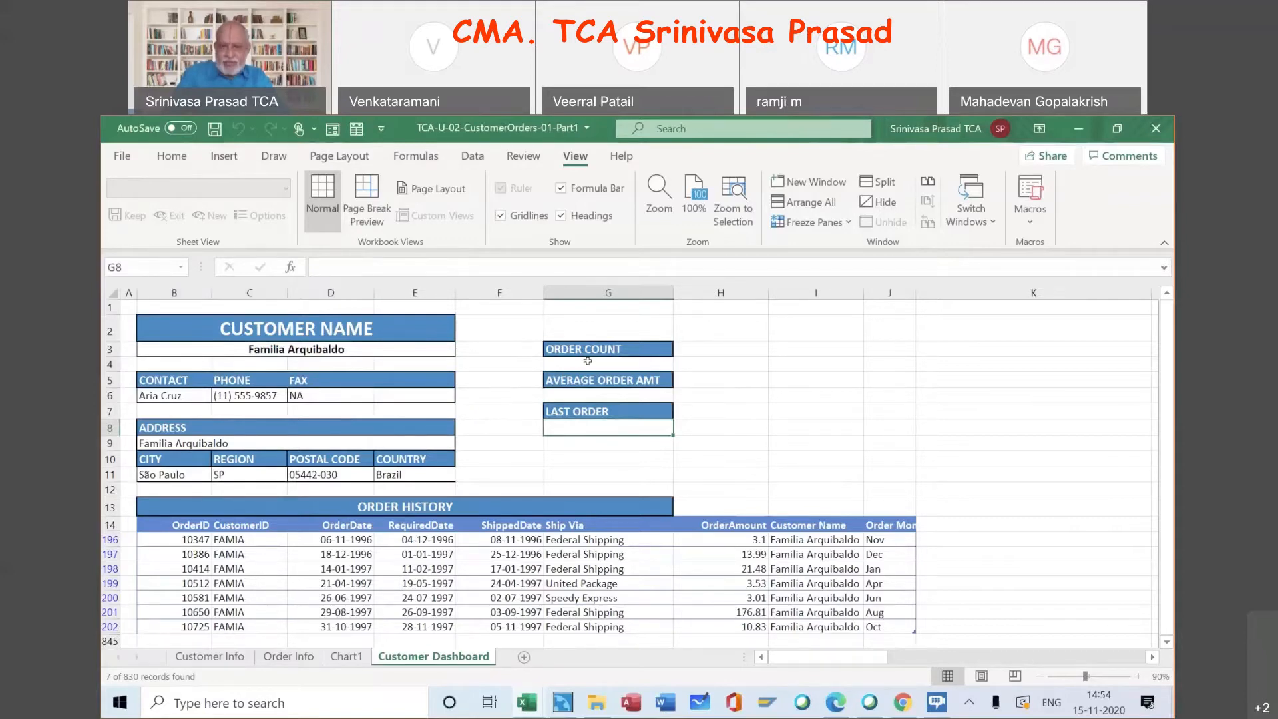
click(714, 538)
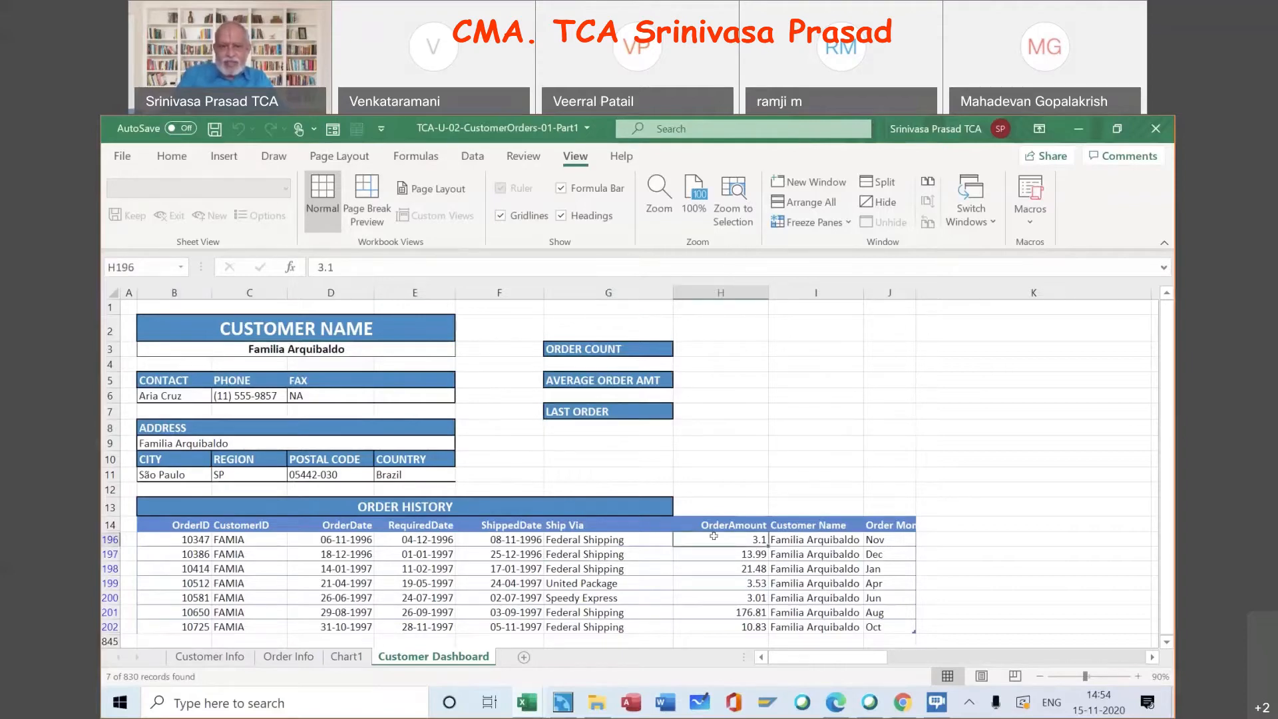
key(shift+Down)
key(shift+Down)
key(shift+Down)
key(shift+Down)
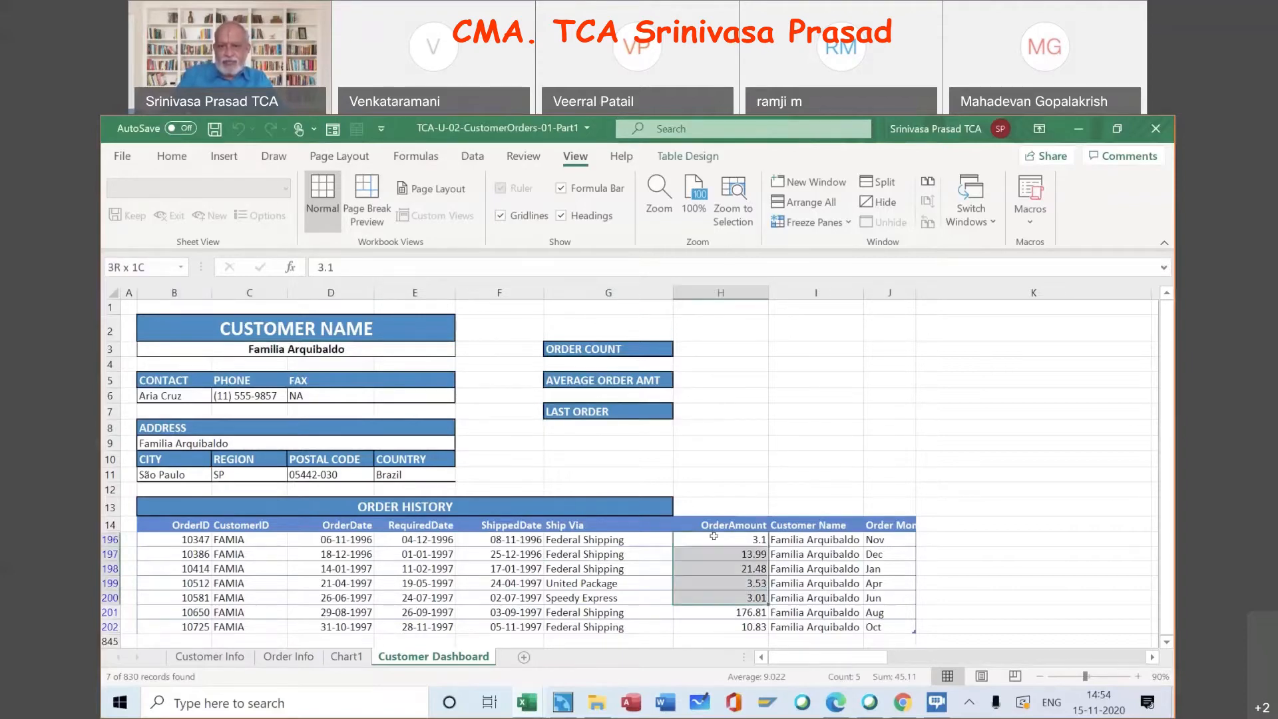
key(shift+Down)
key(shift+Down)
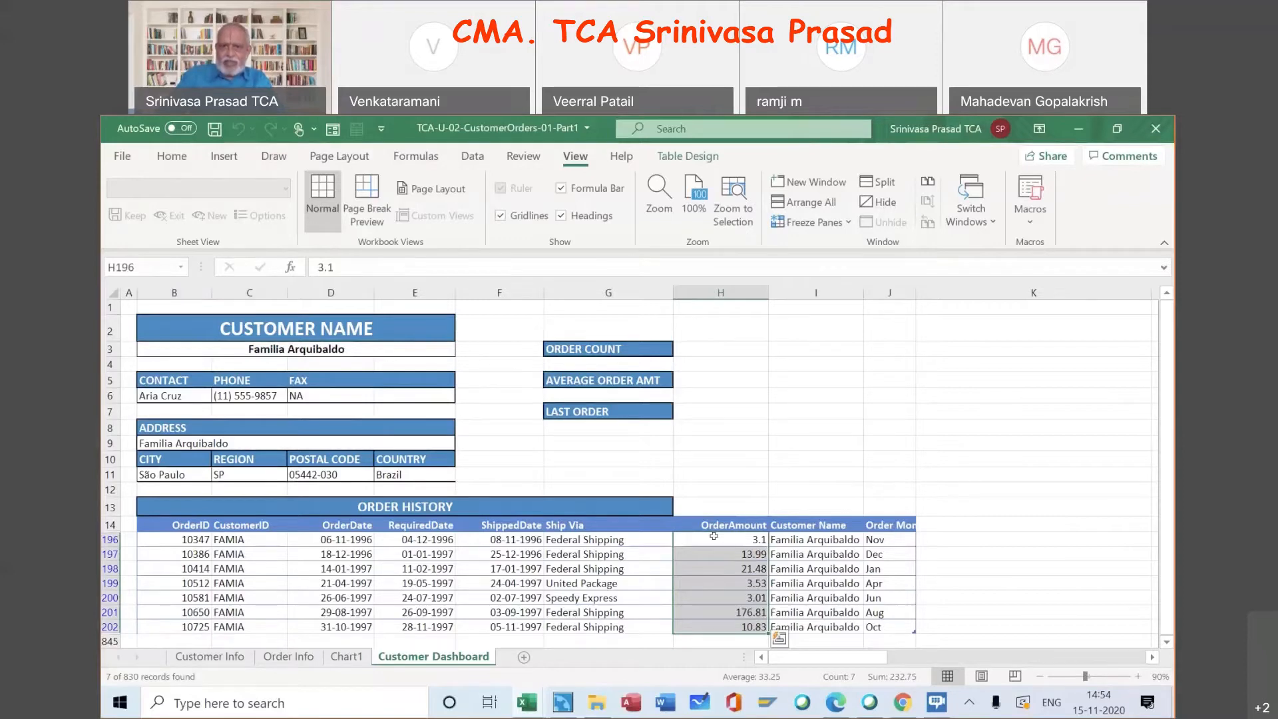
click(354, 626)
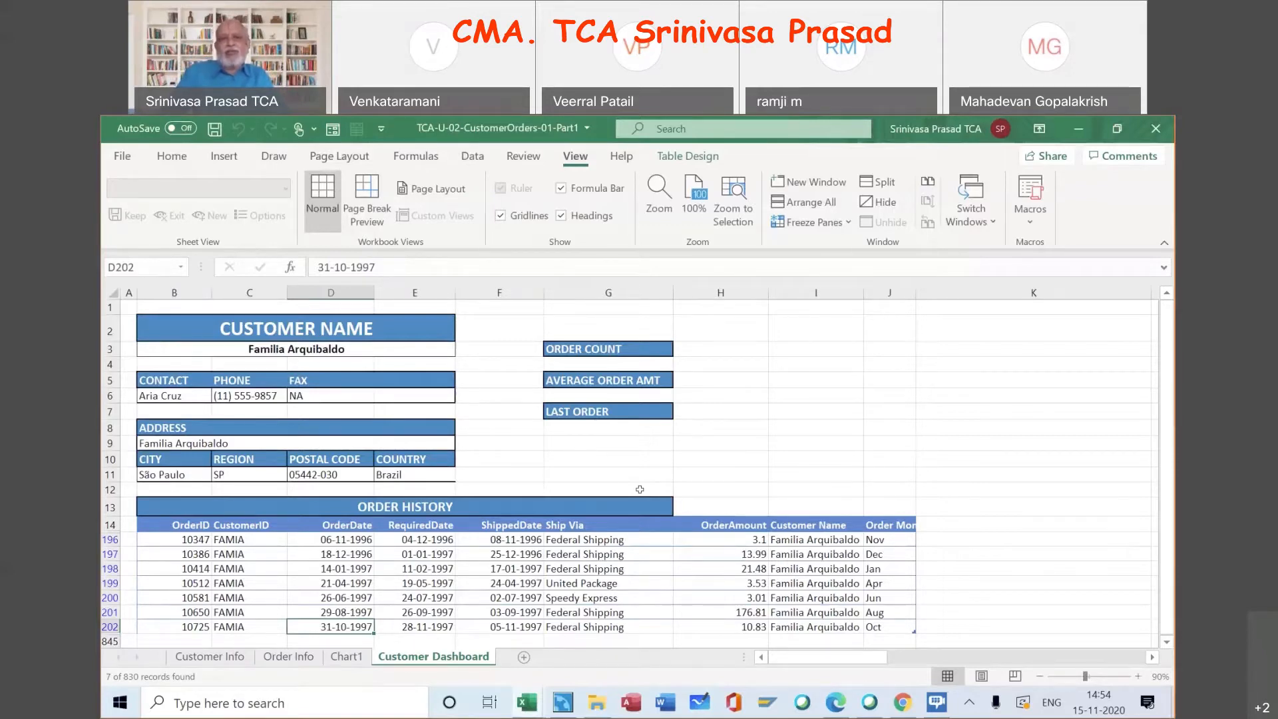
Enter a COUNT formula in G4 under ORDER COUNT for the visible order IDs in B196:B202
click(622, 364)
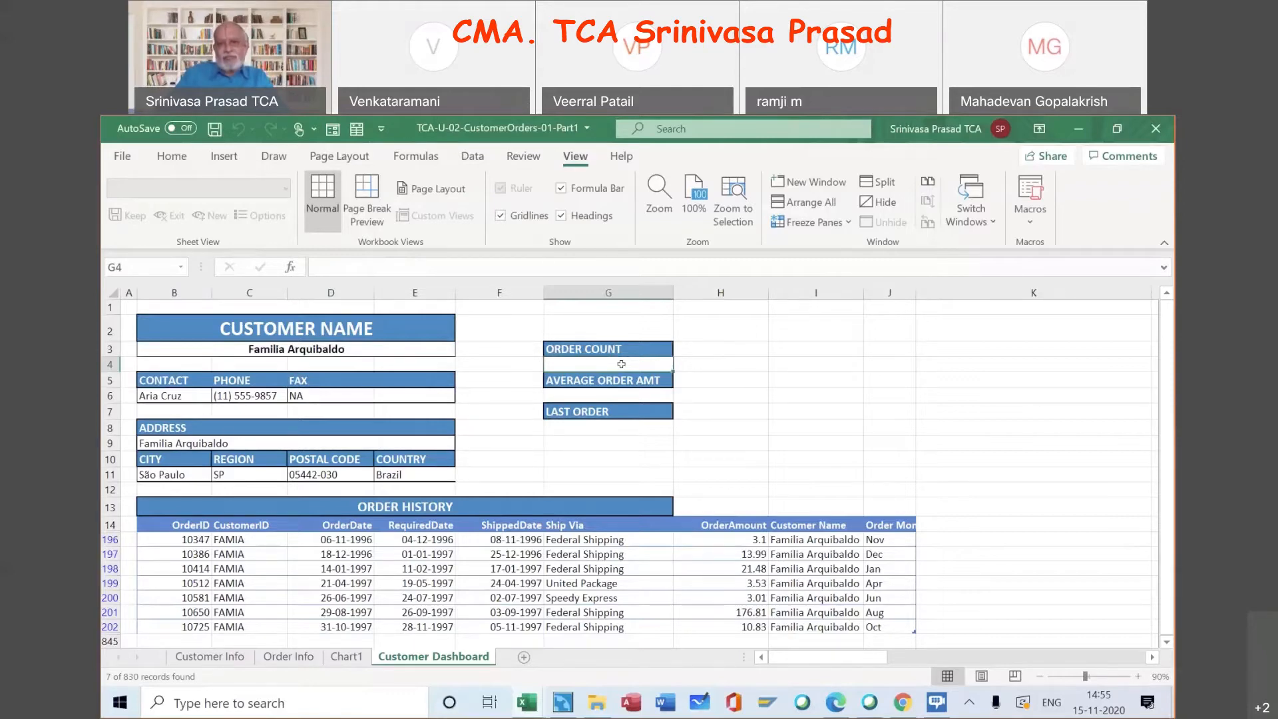
text(=)
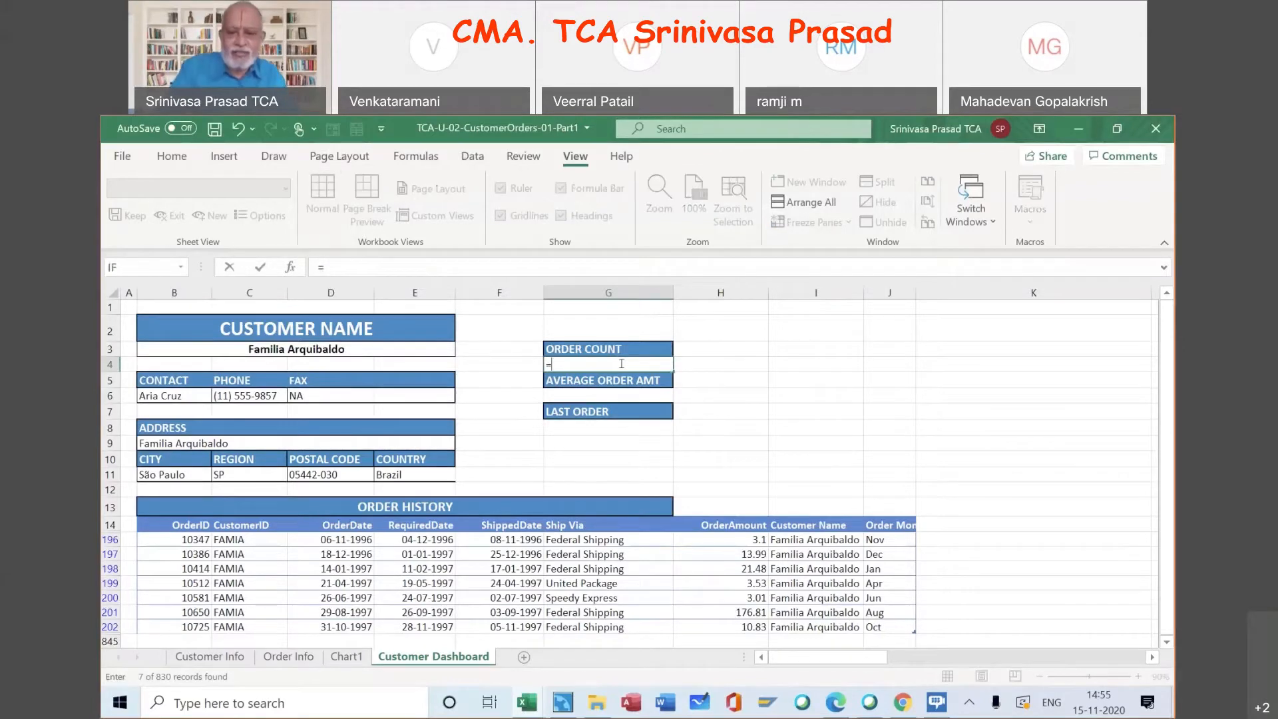
text(count)
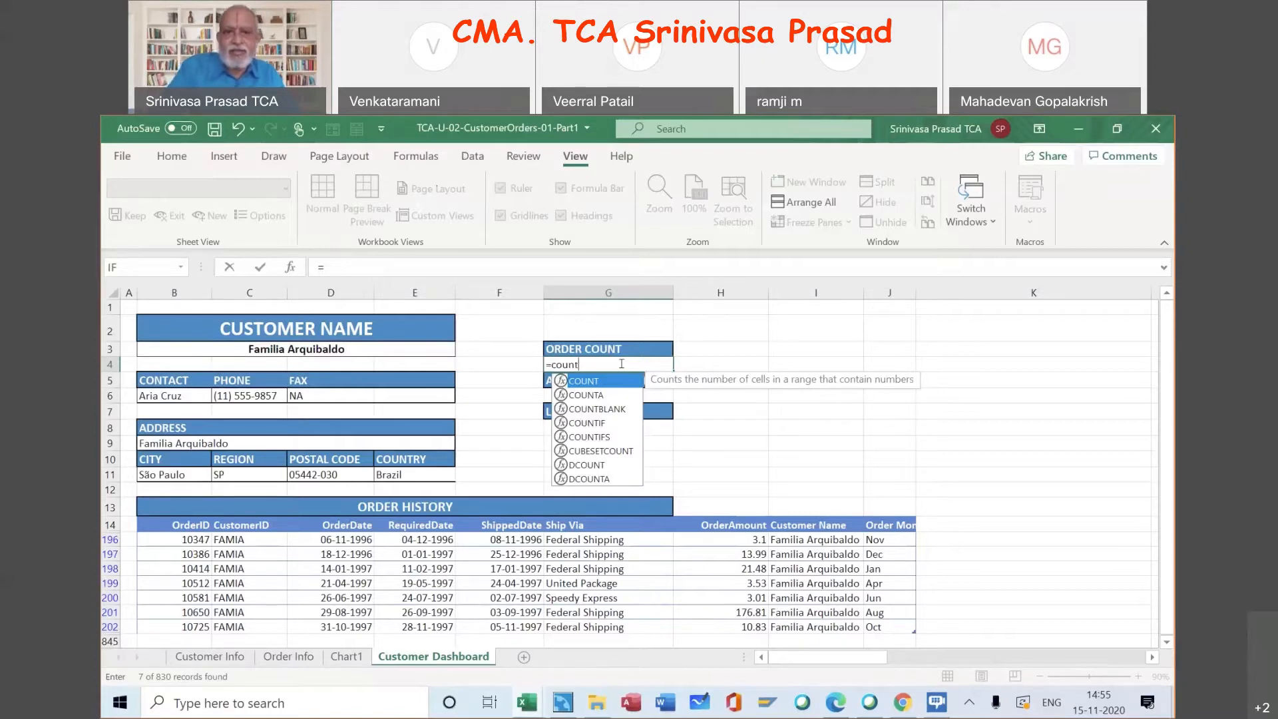
text(()
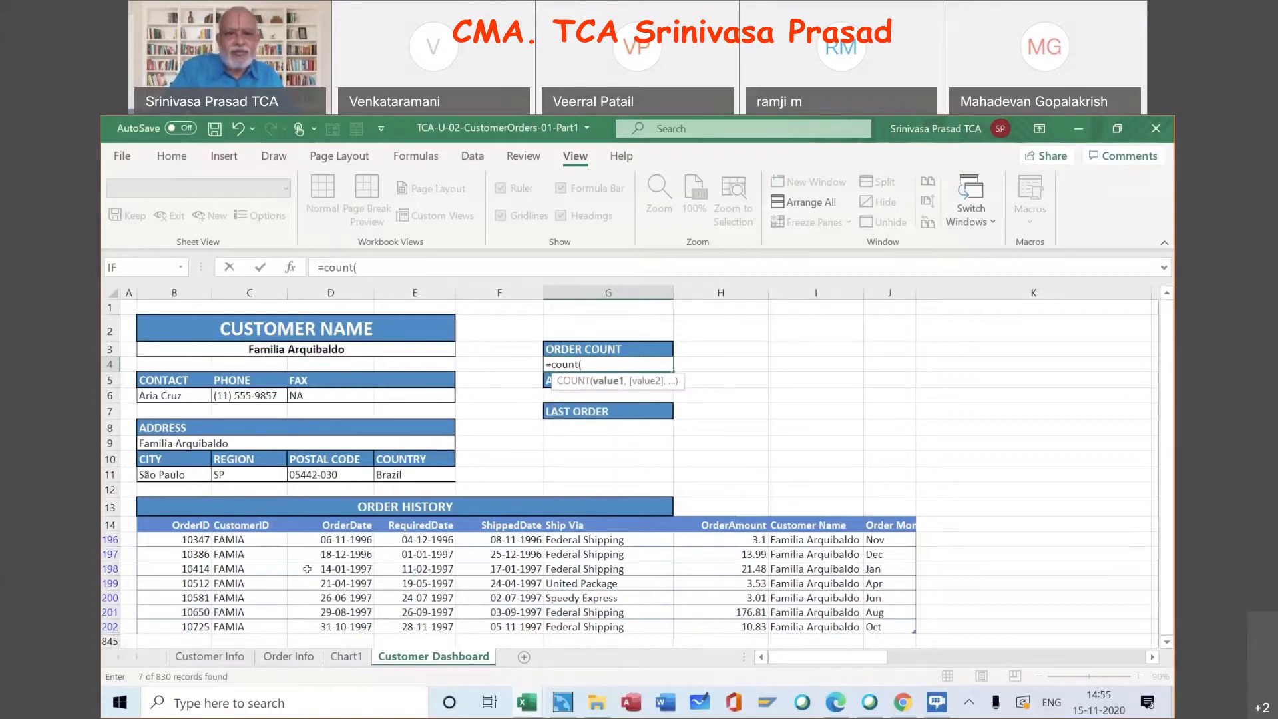
click(195, 541)
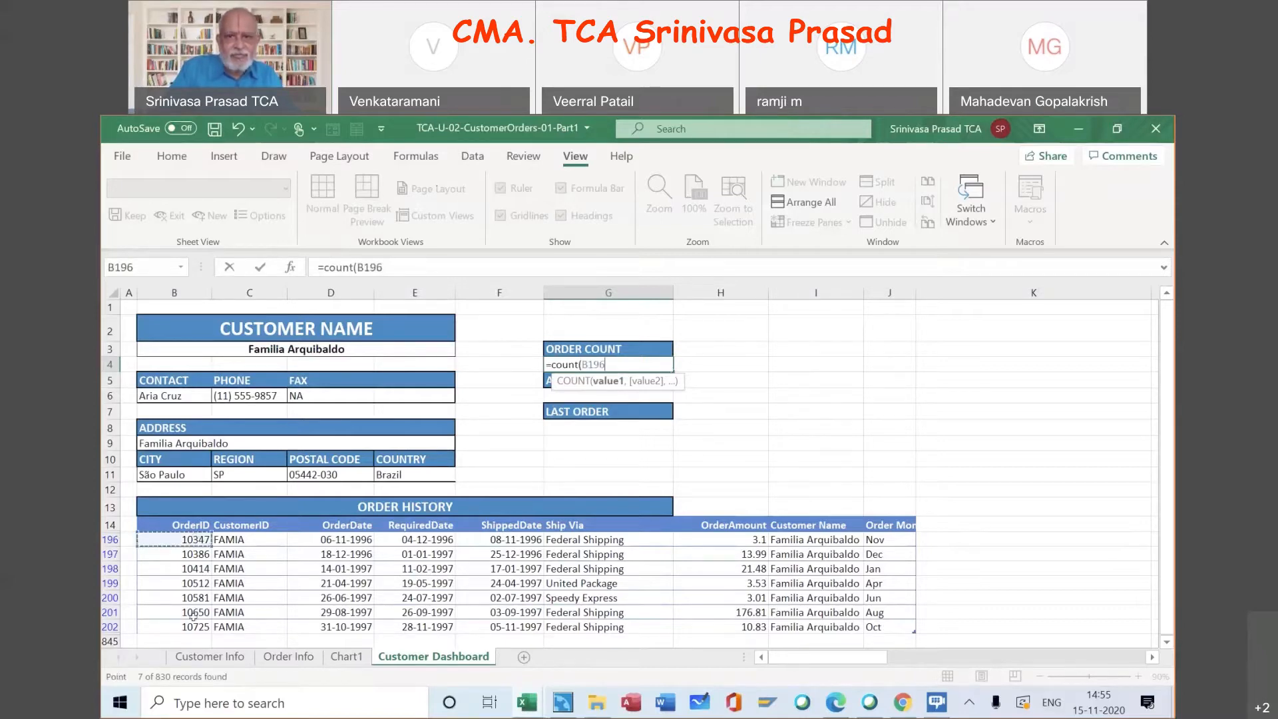
shift+click(193, 628)
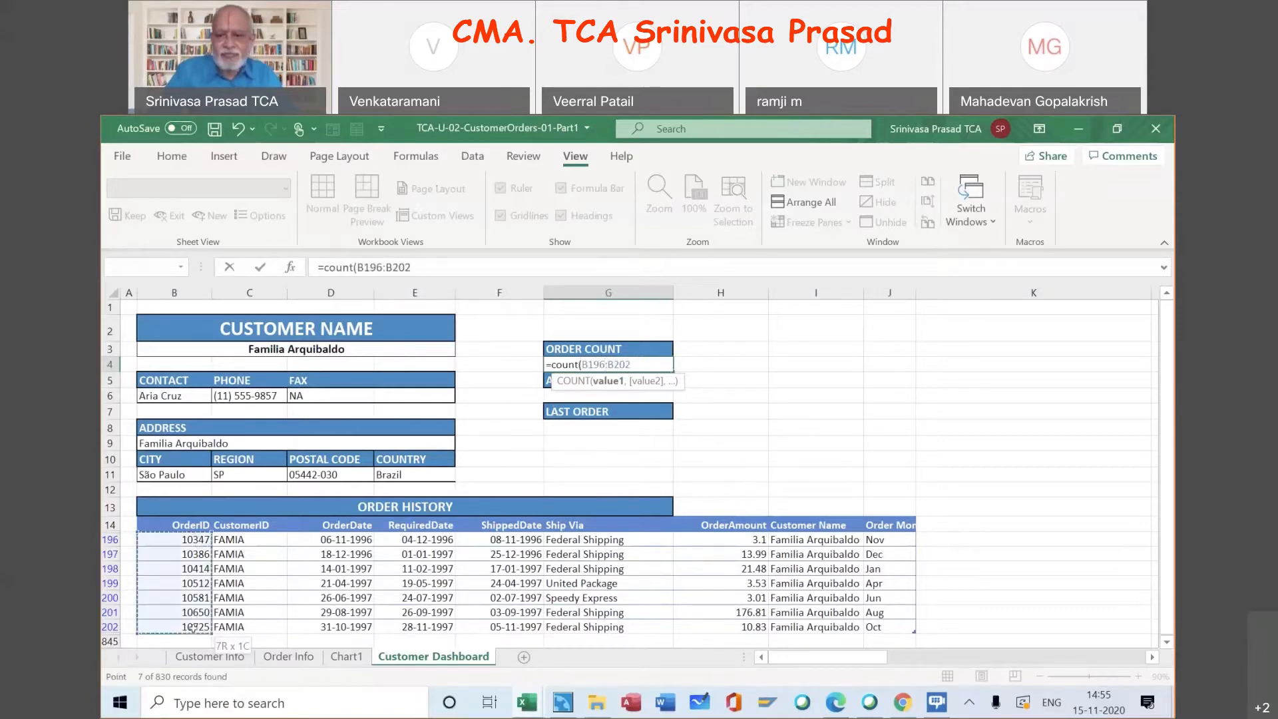
key(Tab)
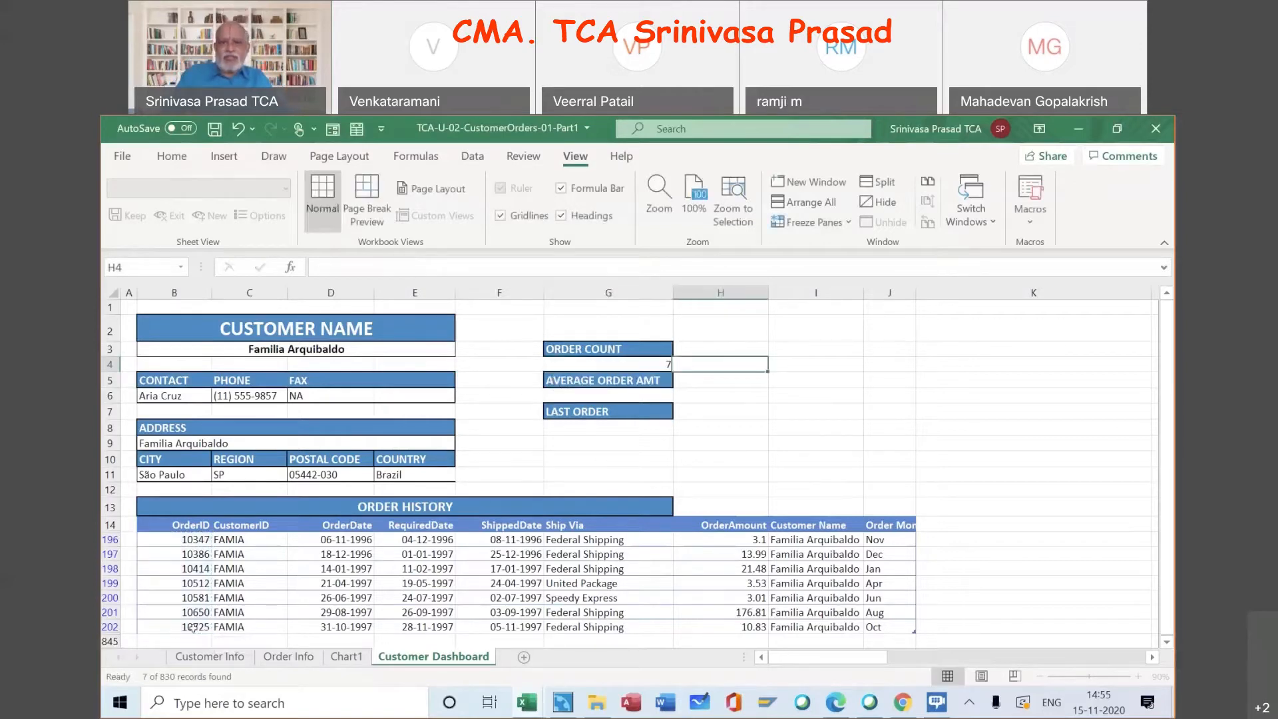
Enter =Average(H196:H202) in G6 under AVERAGE ORDER AMT to average the visible order amounts
click(613, 398)
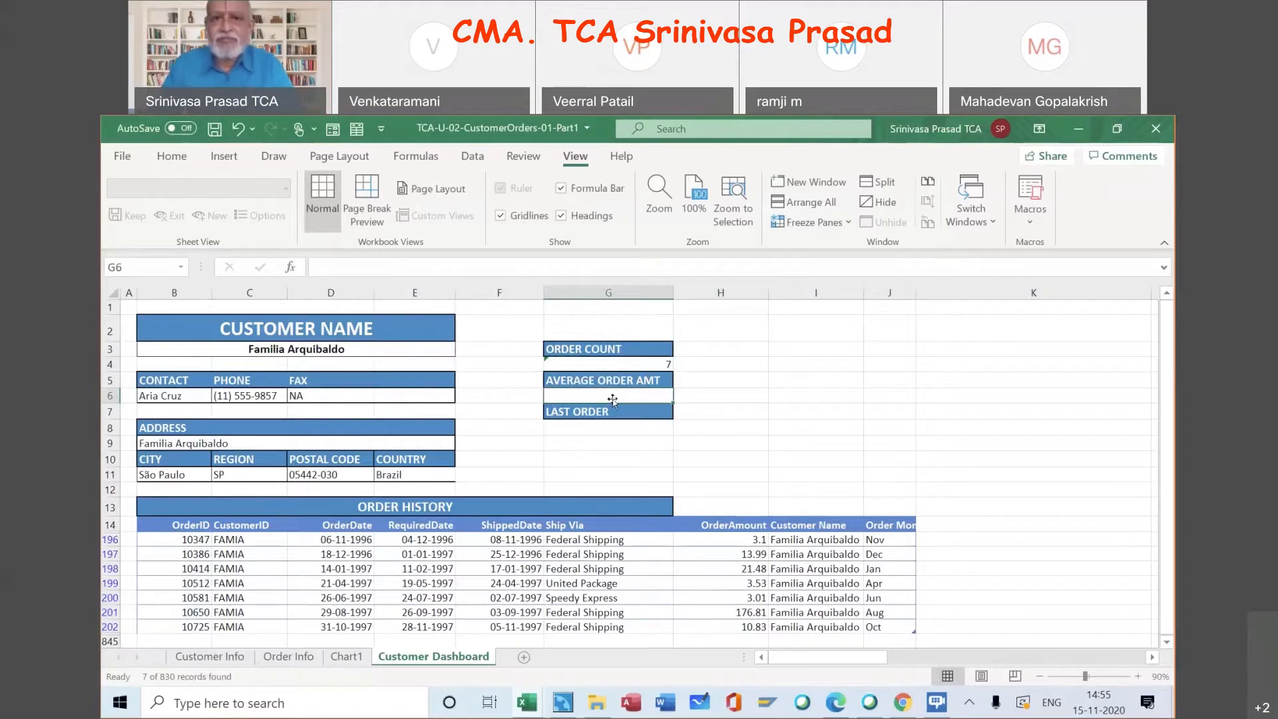
text(=)
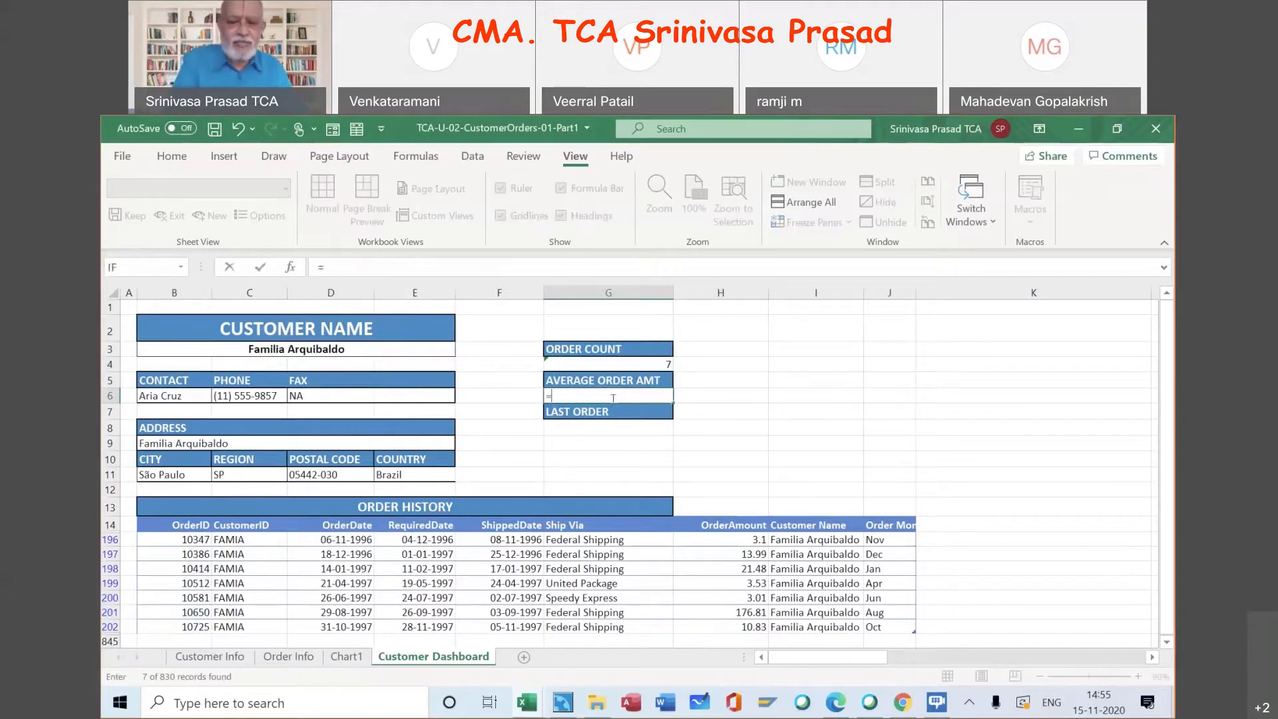
text(A)
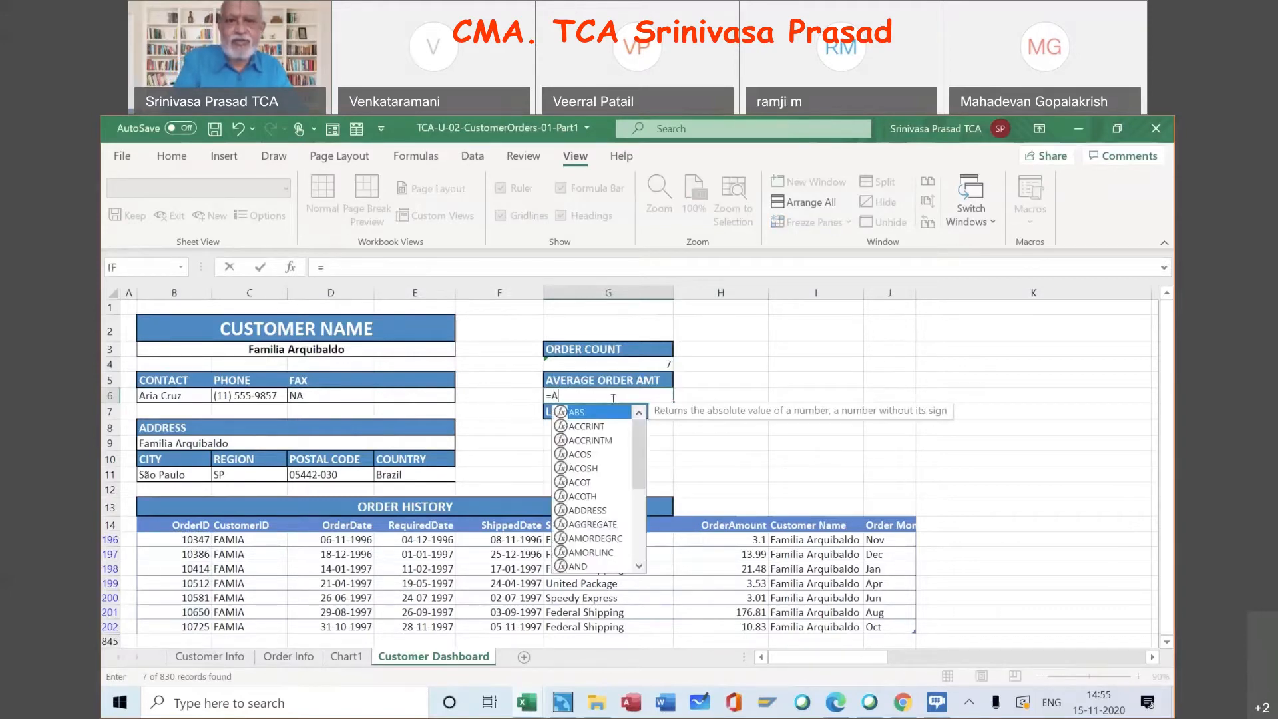
text(verage)
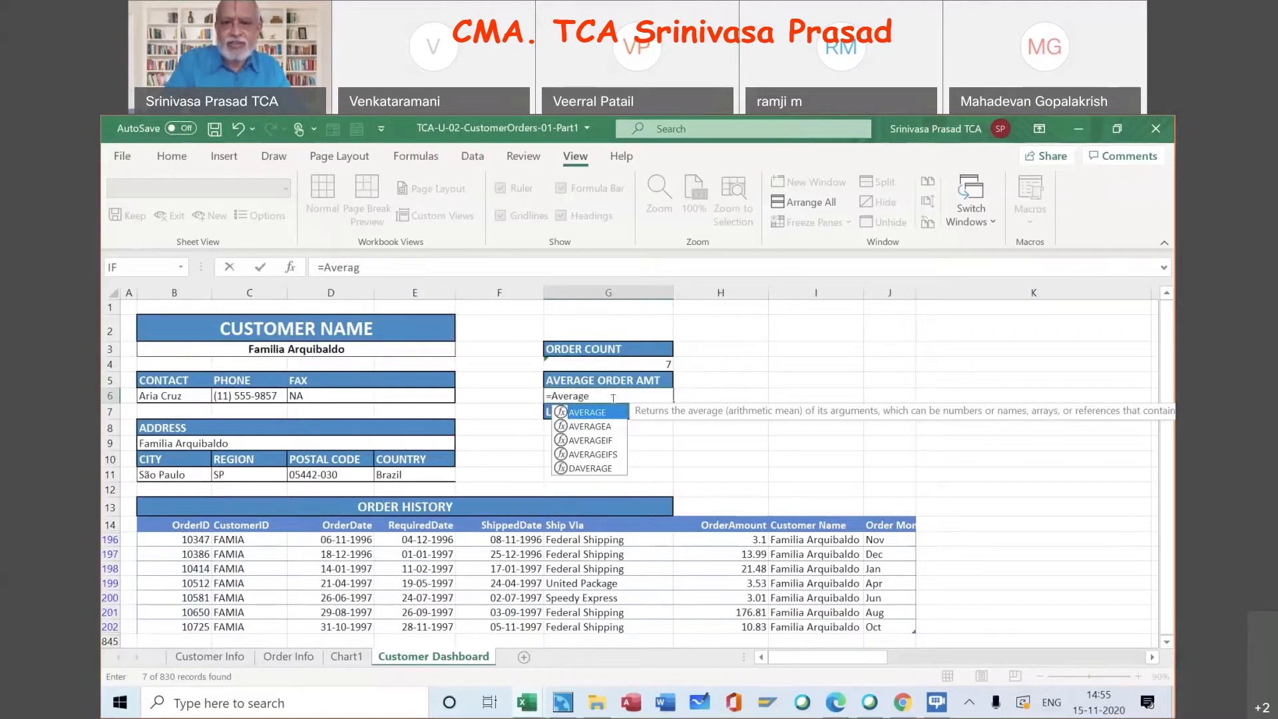
text(()
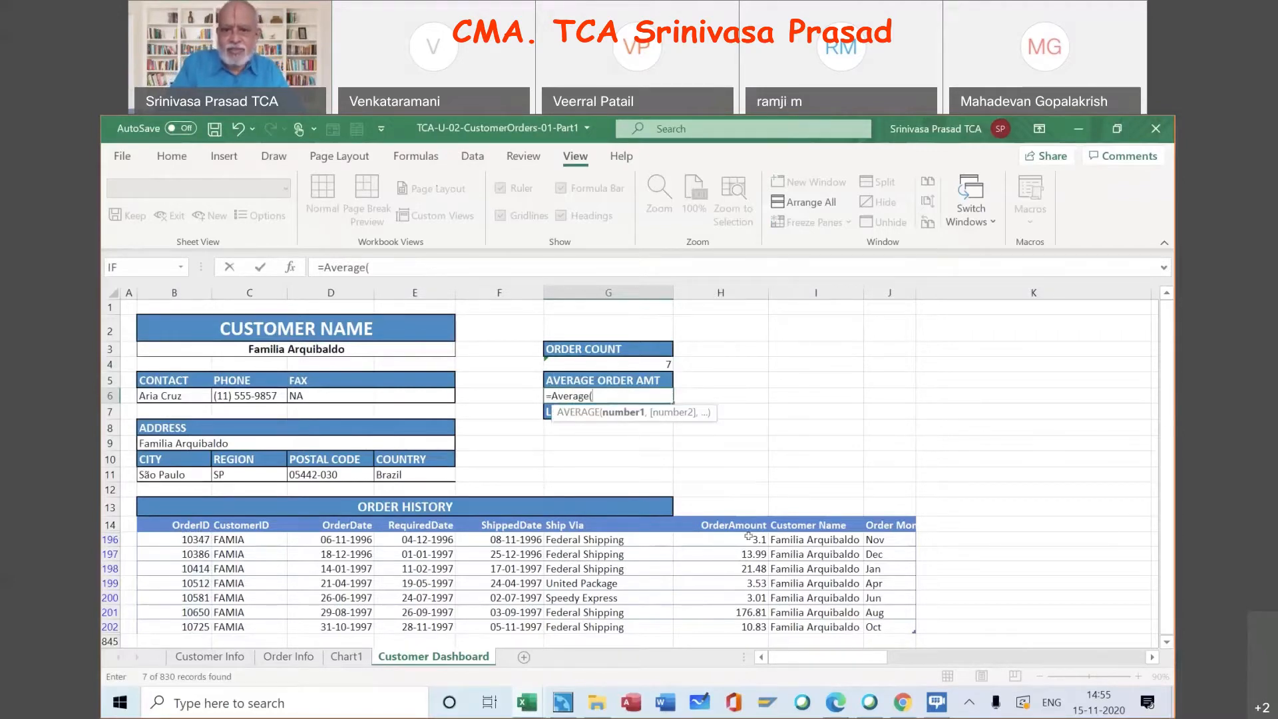
click(747, 538)
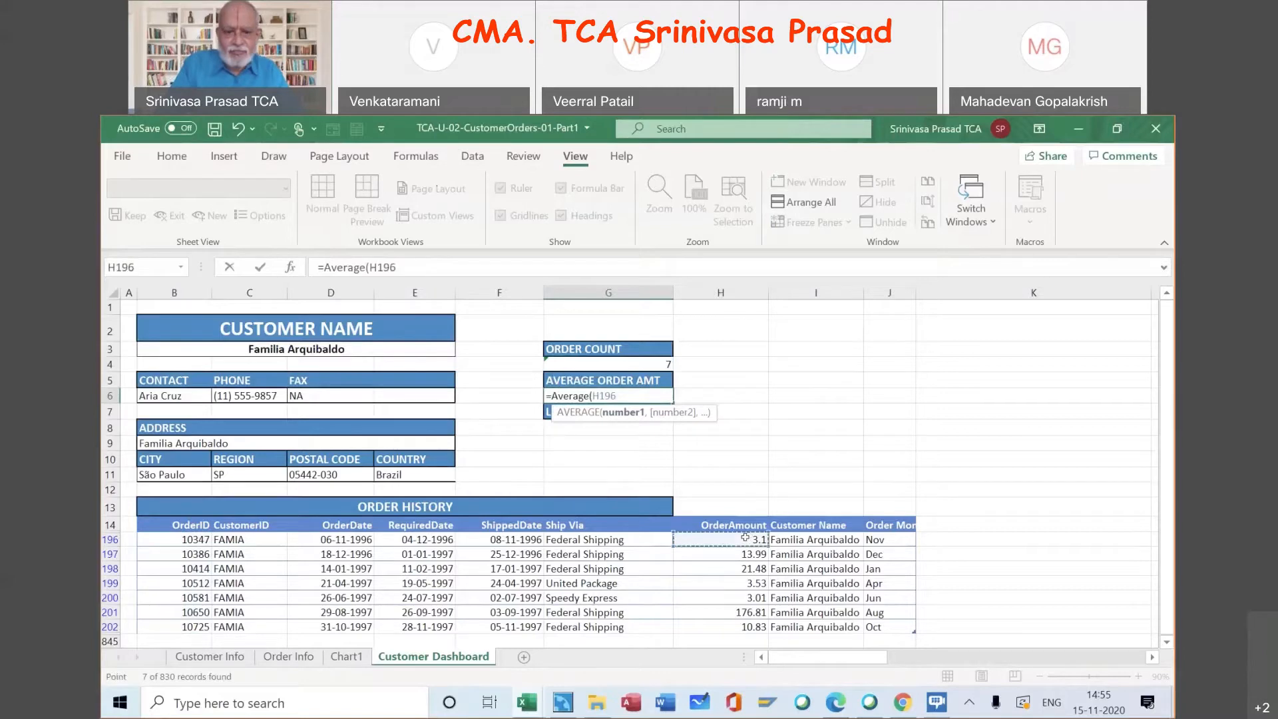
shift+click(735, 628)
text())
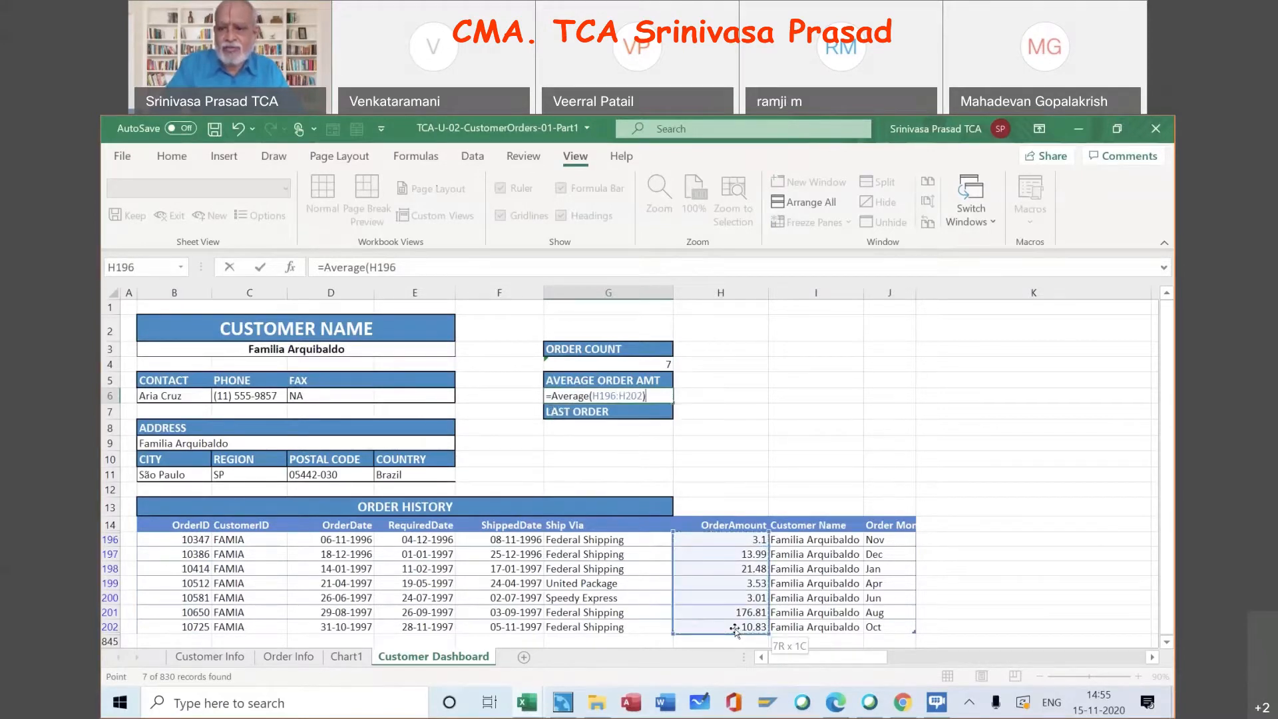
key(Tab)
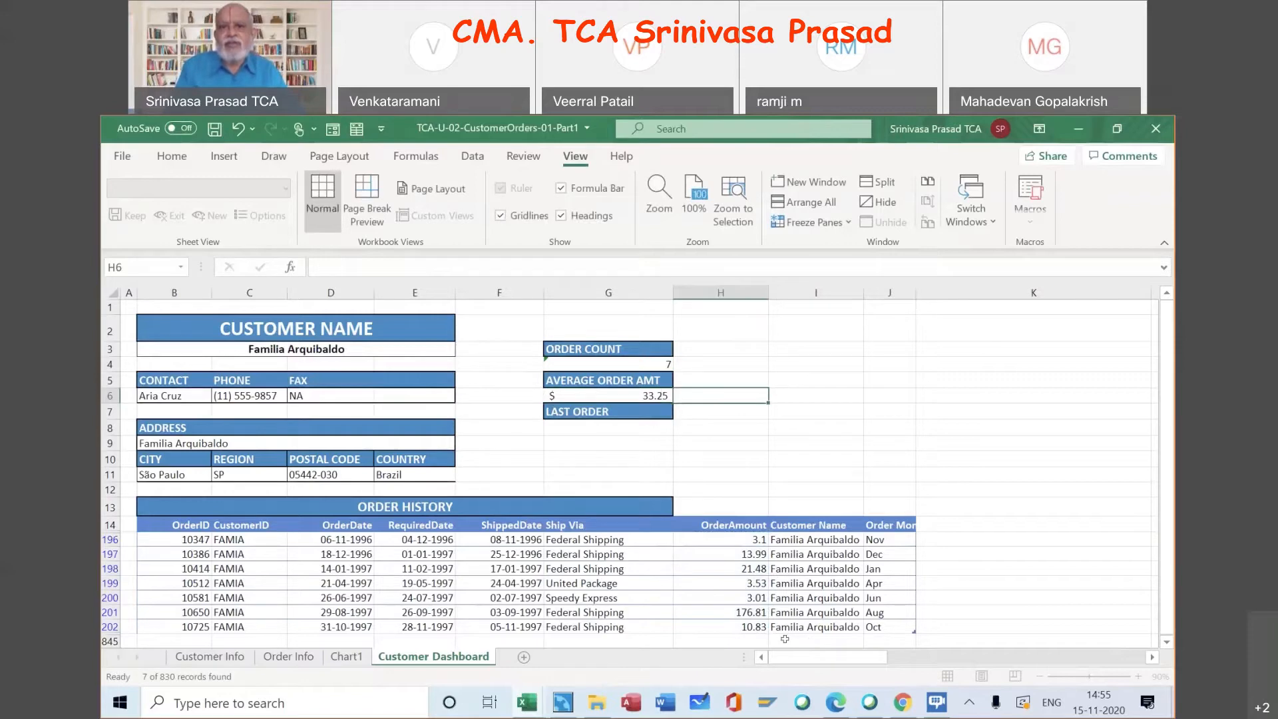
Enter a MAX formula in G8 under LAST ORDER for the visible order dates in D196:D202
click(601, 417)
click(600, 424)
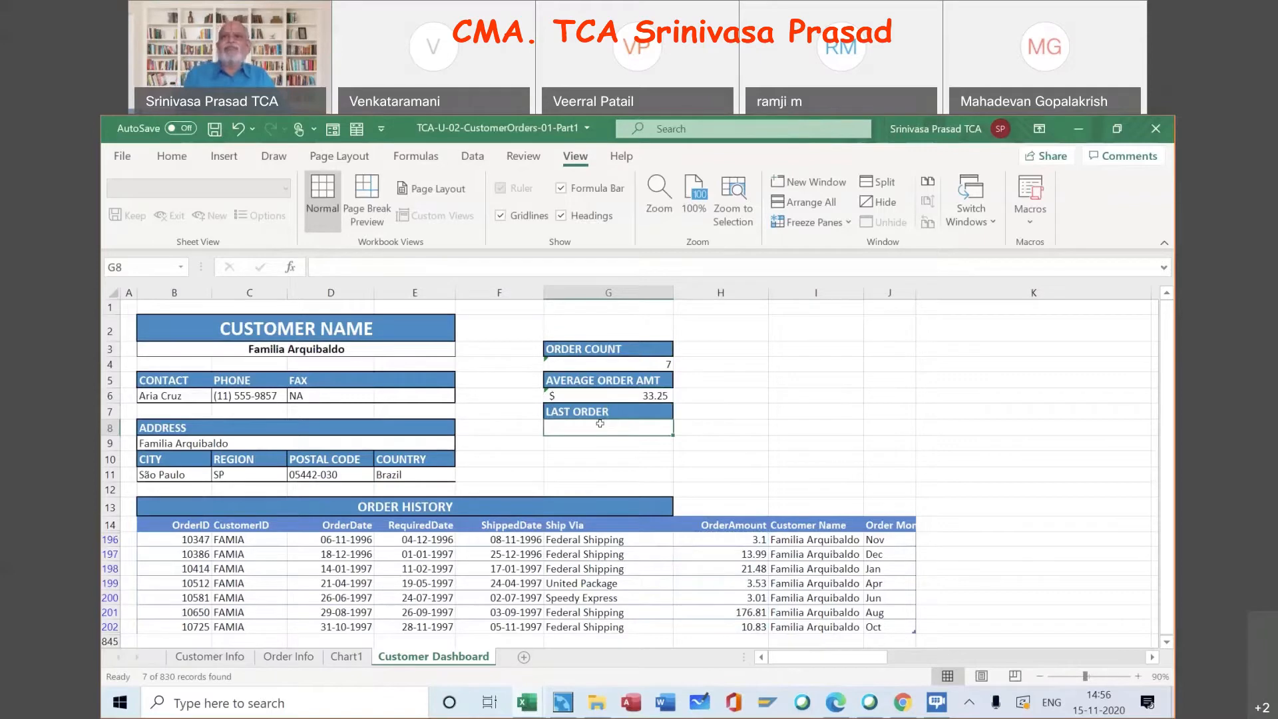
click(852, 132)
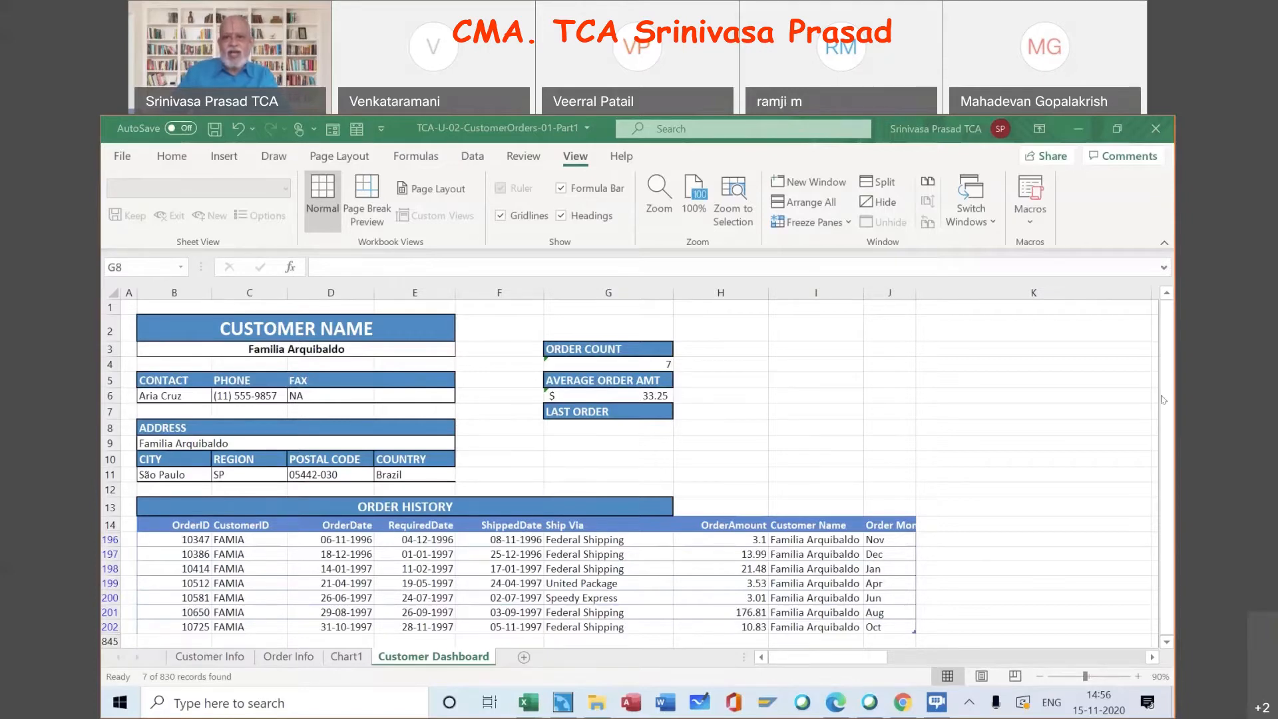
click(637, 428)
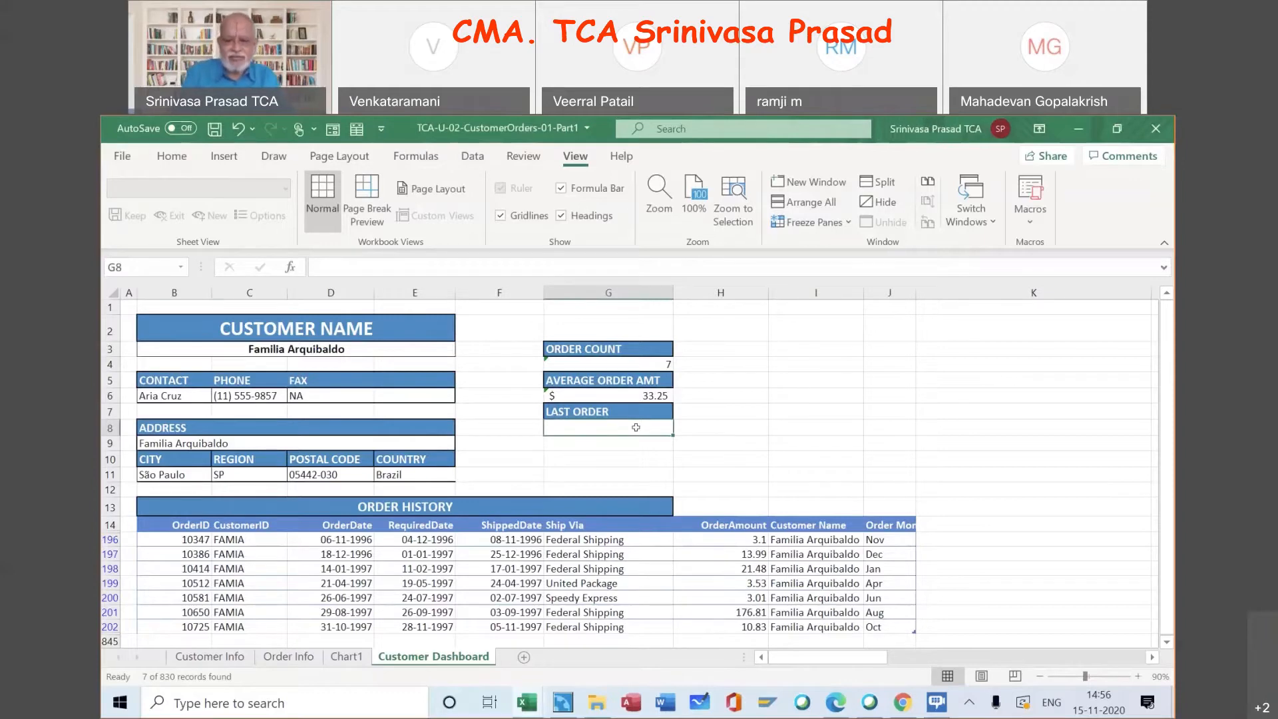
text(=)
text(MA)
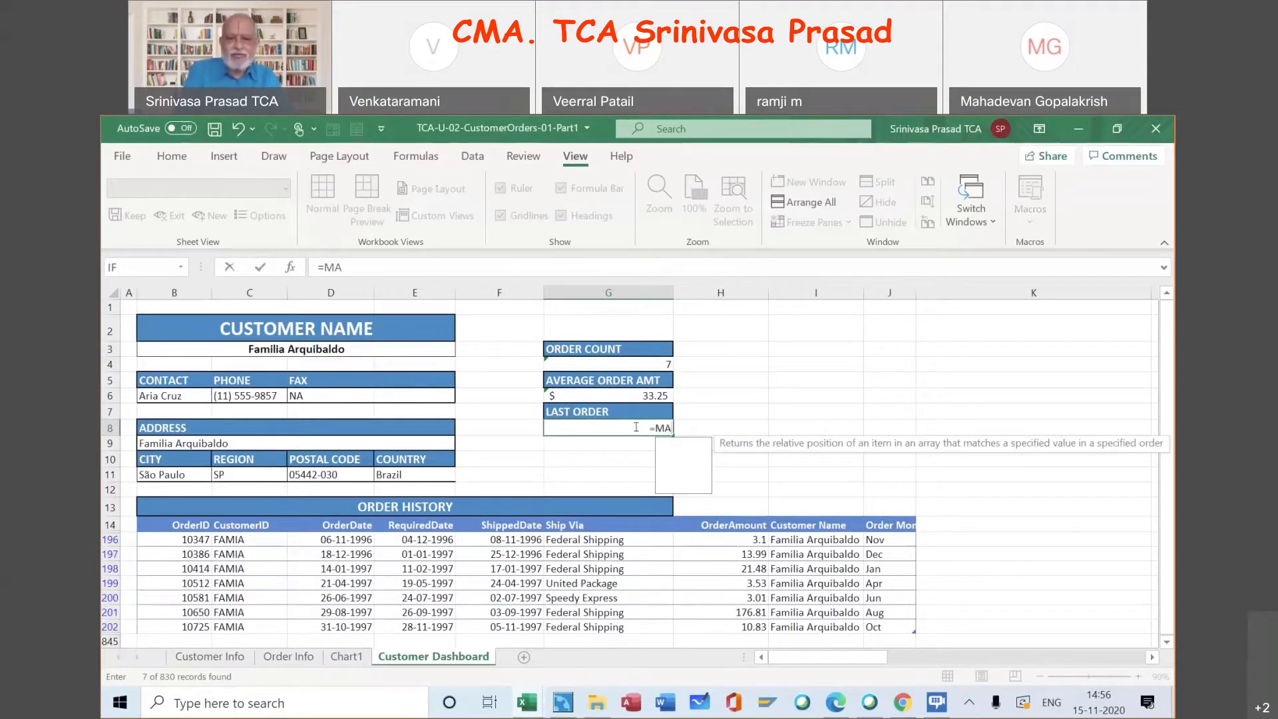
text(X)
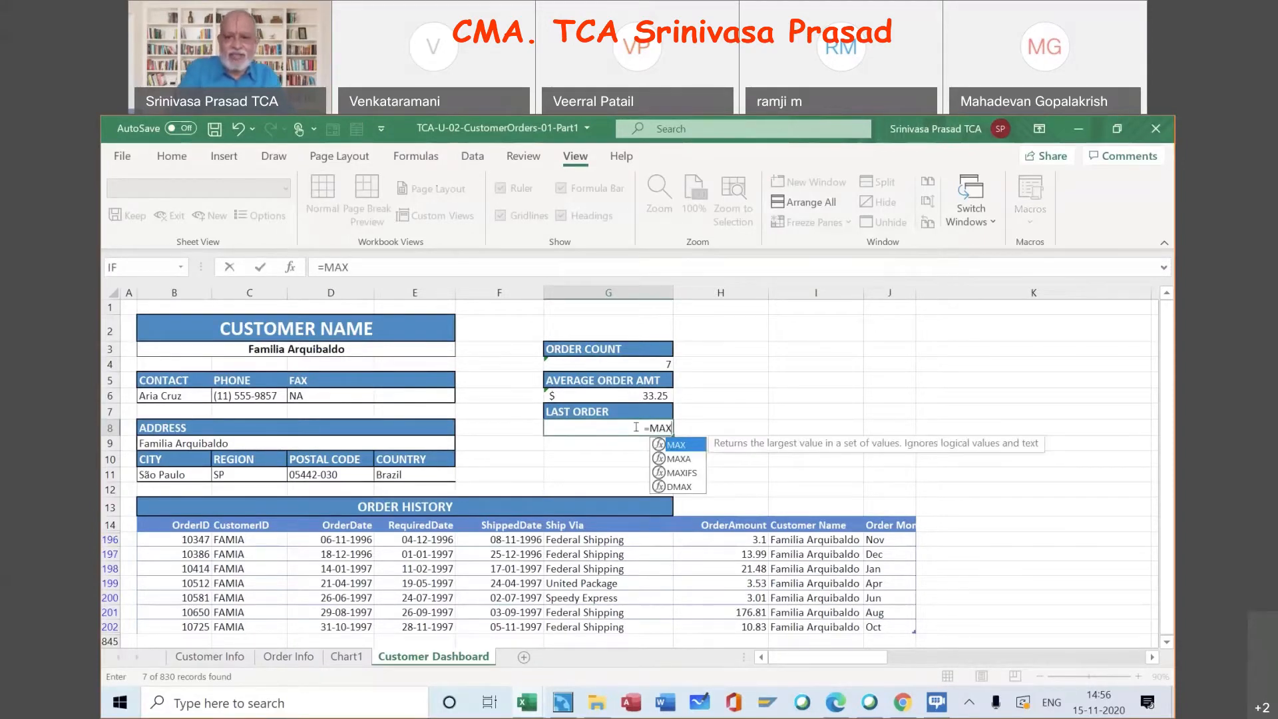
text(()
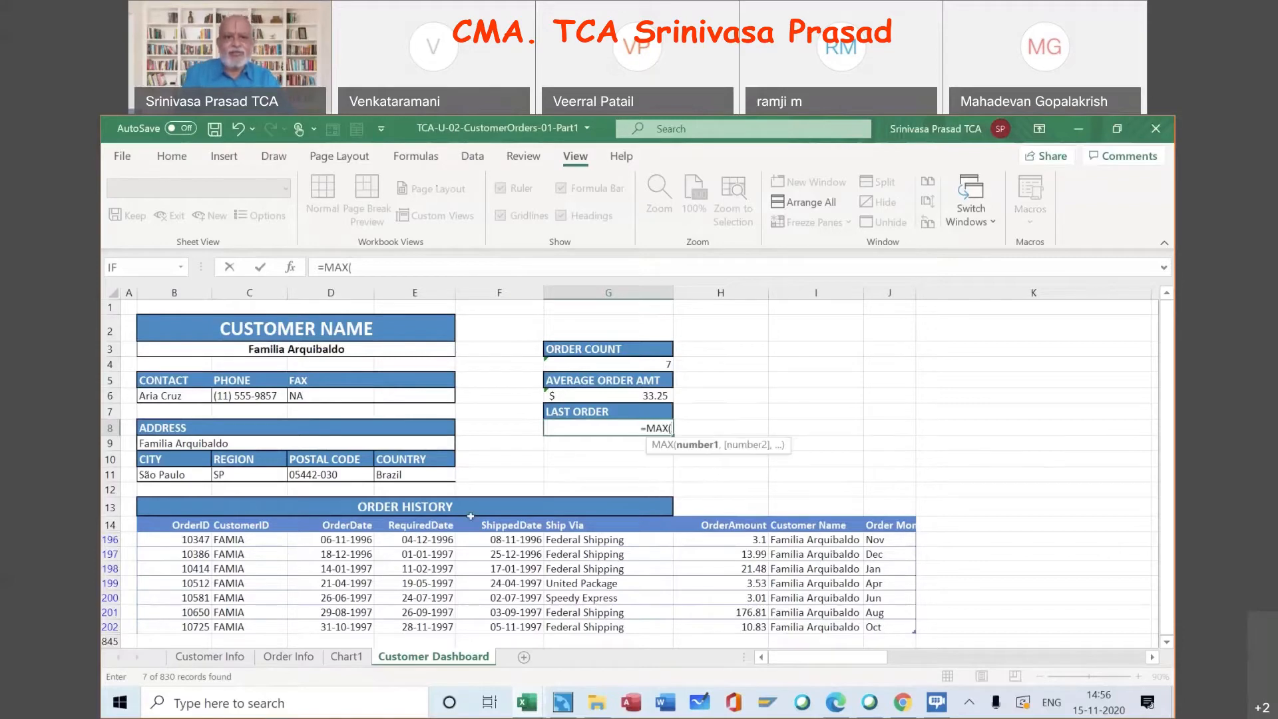
click(346, 538)
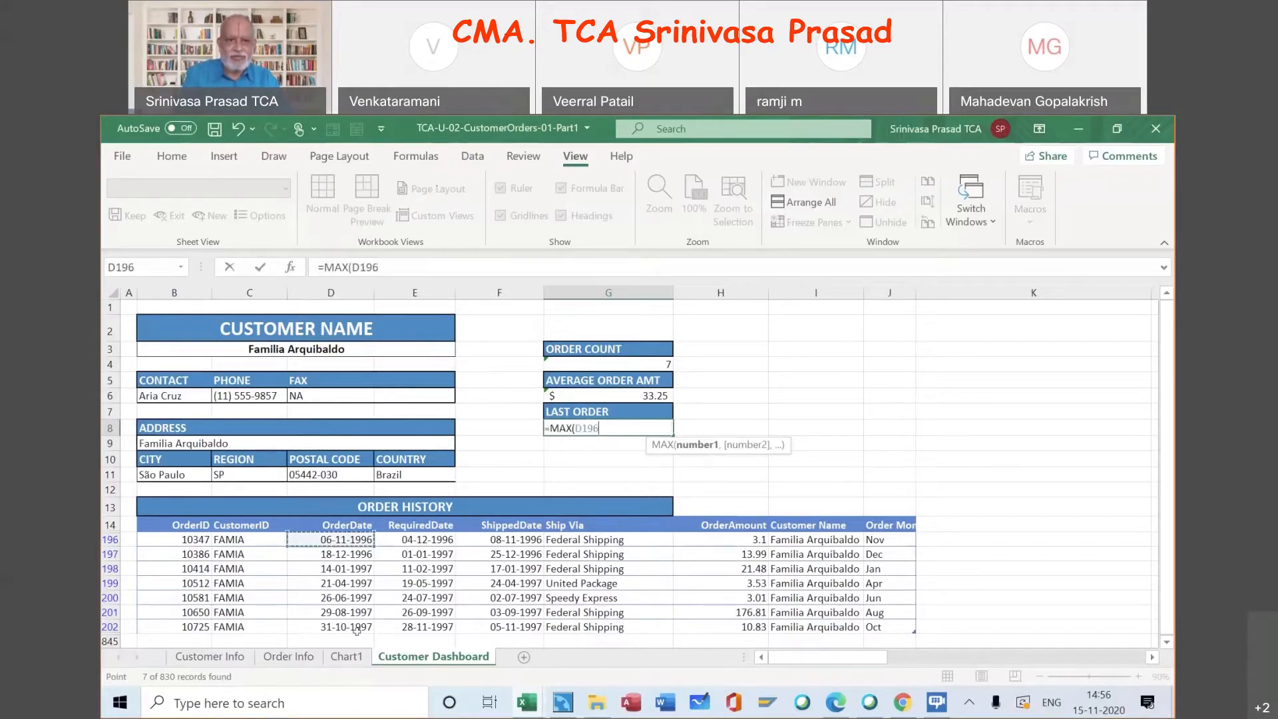
drag(357, 631, 357, 632)
key(Tab)
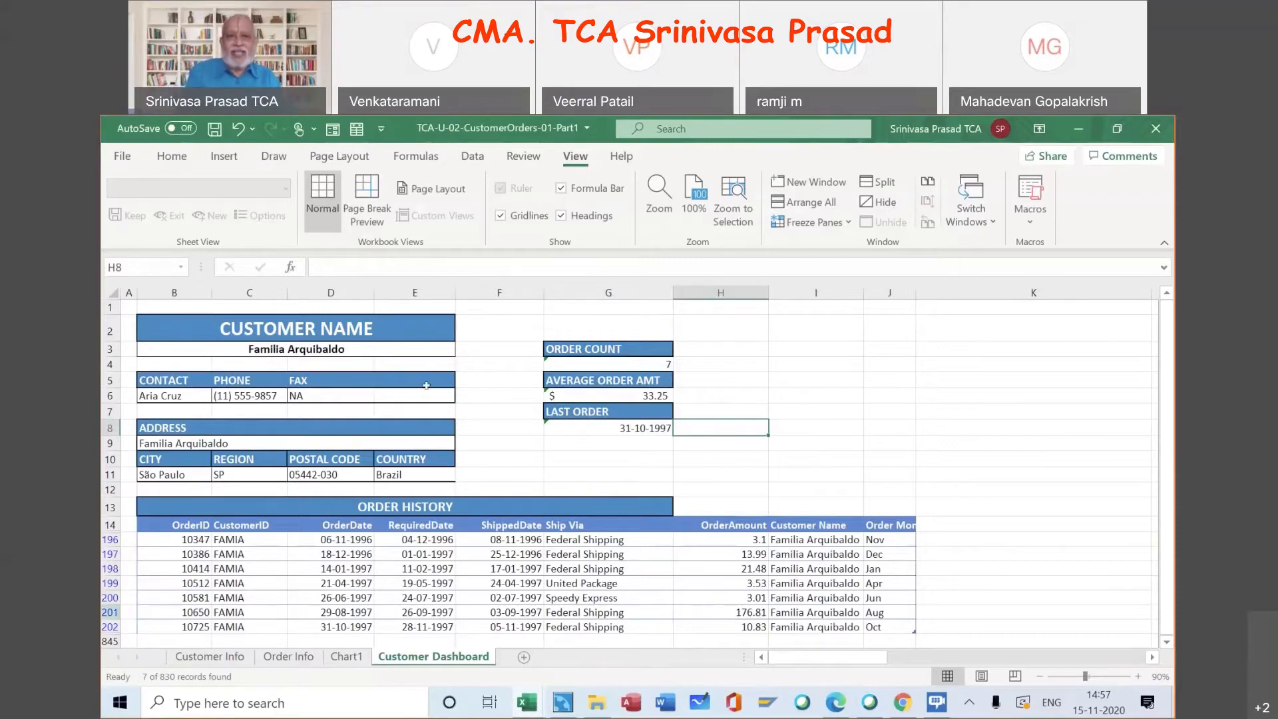
Choose Around the Horn as the customer name in B3 and compare its order history with the three order metrics
click(437, 353)
click(461, 350)
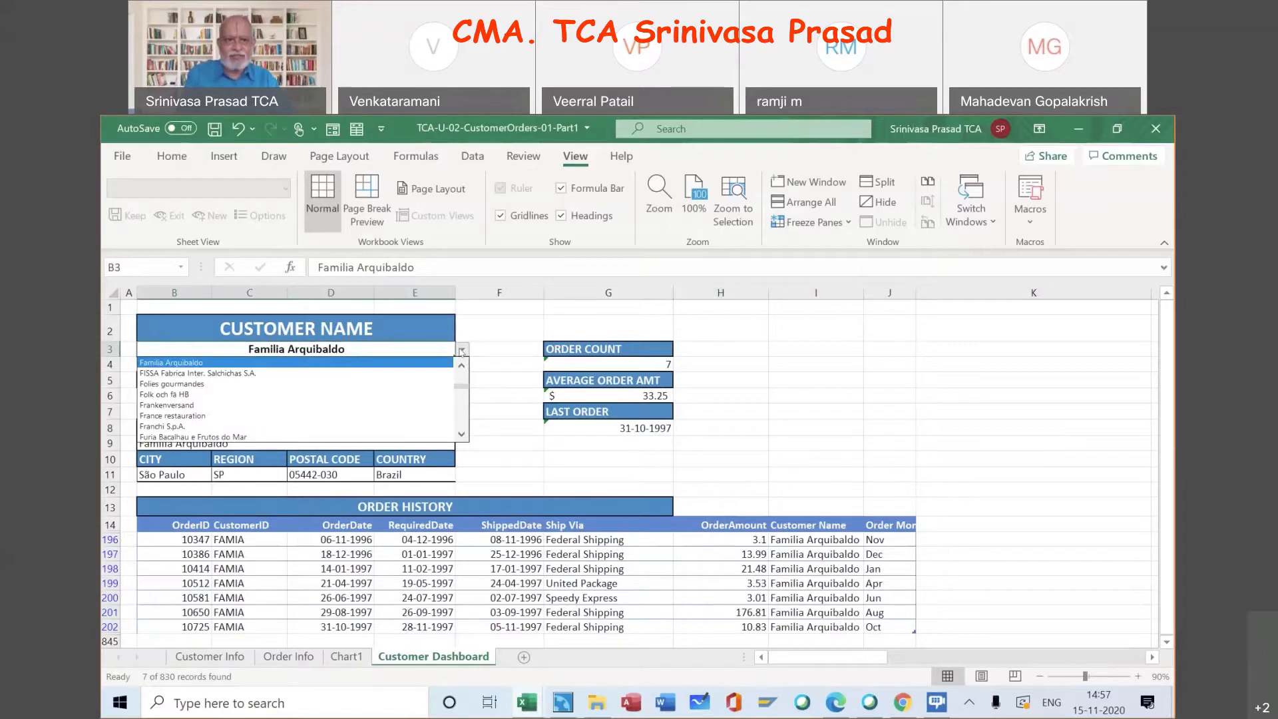
click(459, 377)
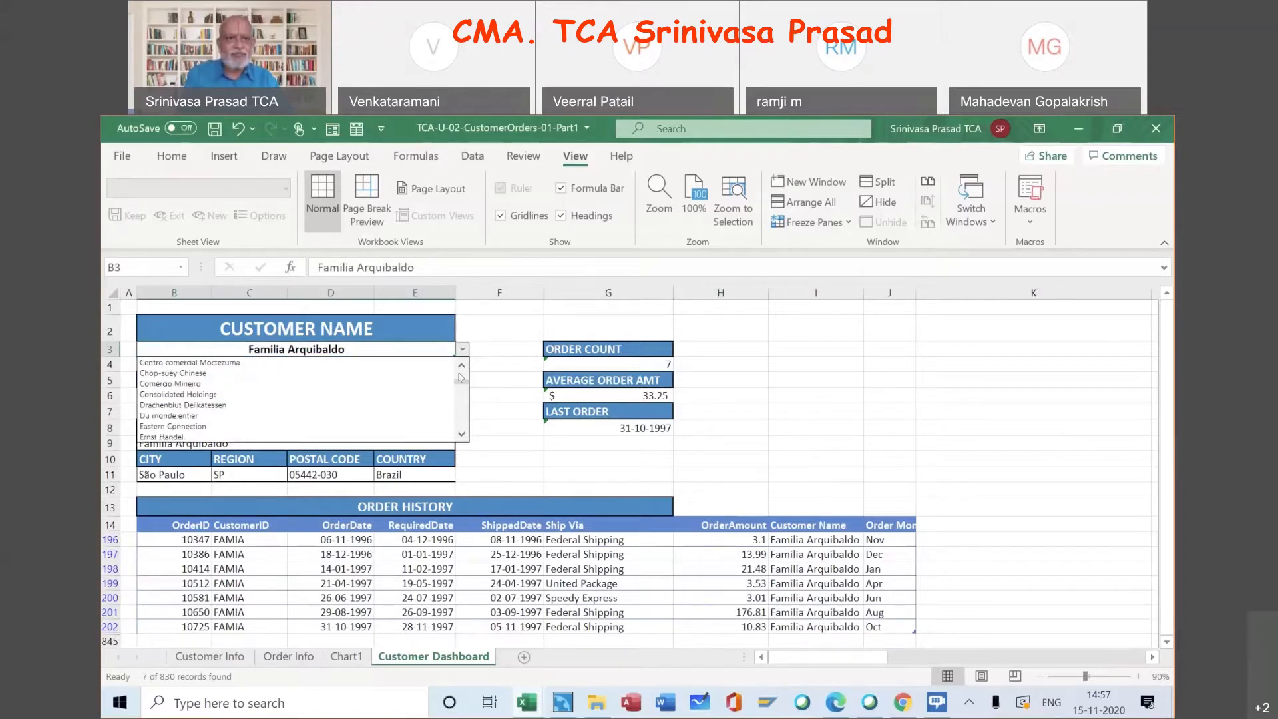
click(460, 376)
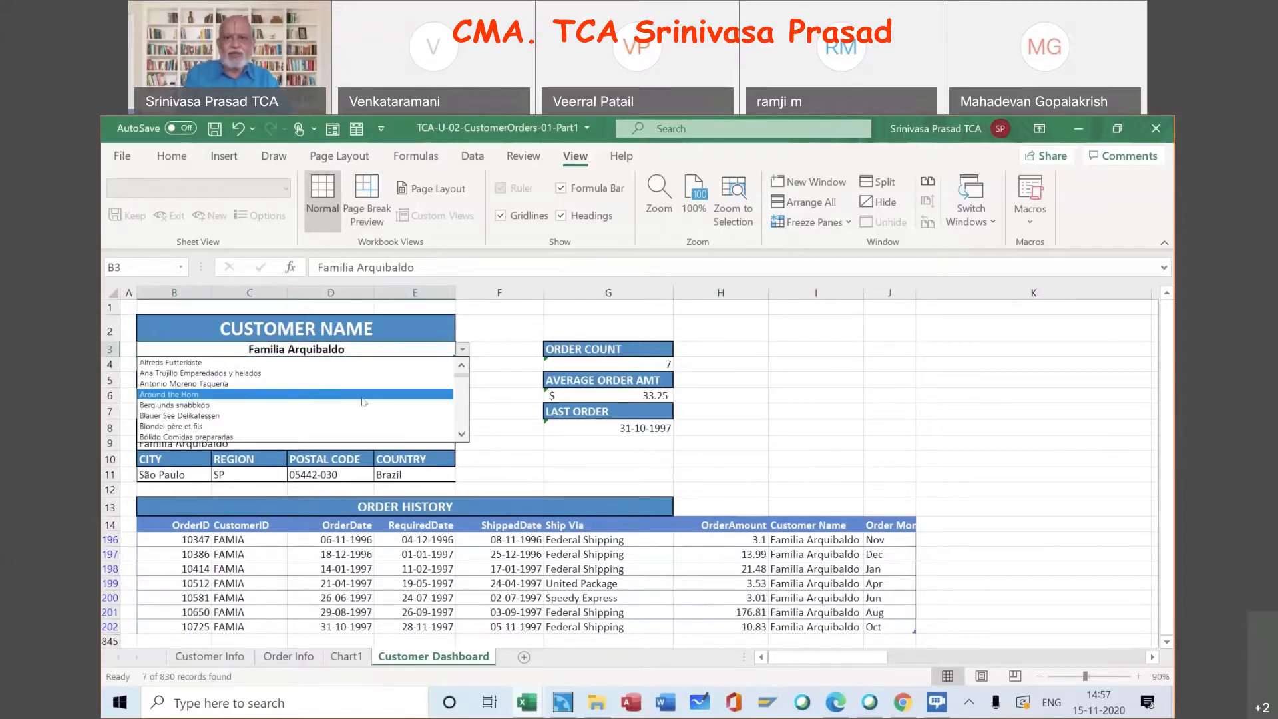
click(364, 398)
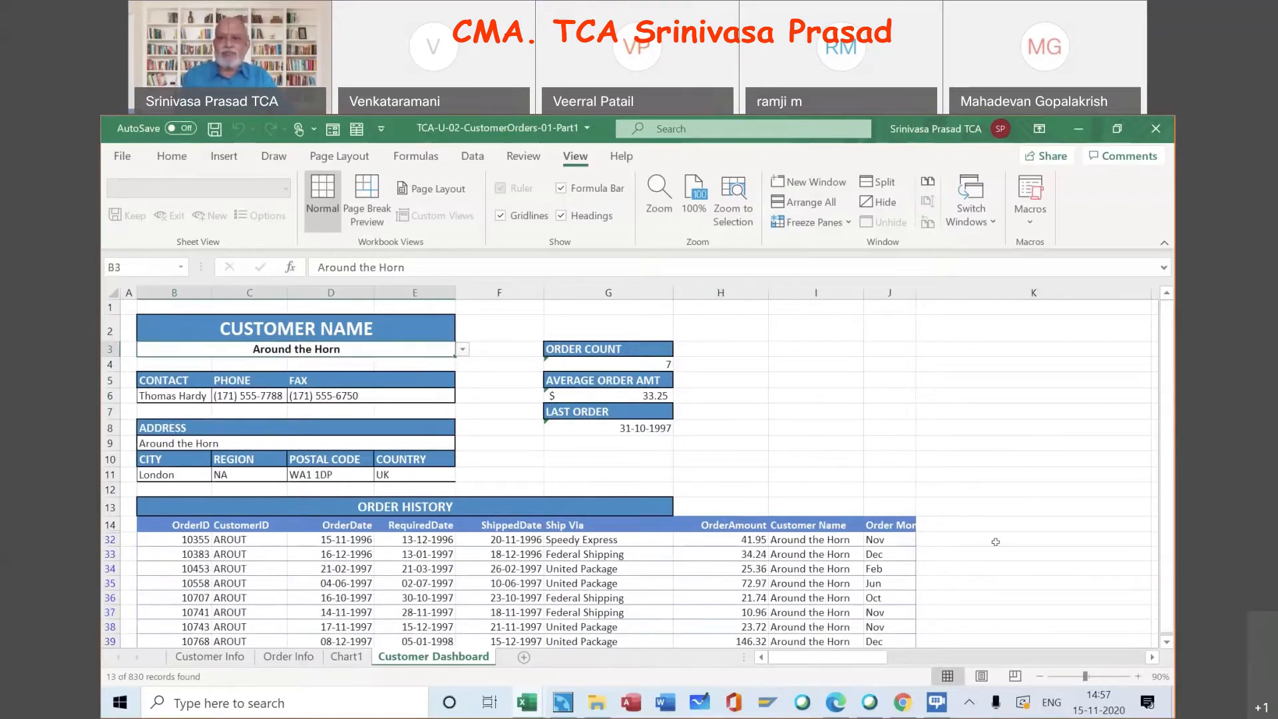
click(733, 569)
scroll(727, 569, down, 2)
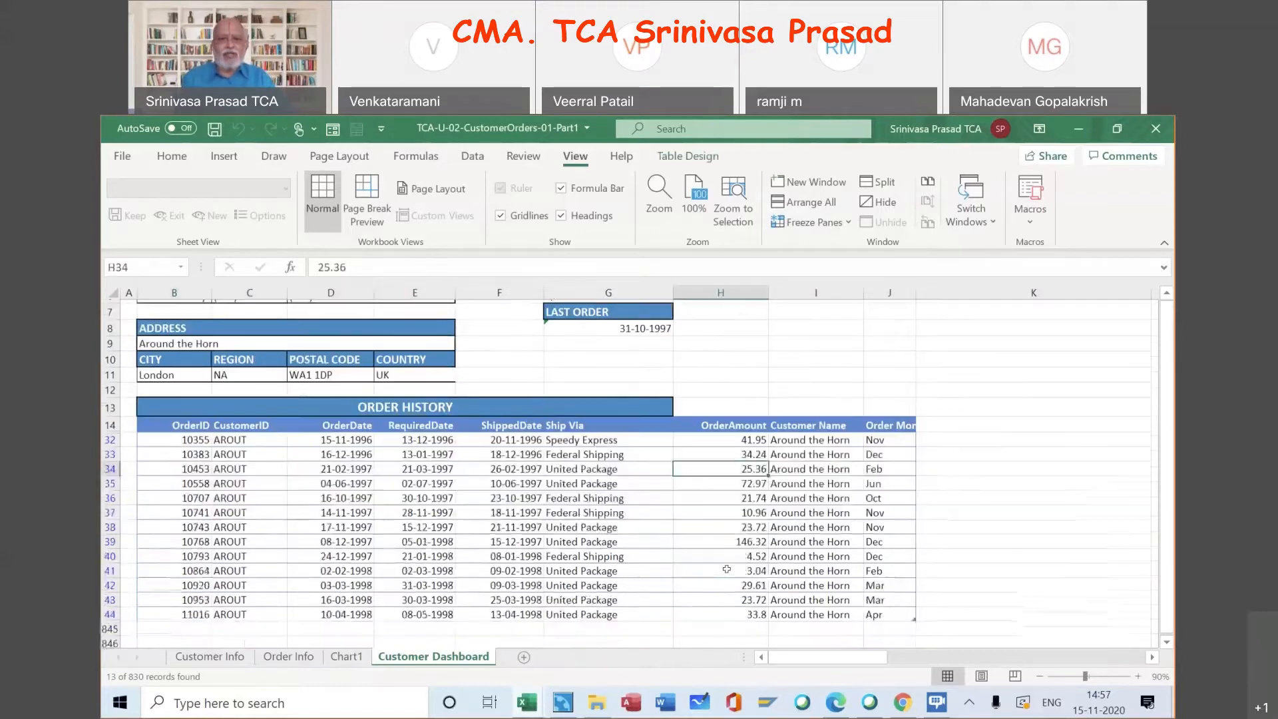
scroll(727, 570, down, 1)
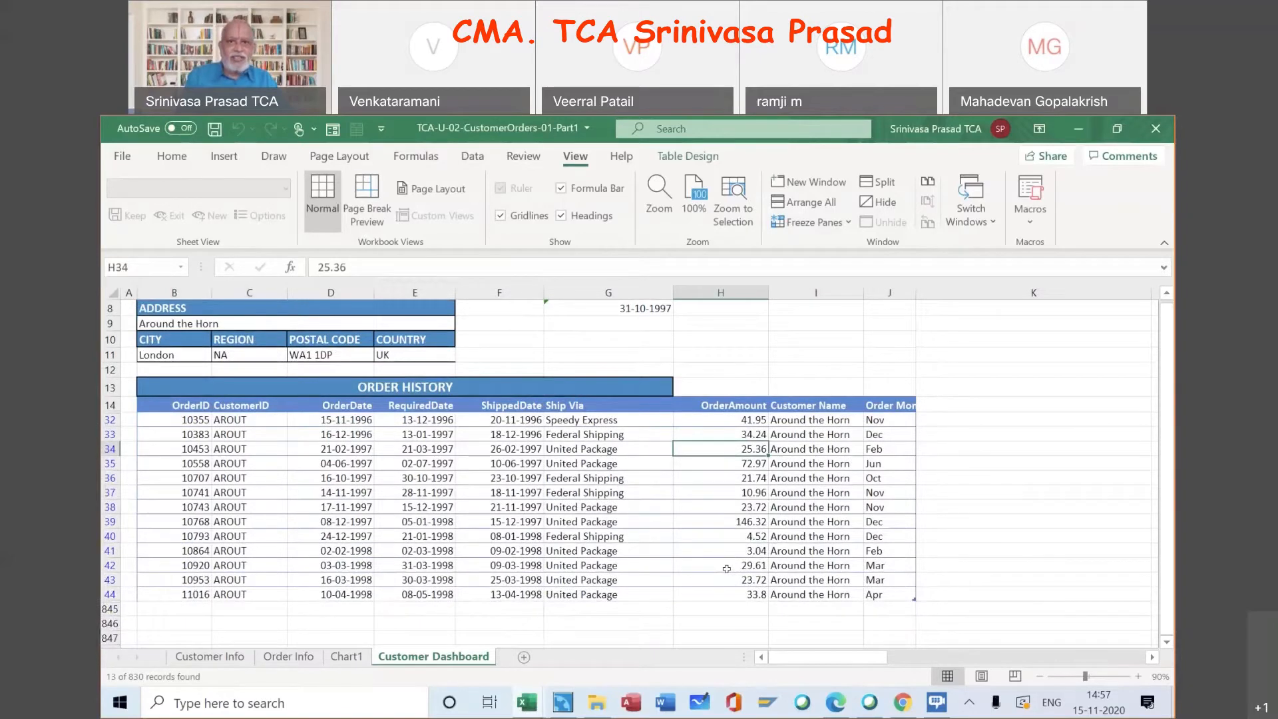
scroll(727, 569, up, 3)
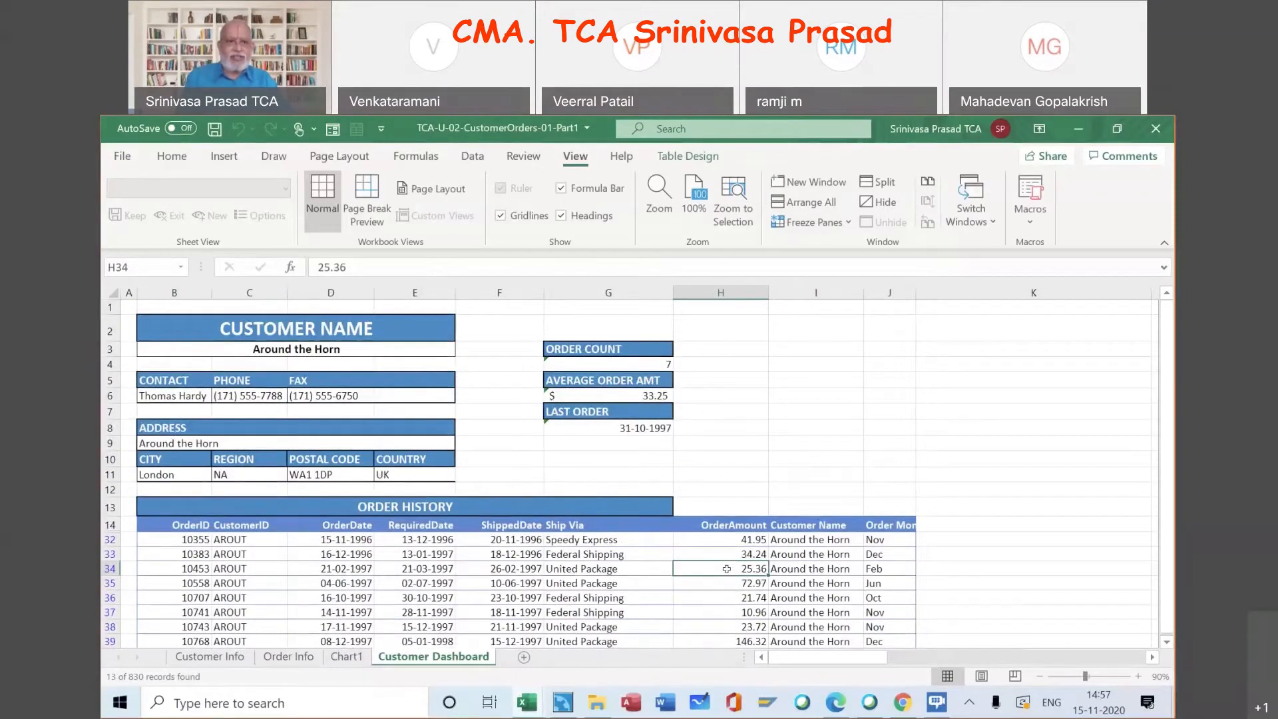
scroll(727, 569, down, 2)
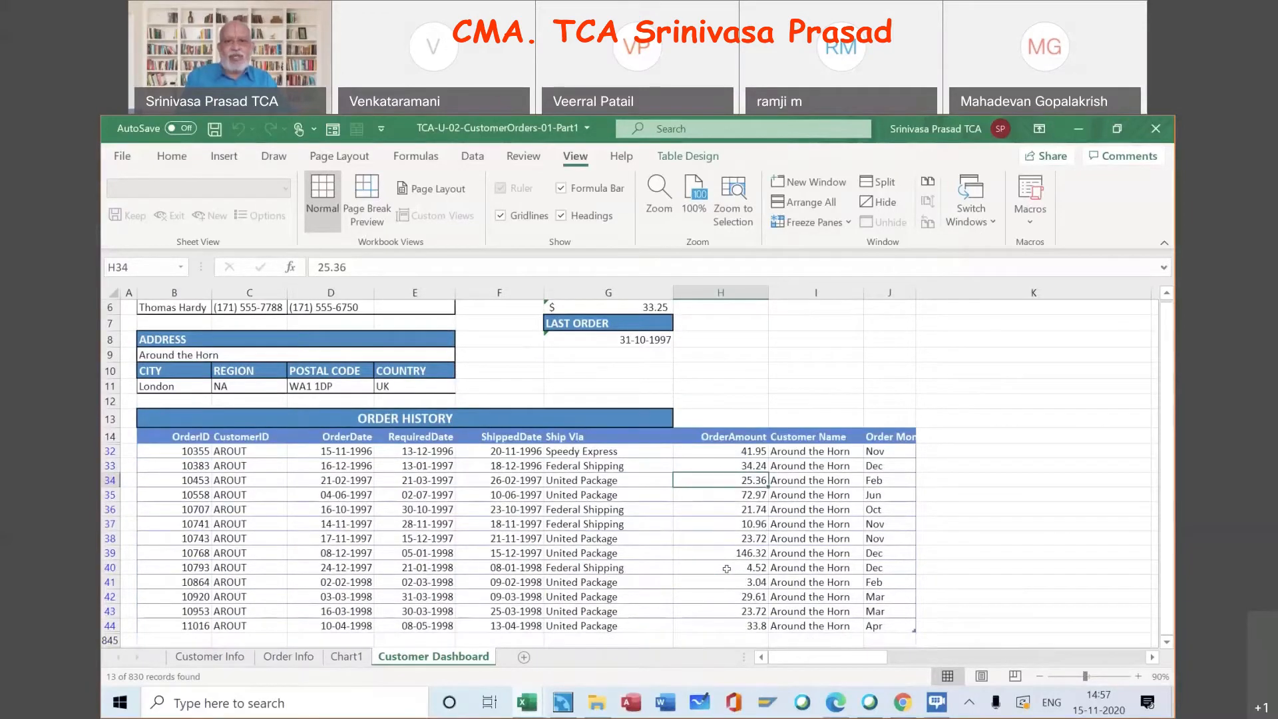
scroll(728, 569, up, 2)
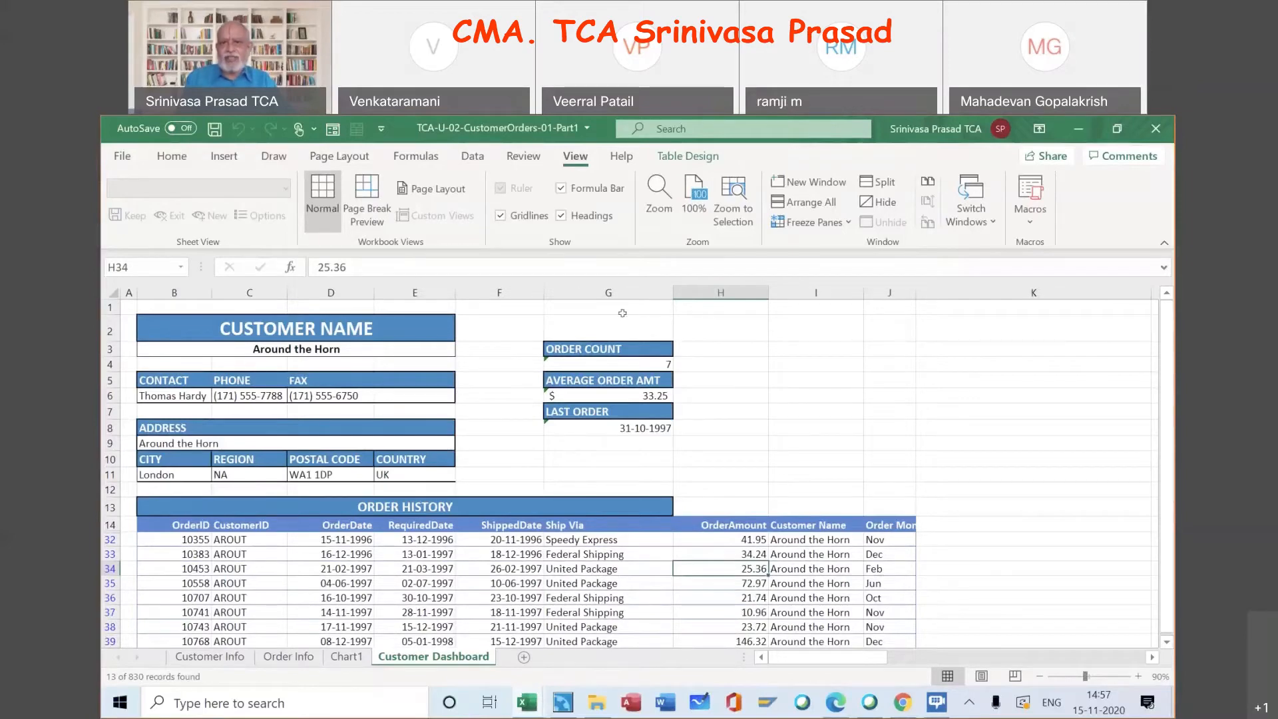
Choose Blondel père et fils as the customer name in B3 of the dashboard
click(449, 347)
click(462, 349)
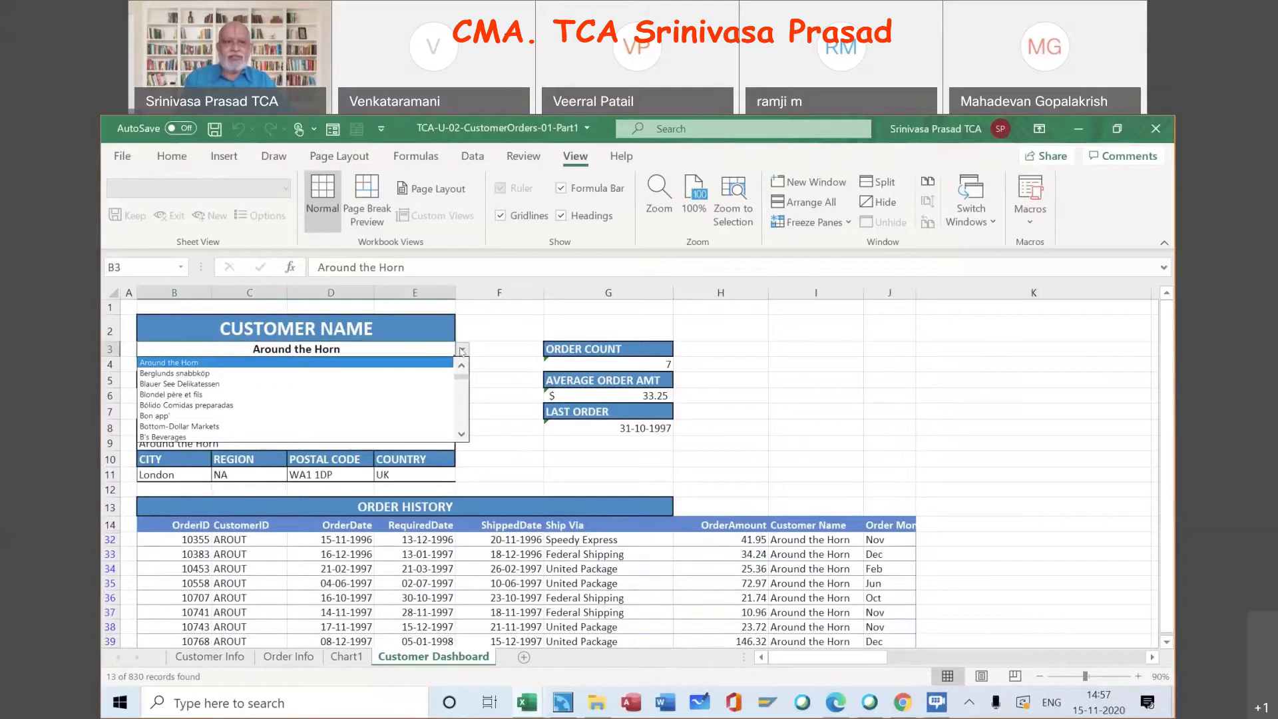
click(410, 395)
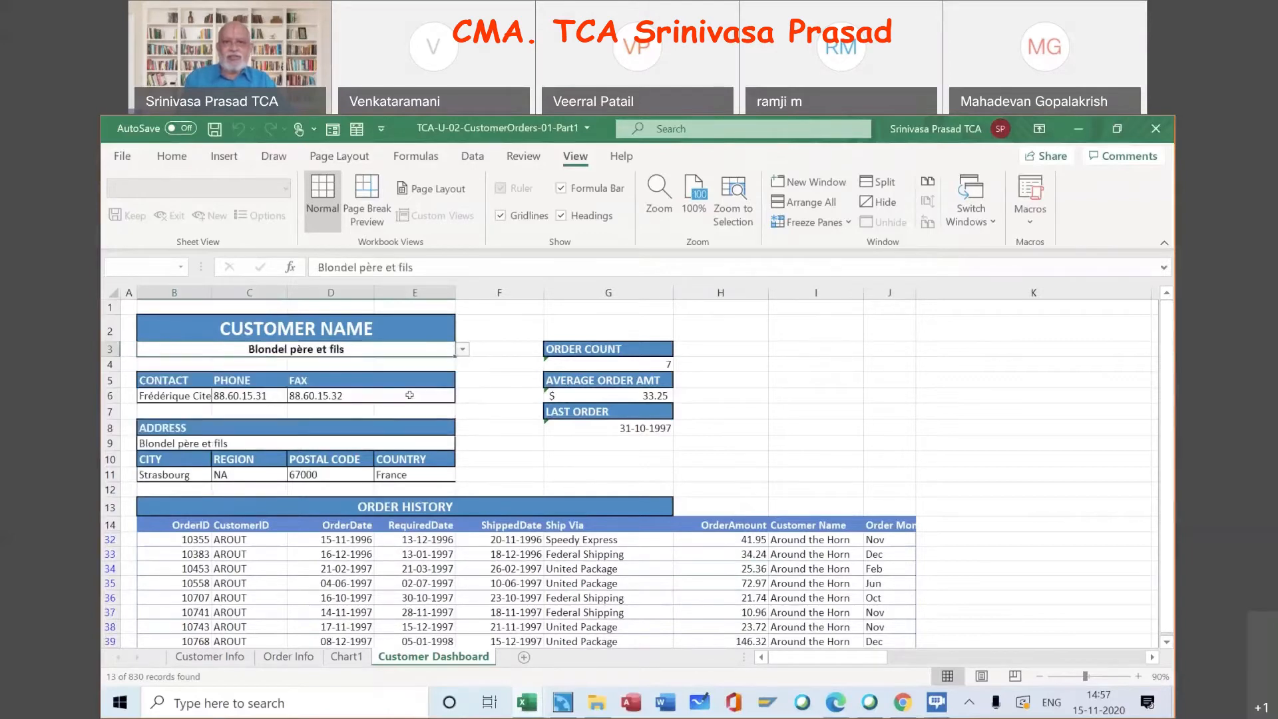
Examine the filtered order rows and their row numbers against the order count, average order amount and last order cells
scroll(712, 546, down, 1)
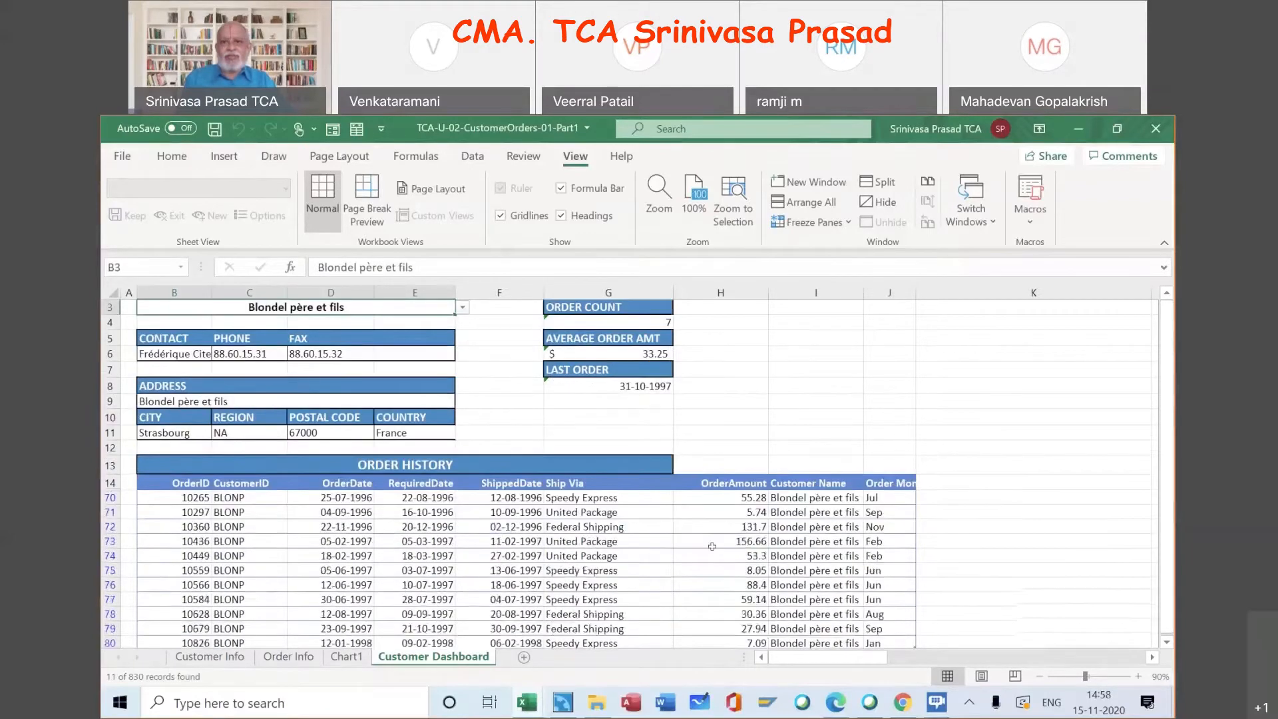
scroll(712, 546, down, 2)
scroll(713, 546, up, 2)
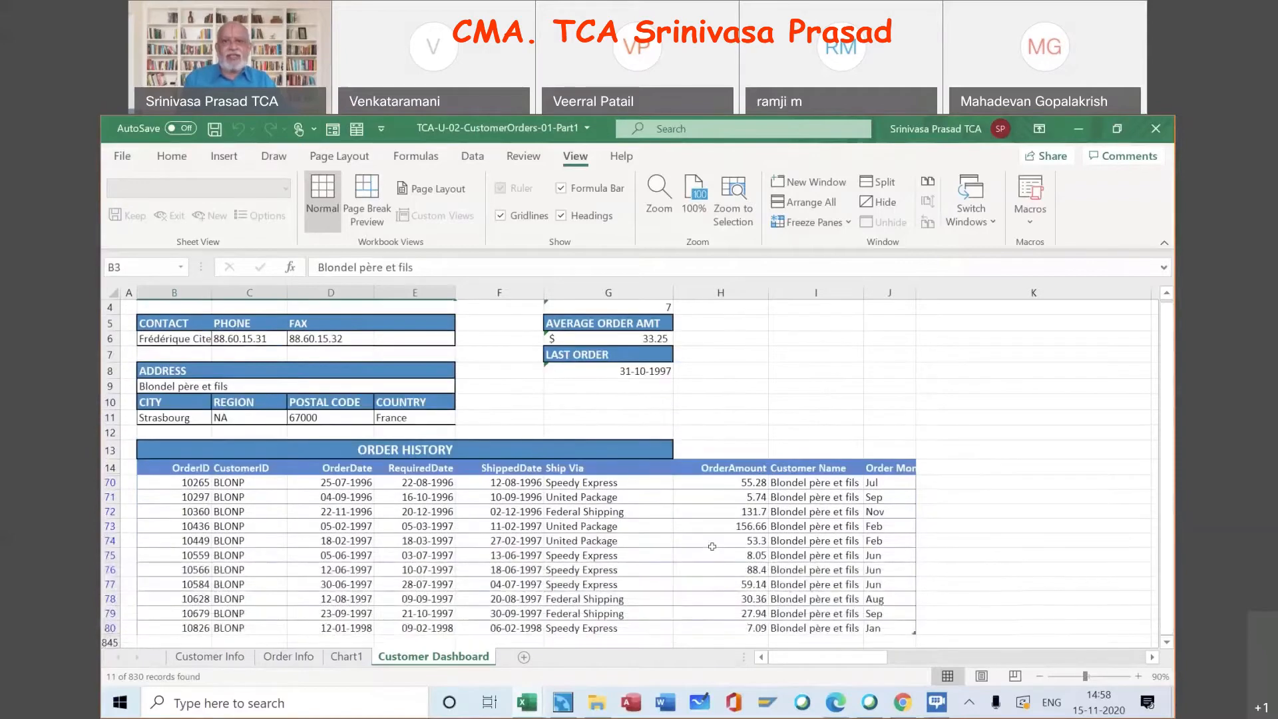
scroll(733, 396, up, 1)
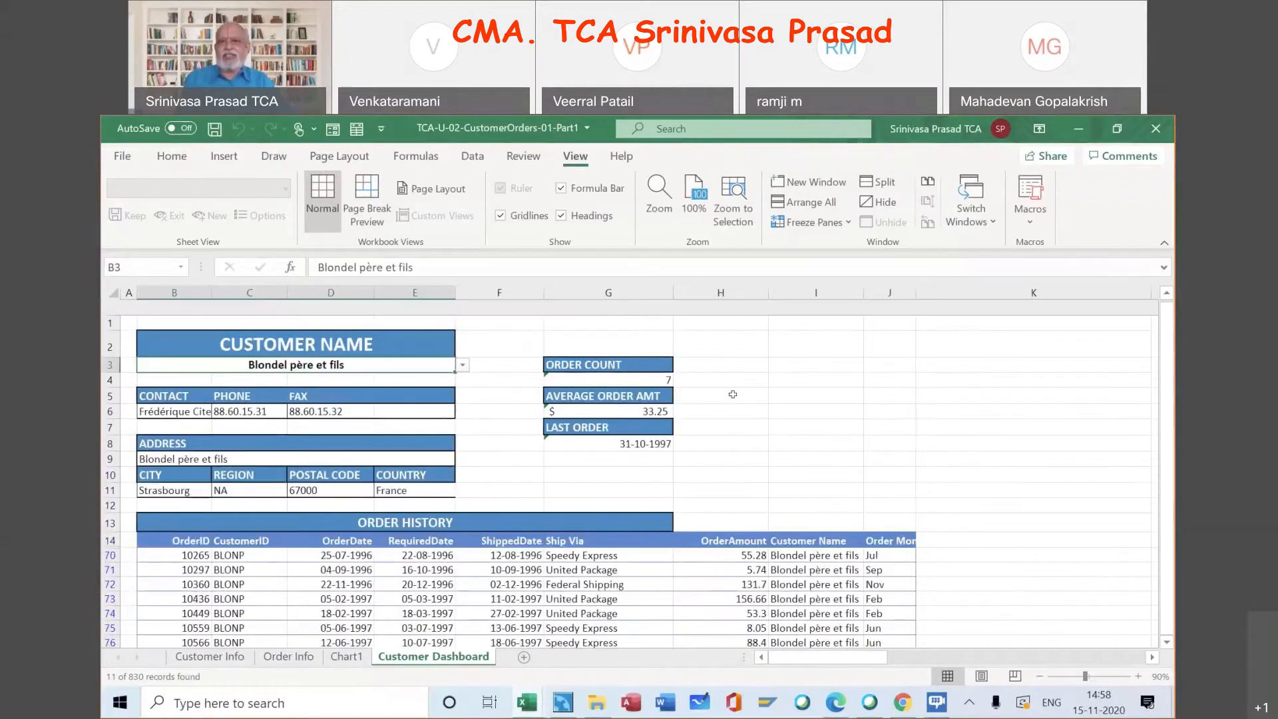
scroll(733, 394, down, 2)
scroll(733, 394, up, 2)
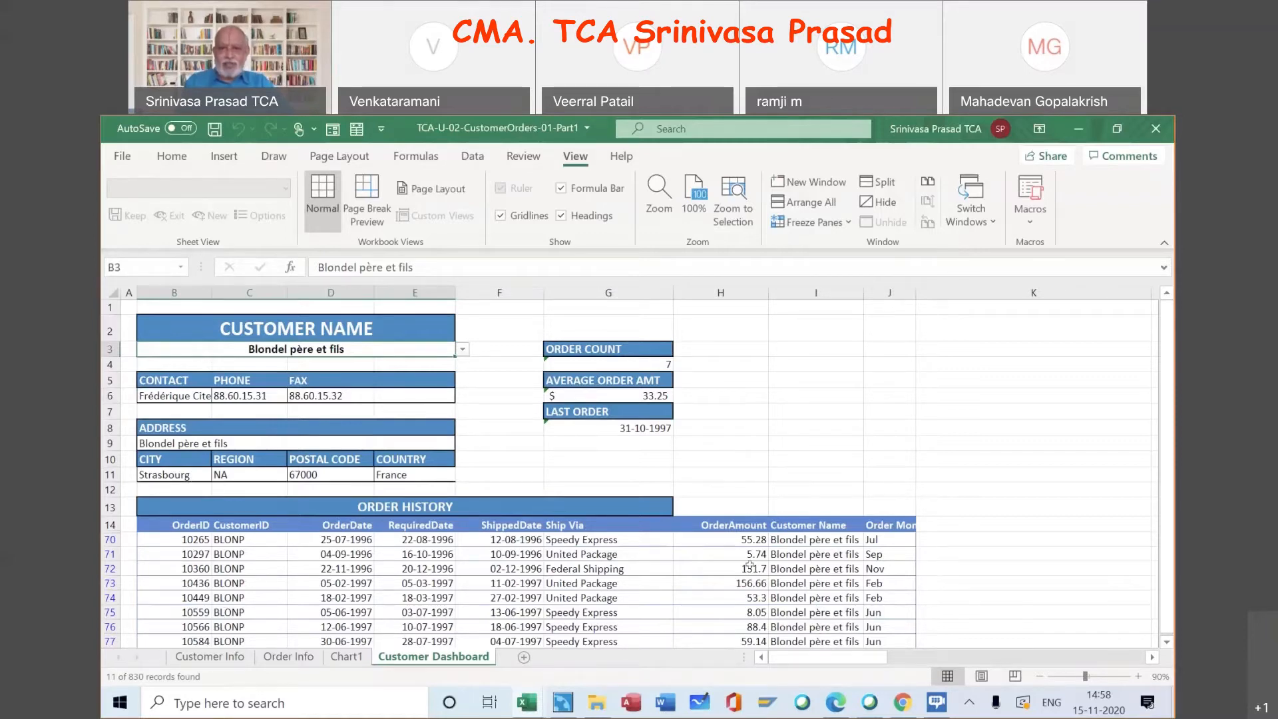
scroll(750, 566, down, 2)
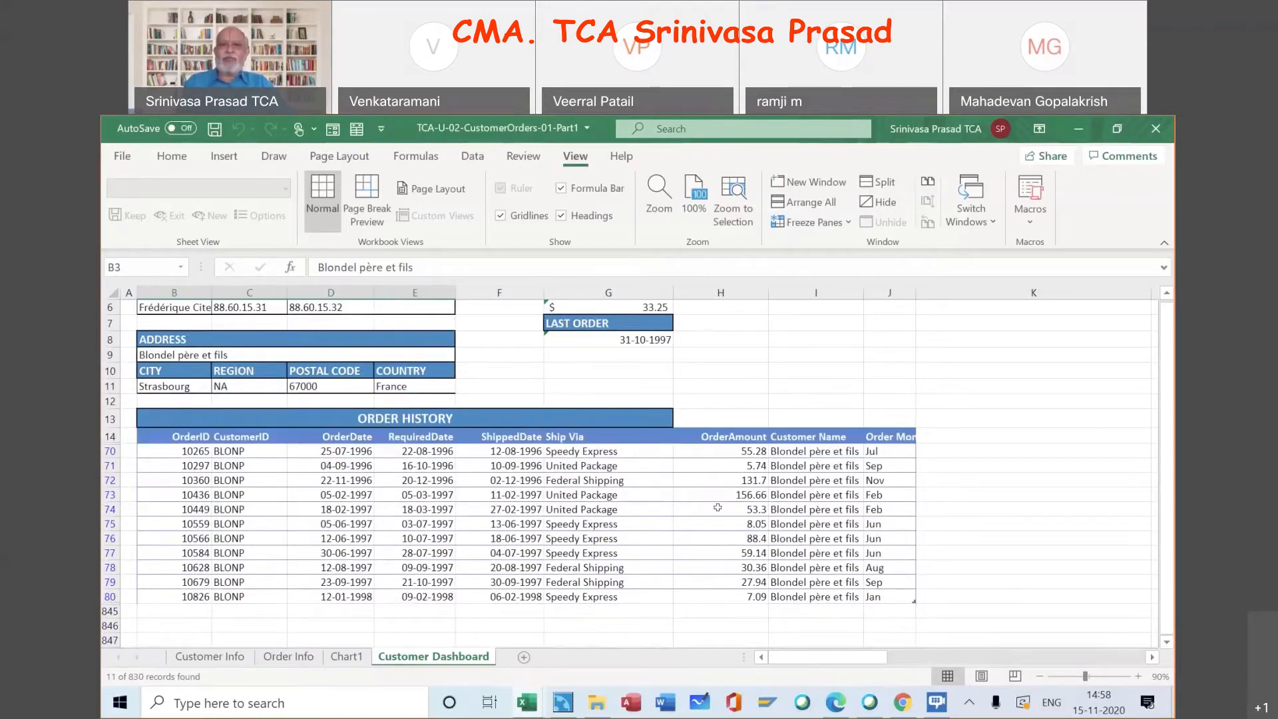
scroll(718, 508, up, 2)
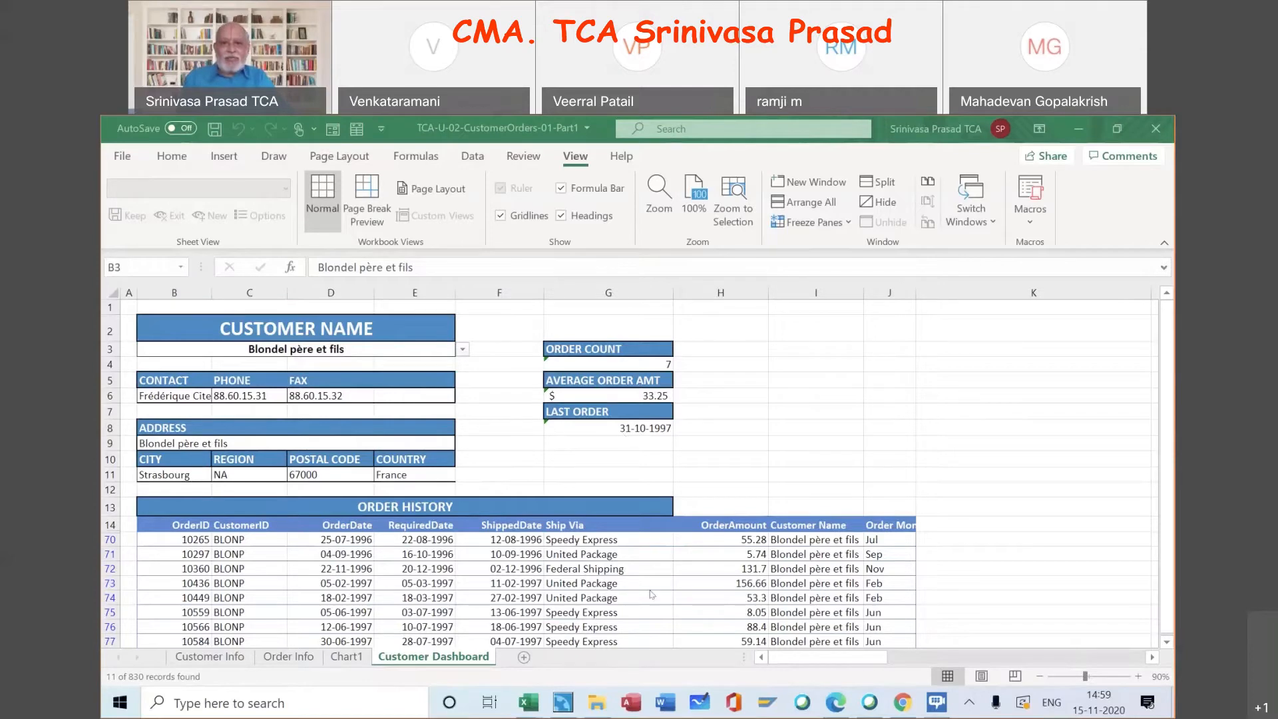
scroll(652, 595, down, 5)
scroll(652, 595, up, 1)
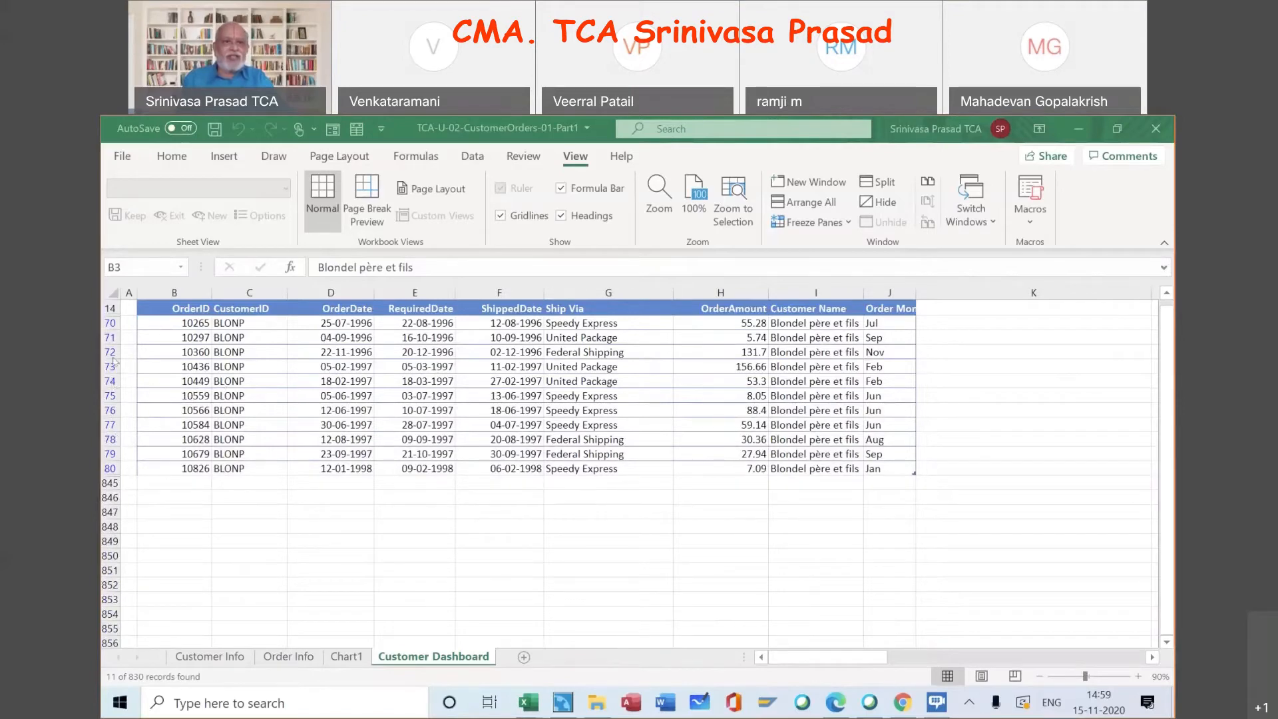
scroll(430, 407, up, 5)
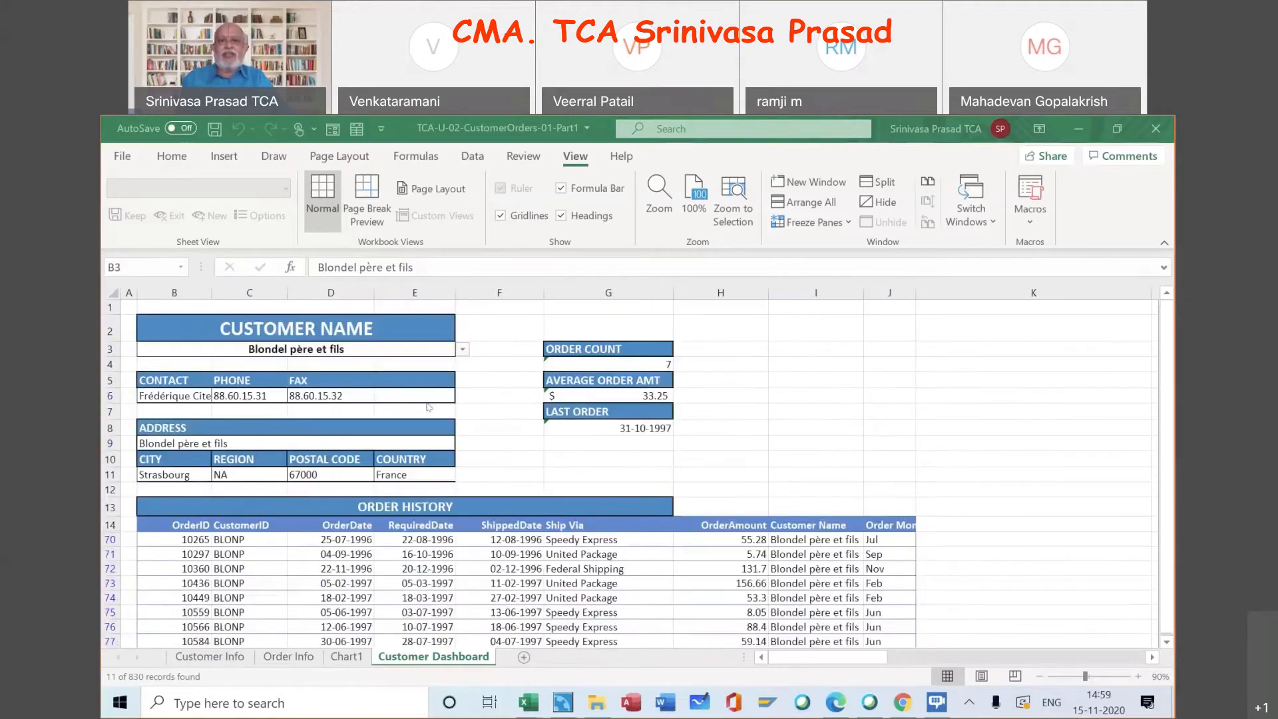
Start a SUBTOTAL formula in G4 under ORDER COUNT and examine the available function numbers from 1 - AVERAGE through the 100-series
click(647, 360)
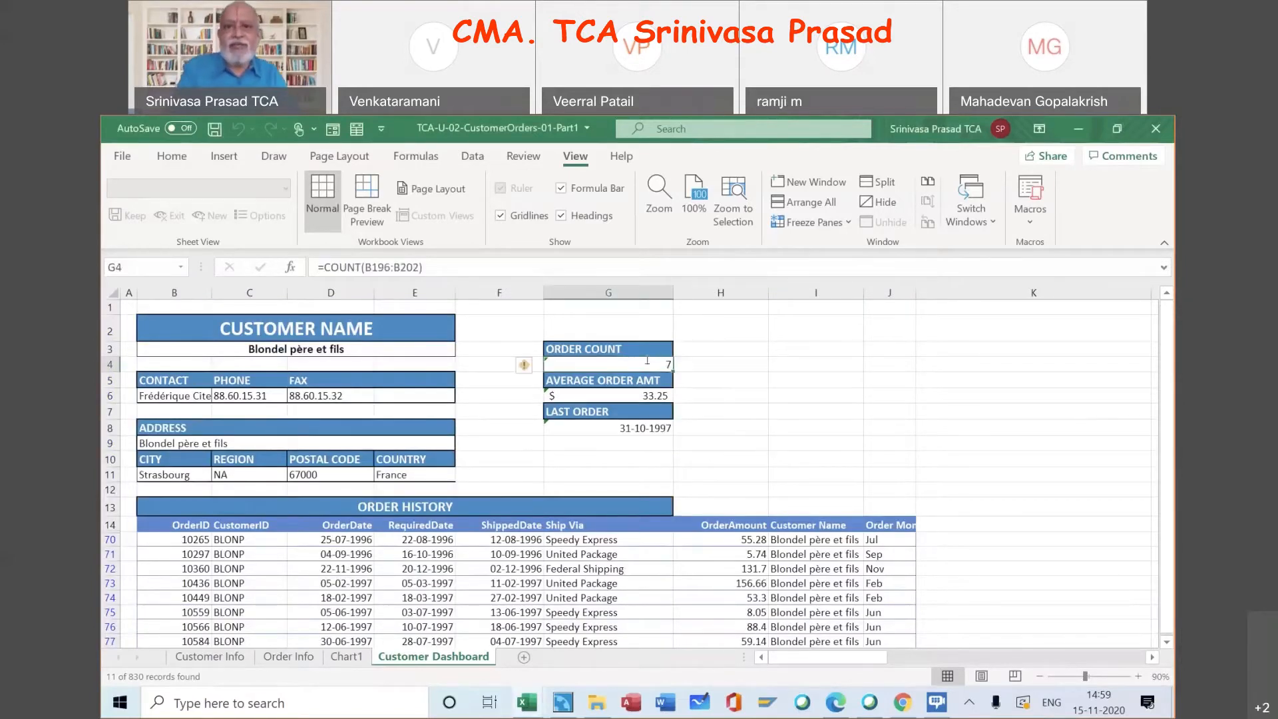
text(=S)
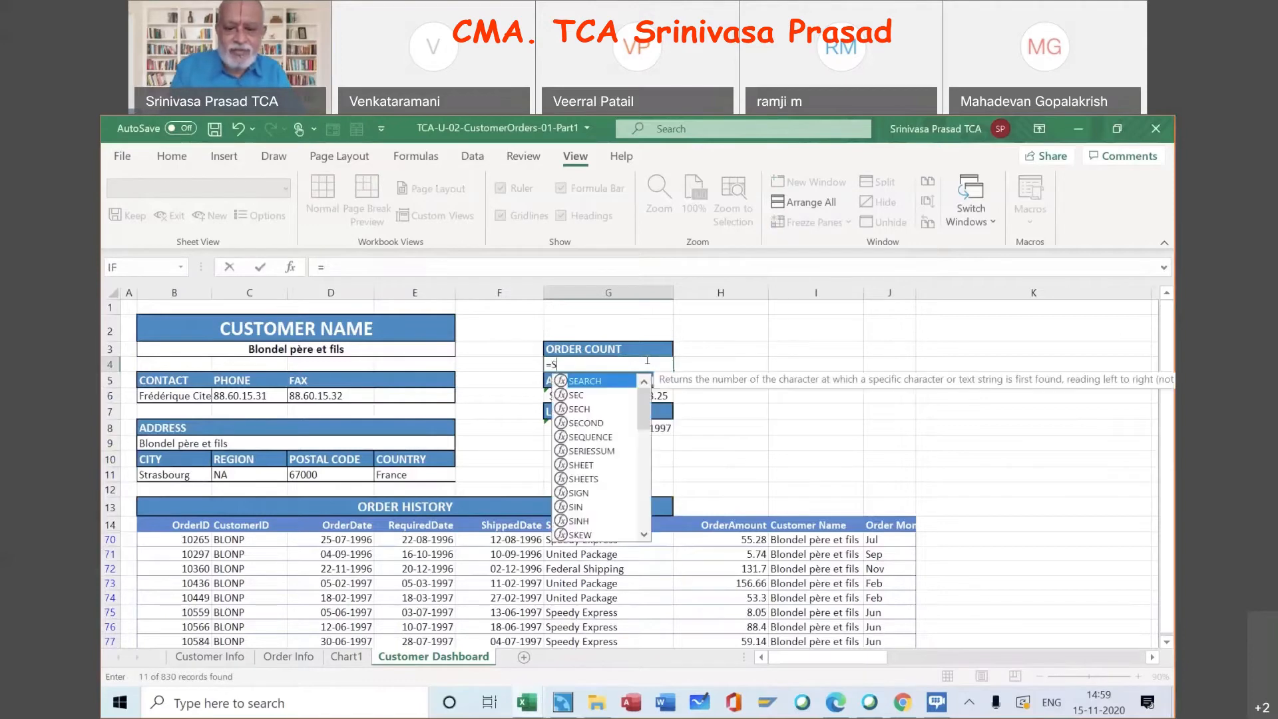
text(UBTOTA)
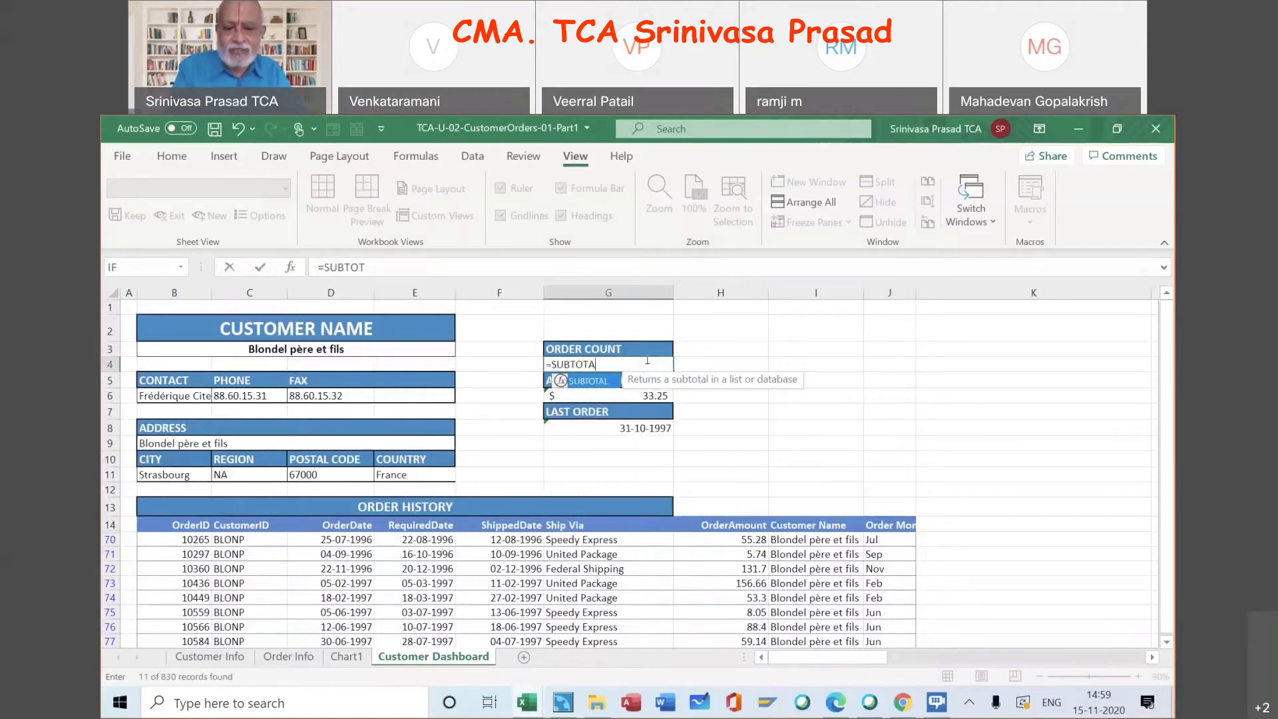
text(L)
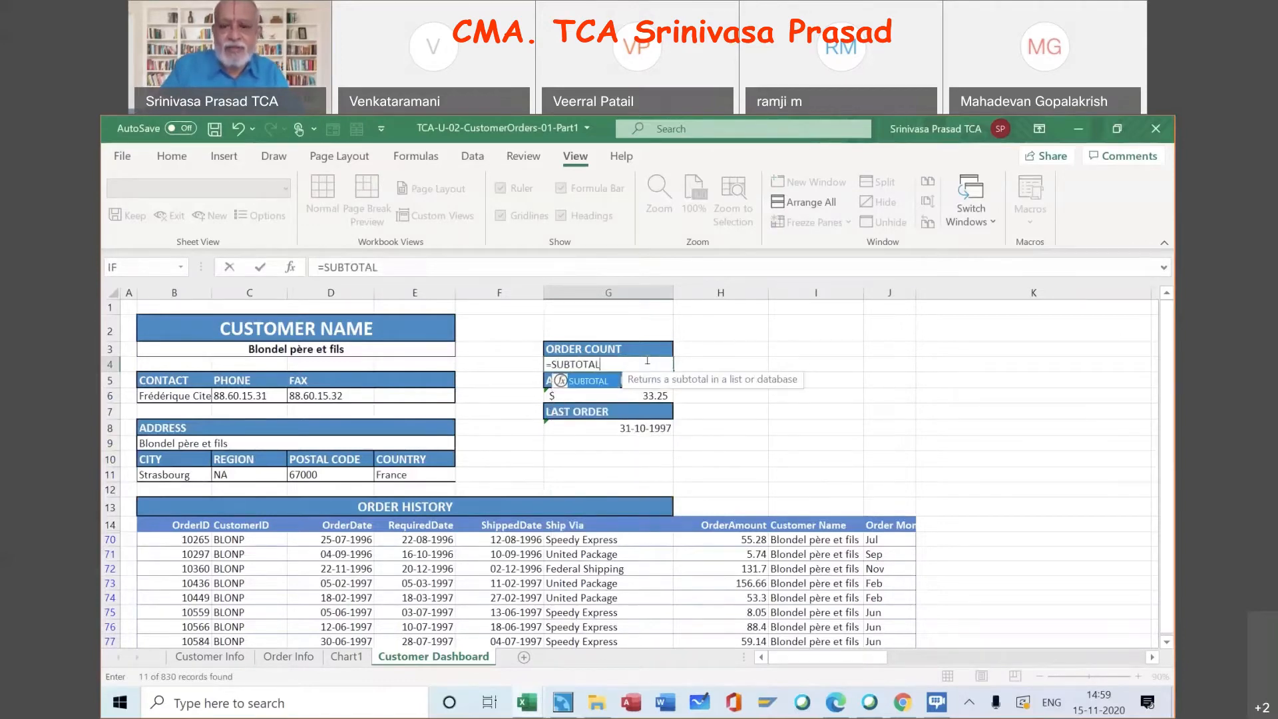
text(()
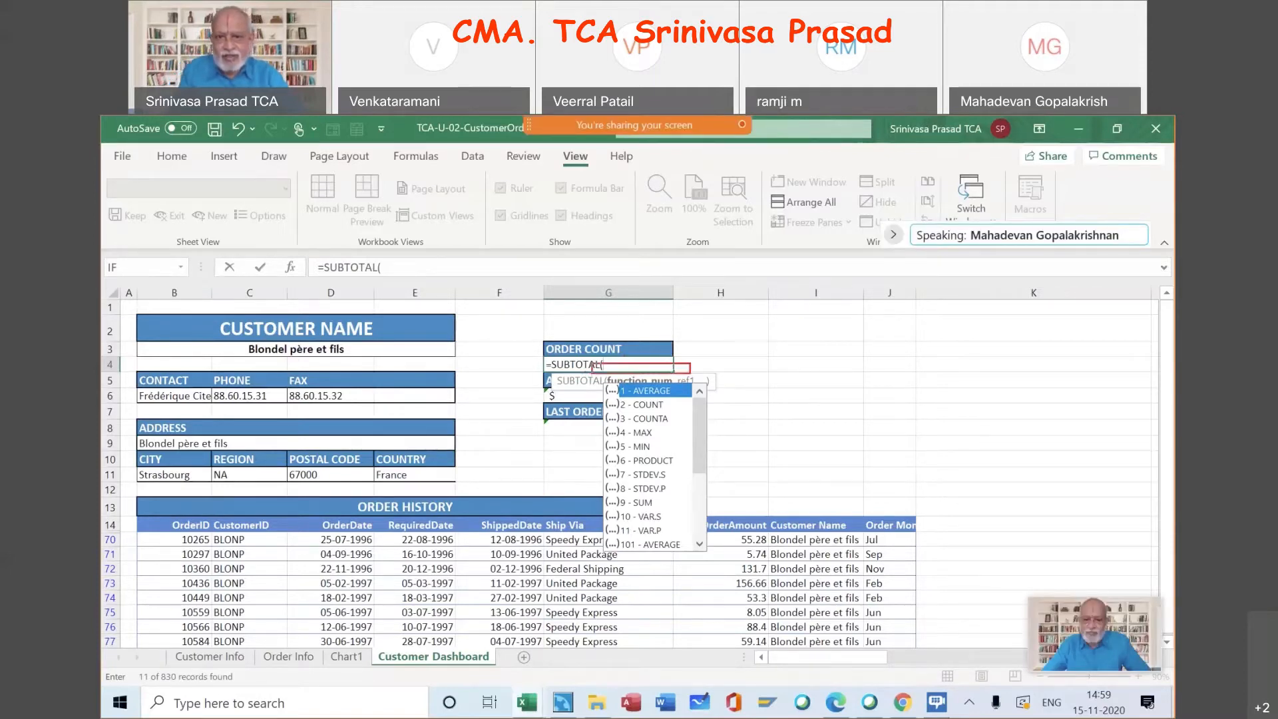
mouse_move(593, 375)
mouse_down()
mouse_move(719, 524)
mouse_move(720, 567)
mouse_up()
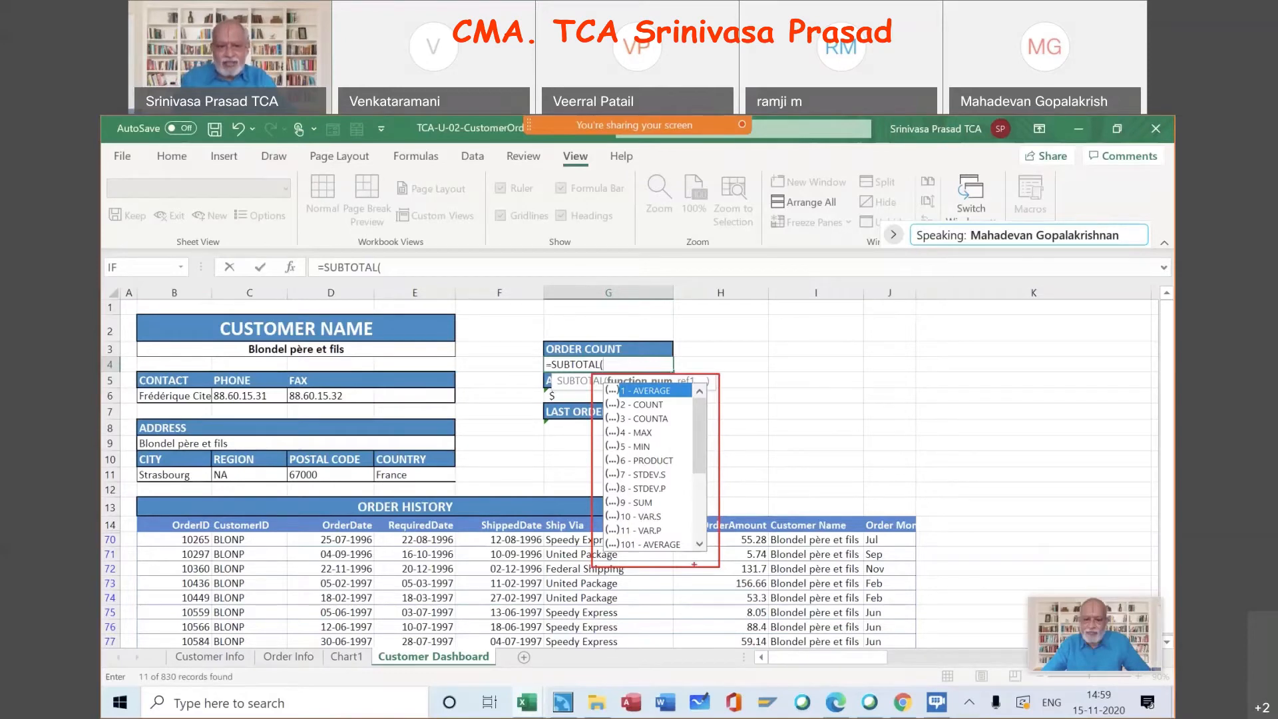
click(701, 536)
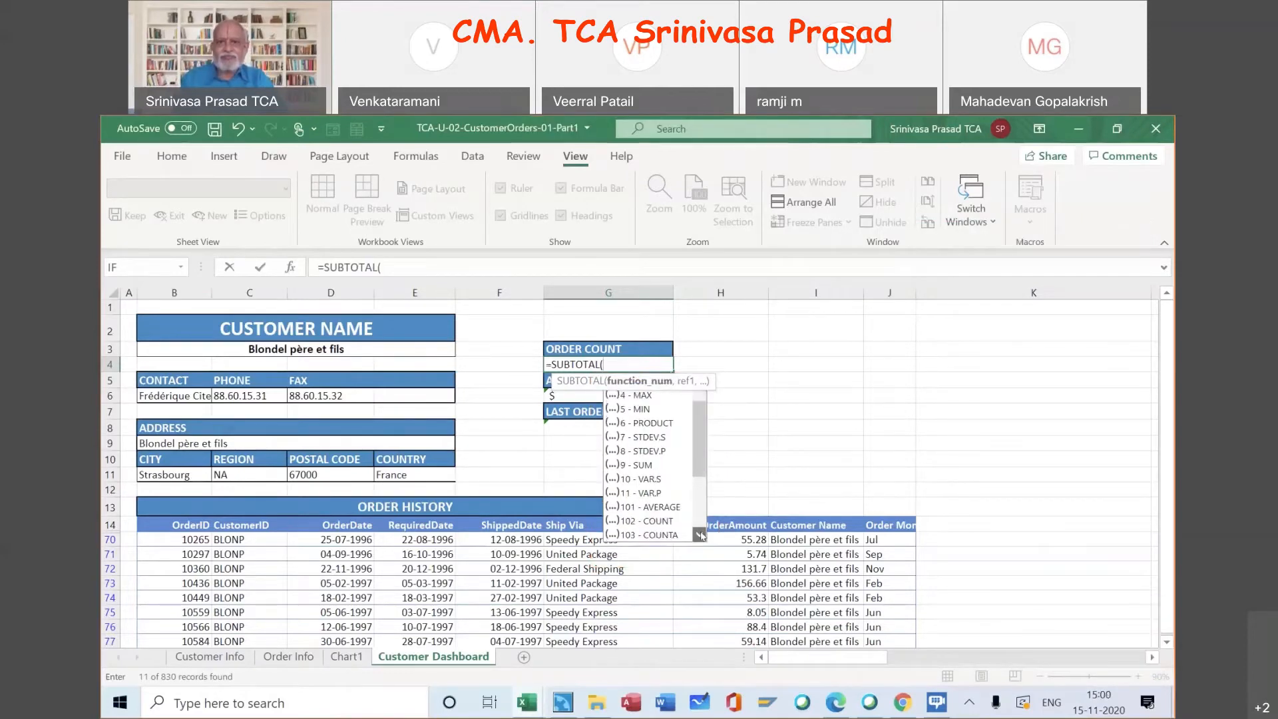
click(701, 536)
click(701, 536)
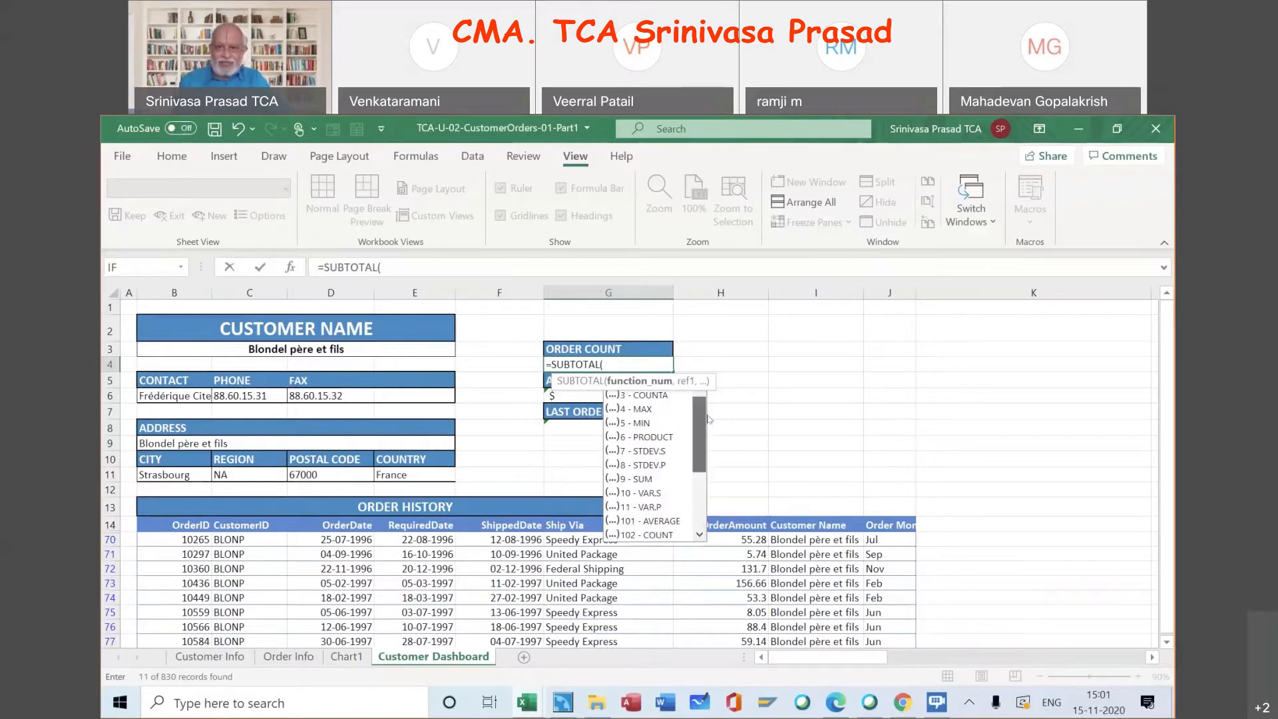
drag(713, 483, 699, 398)
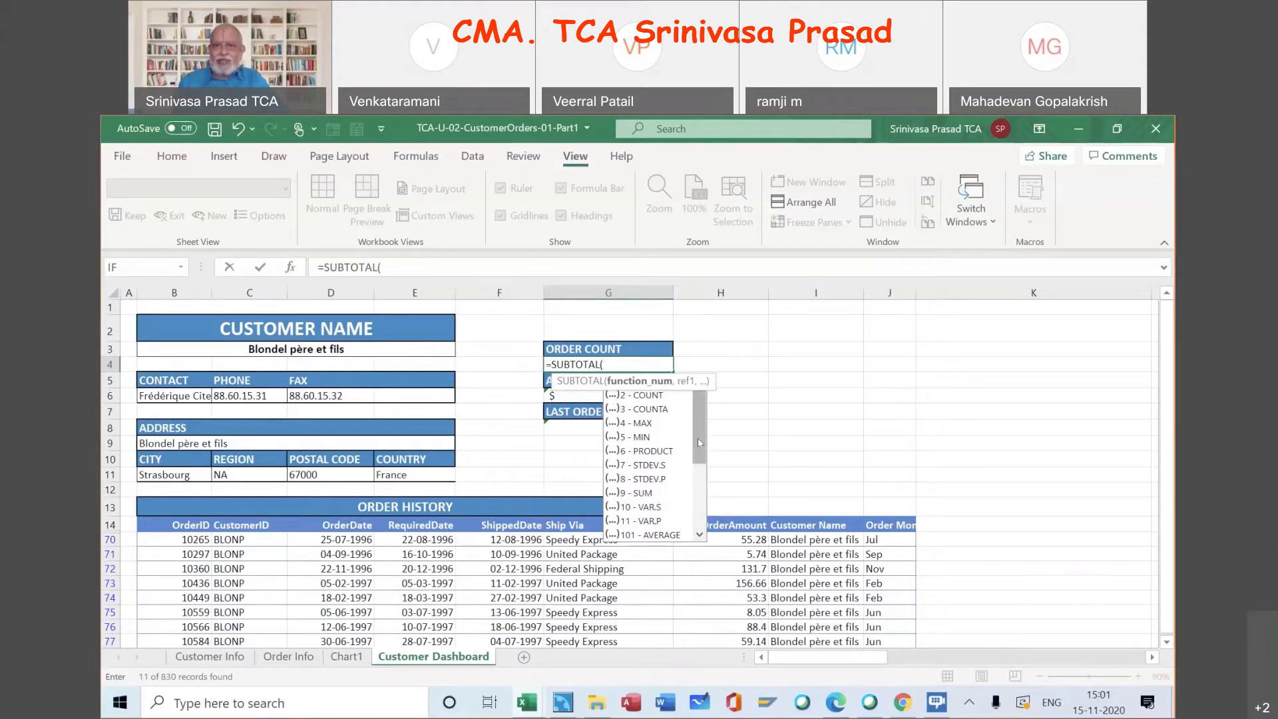
drag(700, 443, 701, 465)
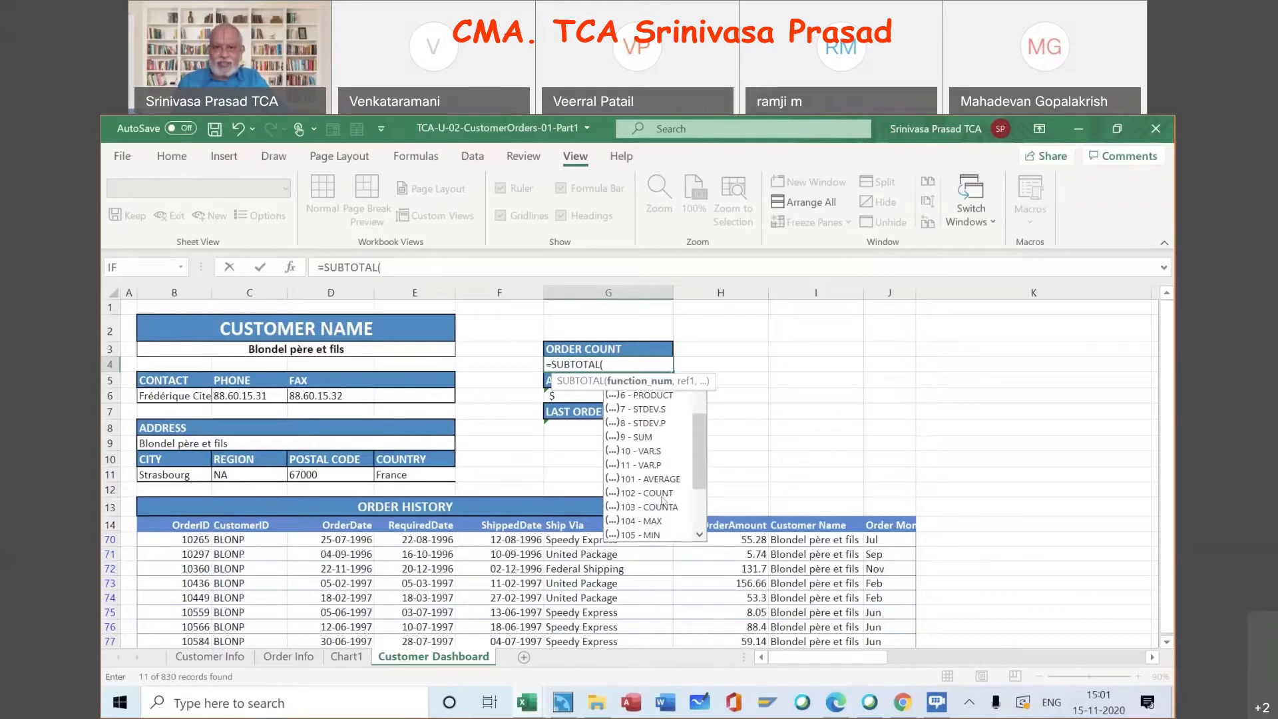
click(663, 494)
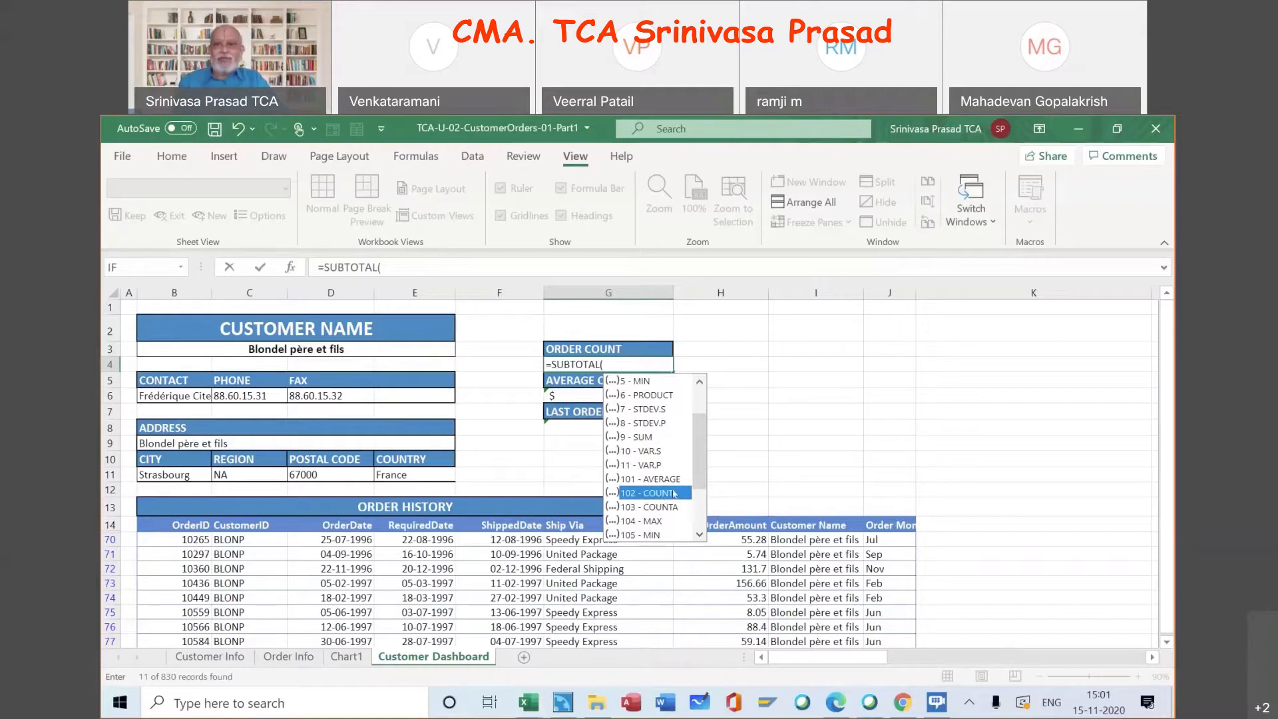
click(783, 401)
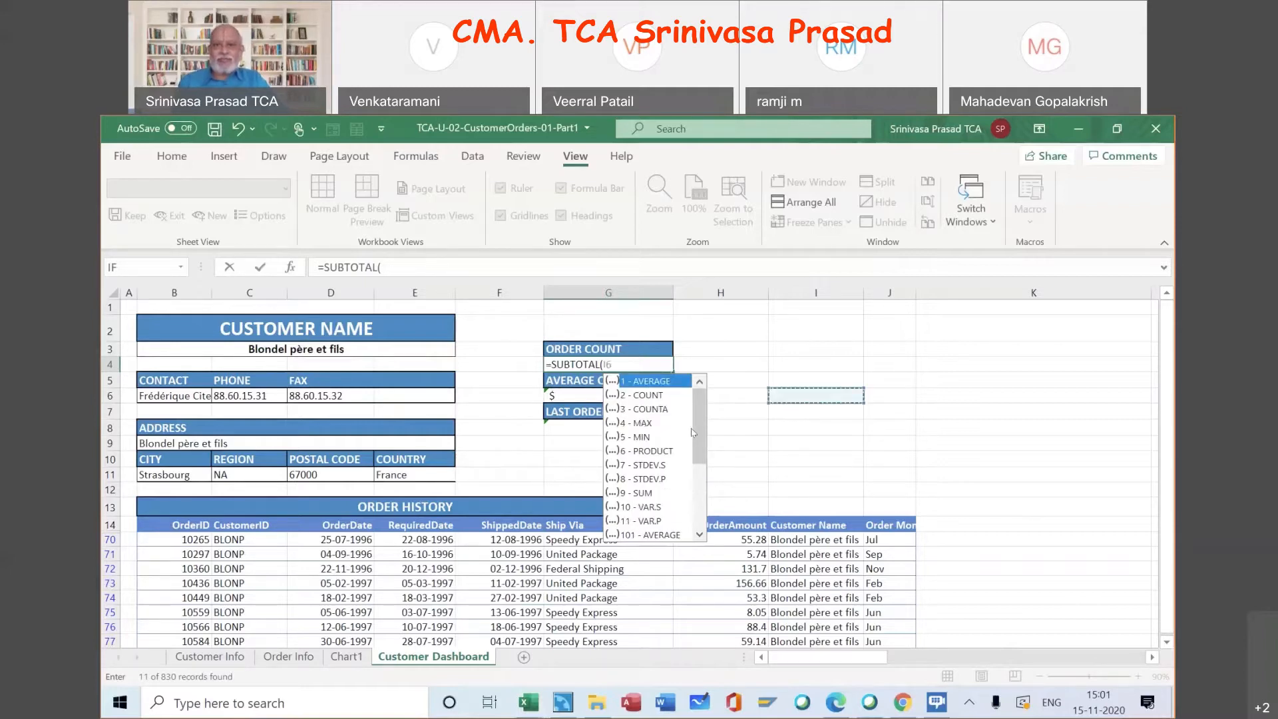
click(630, 362)
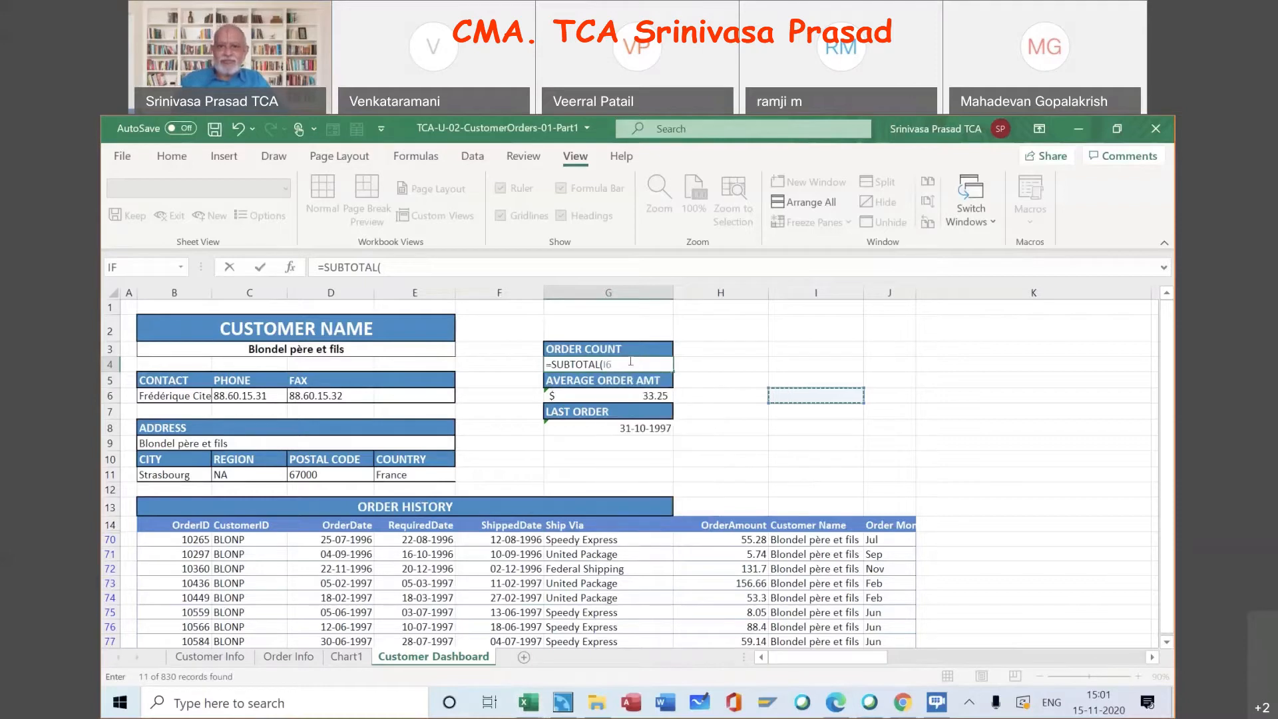
key(BackSpace)
key(BackSpace)
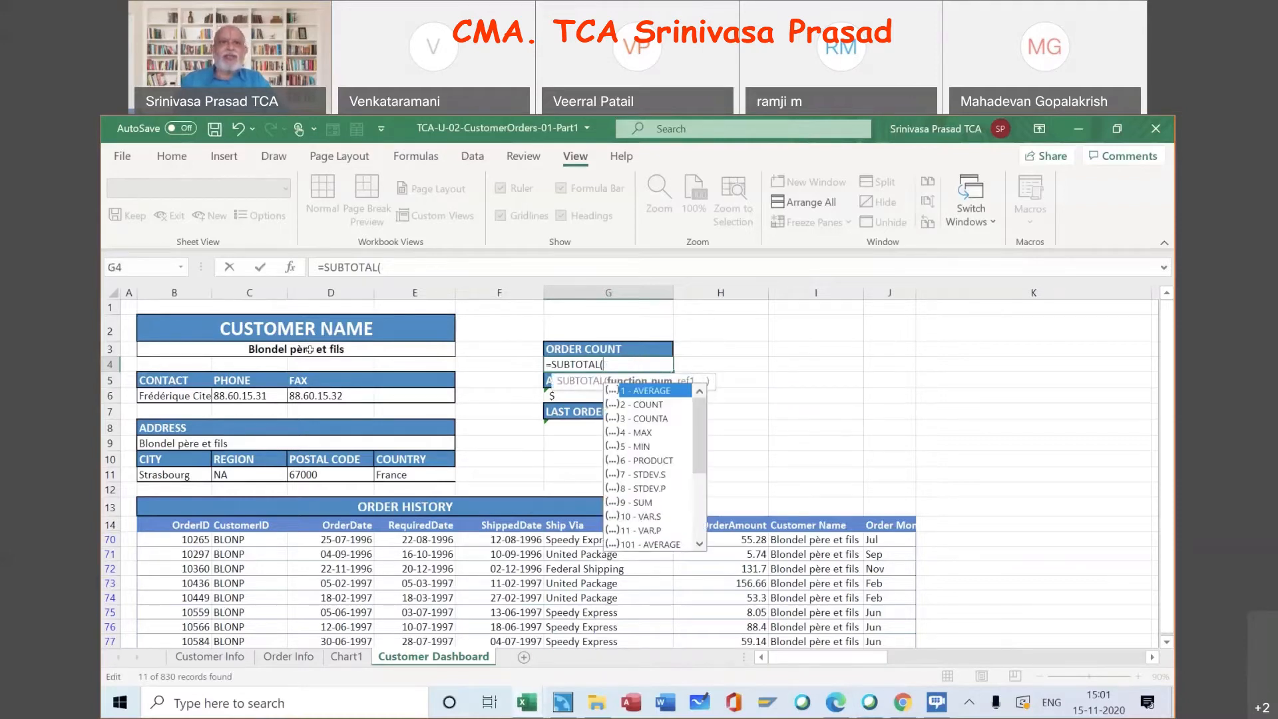
click(290, 267)
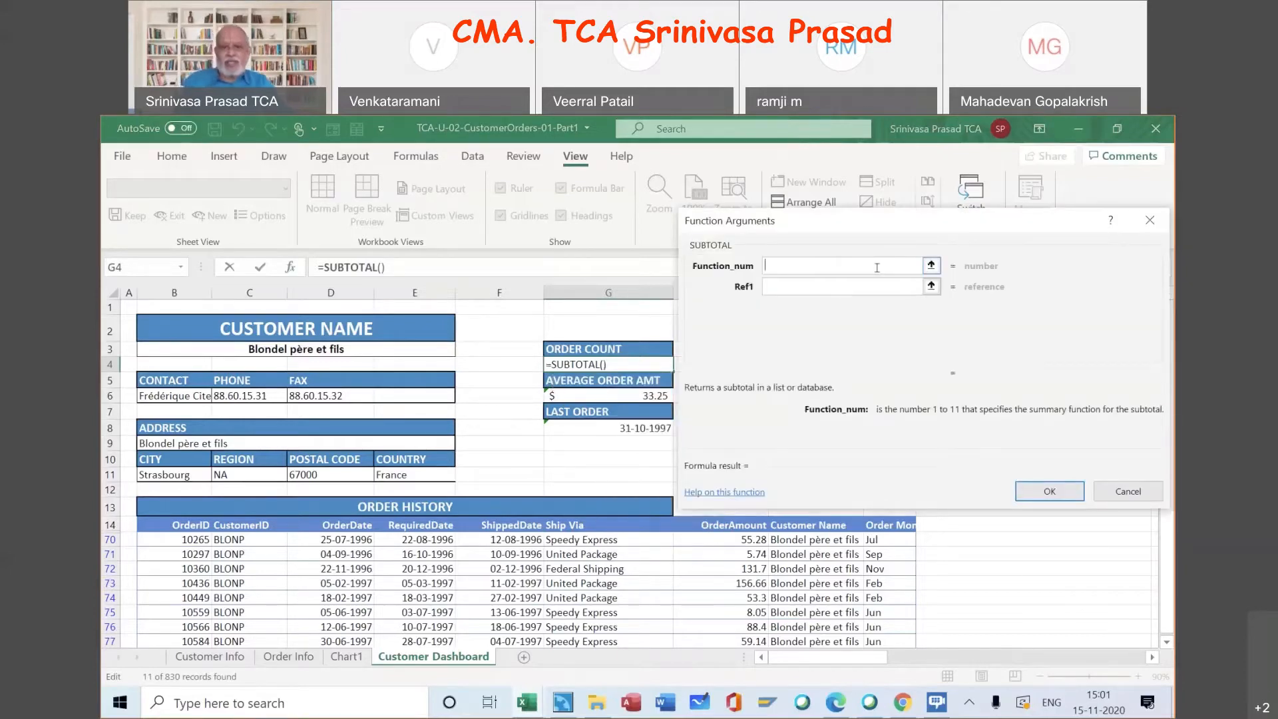
text(10)
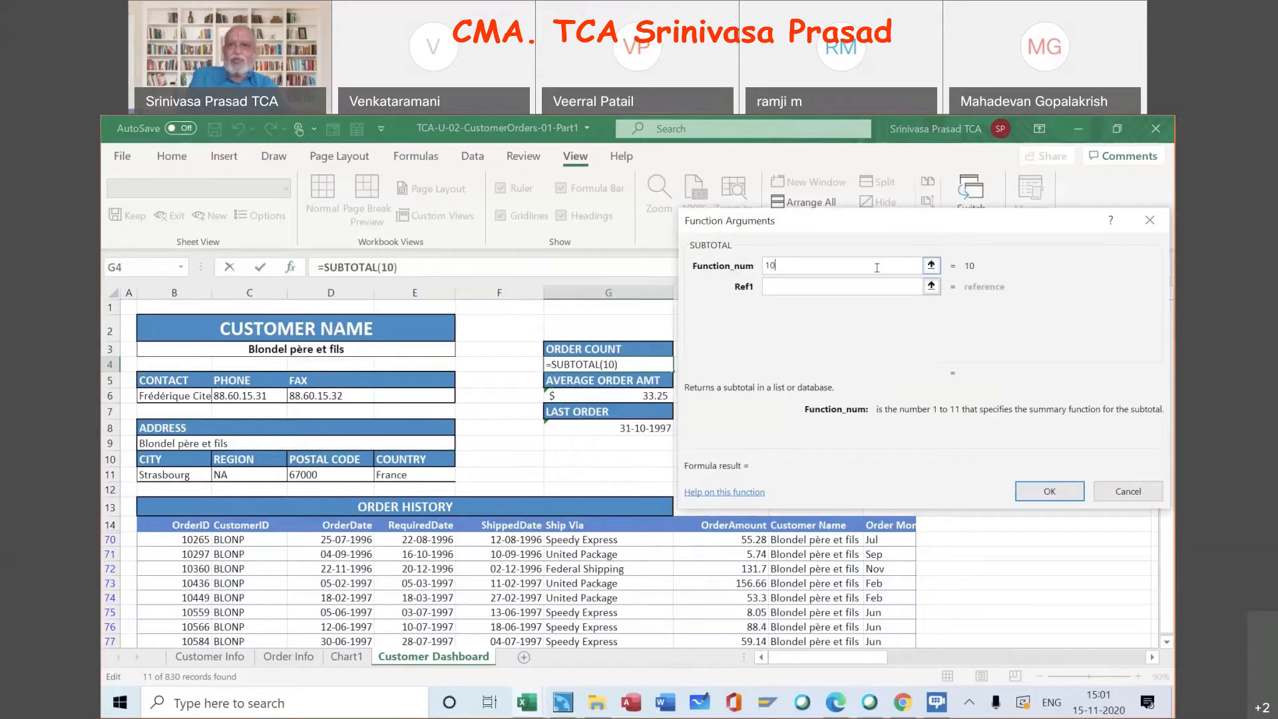
text(2)
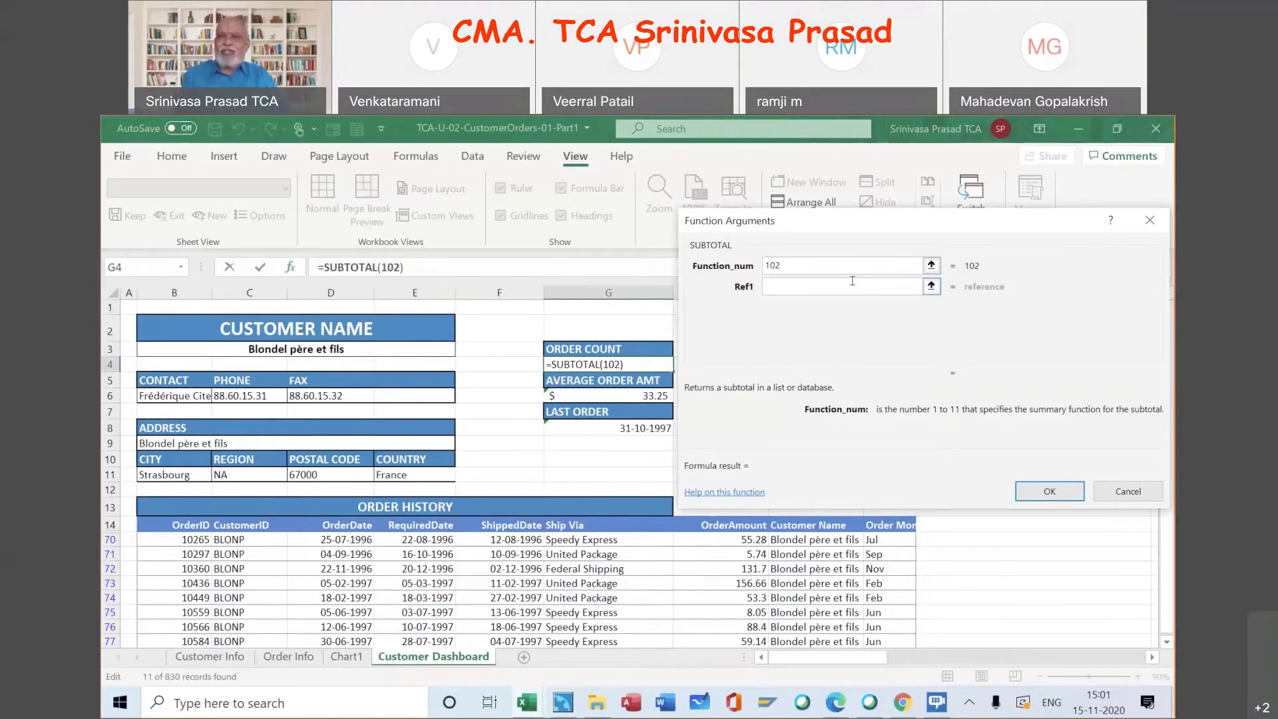
click(857, 287)
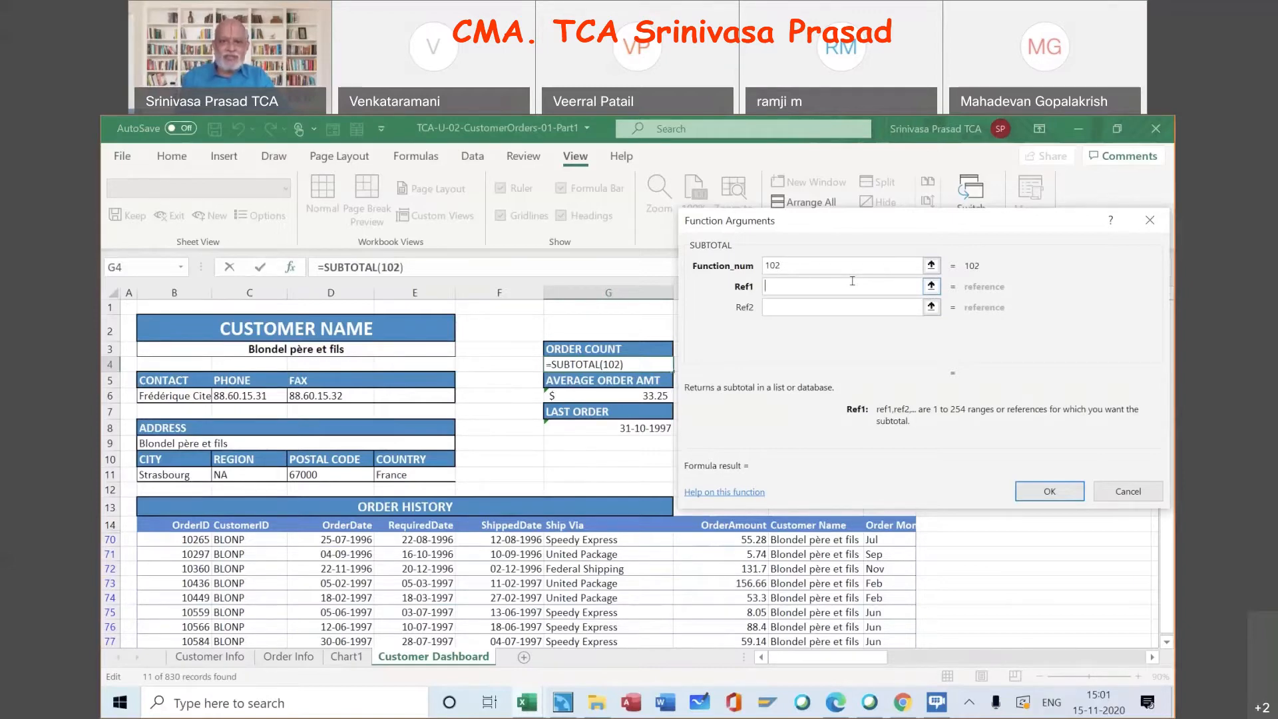
click(1135, 490)
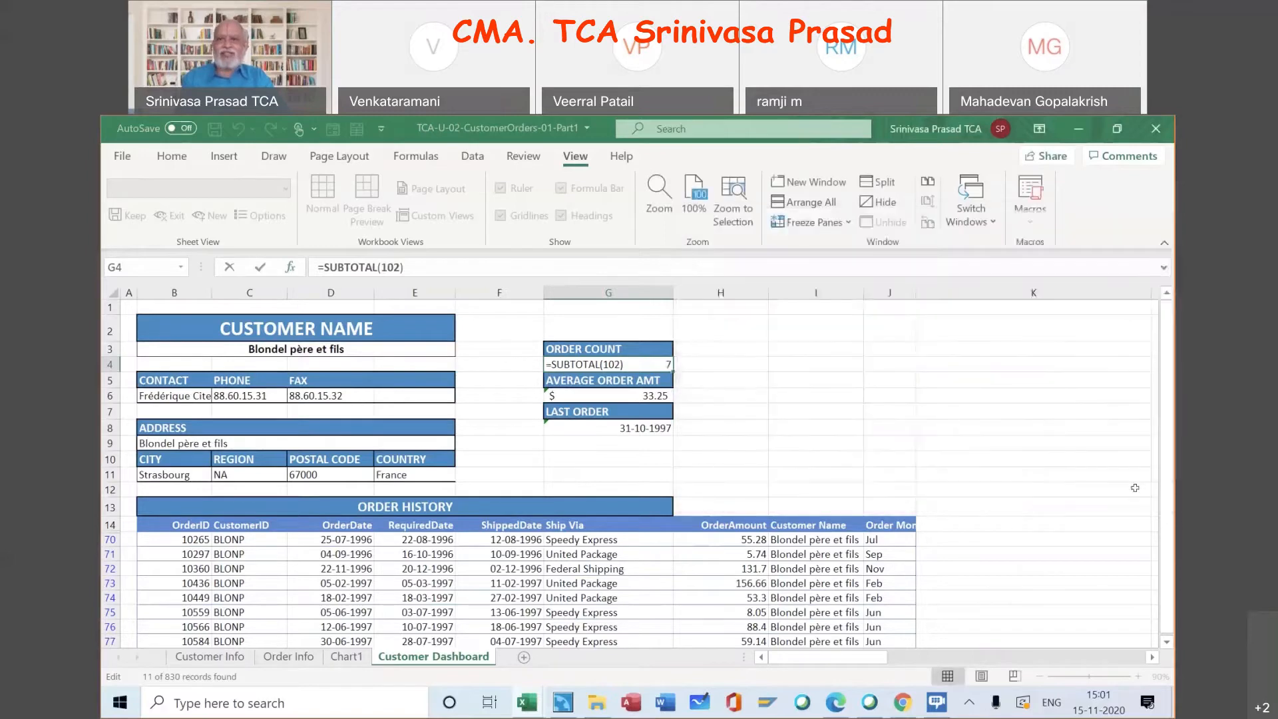
key(Escape)
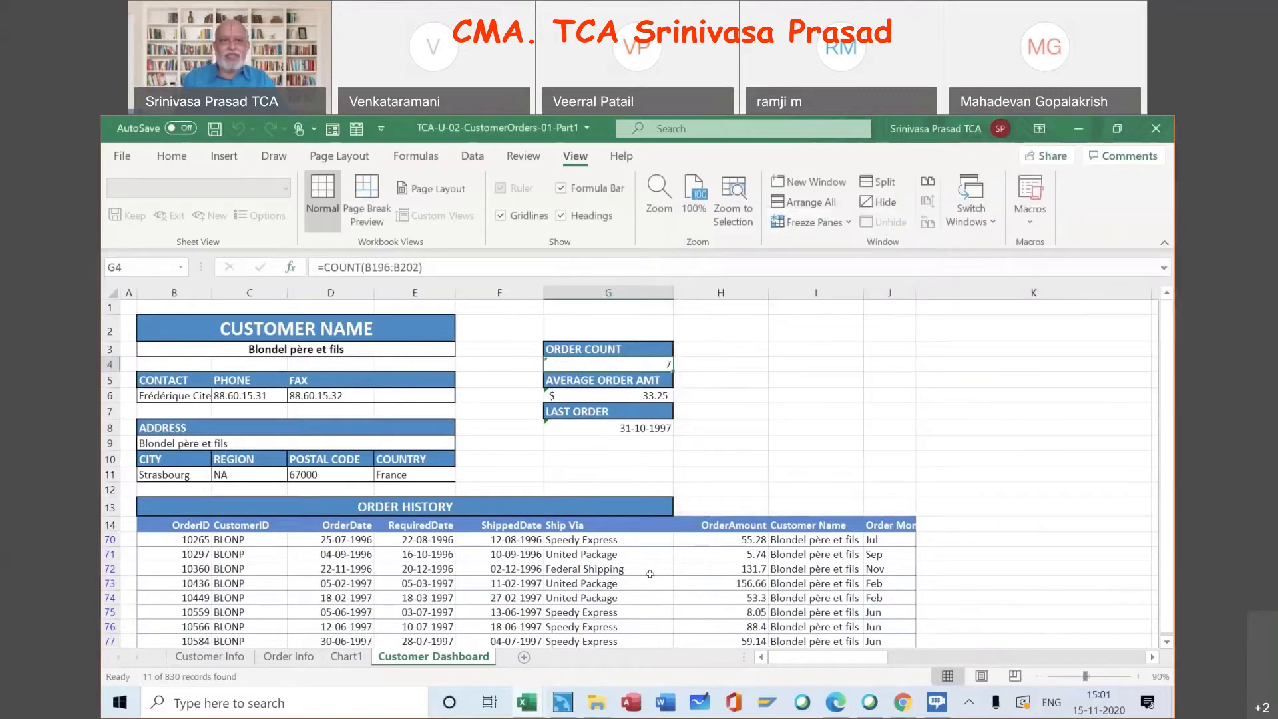
Start a SUBTOTAL formula in G4 under ORDER COUNT with function number 102 in its function arguments
click(458, 582)
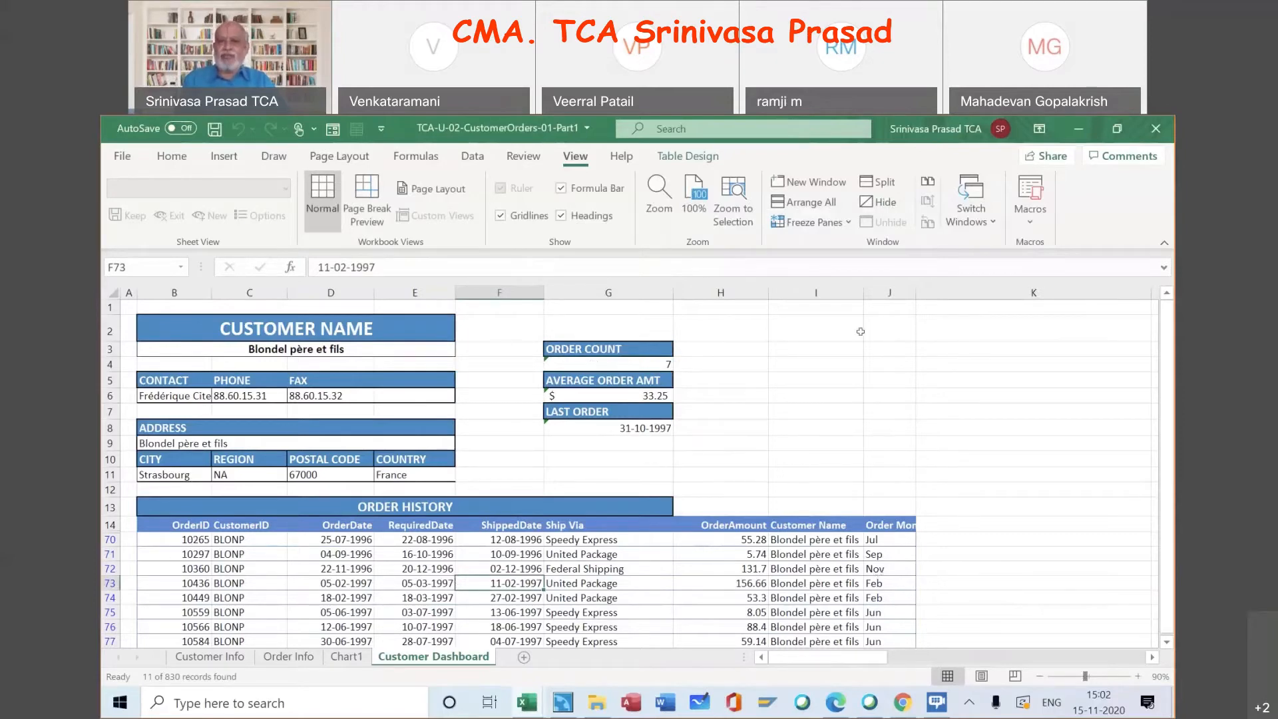
click(643, 361)
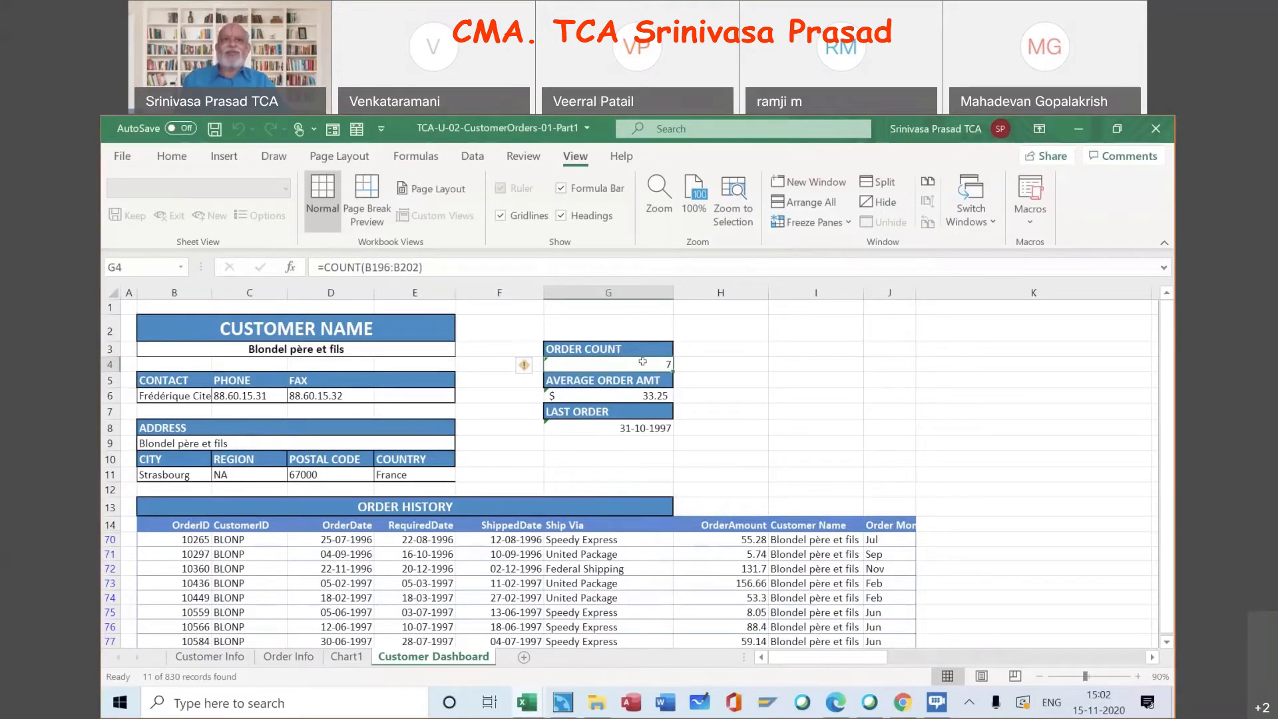
text(=)
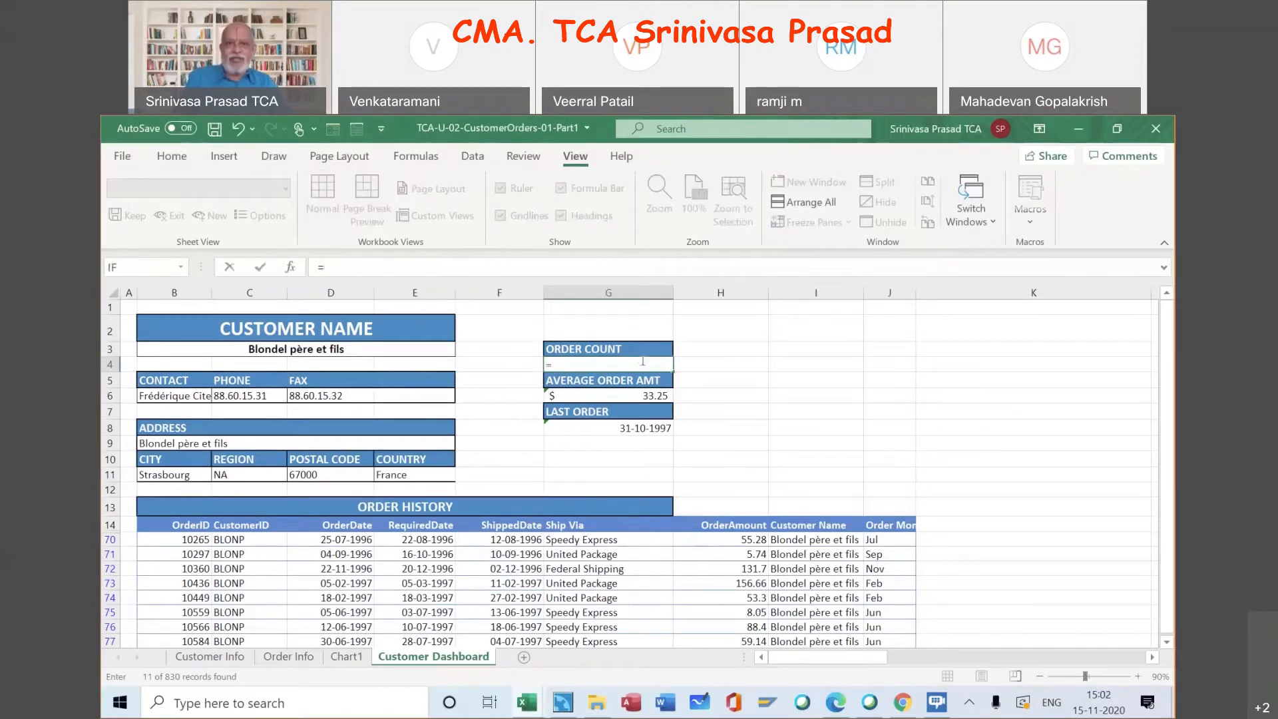
text(S)
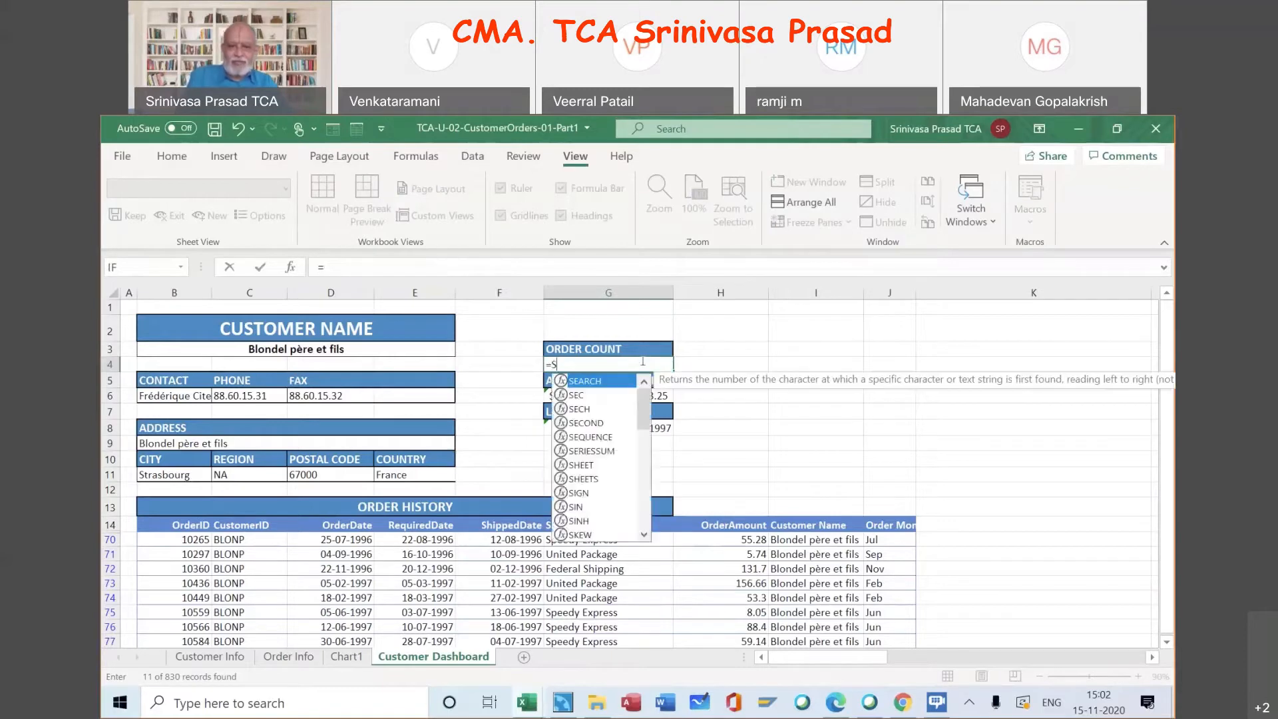
text(UBTOTA)
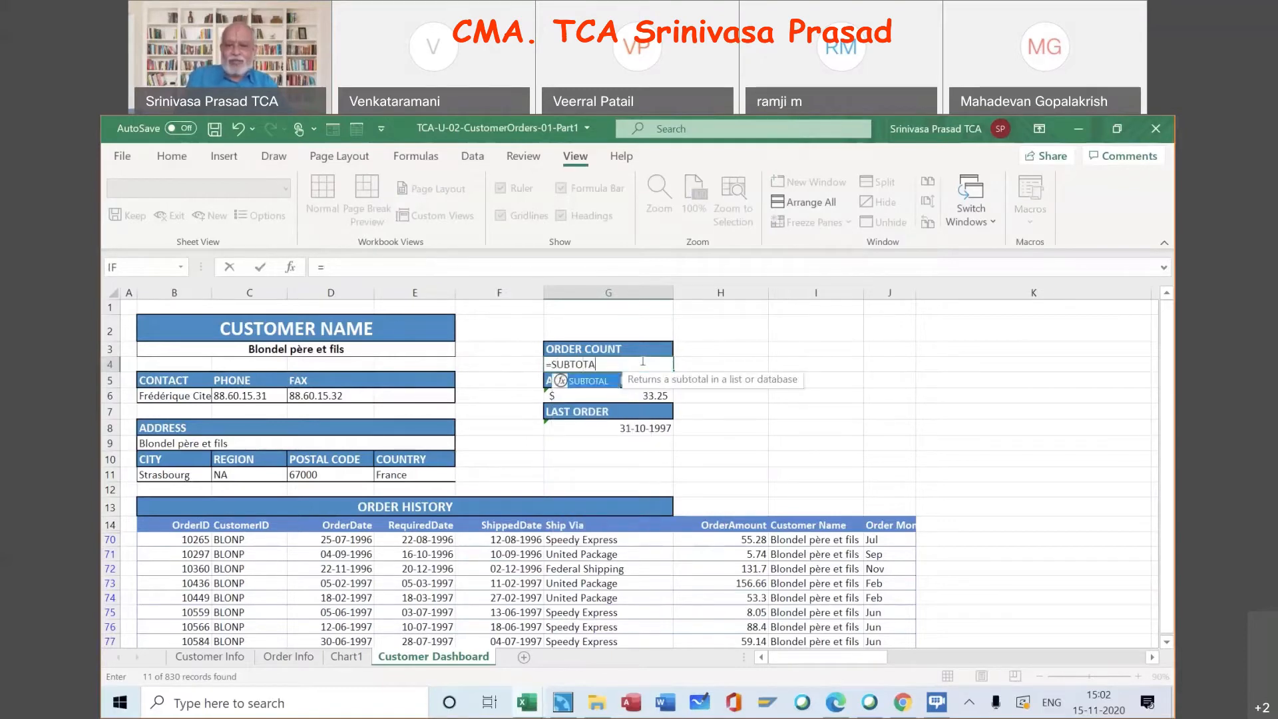
key(Tab)
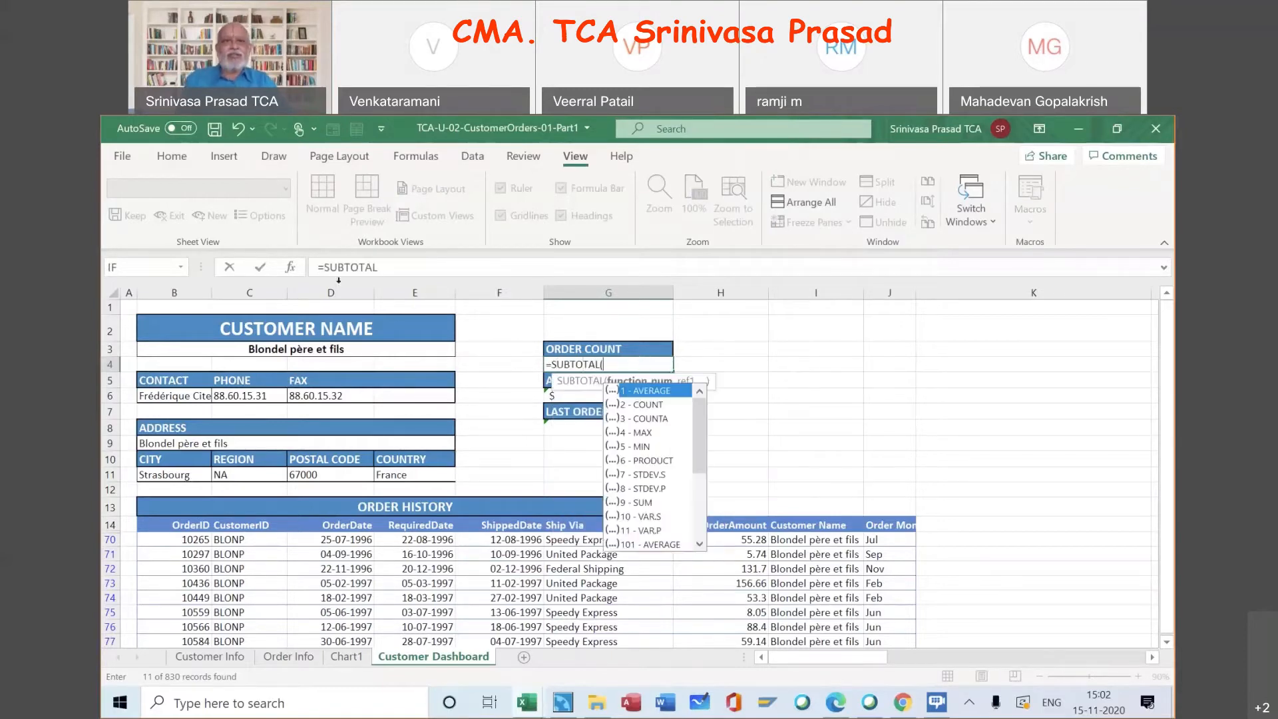
click(290, 268)
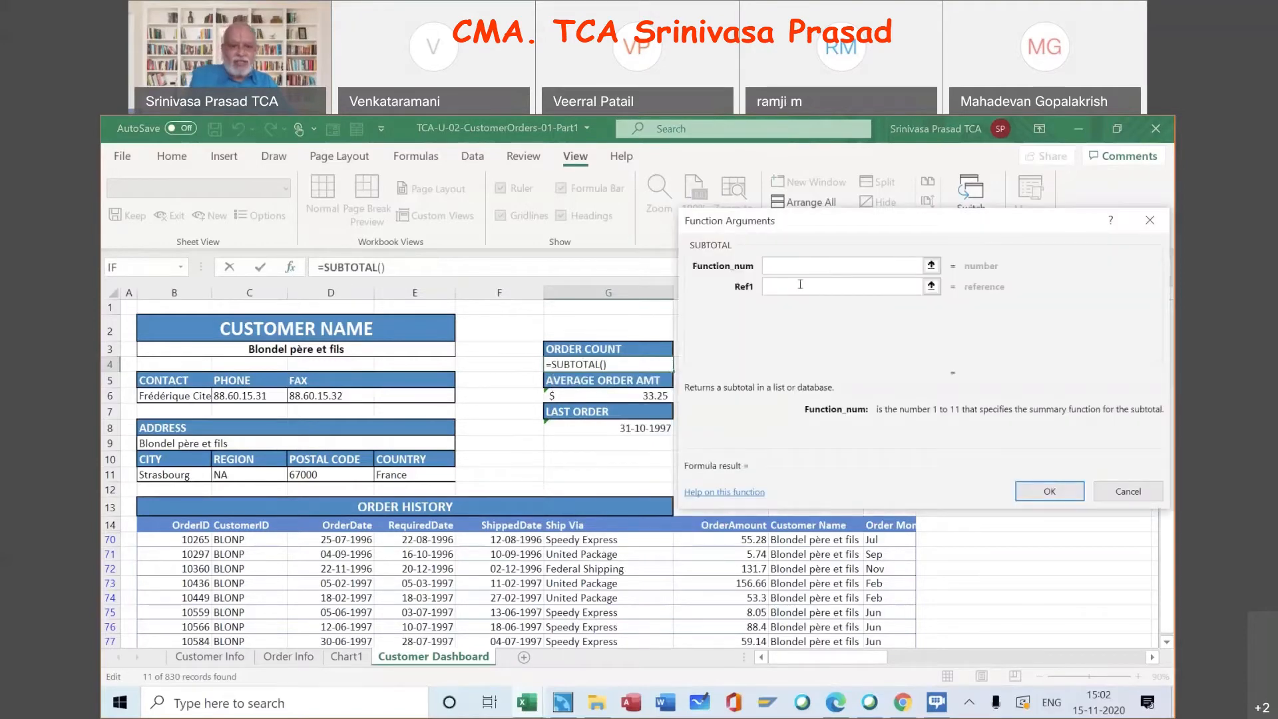
text(102)
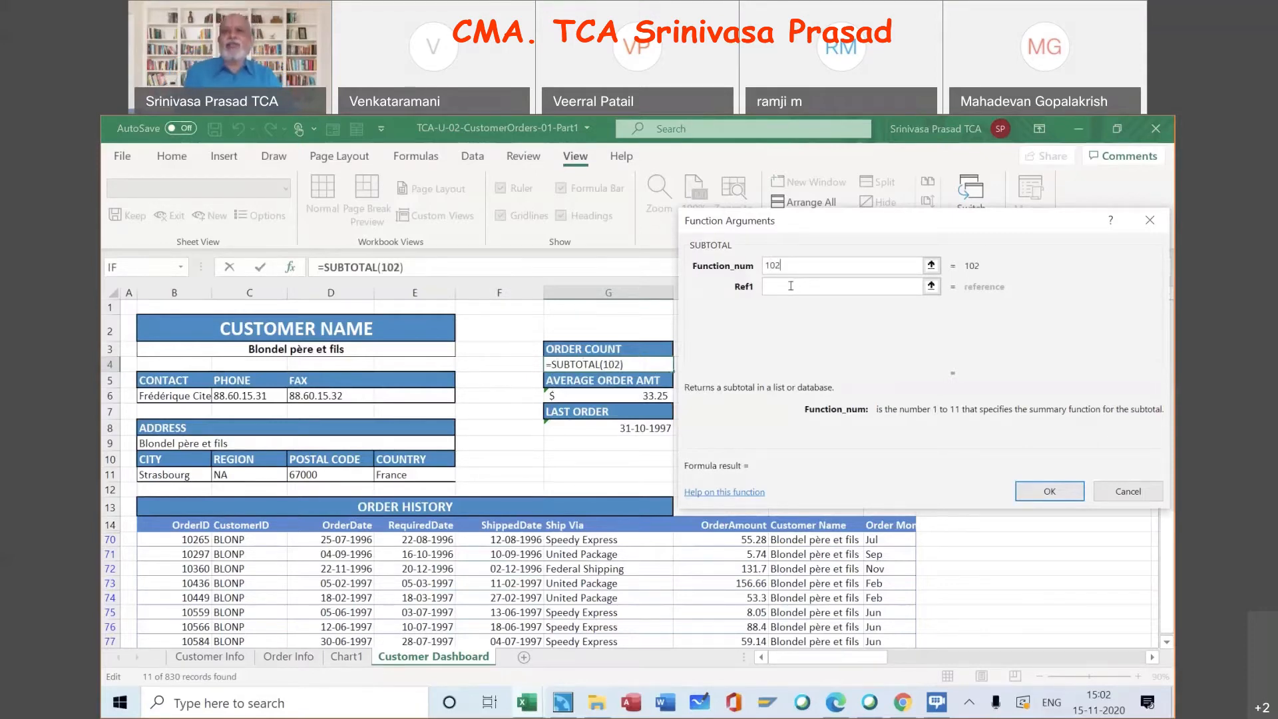
Set the first reference of the SUBTOTAL to B14..J844 and enter the formula in G4
click(791, 285)
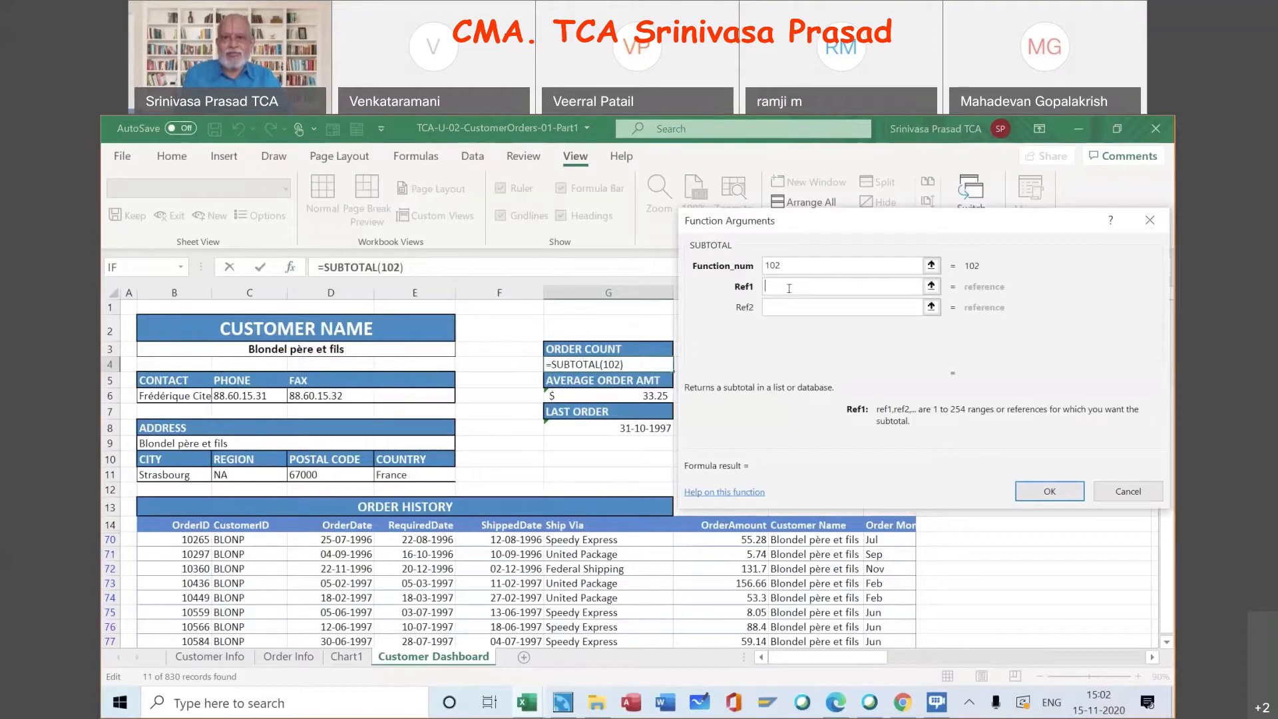
text(B)
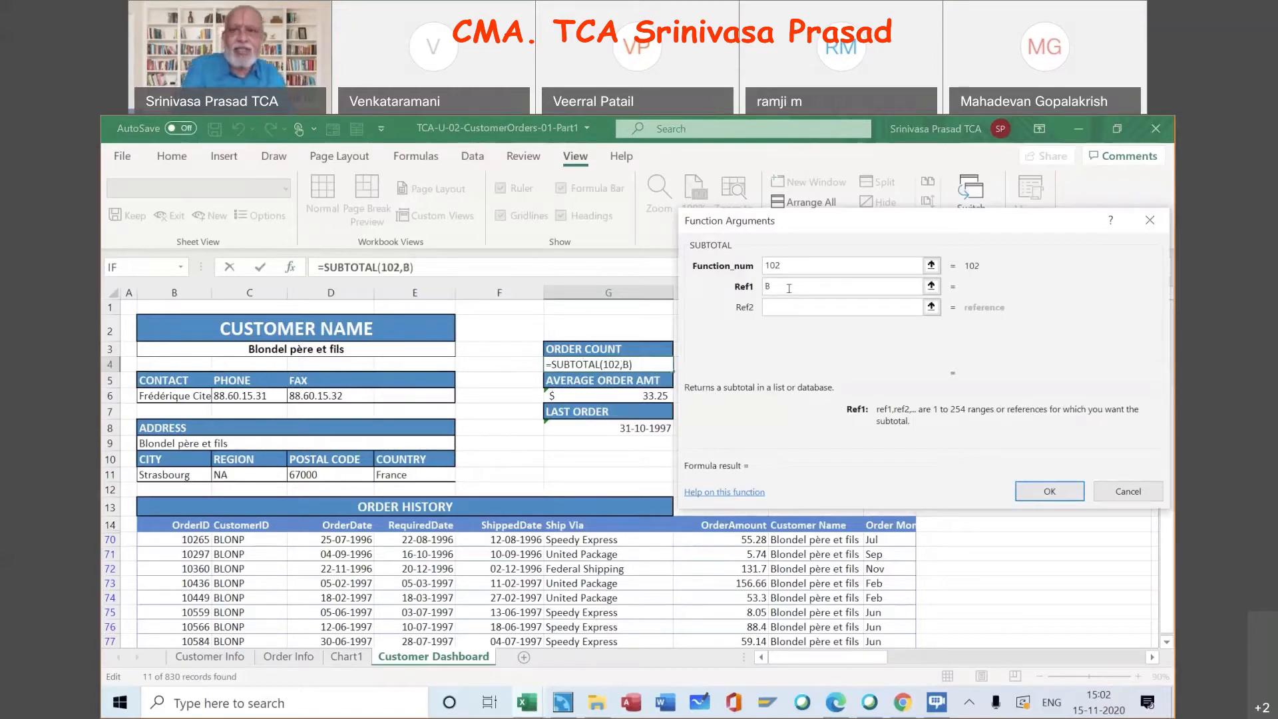
text(1)
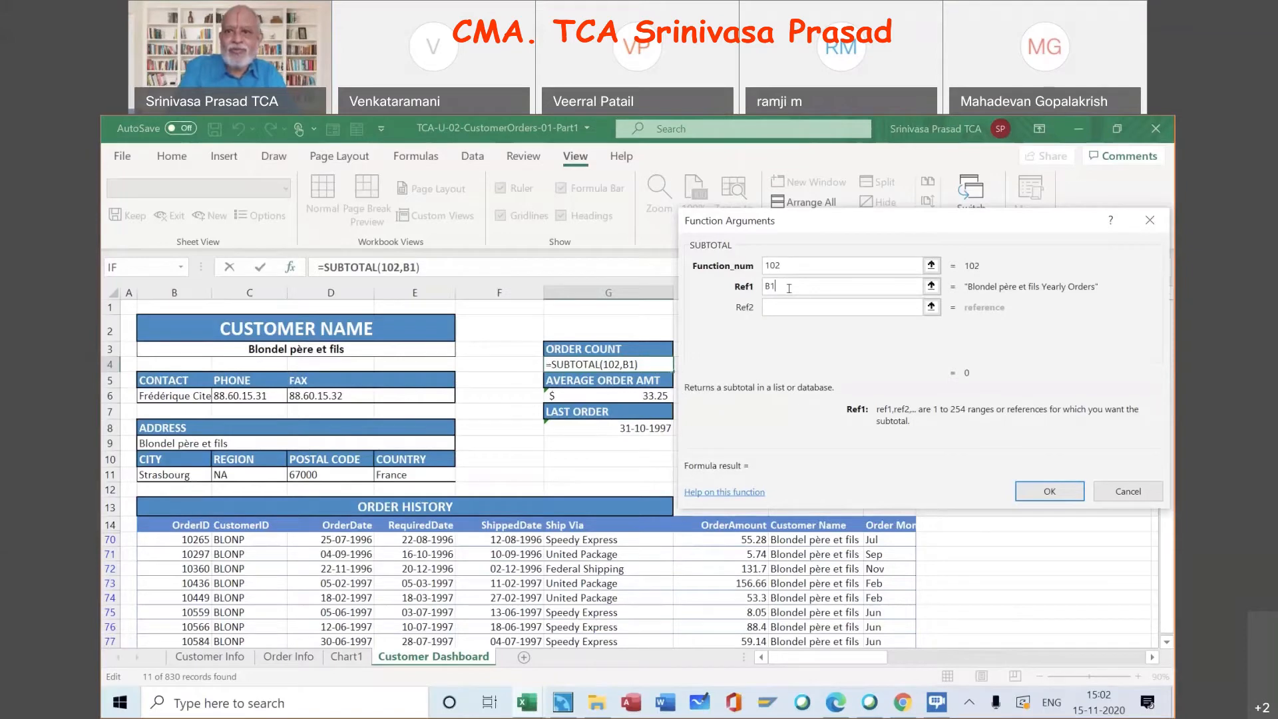
text(4)
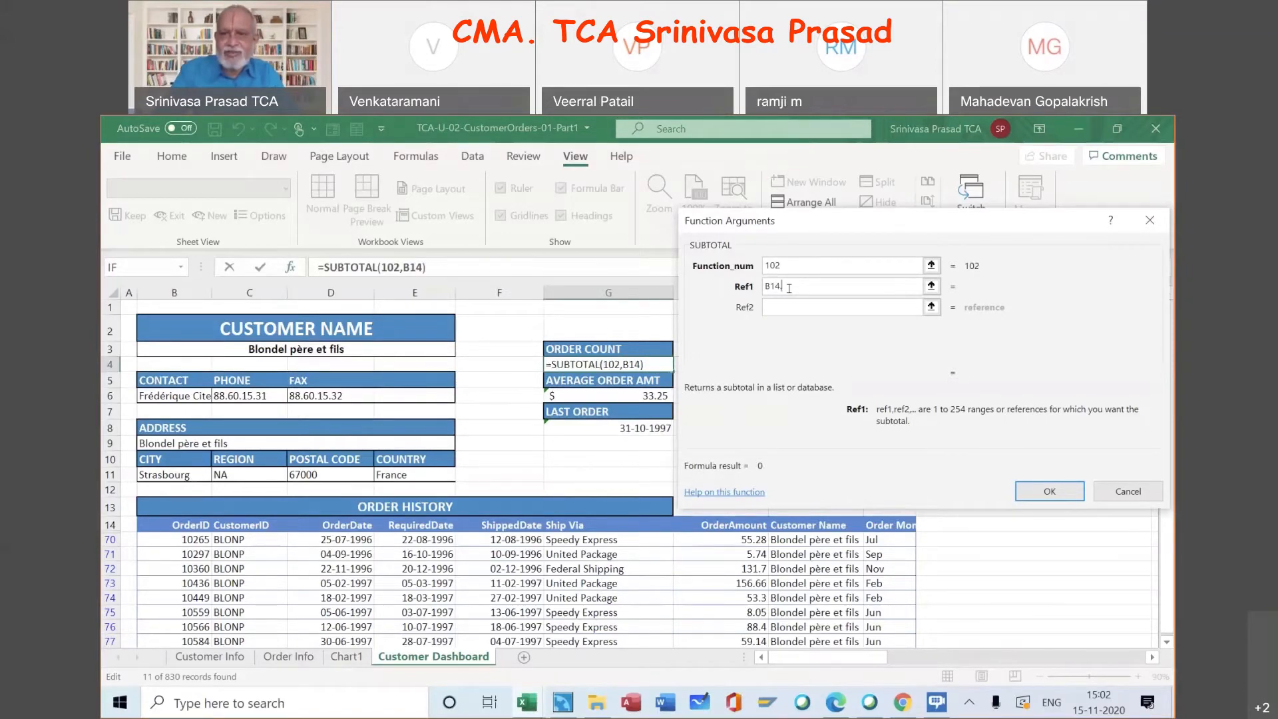
text(..J)
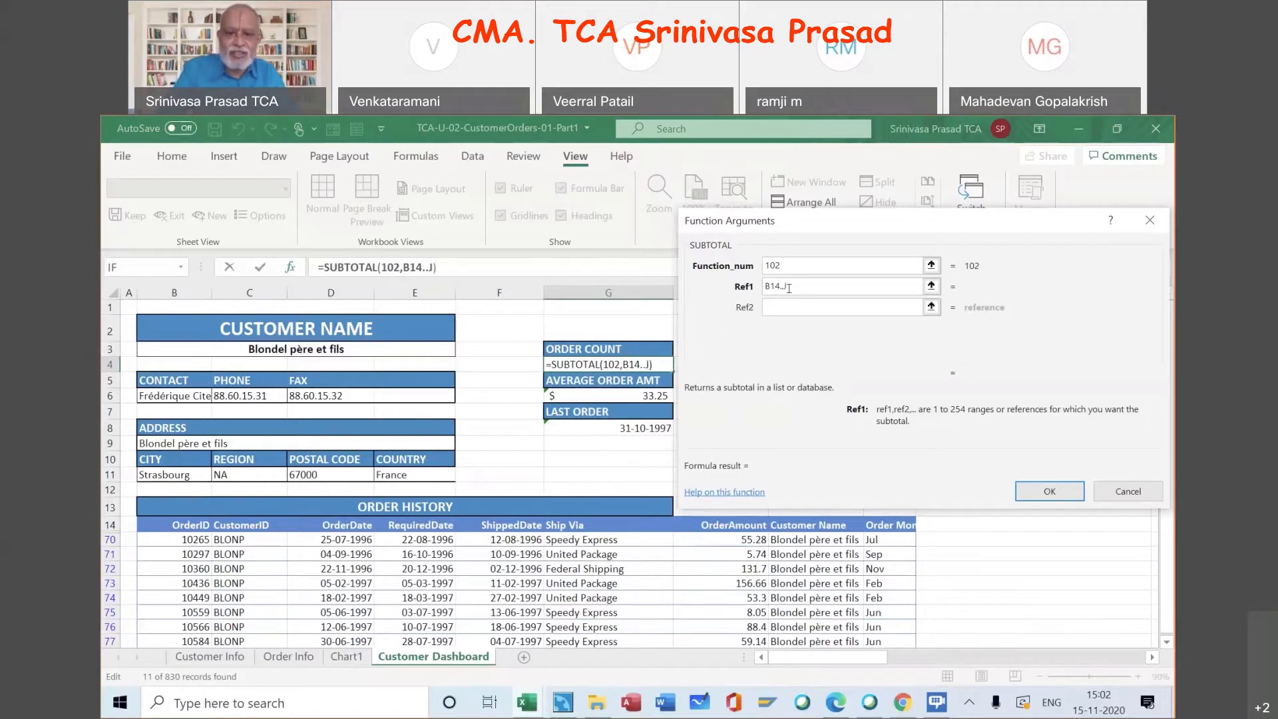
text(844)
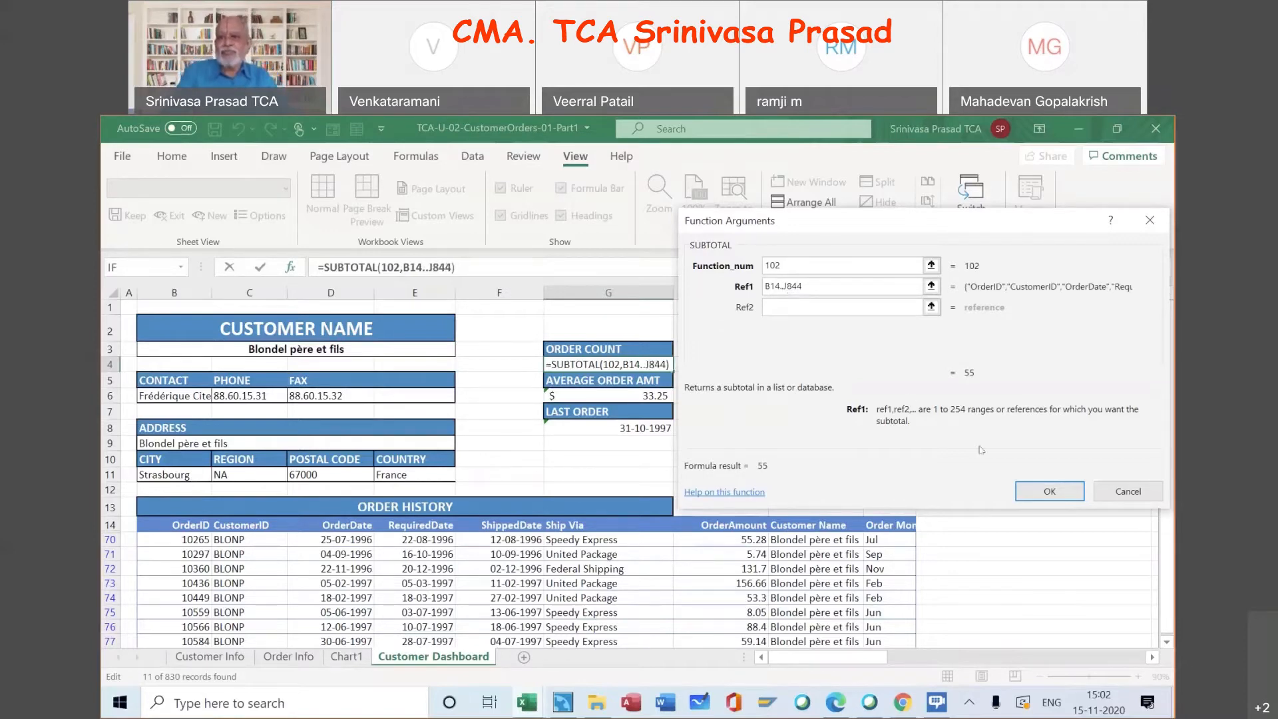
click(1055, 493)
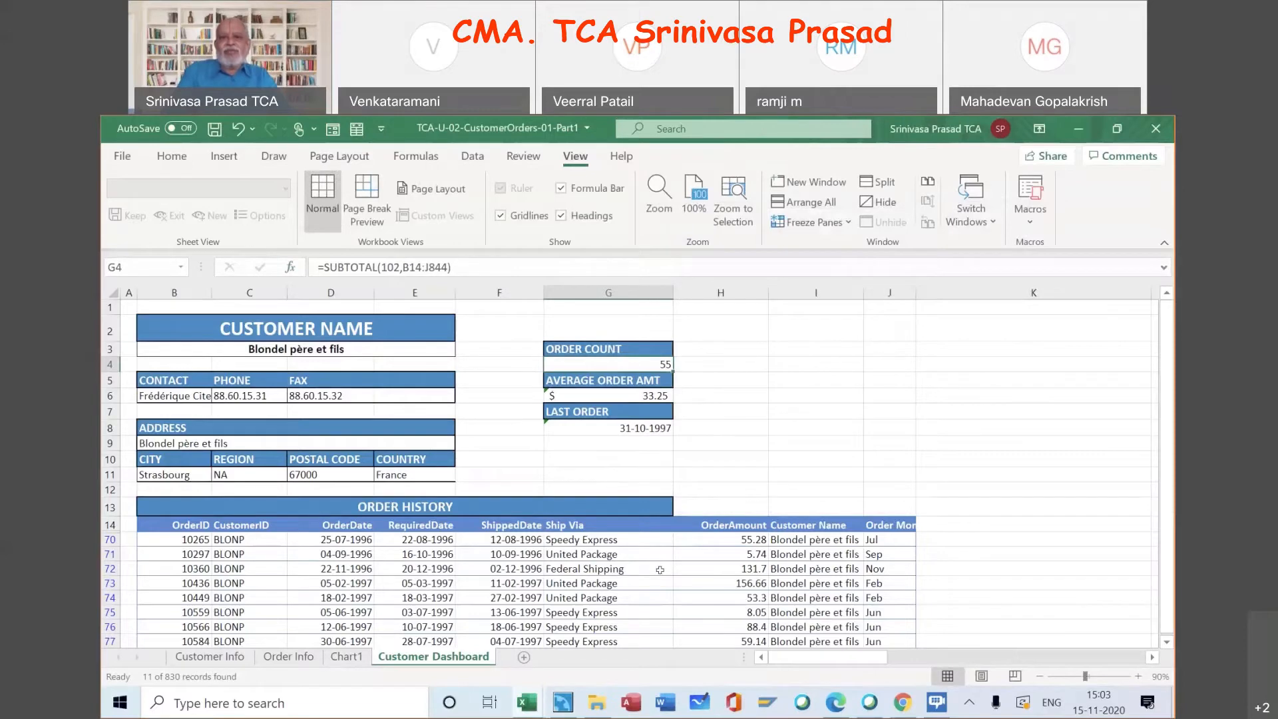
Try function number 101 in the SUBTOTAL formula in G4 under ORDER COUNT
scroll(660, 570, down, 3)
scroll(659, 570, up, 1)
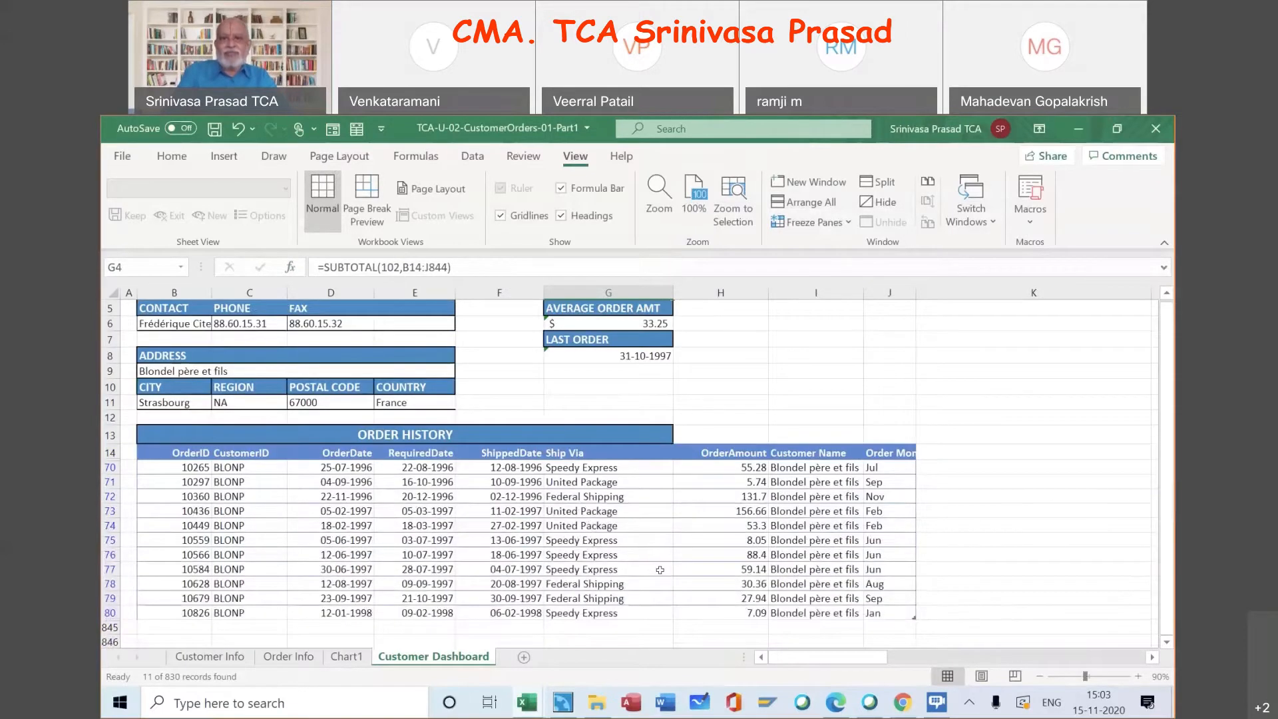
scroll(636, 421, up, 2)
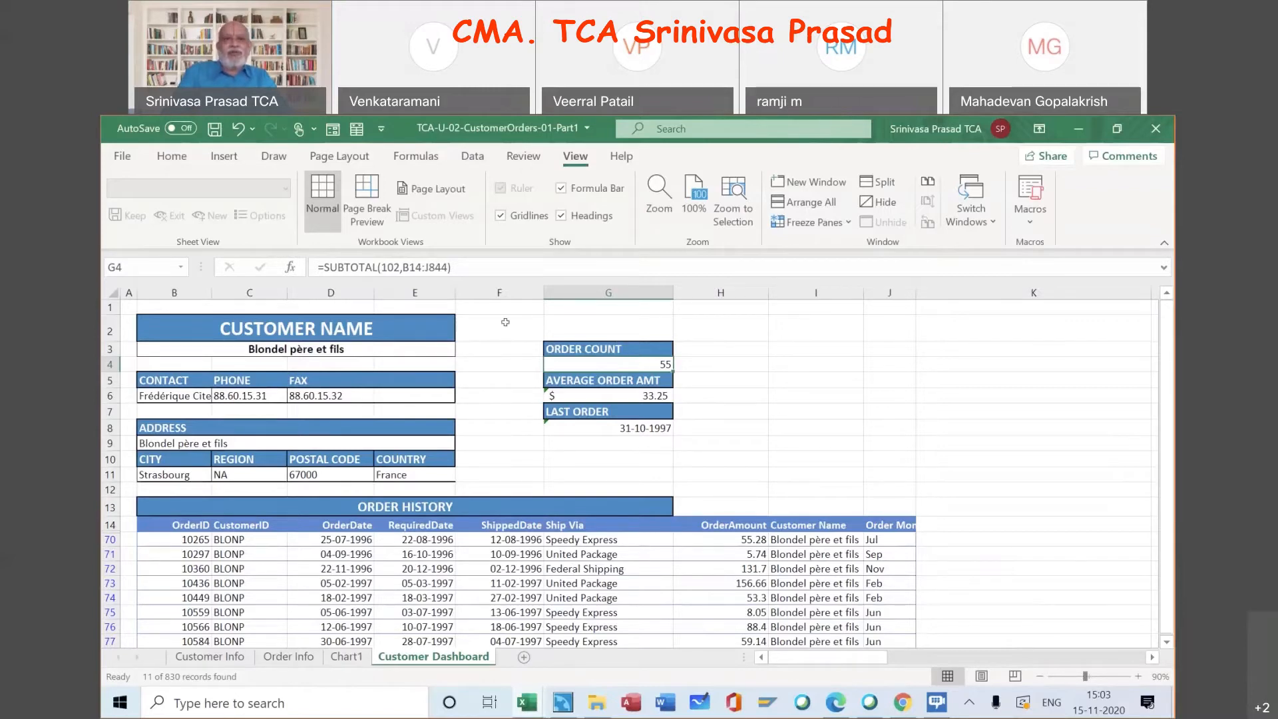
click(398, 267)
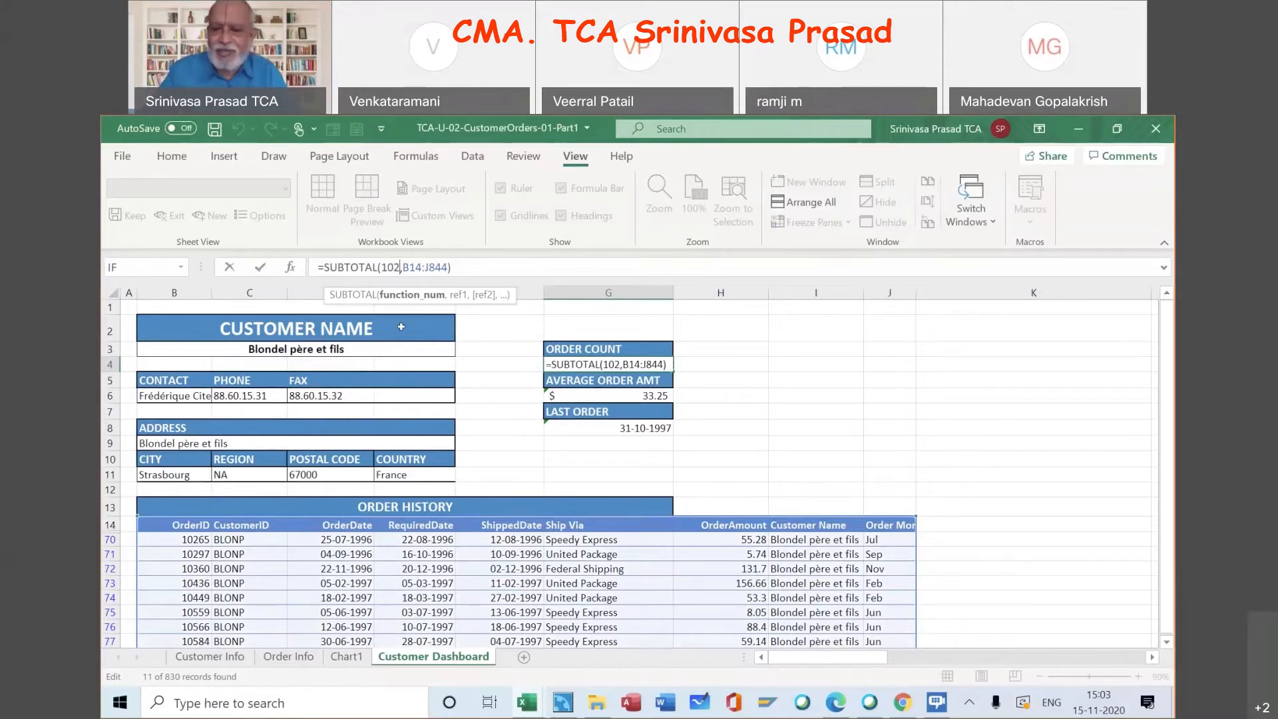
key(BackSpace)
text(1)
key(Tab)
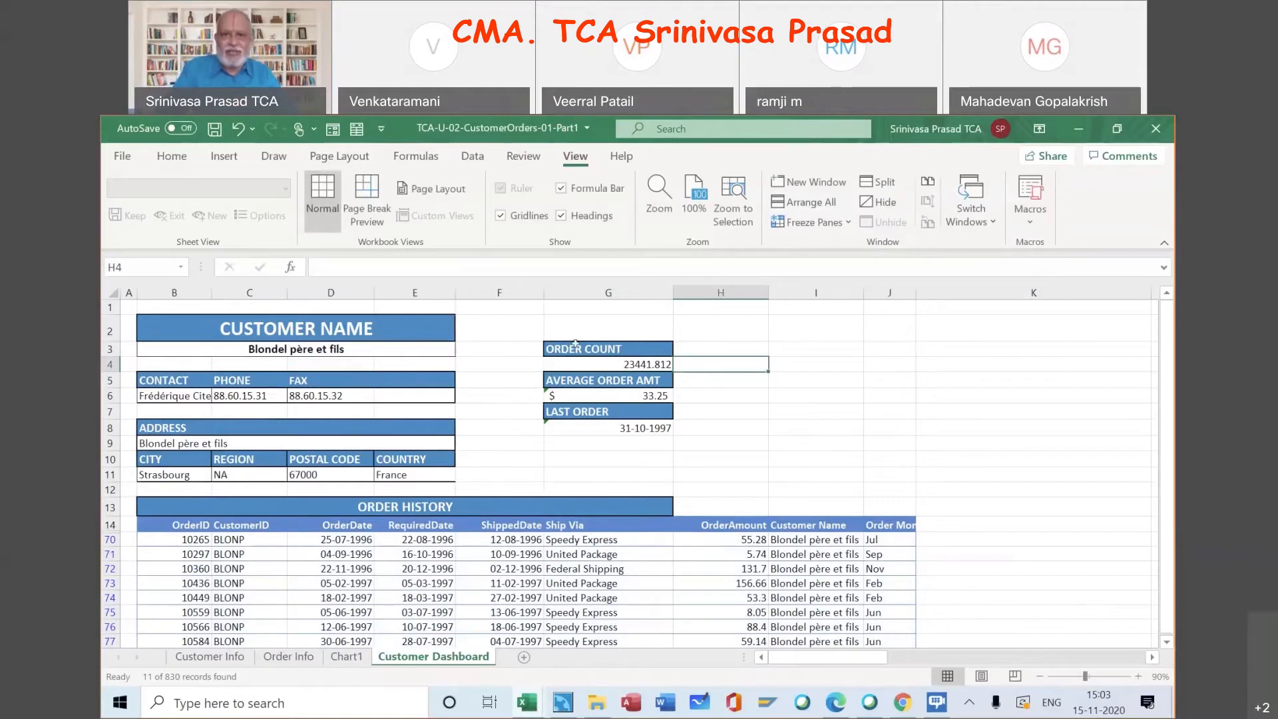
Try function number 104 in the SUBTOTAL formula in G4, keeping the range B14:J844
click(601, 364)
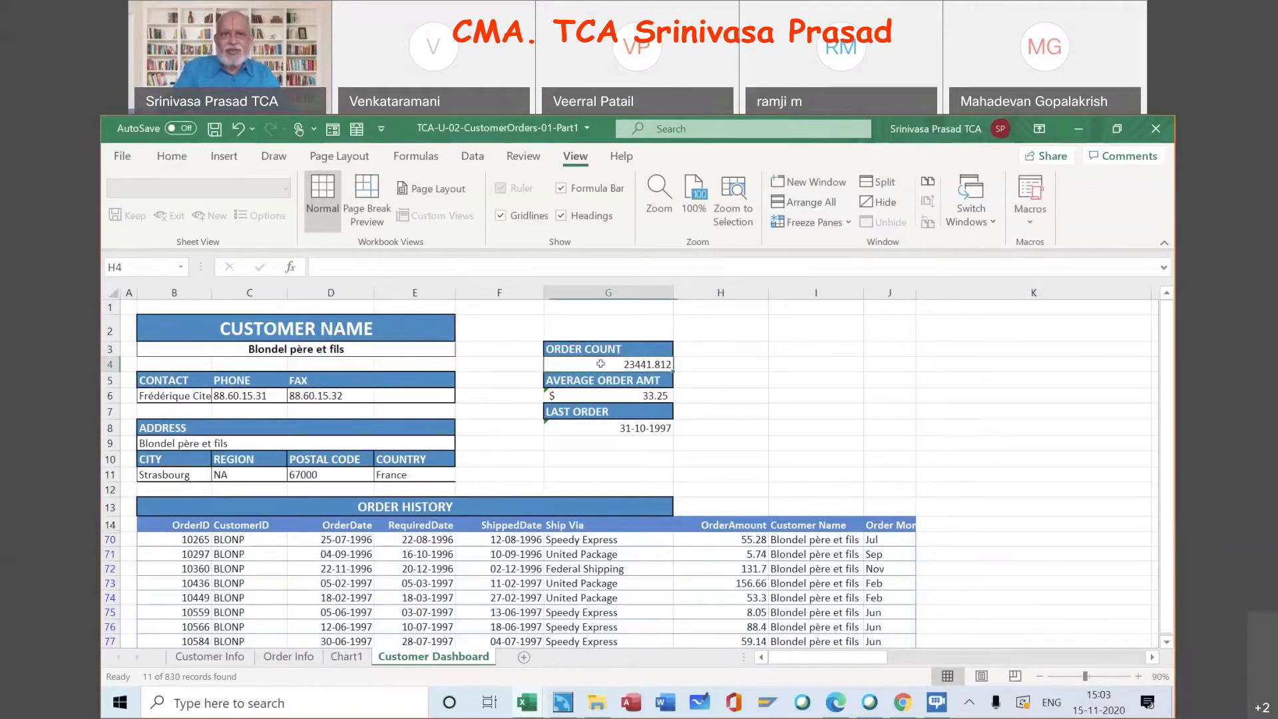
click(399, 267)
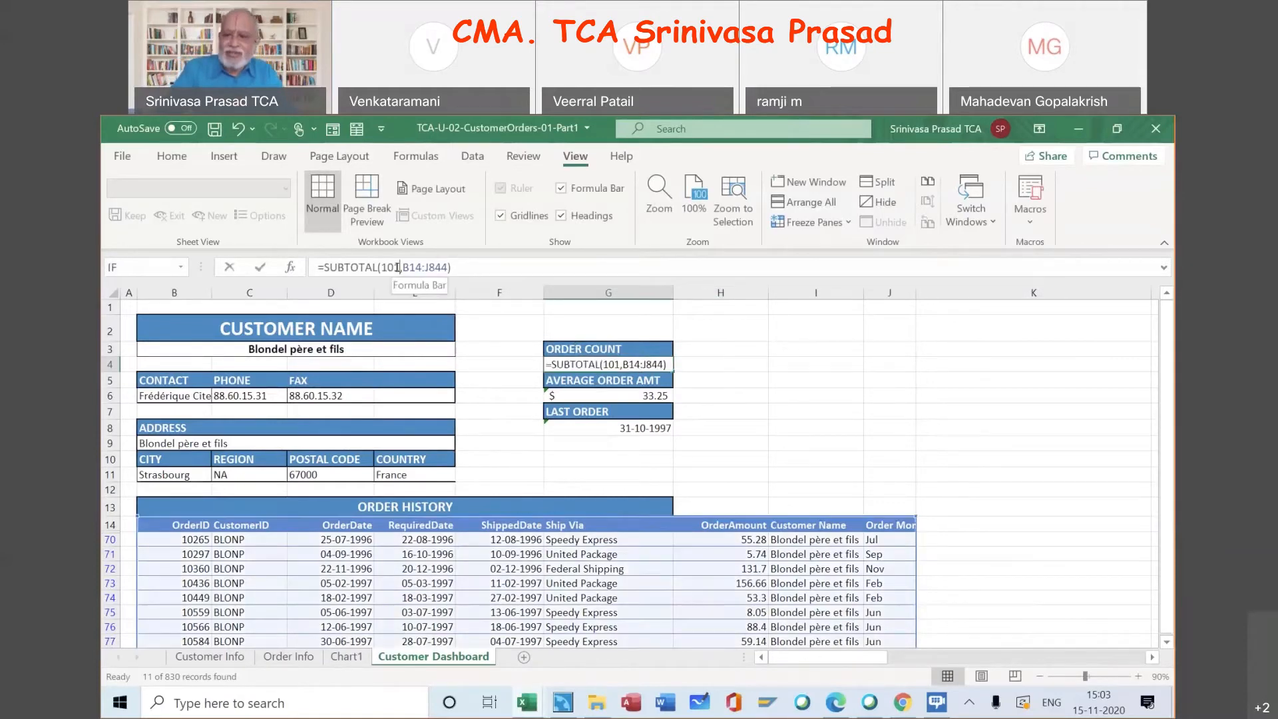
key(BackSpace)
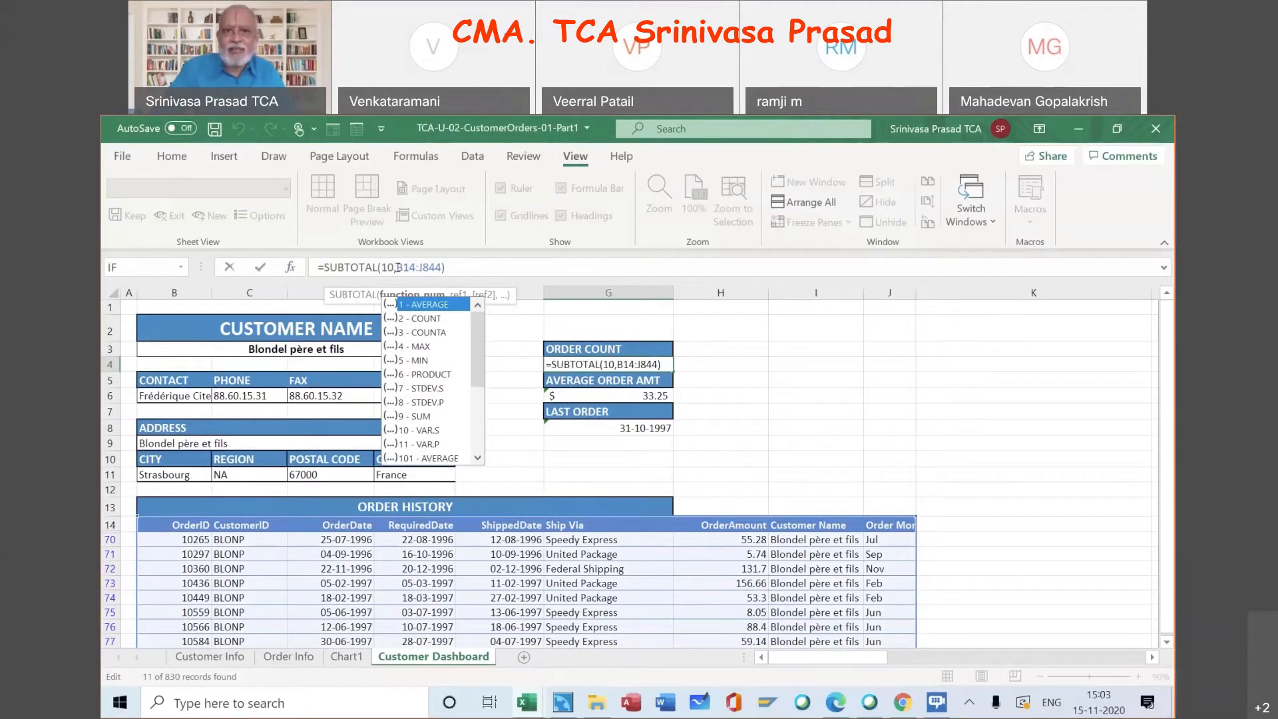
text(4)
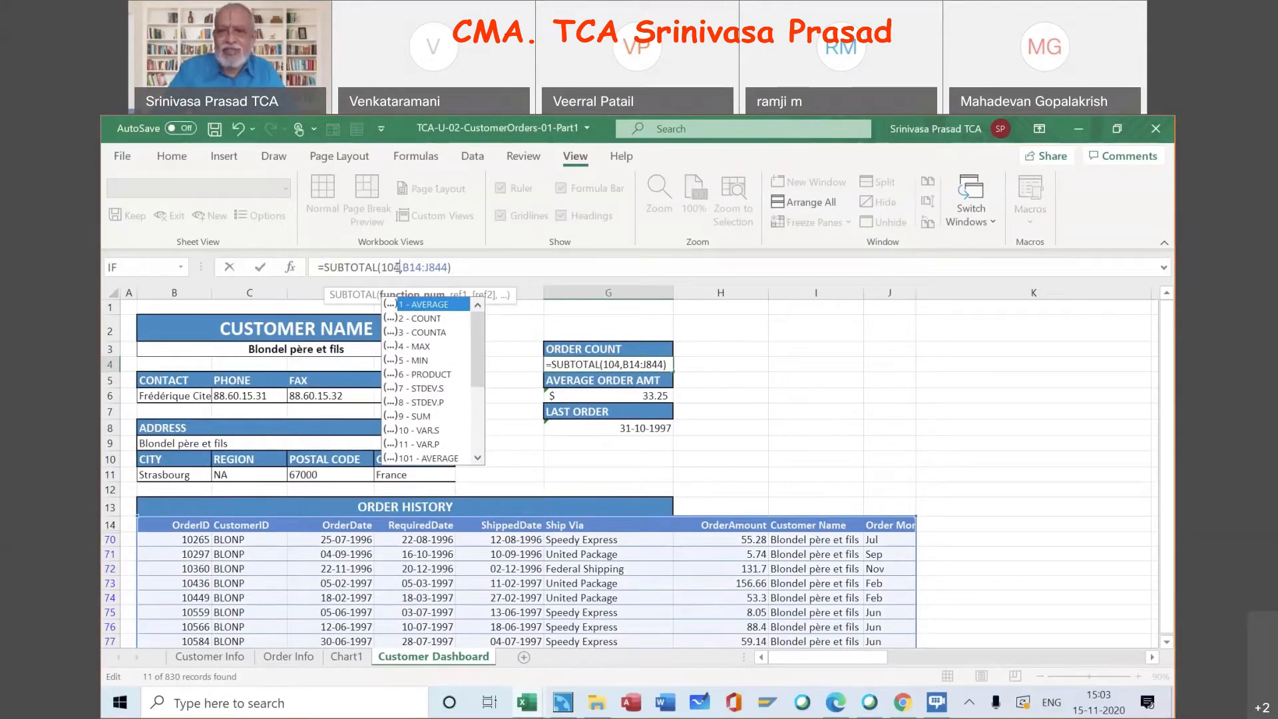
key(Tab)
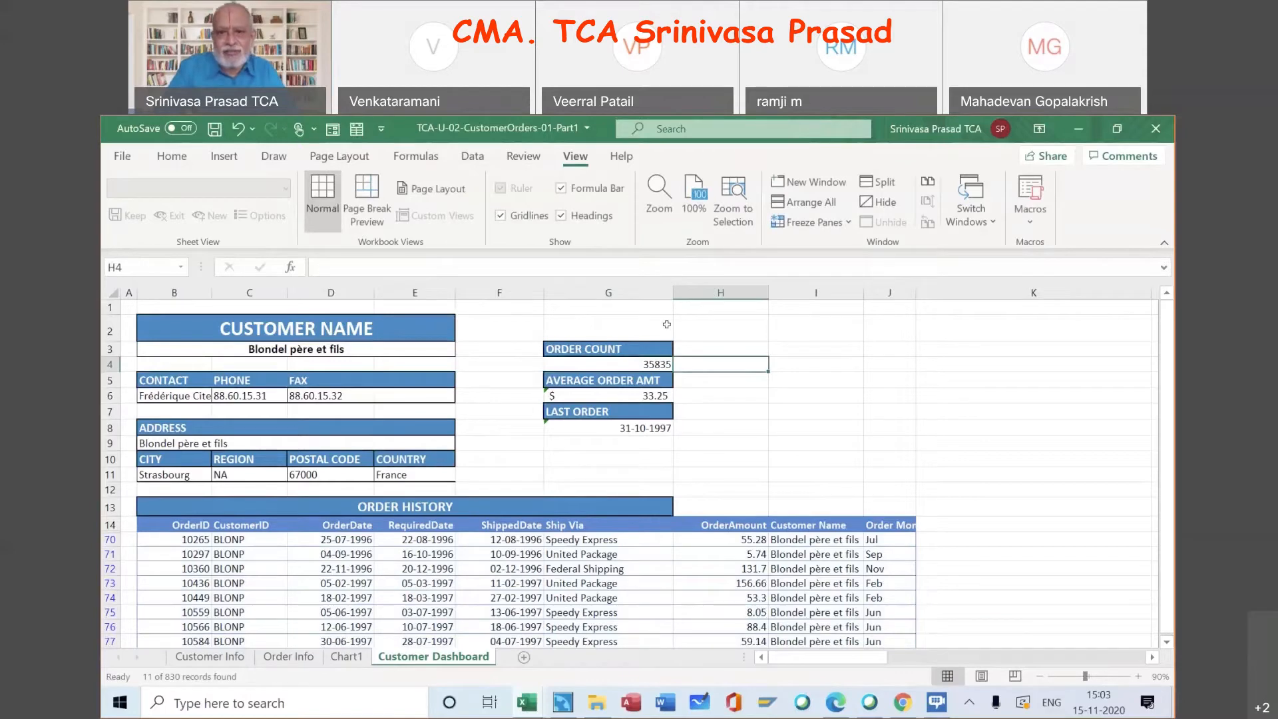
click(659, 364)
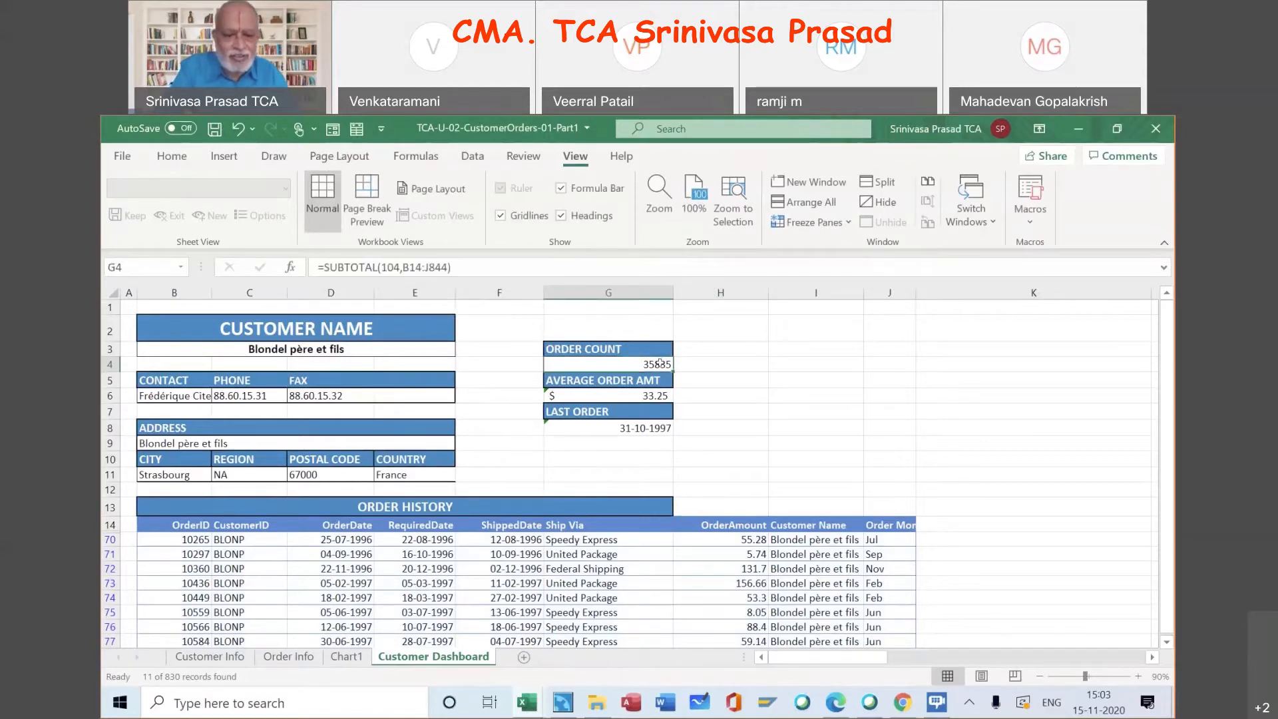
Start a SUBTOTAL formula in G8 under LAST ORDER, replacing the existing entry
click(616, 428)
text(=)
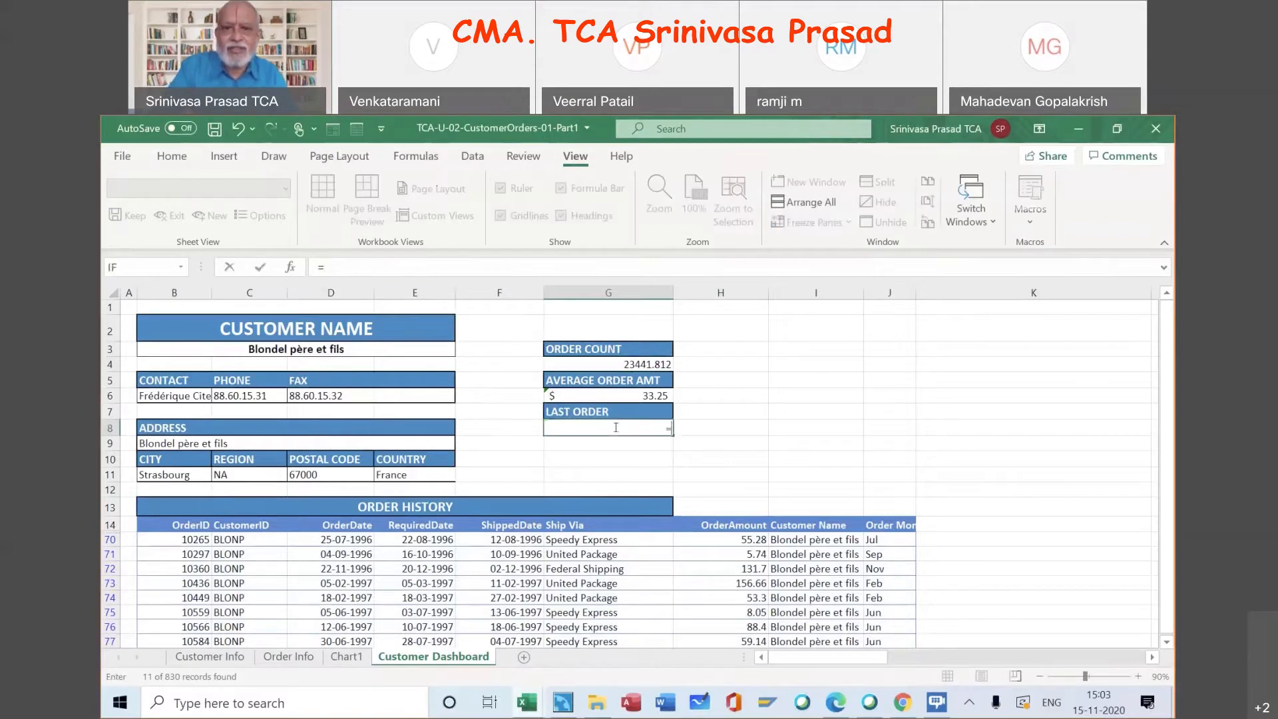
text(su)
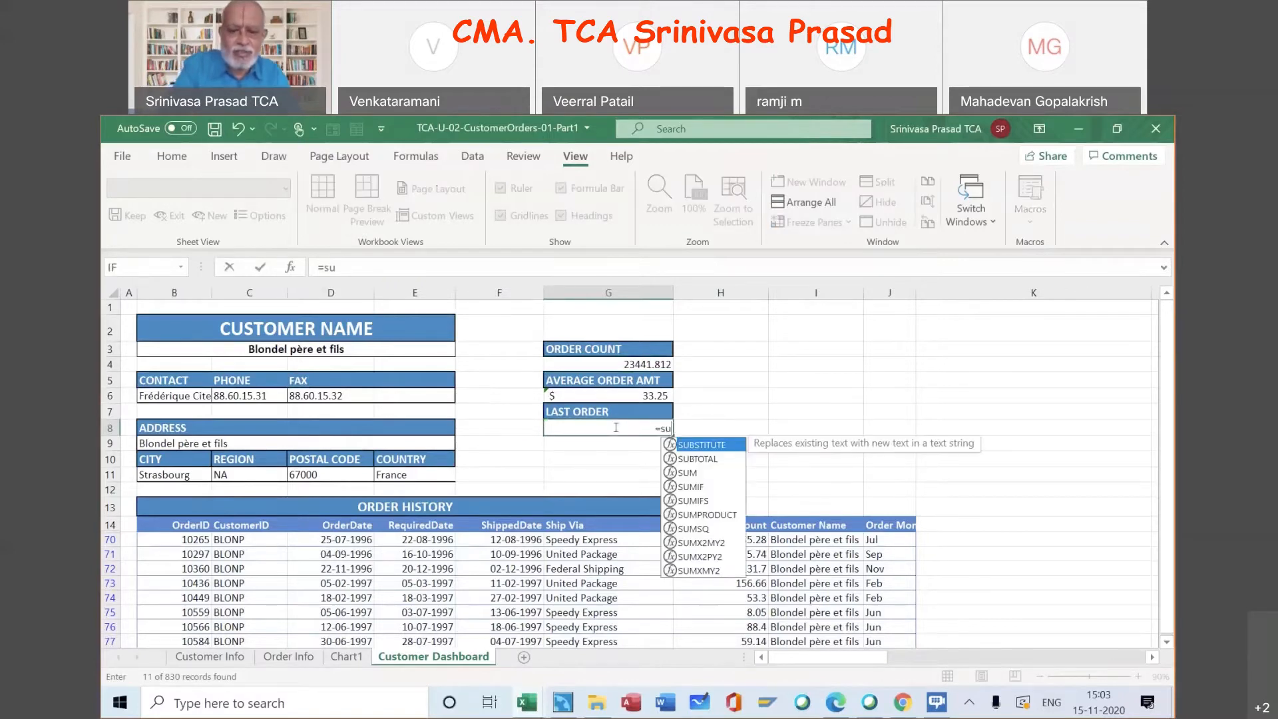
text(btoatl)
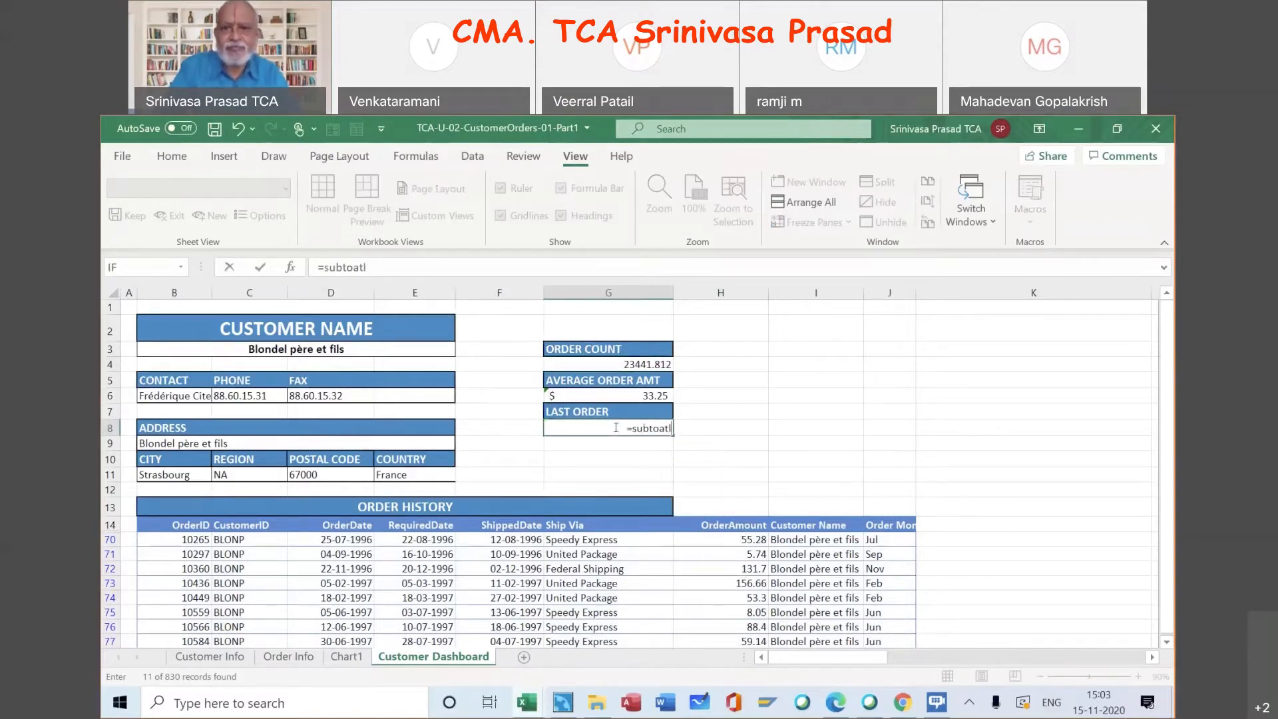
key(BackSpace)
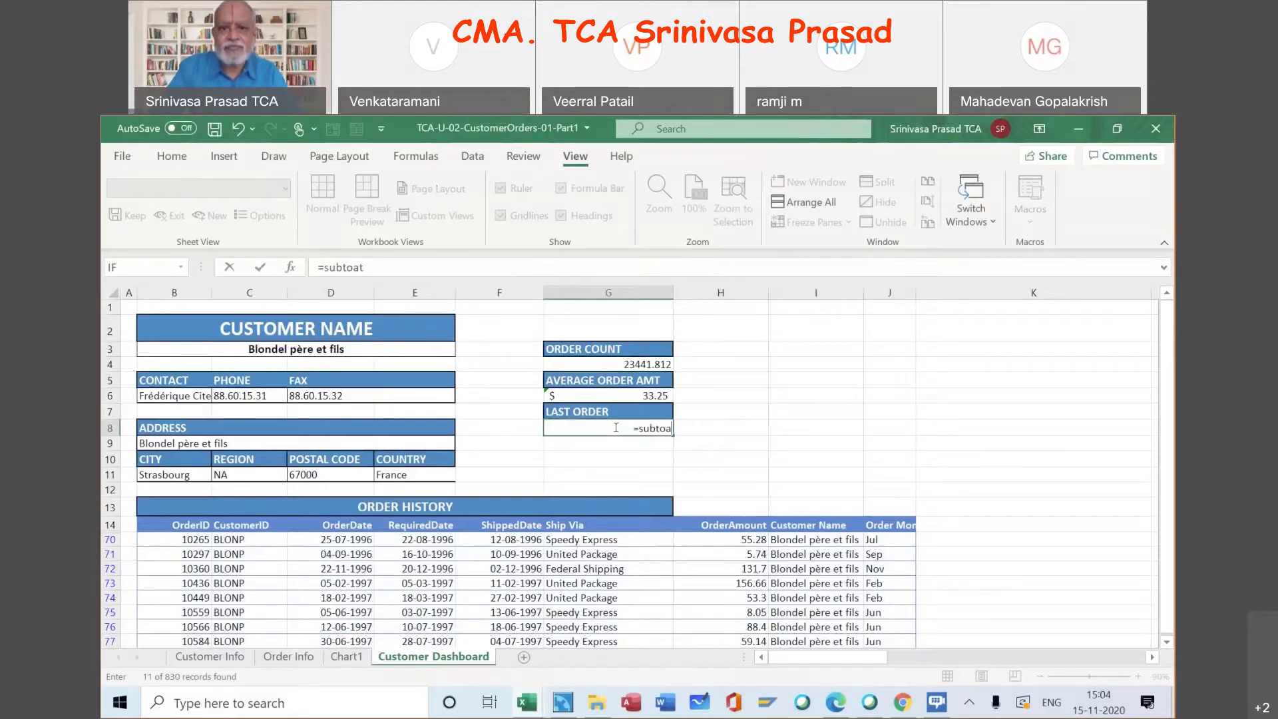
key(BackSpace)
key(BackSpace)
text(tal)
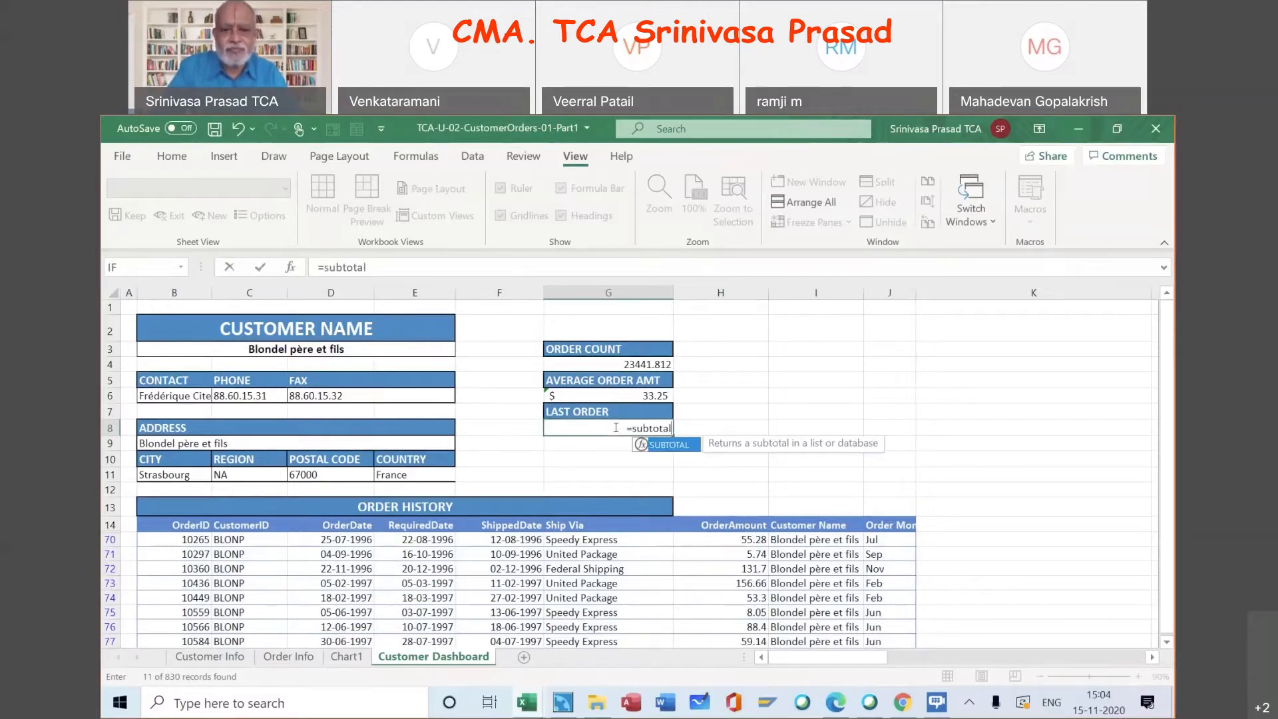
text(()
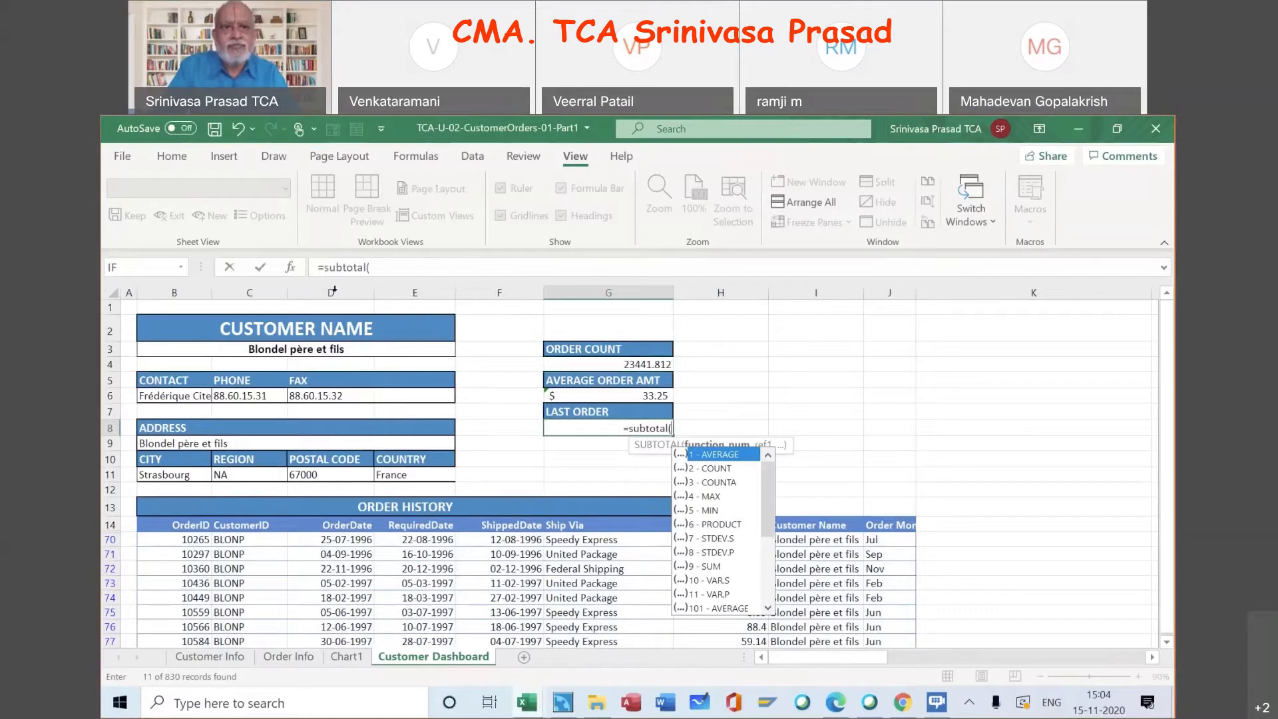
Open the function arguments of the G8 SUBTOTAL and set its function number to 104
click(290, 267)
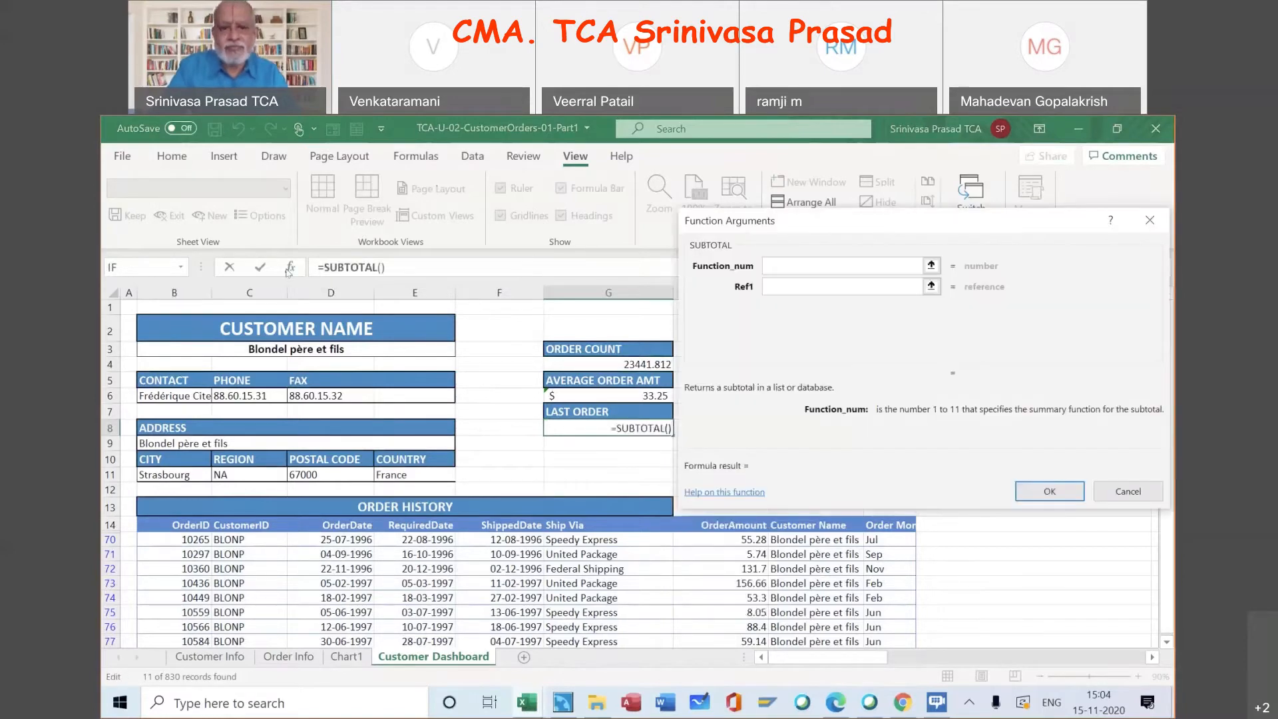
text(10)
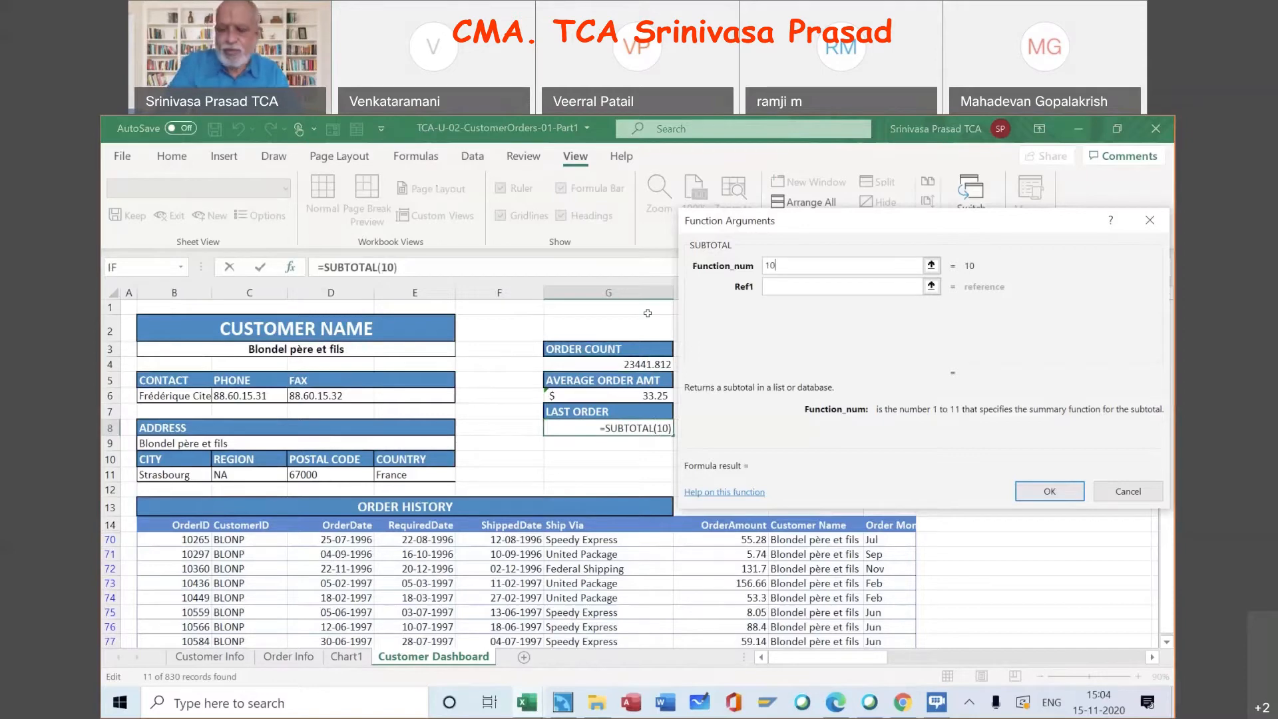
text(4)
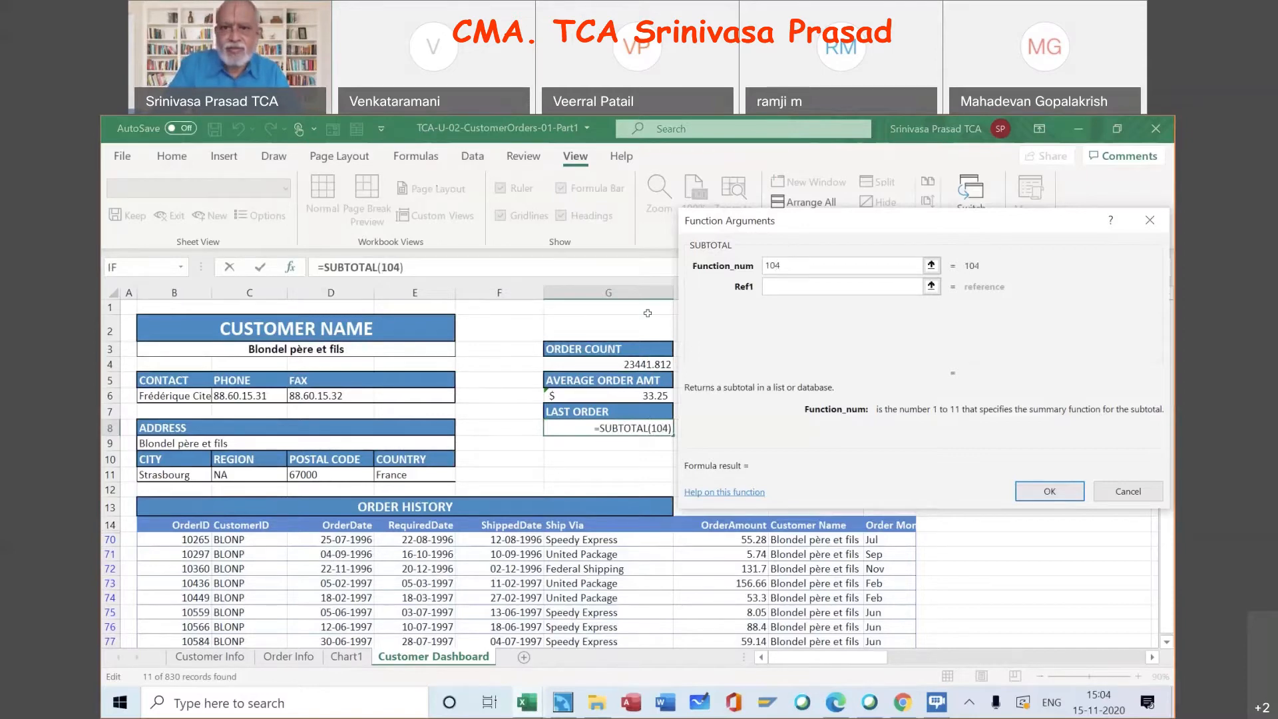
text(,)
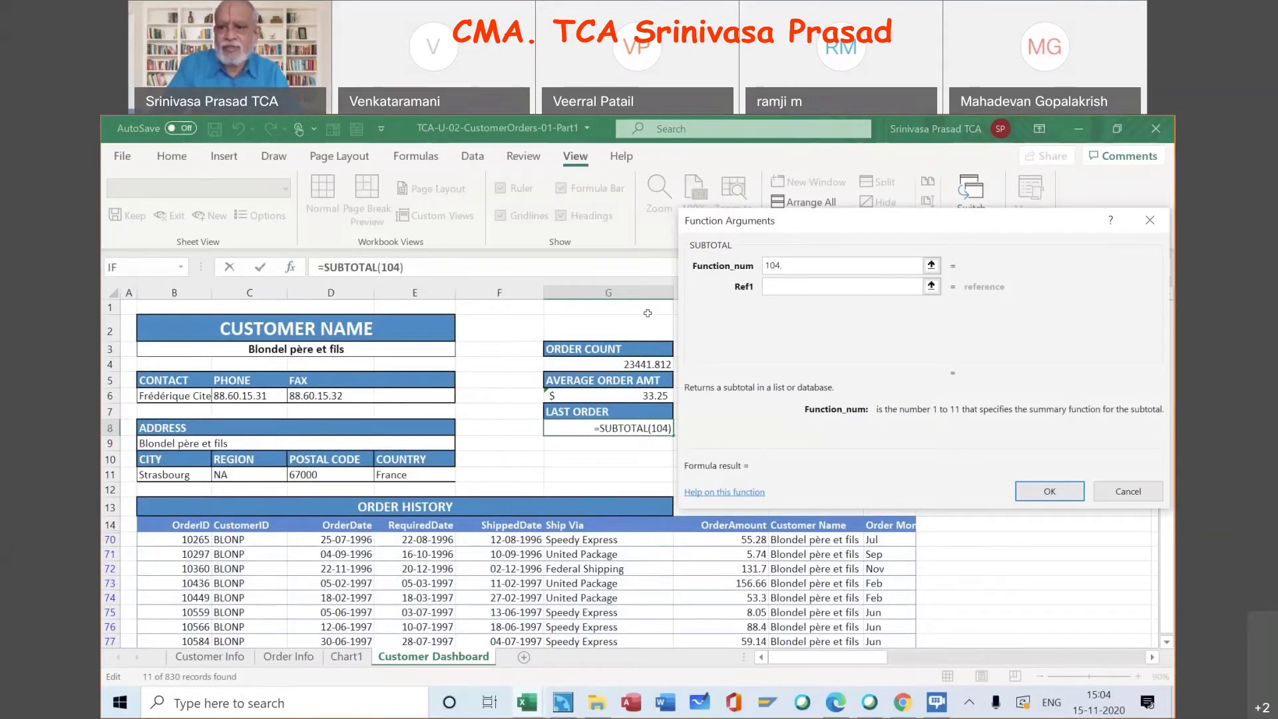
Set the first reference of the G8 SUBTOTAL to B14:J844) and try to enter the formula
click(795, 291)
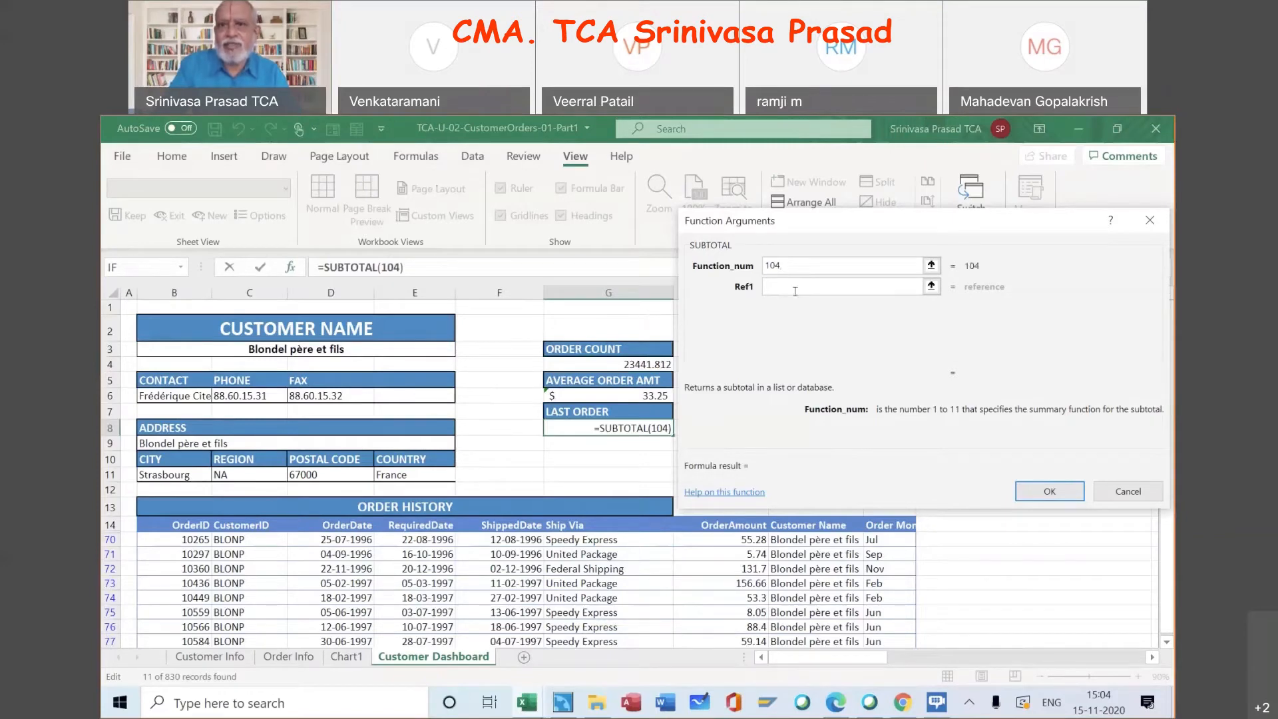
click(796, 286)
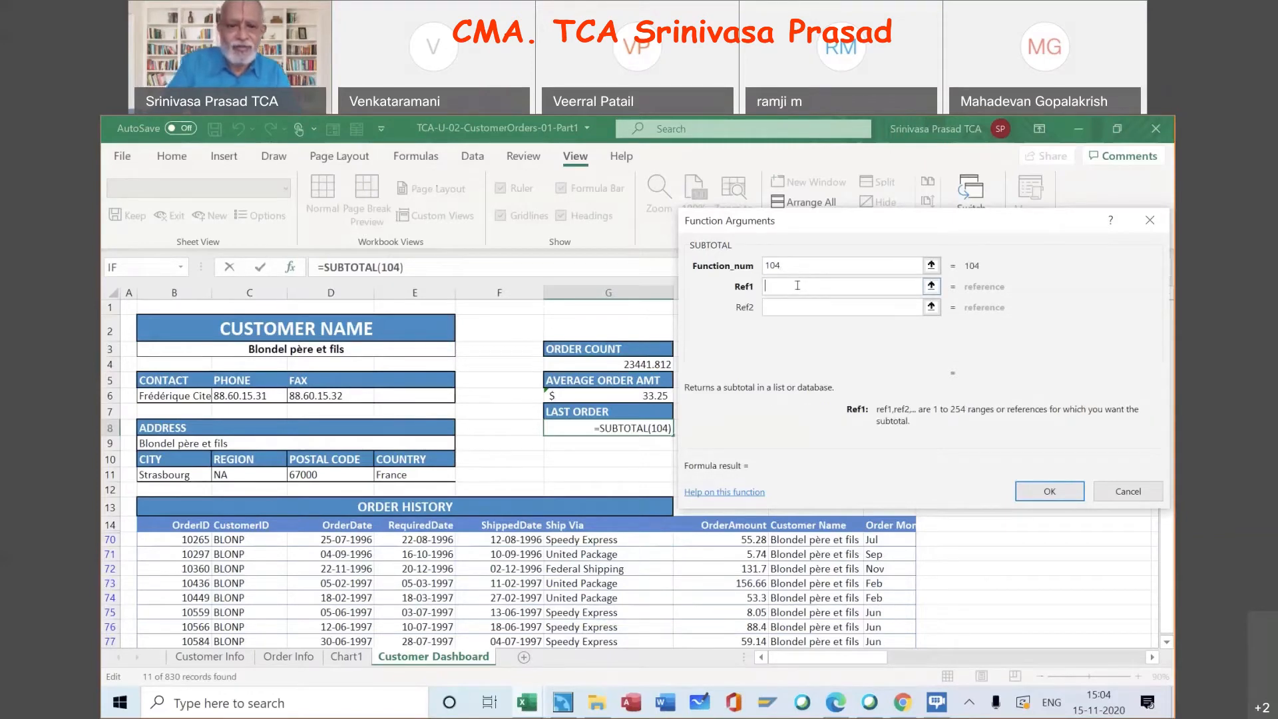
text(B14)
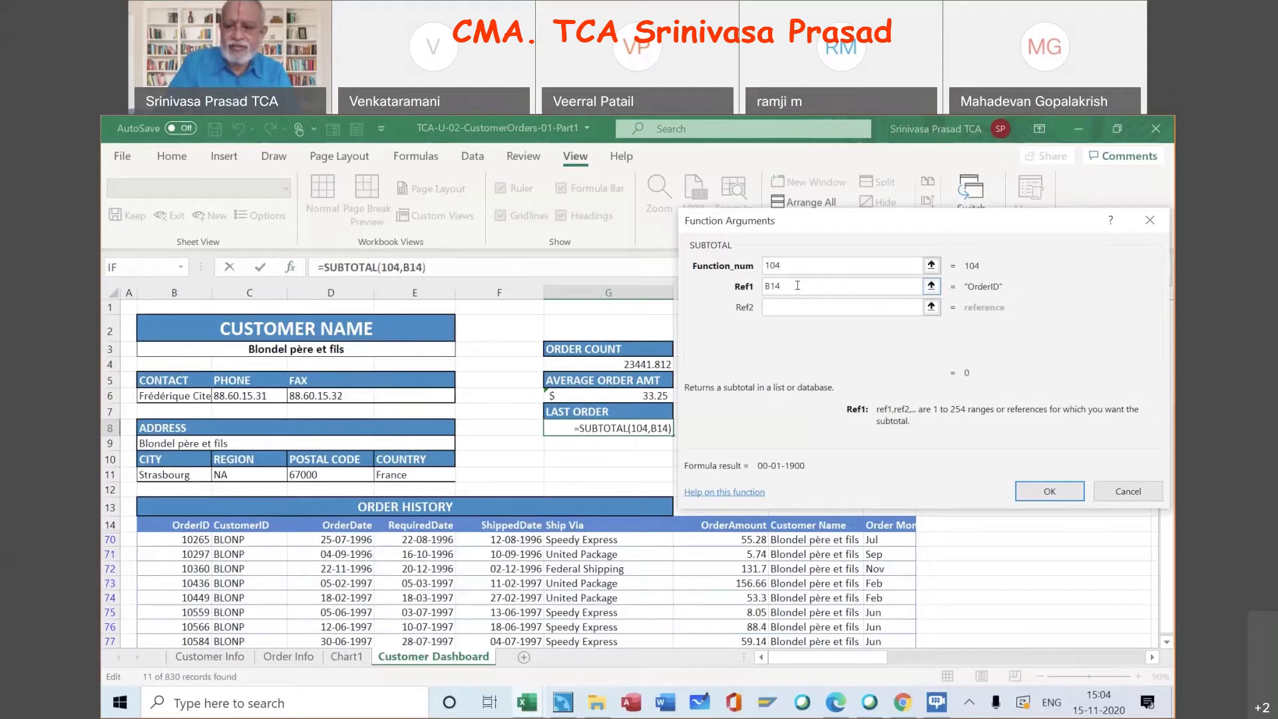
text(:J)
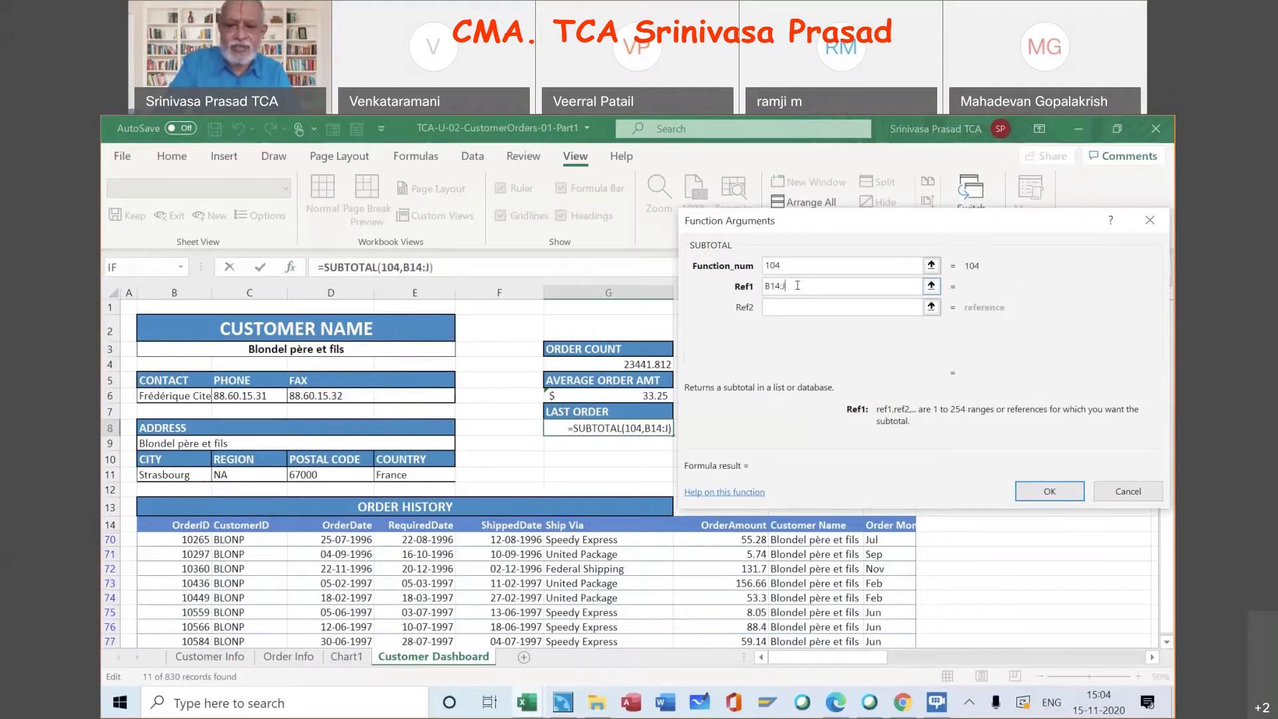
text(85)
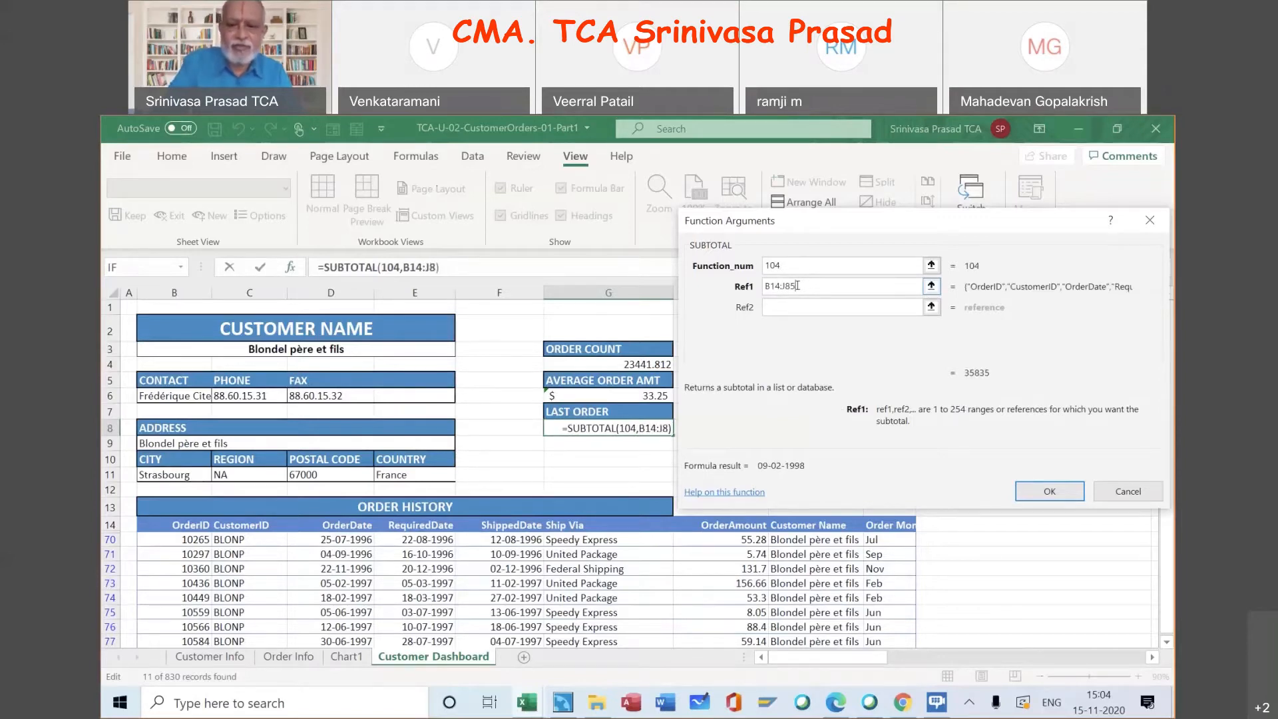
key(BackSpace)
text(44))
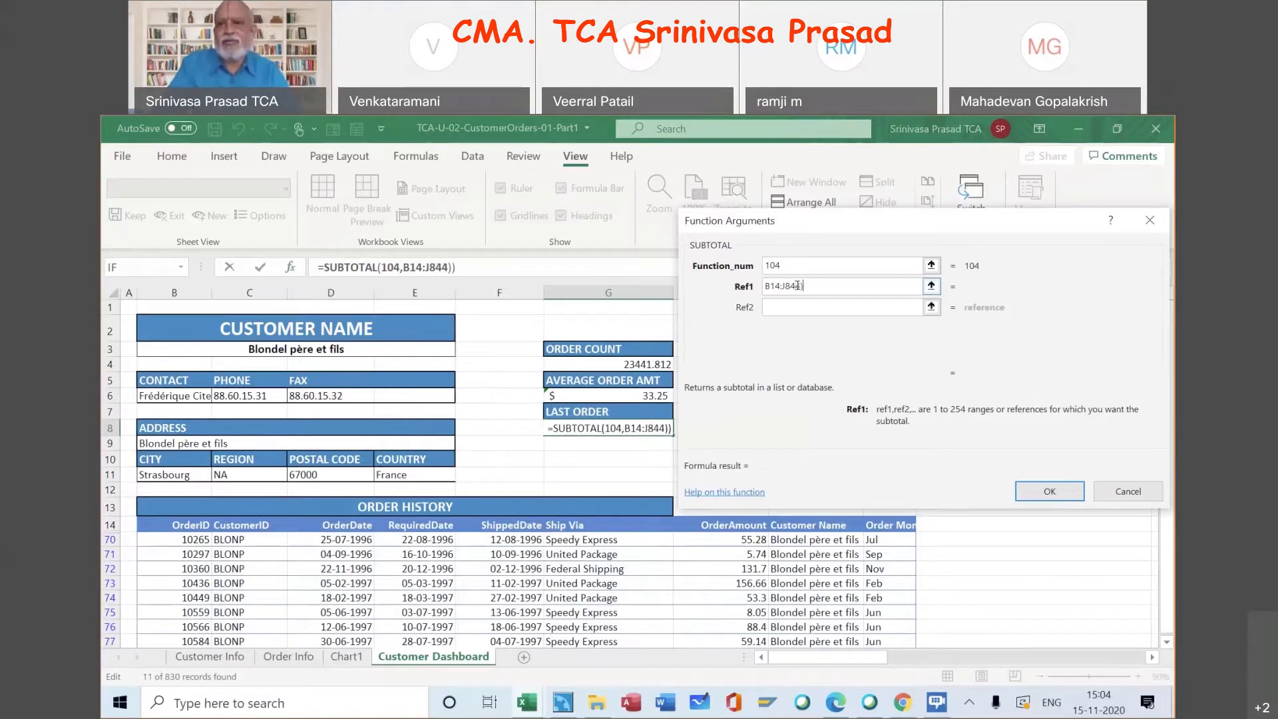
click(1052, 491)
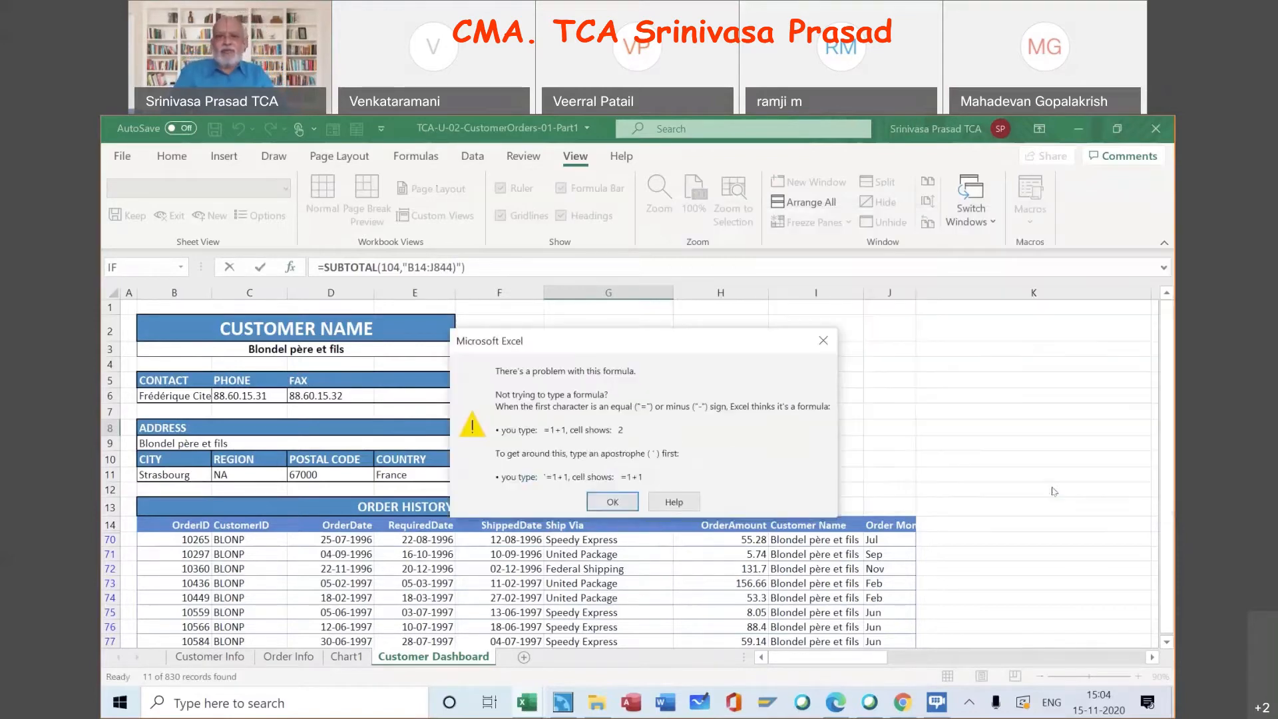
click(613, 500)
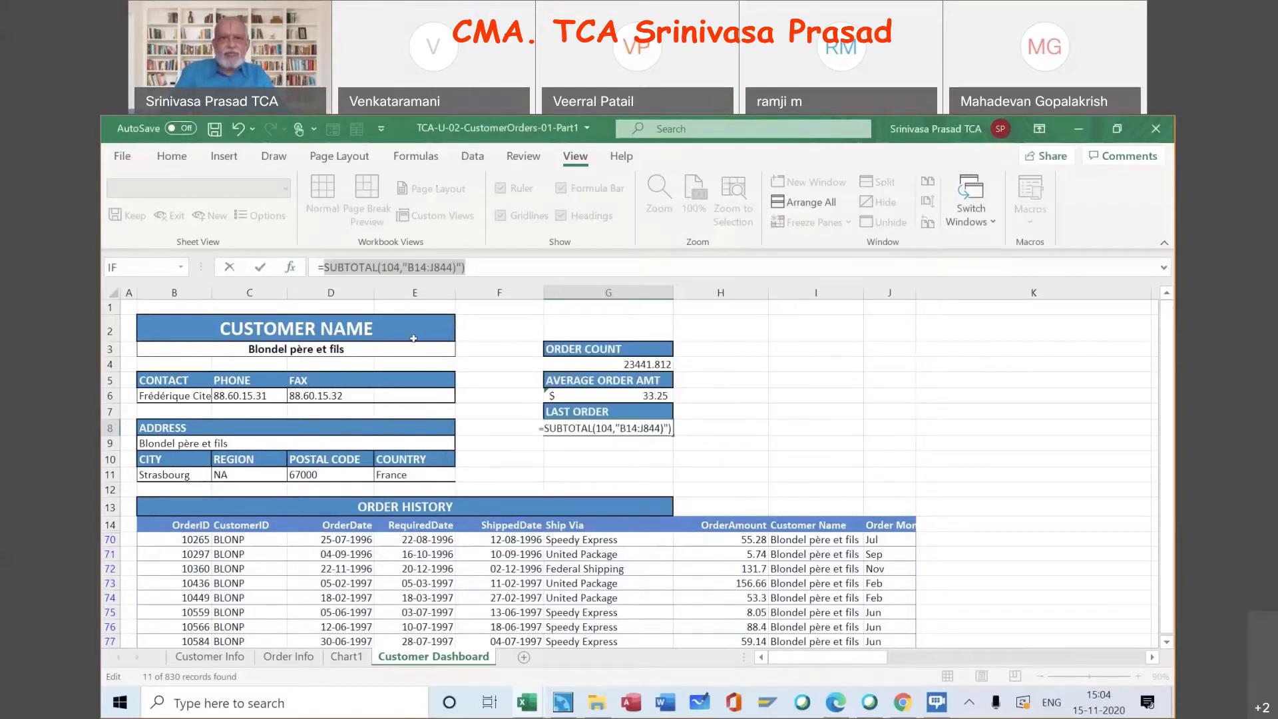
Remove the quotation marks and the extra closing parenthesis around B14:J844 in the G8 formula and enter it
click(408, 267)
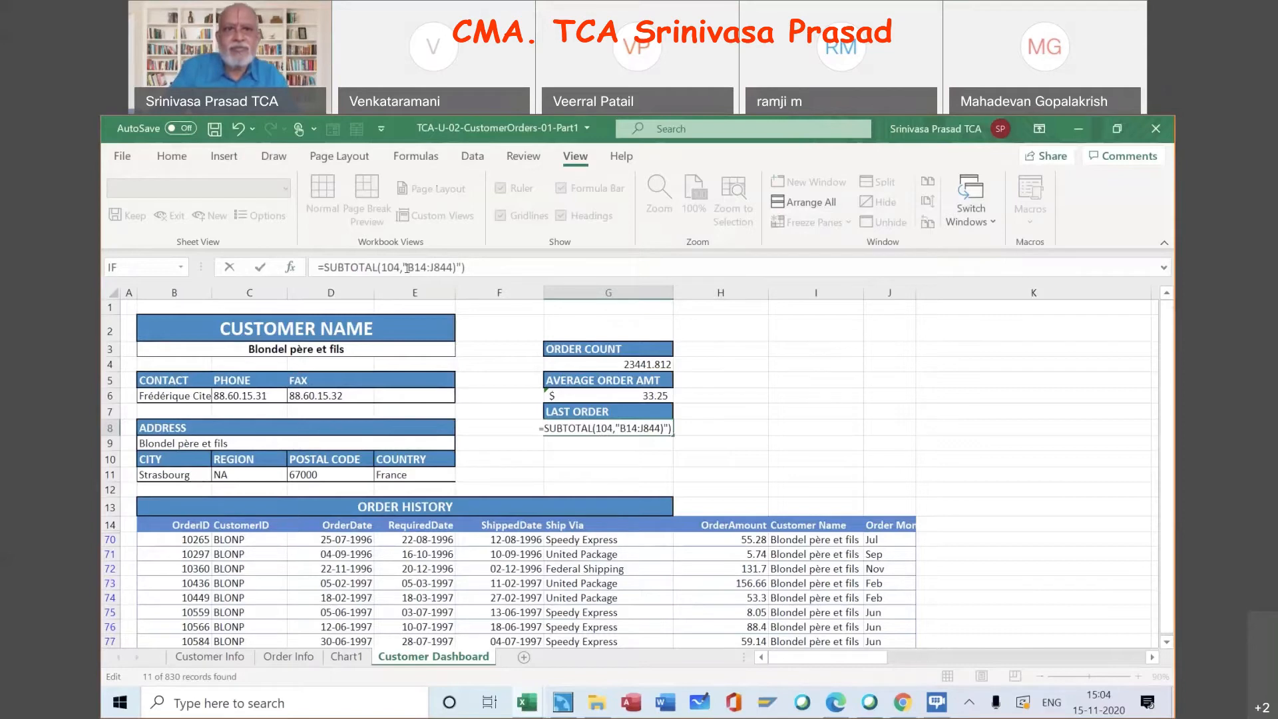
key(BackSpace)
click(453, 267)
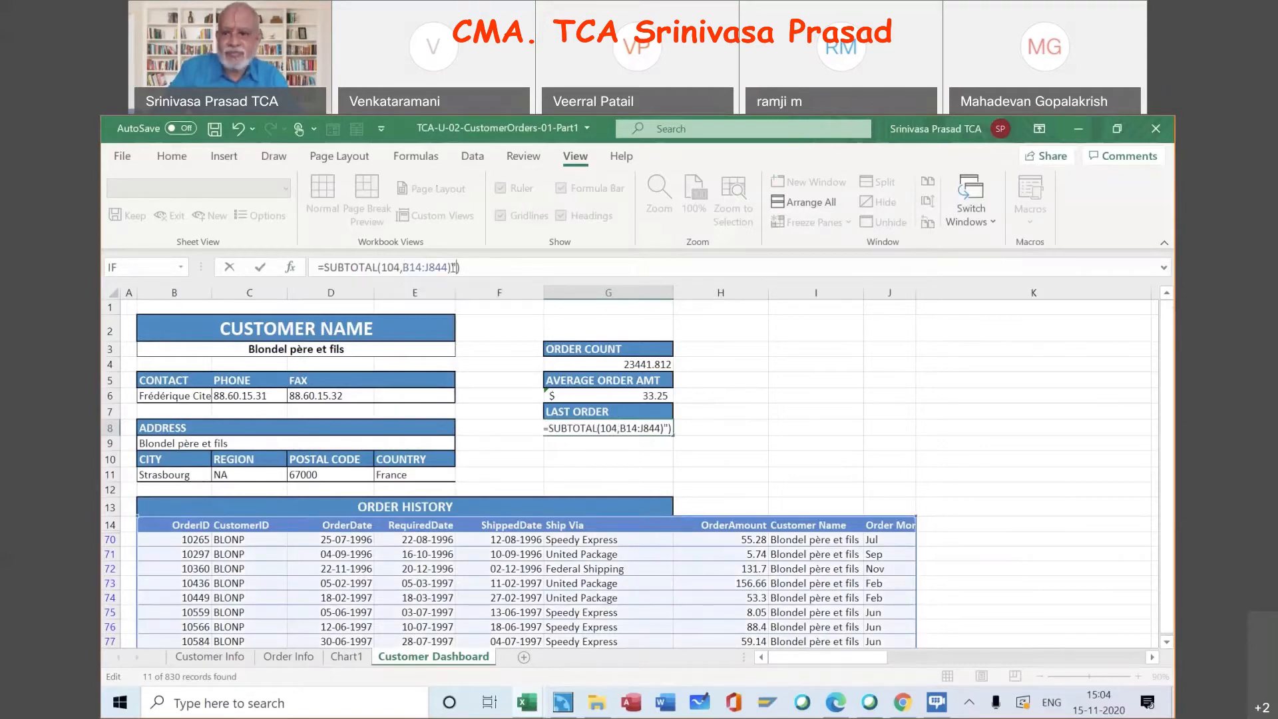
key(BackSpace)
key(BackSpace)
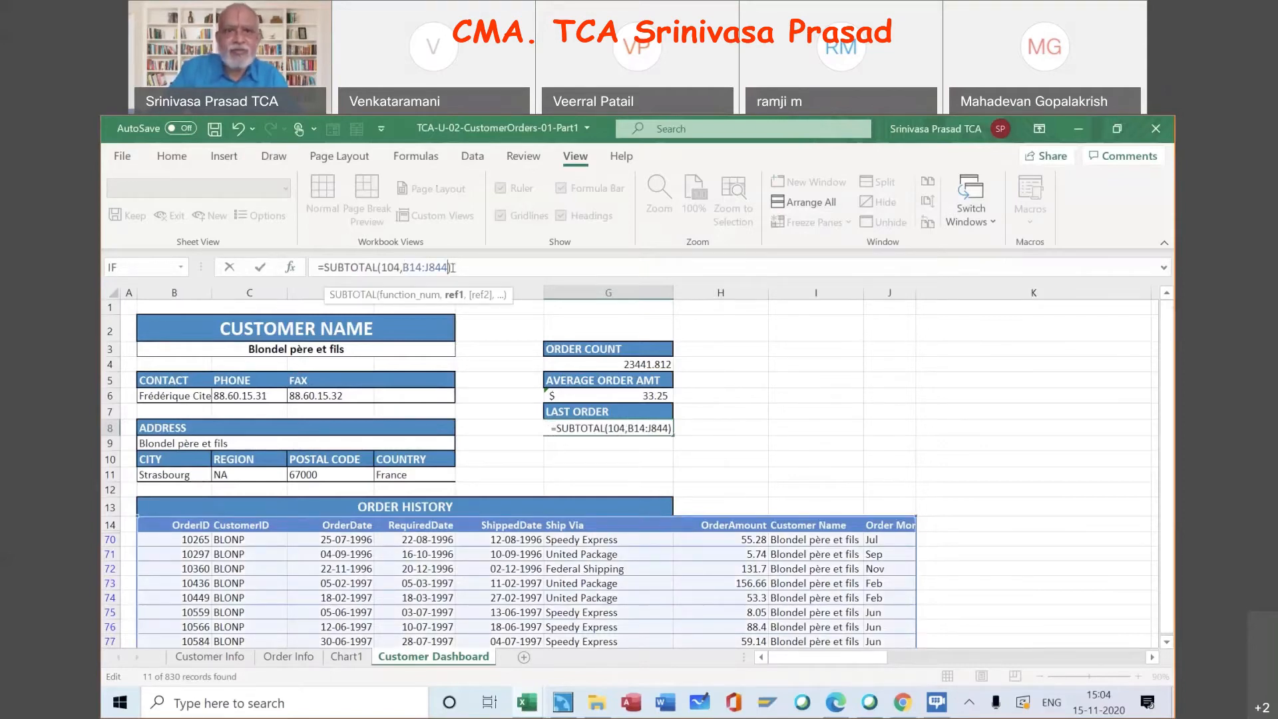
key(Tab)
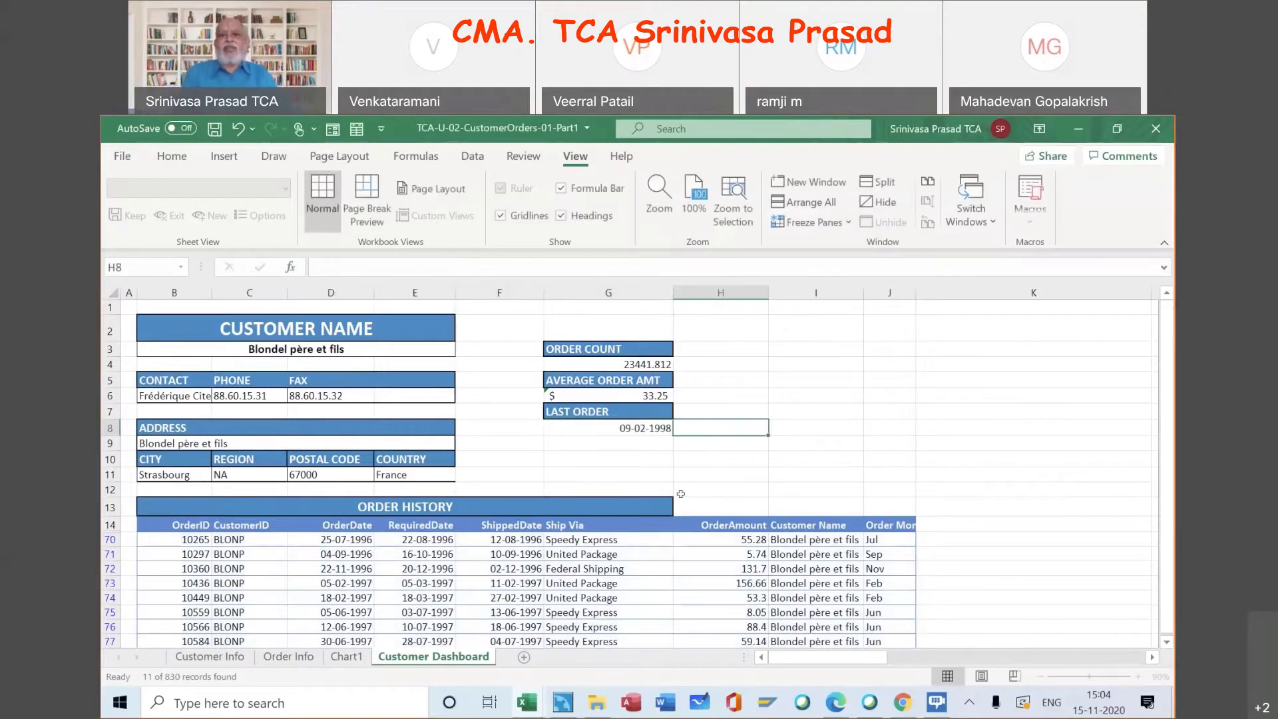
Set the function number of the SUBTOTAL in G4 under ORDER COUNT to 102
click(633, 364)
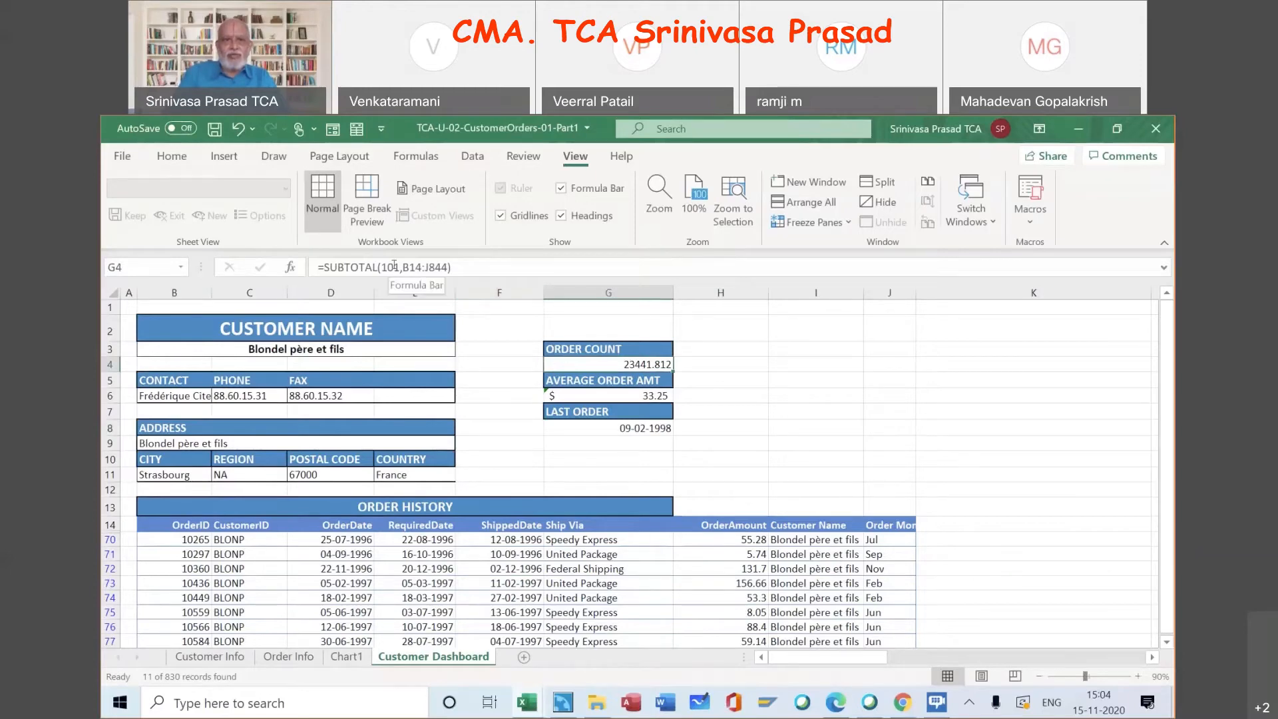
click(394, 266)
key(BackSpace)
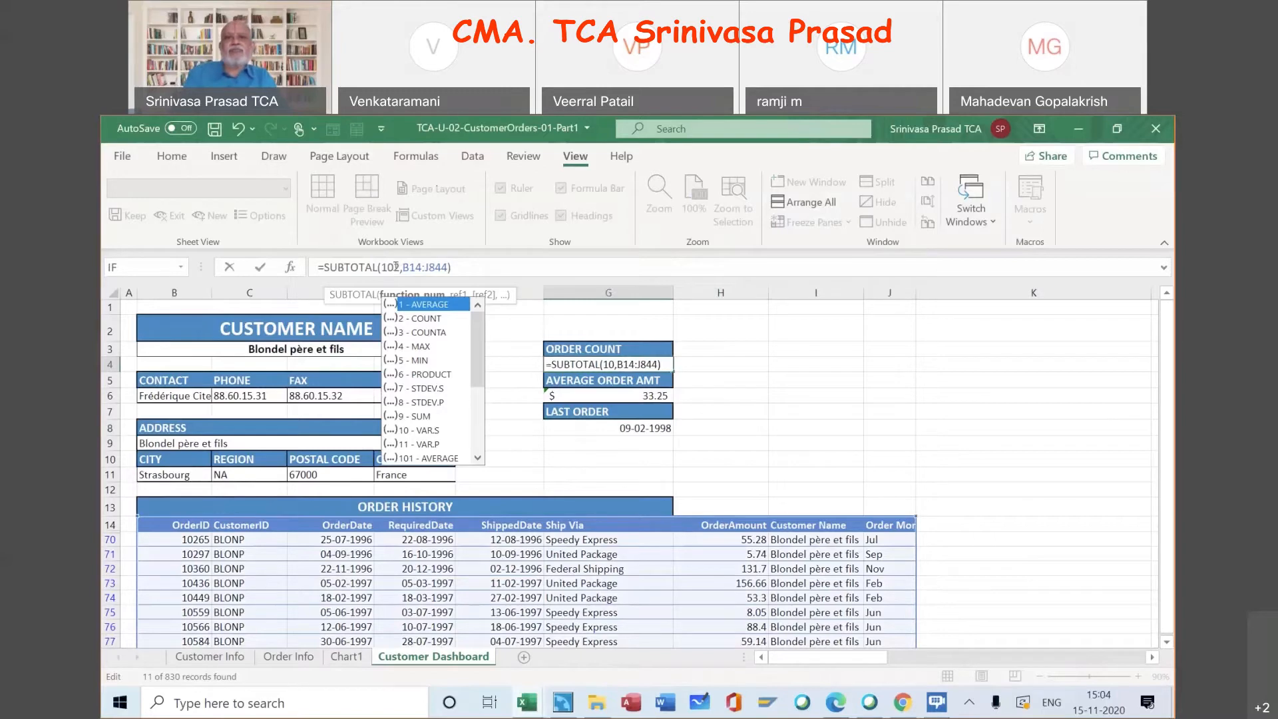
text(2)
click(797, 381)
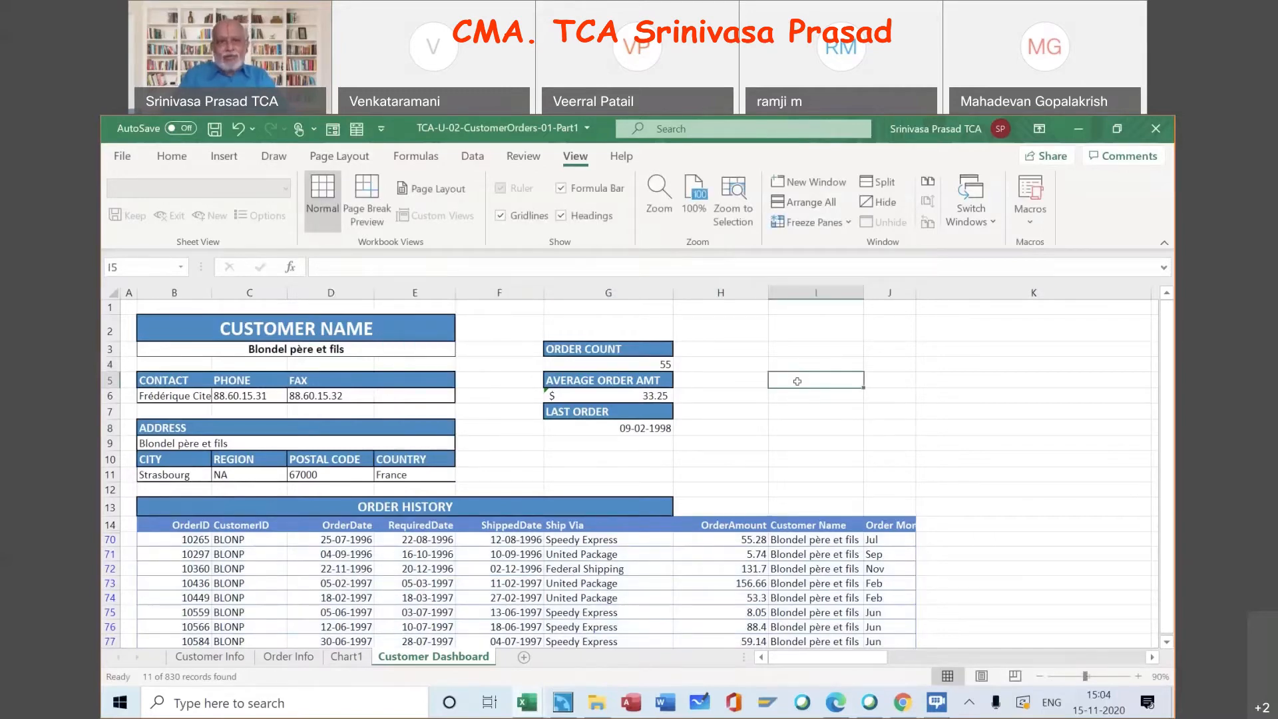
Review the formulas behind ORDER COUNT in G4, AVERAGE ORDER AMT in G6 and LAST ORDER in G8
click(655, 361)
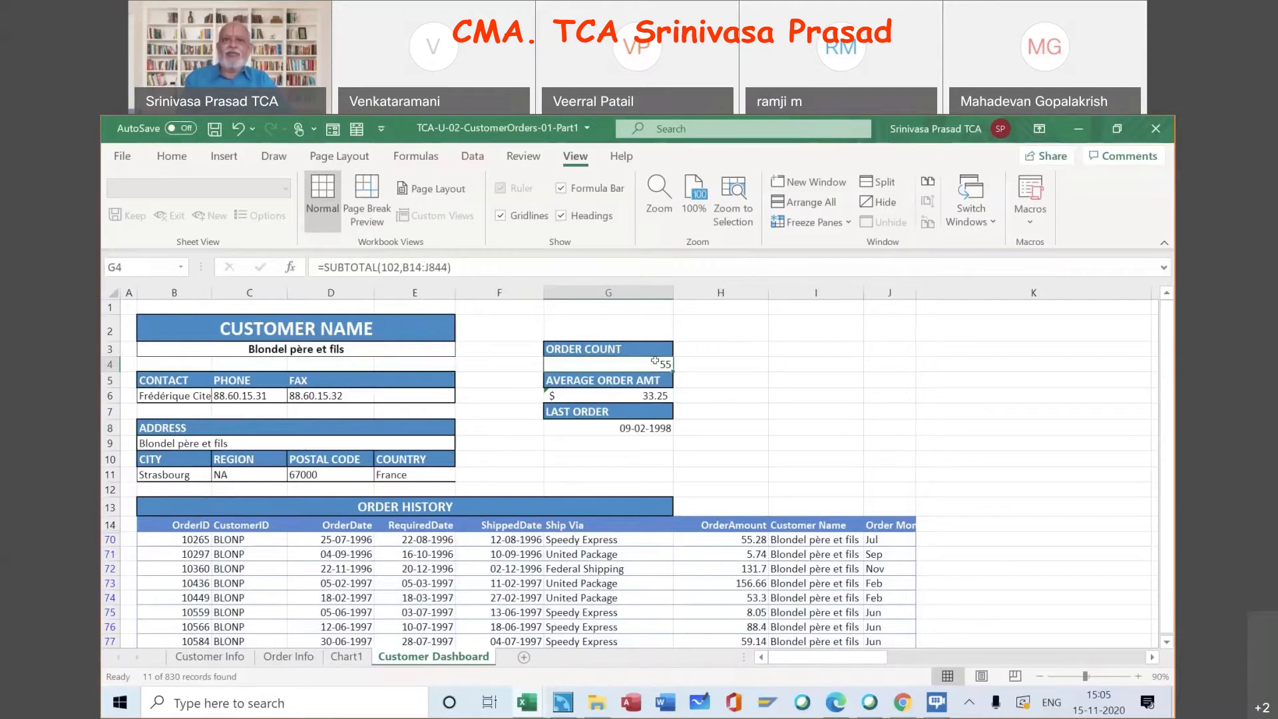
click(651, 396)
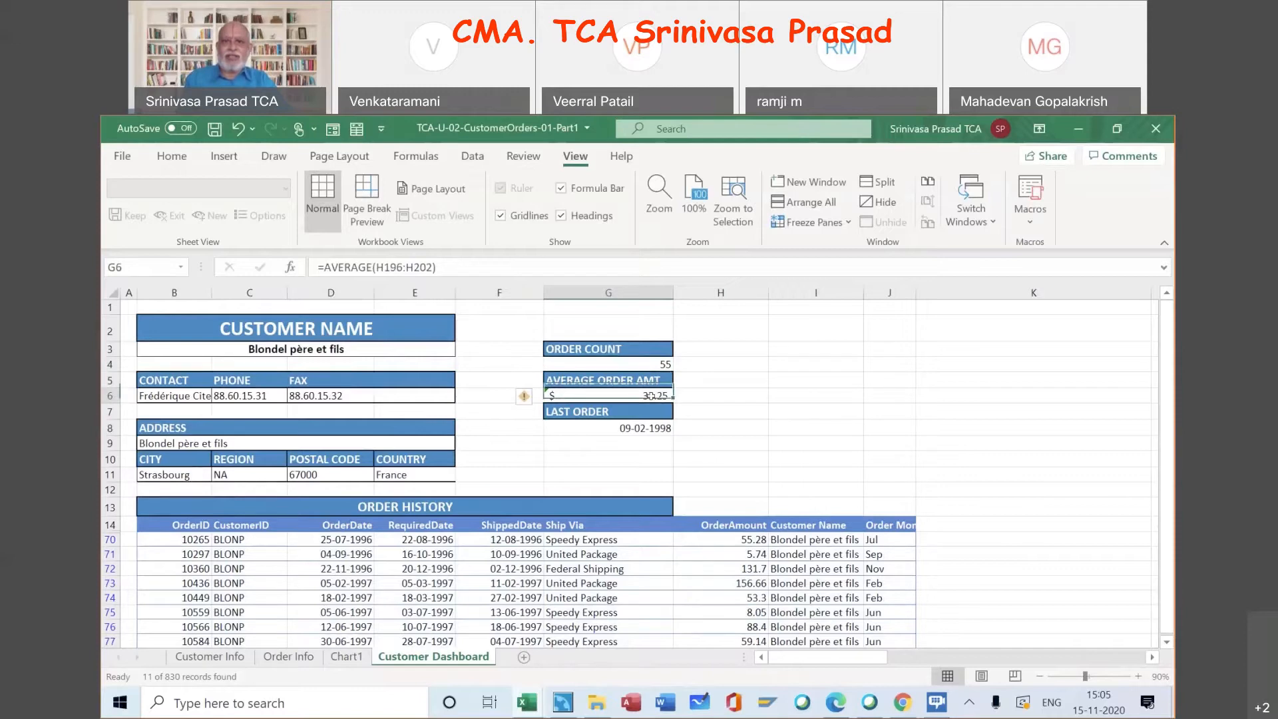
click(648, 426)
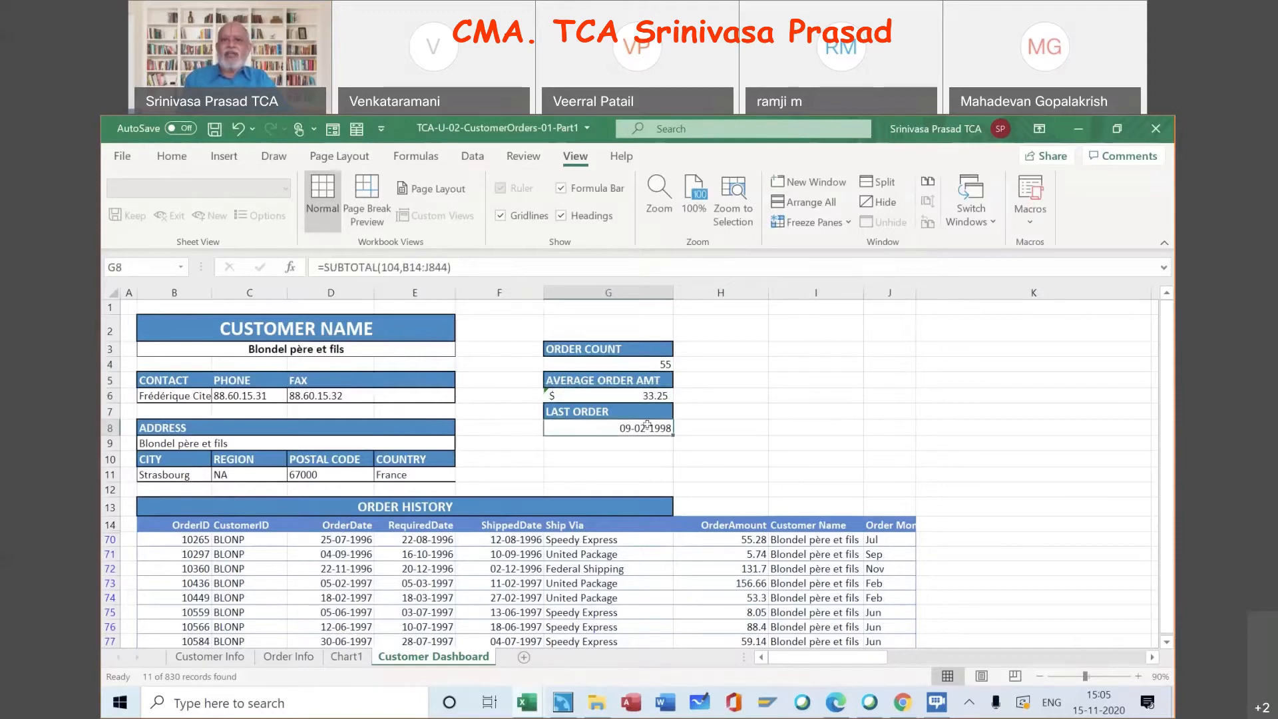
click(649, 364)
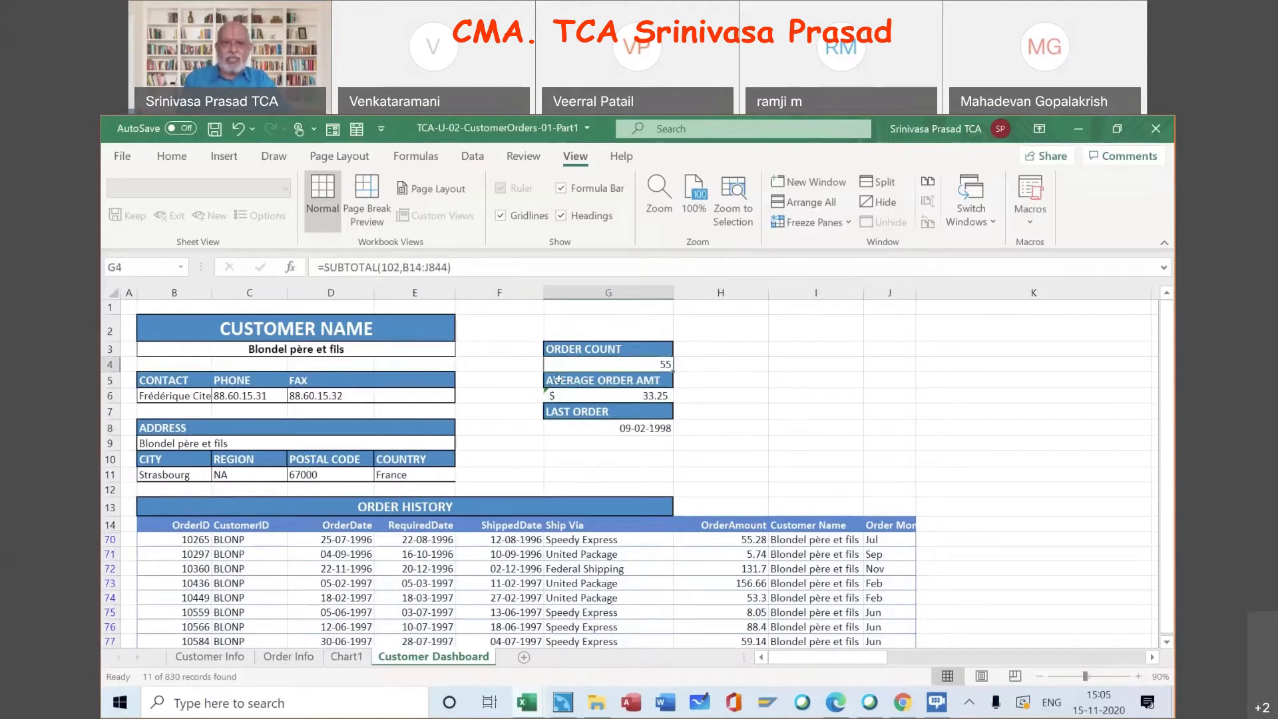
Choose Bon app' as the customer in B3 and check how the three order metrics respond
click(450, 352)
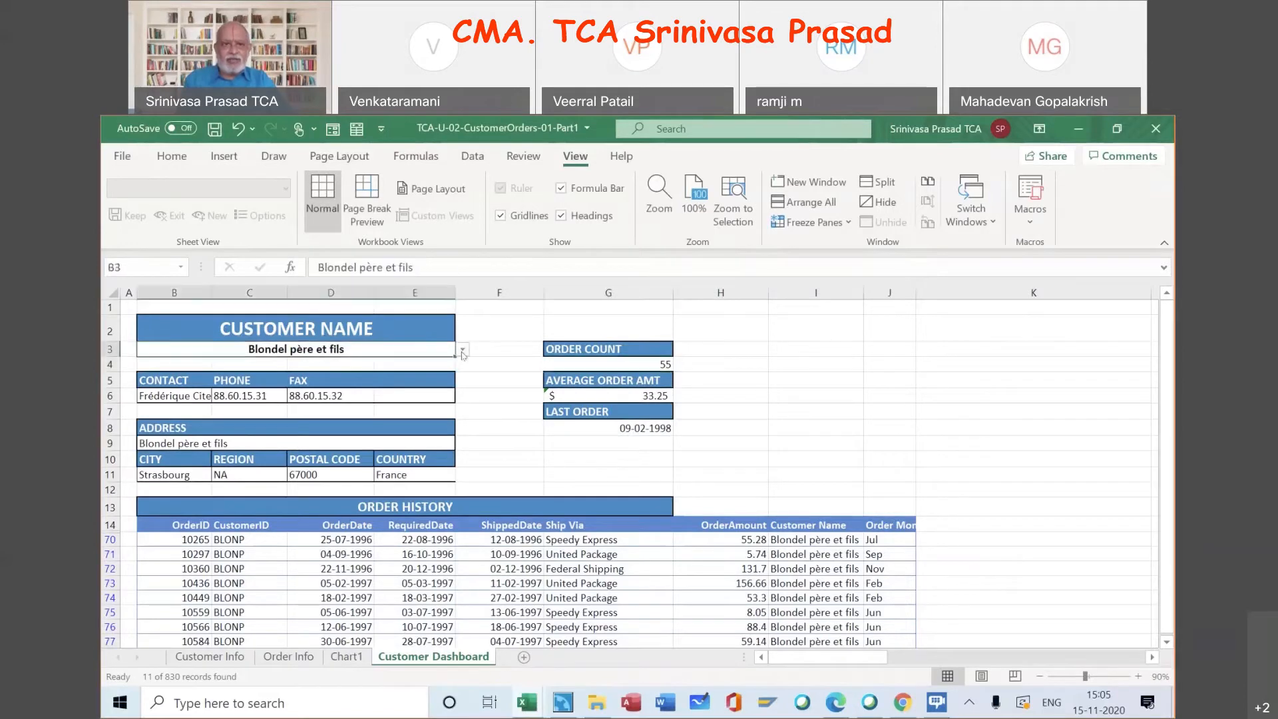
click(462, 353)
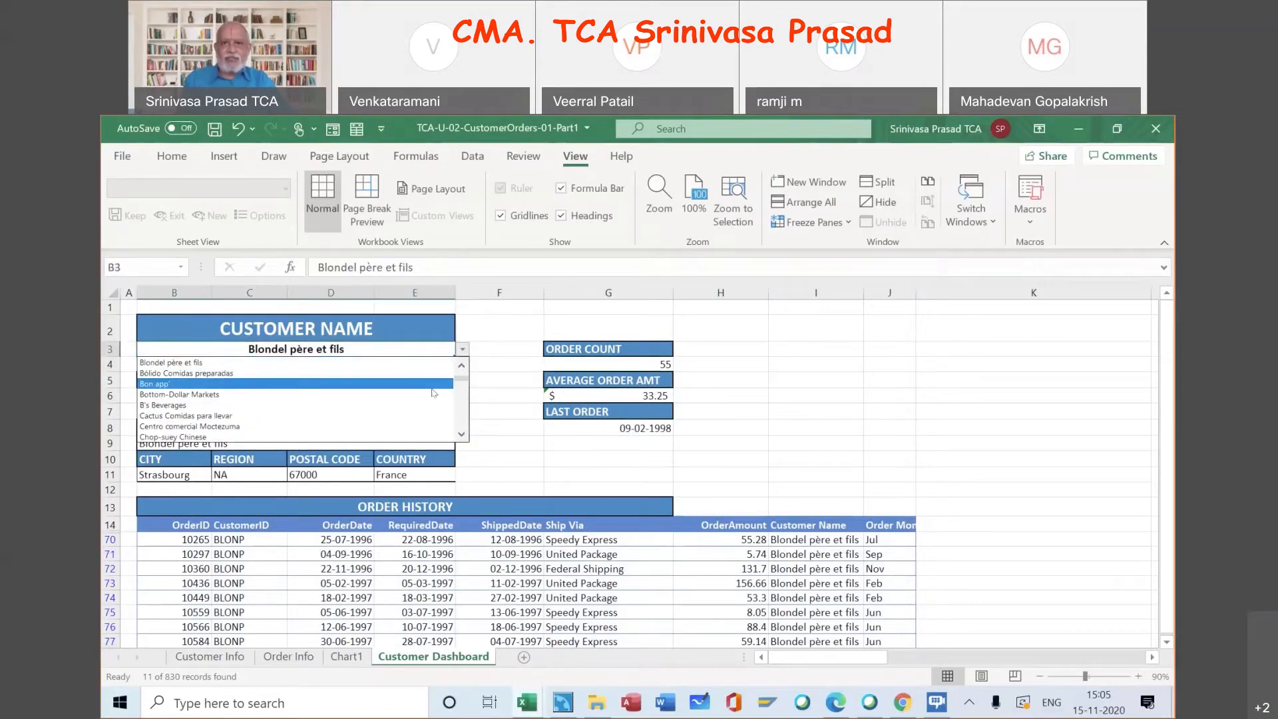
click(432, 386)
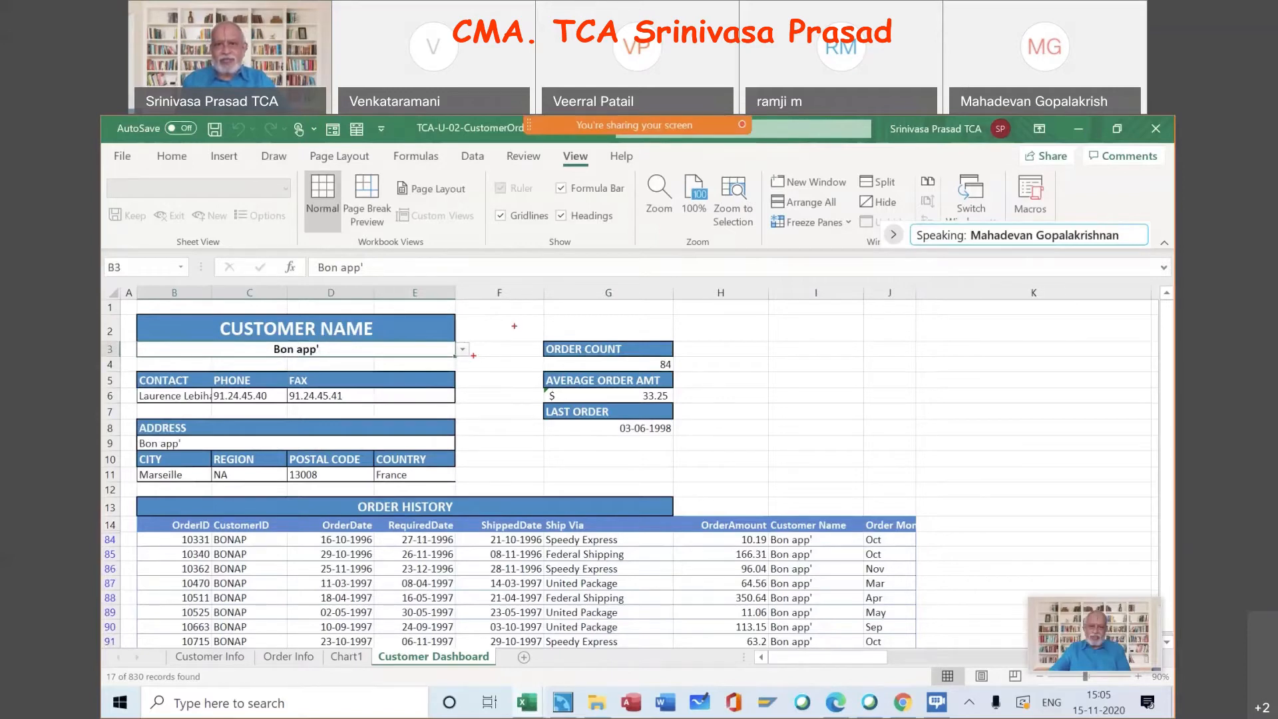
mouse_move(625, 329)
mouse_down()
mouse_move(717, 325)
mouse_move(710, 452)
mouse_up()
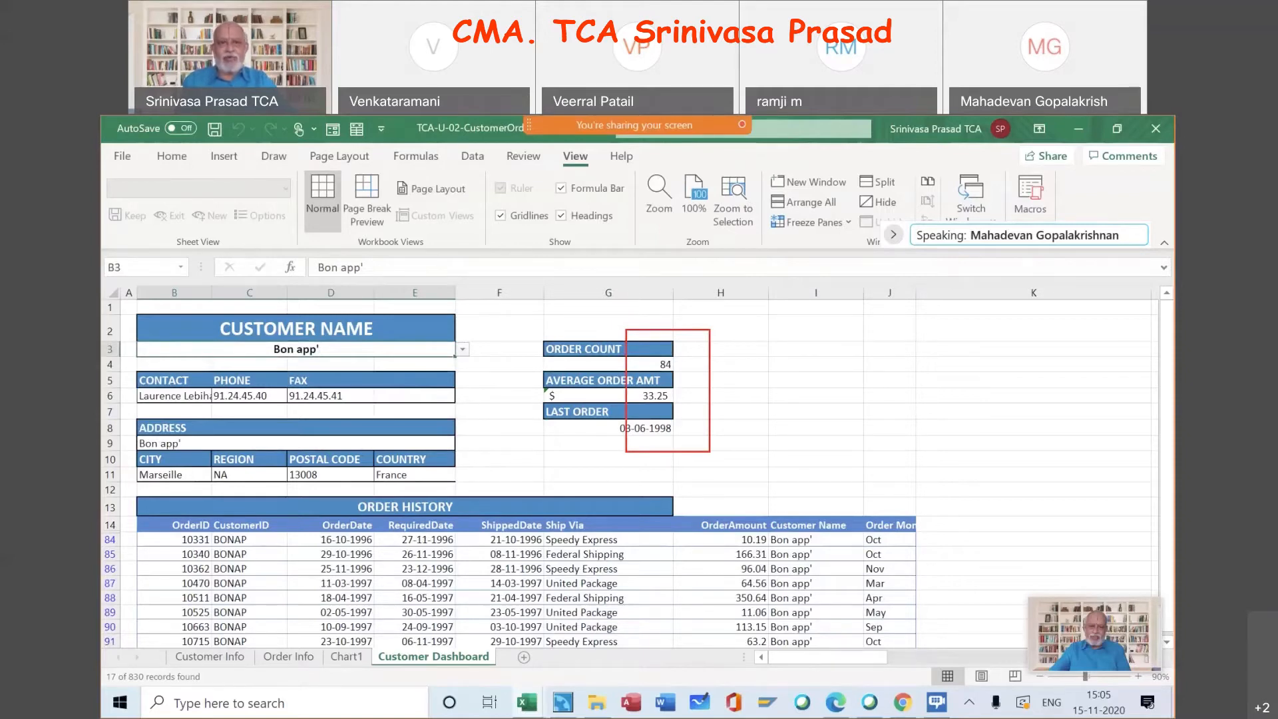
Choose B's Beverages as the customer in B3 and look through its order history rows
click(463, 350)
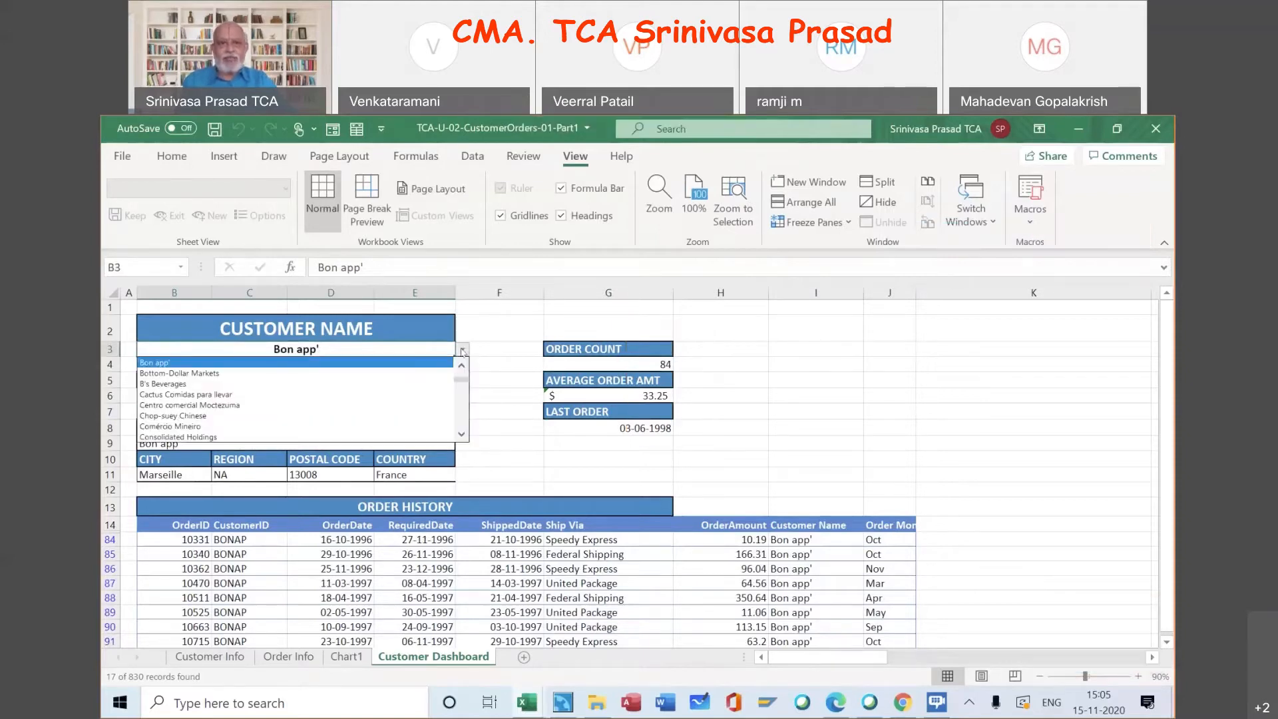
click(429, 385)
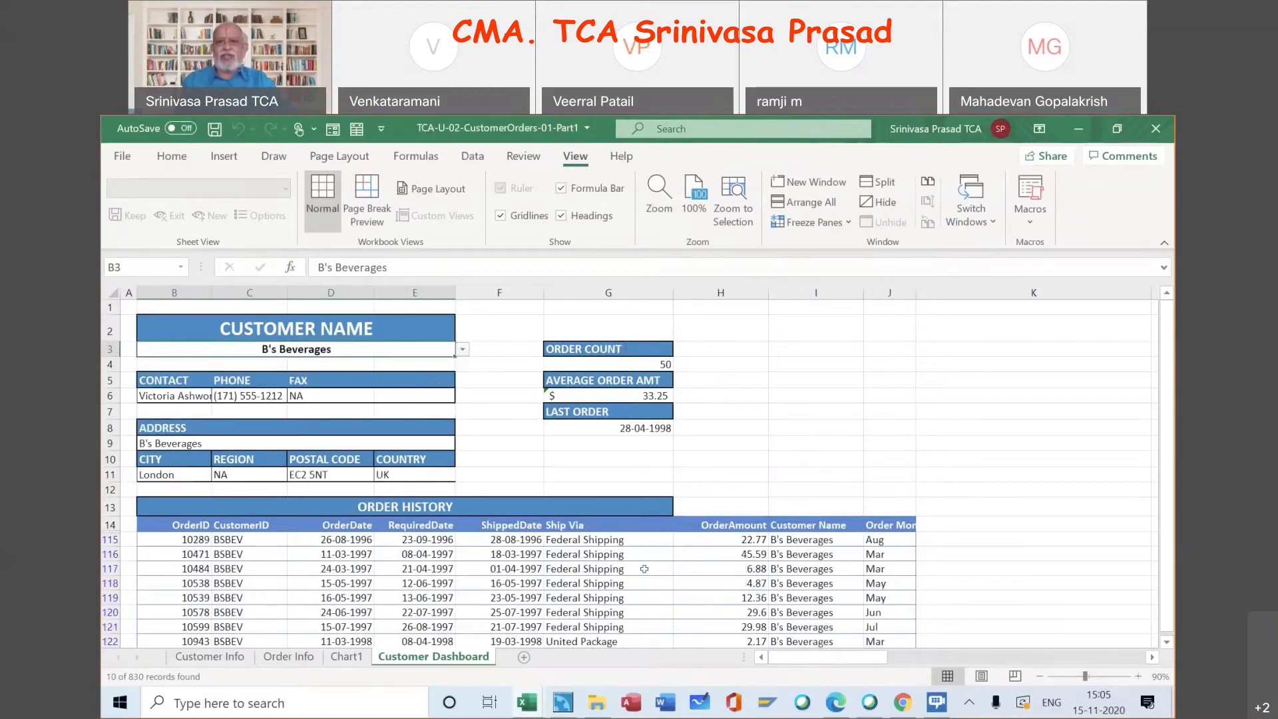
scroll(644, 569, down, 3)
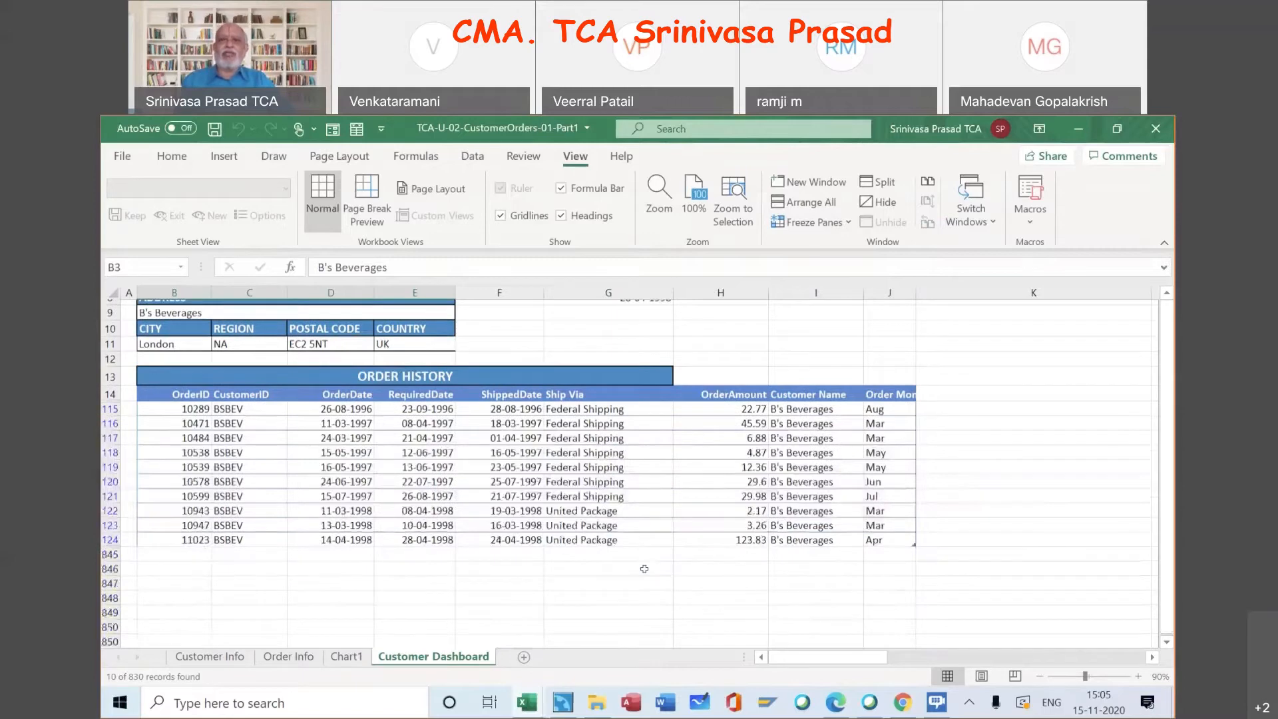
scroll(645, 569, up, 3)
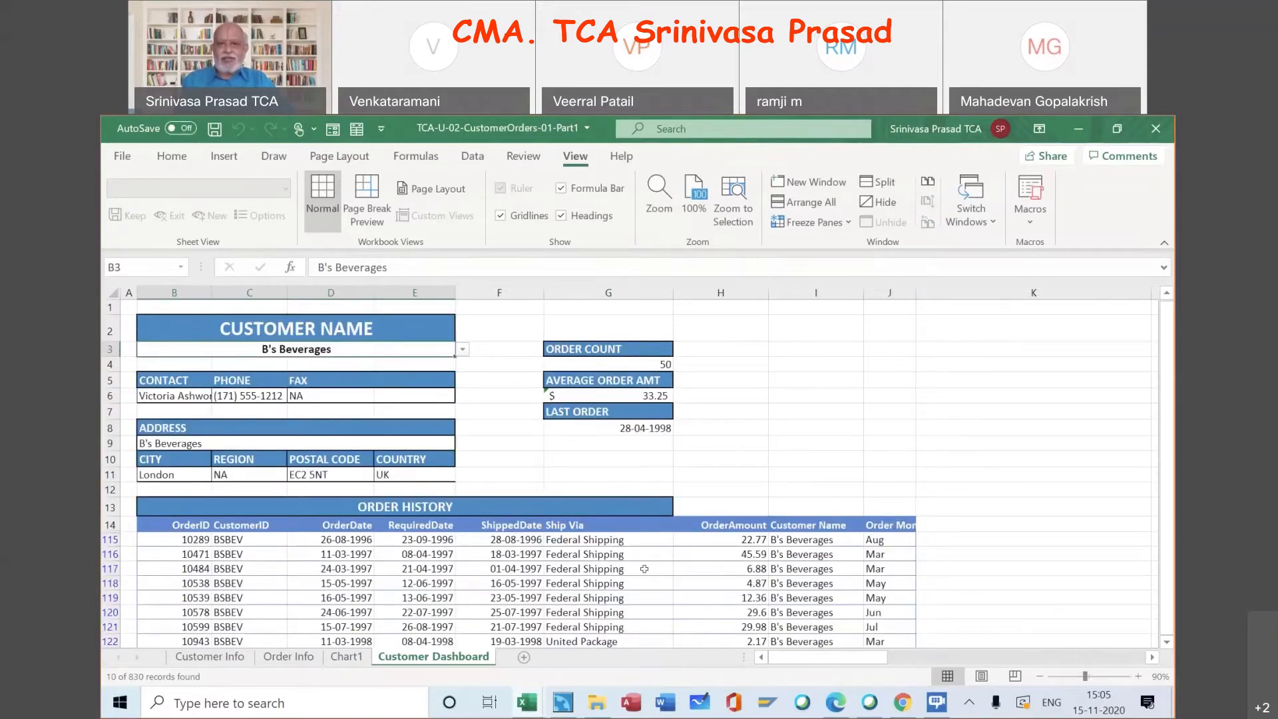
Select all OrderAmount values of the filtered orders and compare their count with the ORDER COUNT formula in G4
click(758, 538)
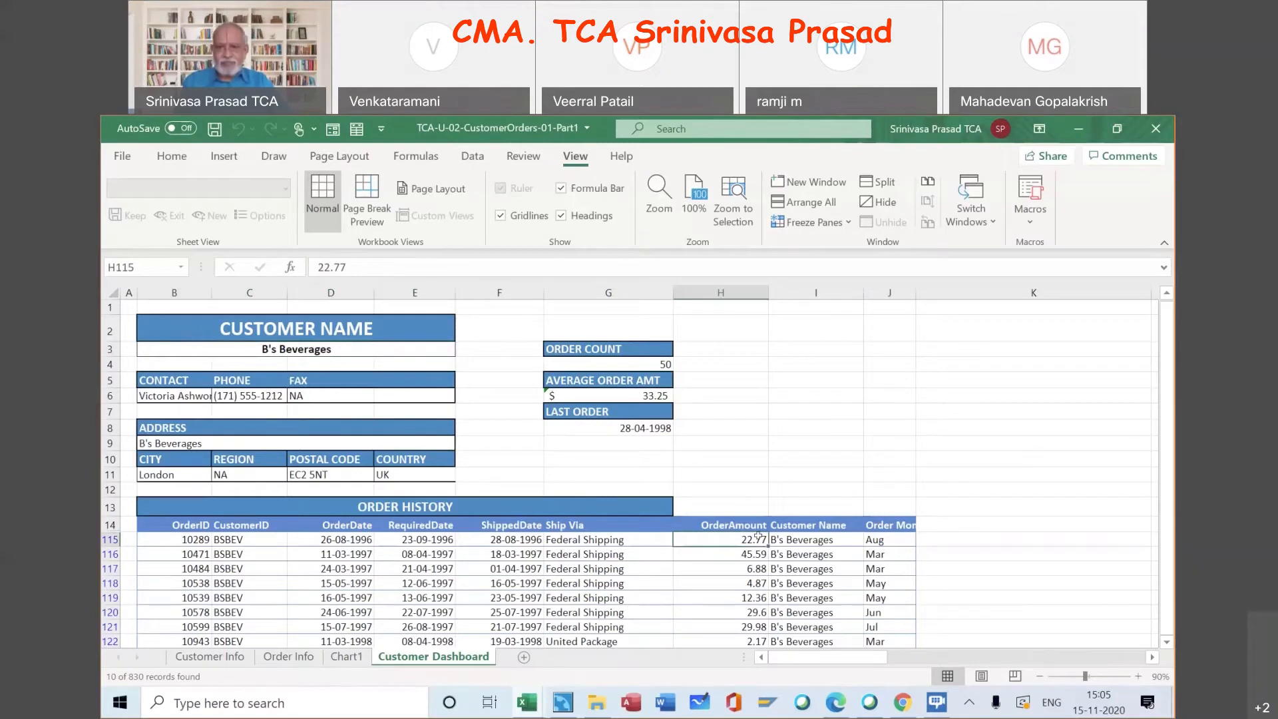
key(shift+Down)
key(shift+Down)
key(shift+Down)
key(shift+Down)
key(shift+Down)
key(shift+Down)
key(shift+Down)
key(shift+Down)
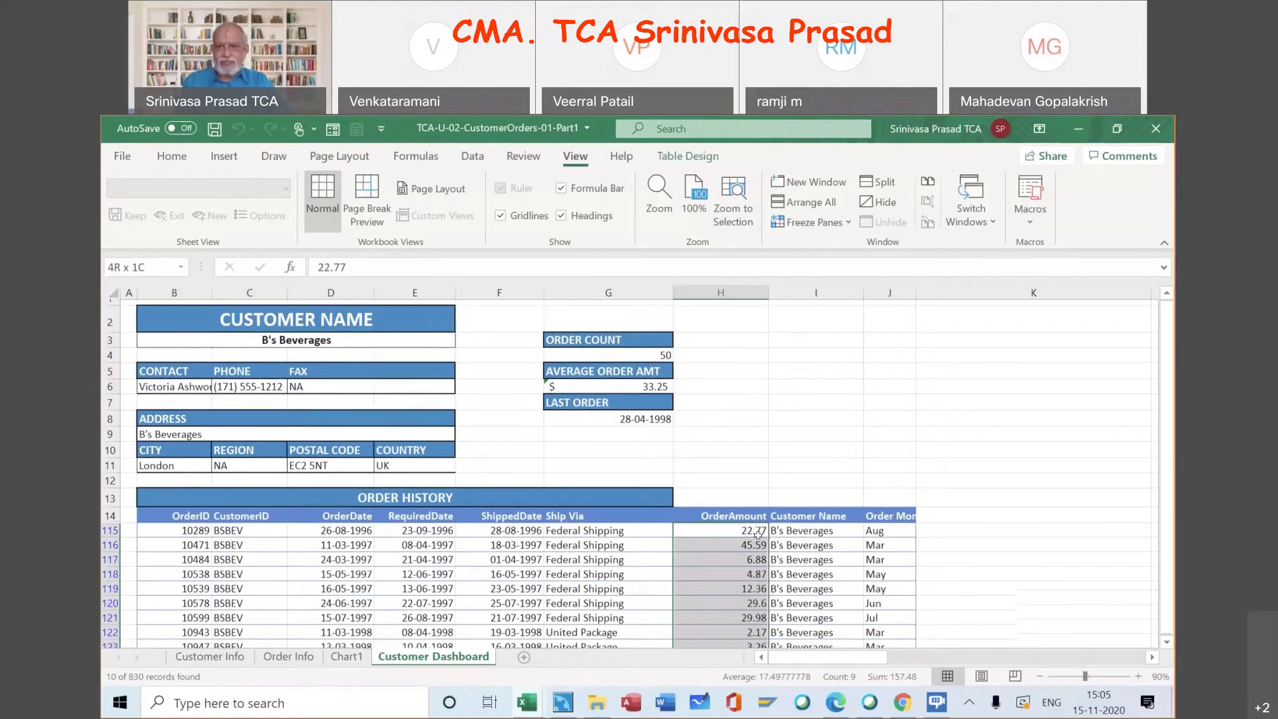
key(shift+Down)
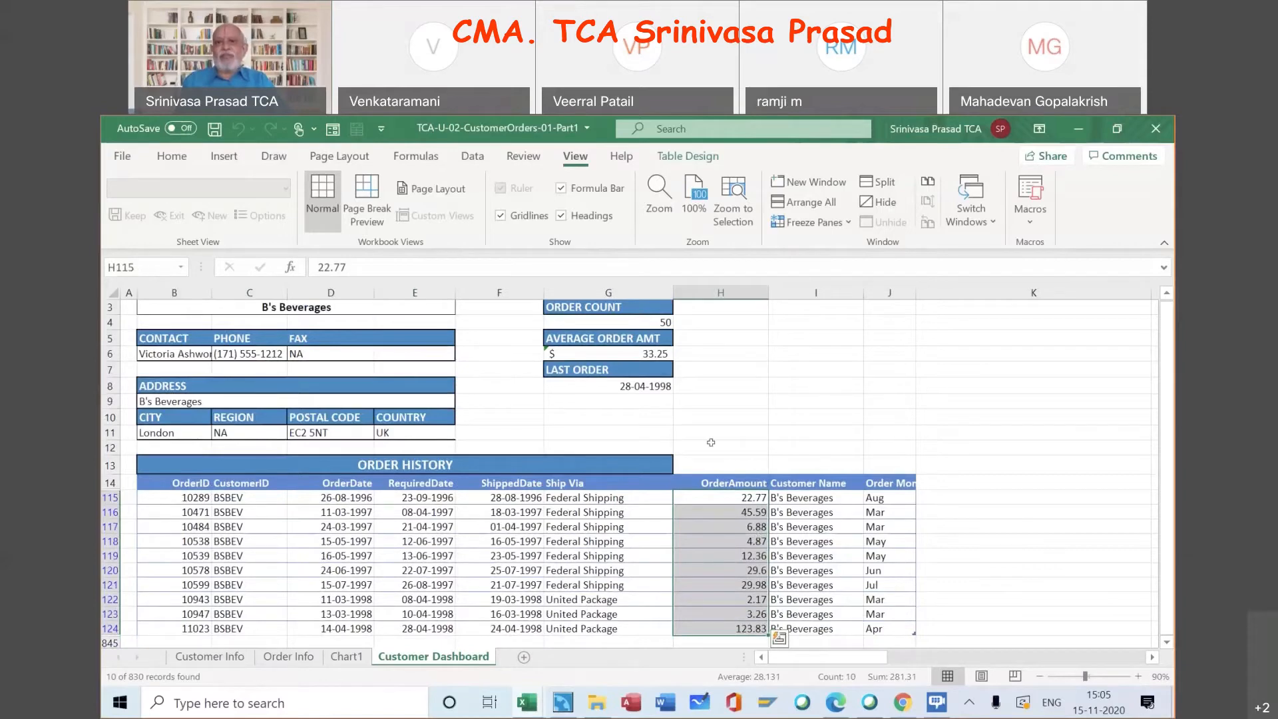
click(642, 320)
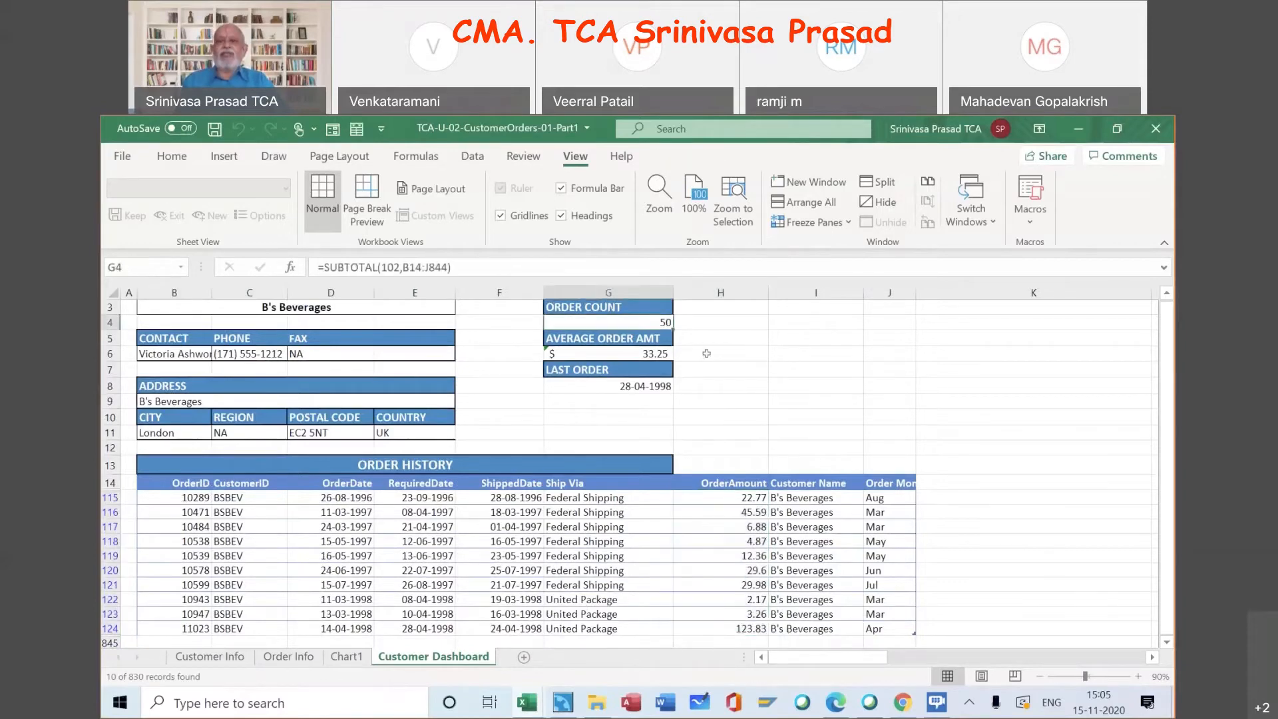
scroll(707, 354, up, 1)
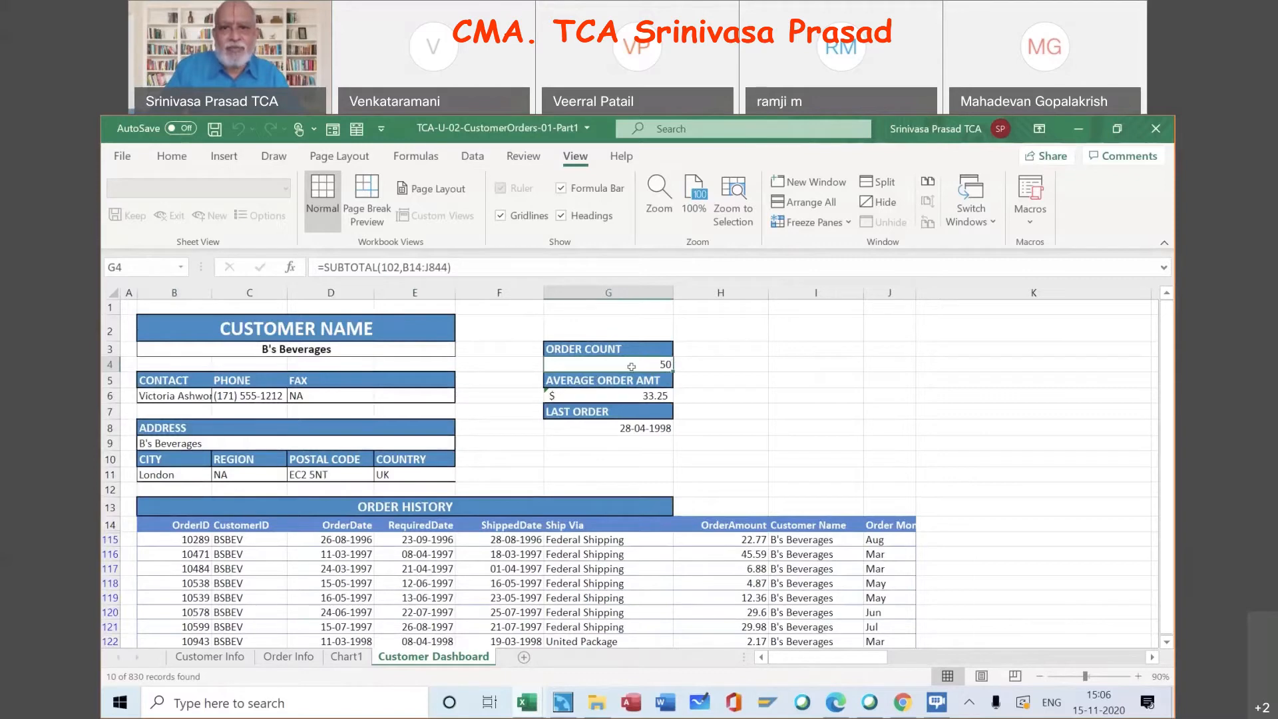
Replace the first reference of the G4 SUBTOTAL with G2:G831 on the Order Info sheet and enter the formula
click(290, 267)
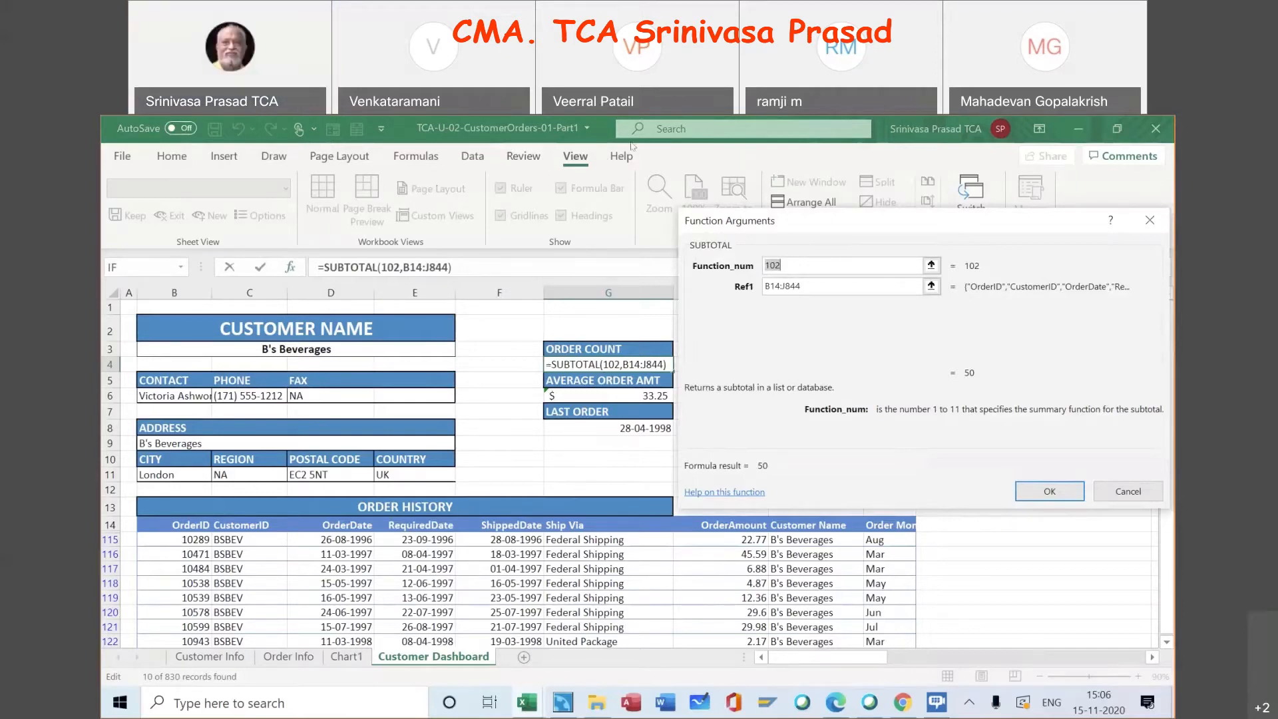
click(1120, 609)
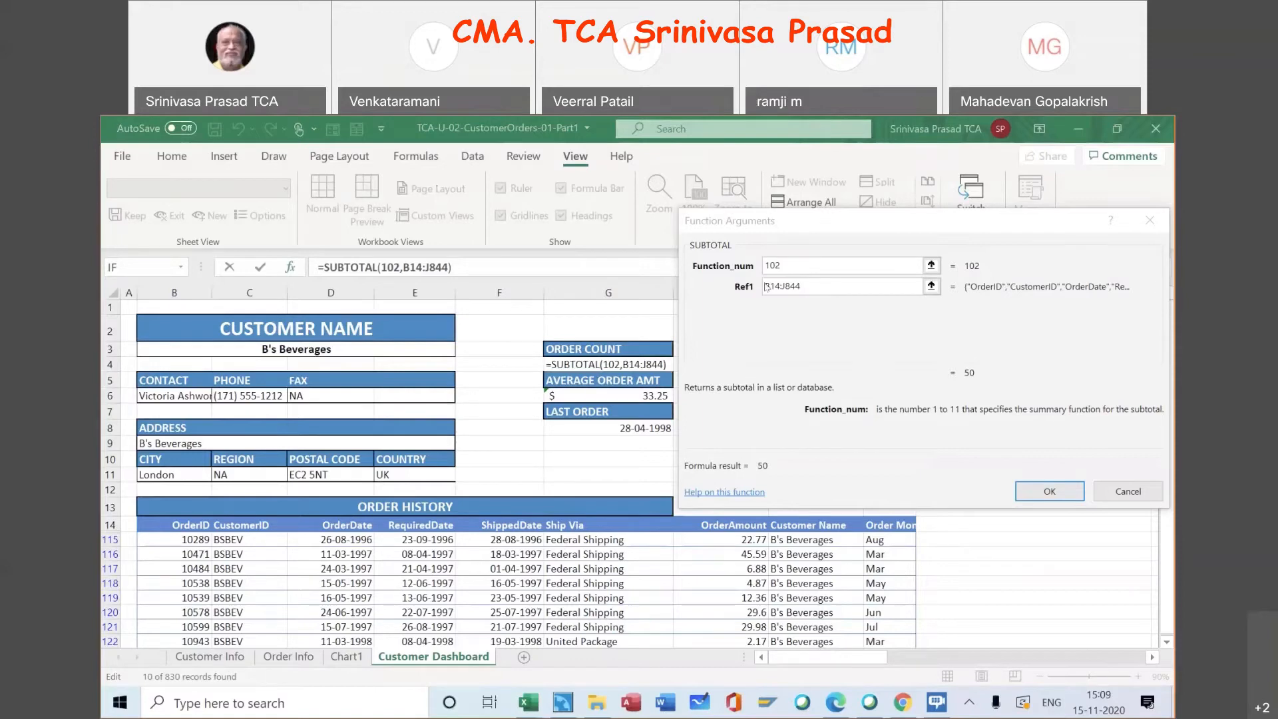
click(820, 288)
key(BackSpace)
key(BackSpace)
key(BackSpace)
key(BackSpace)
key(BackSpace)
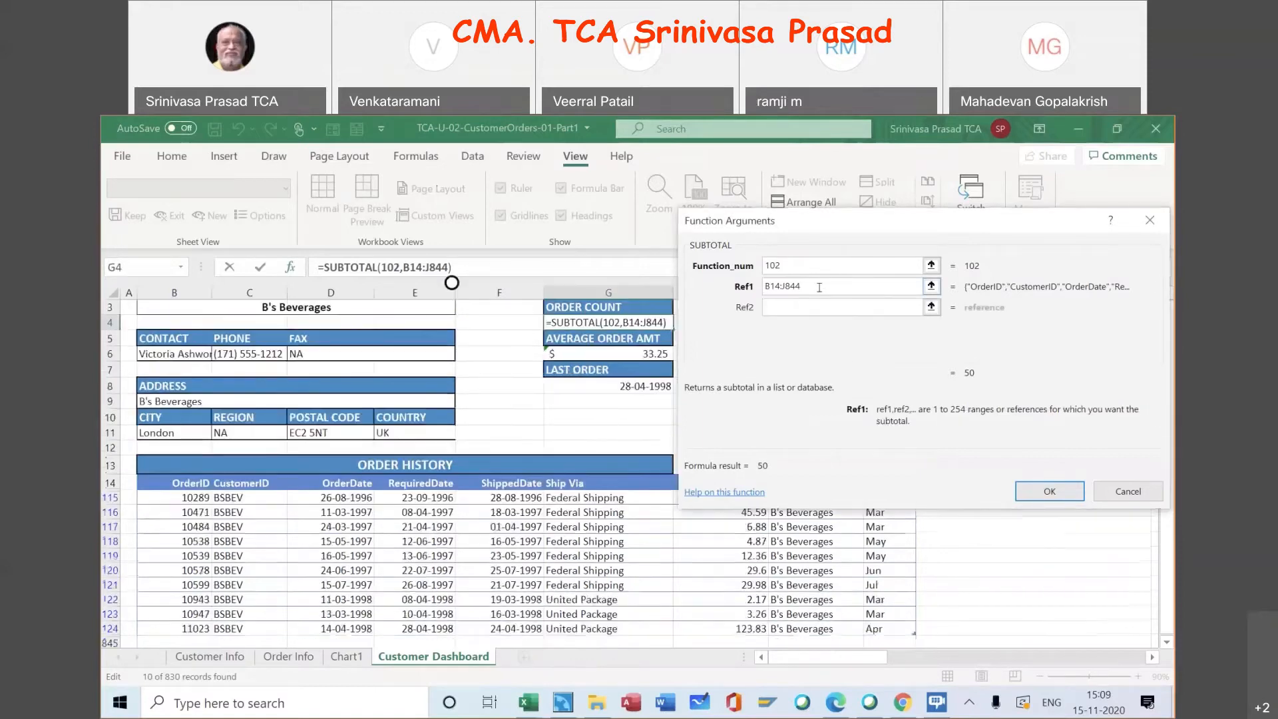
key(BackSpace)
key(BackSpace)
key(BackSpace)
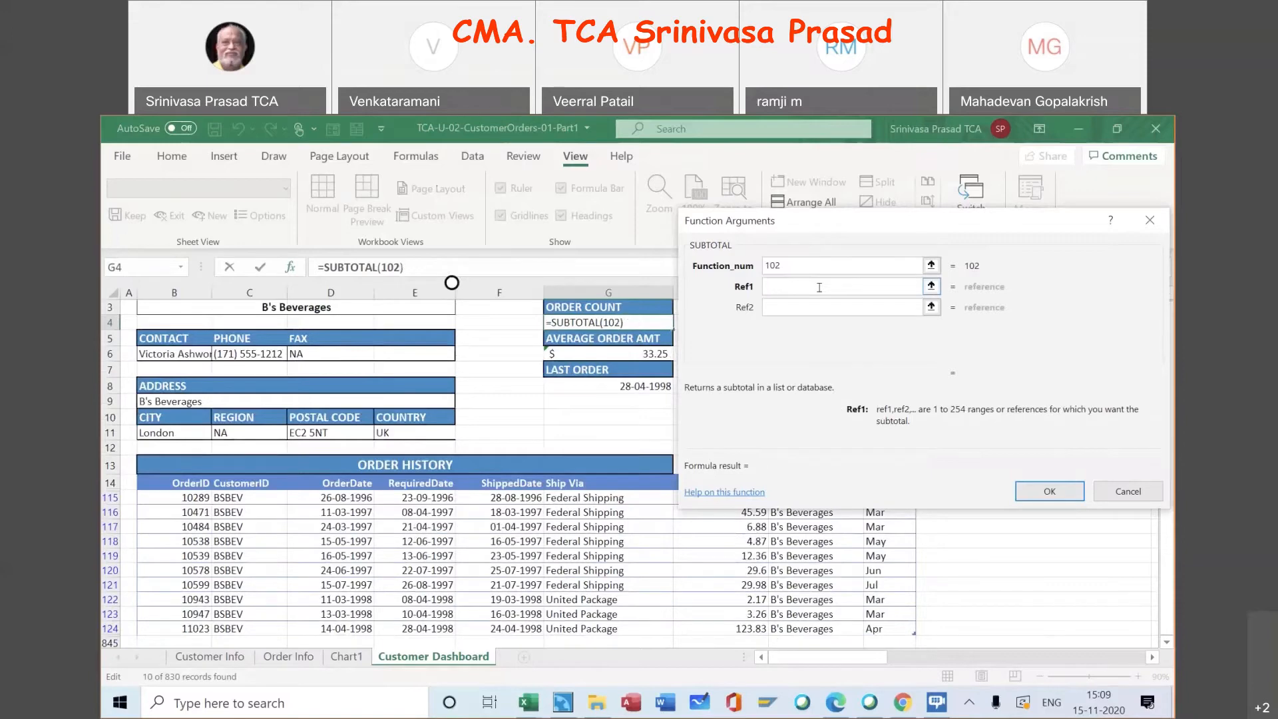
click(288, 658)
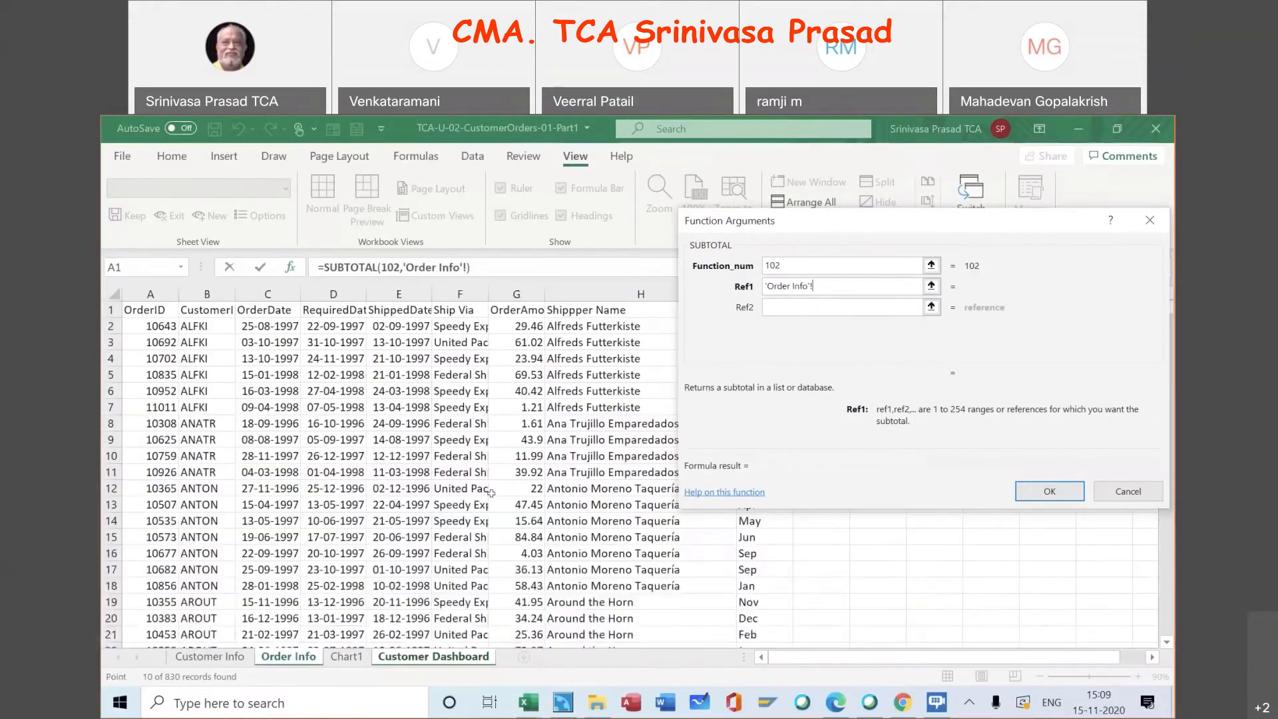
click(518, 327)
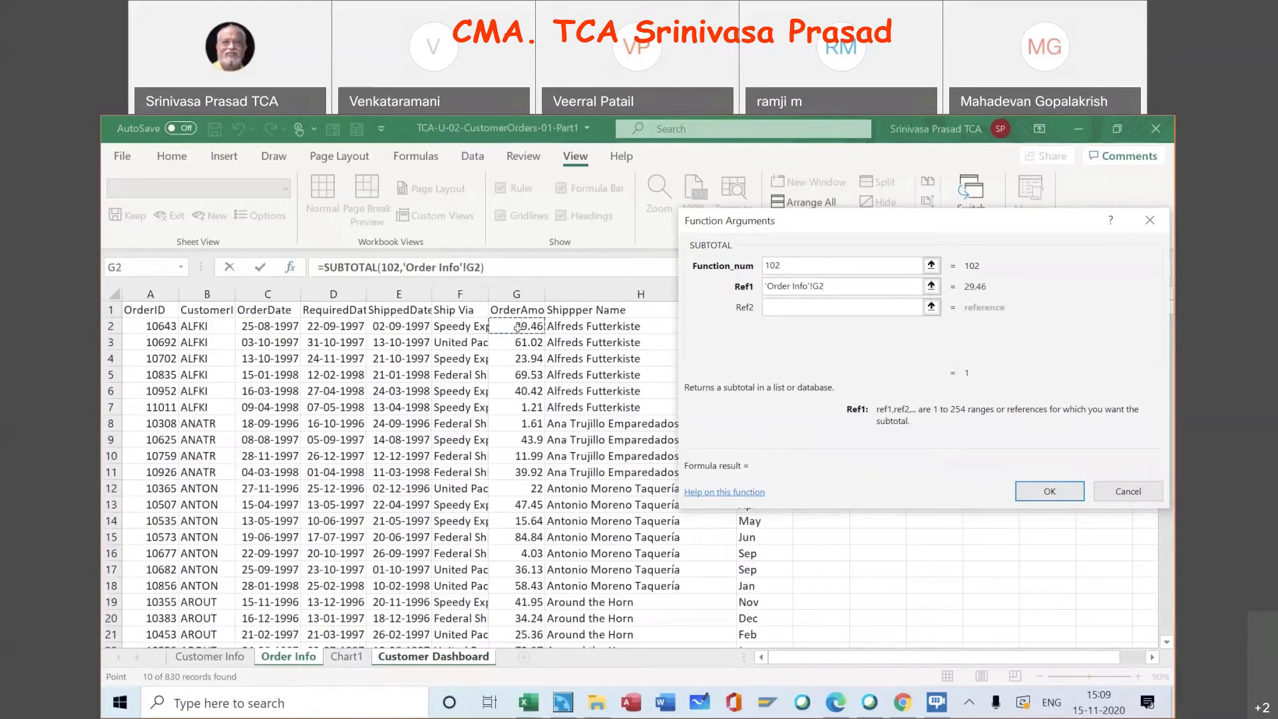
key(ctrl+shift+Down)
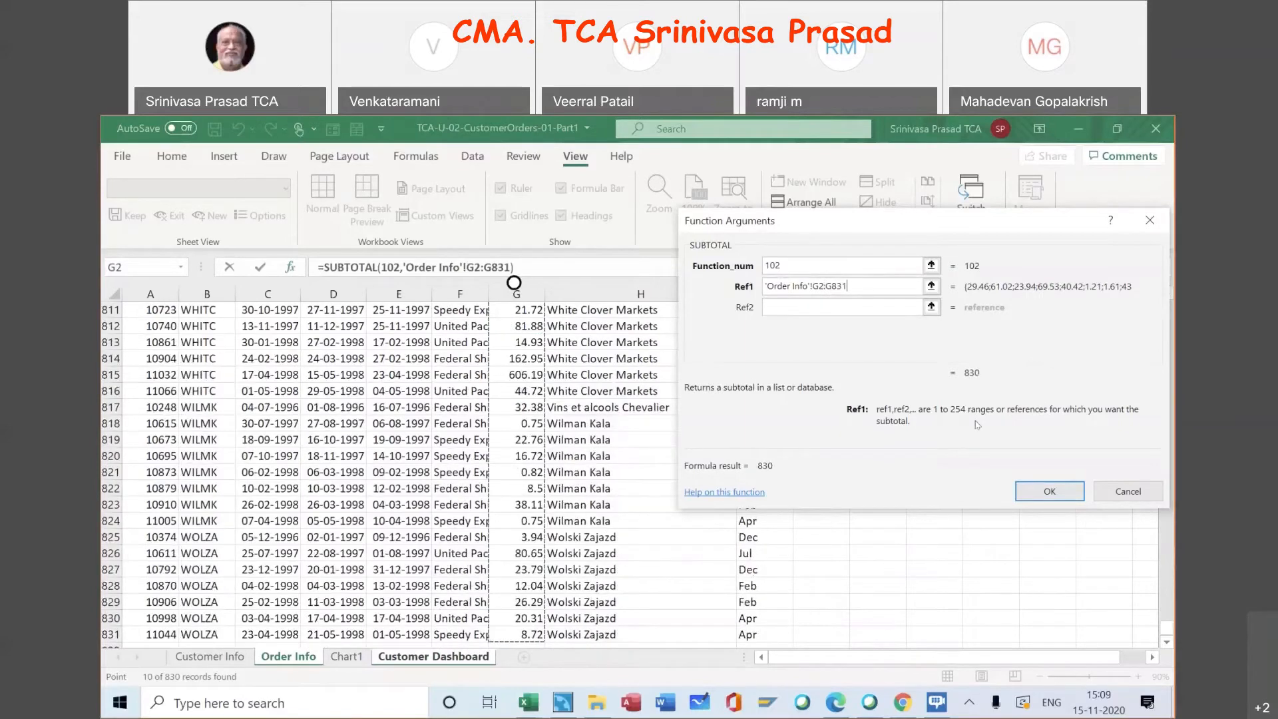
click(1050, 491)
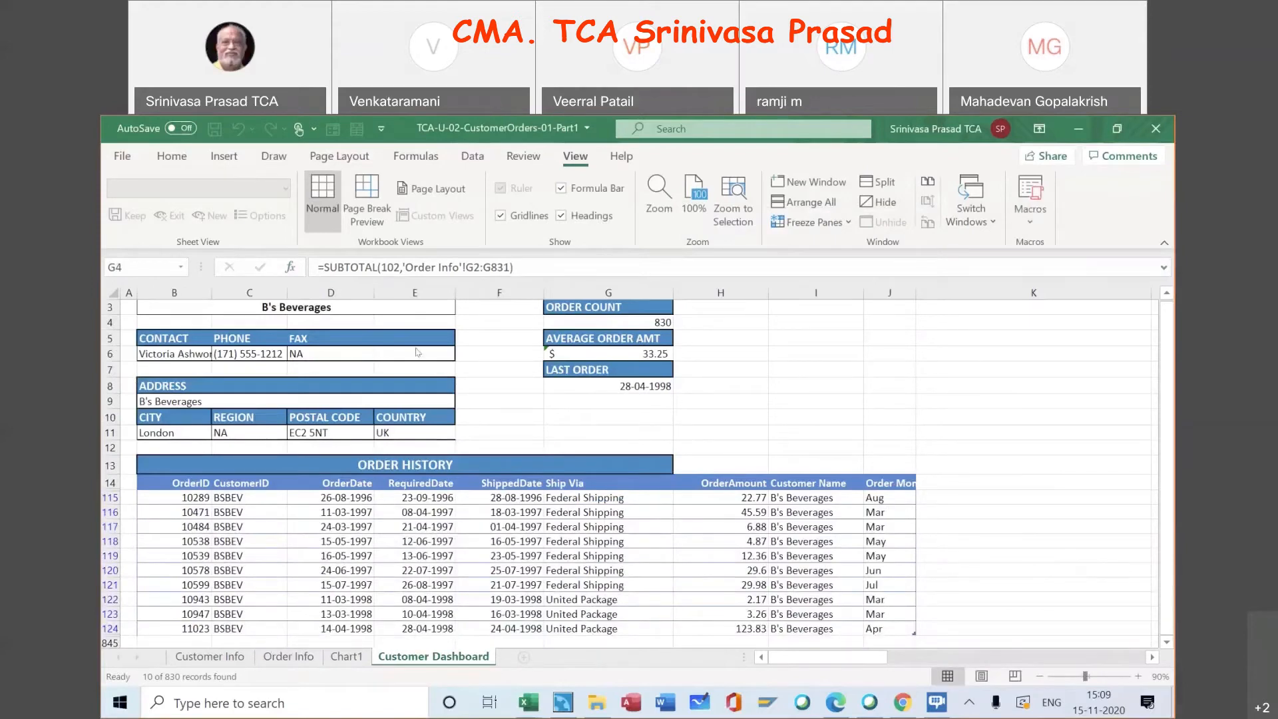
Choose Cactus Comidas para llevar as the customer in B3 to test the changed order count
scroll(417, 352, up, 1)
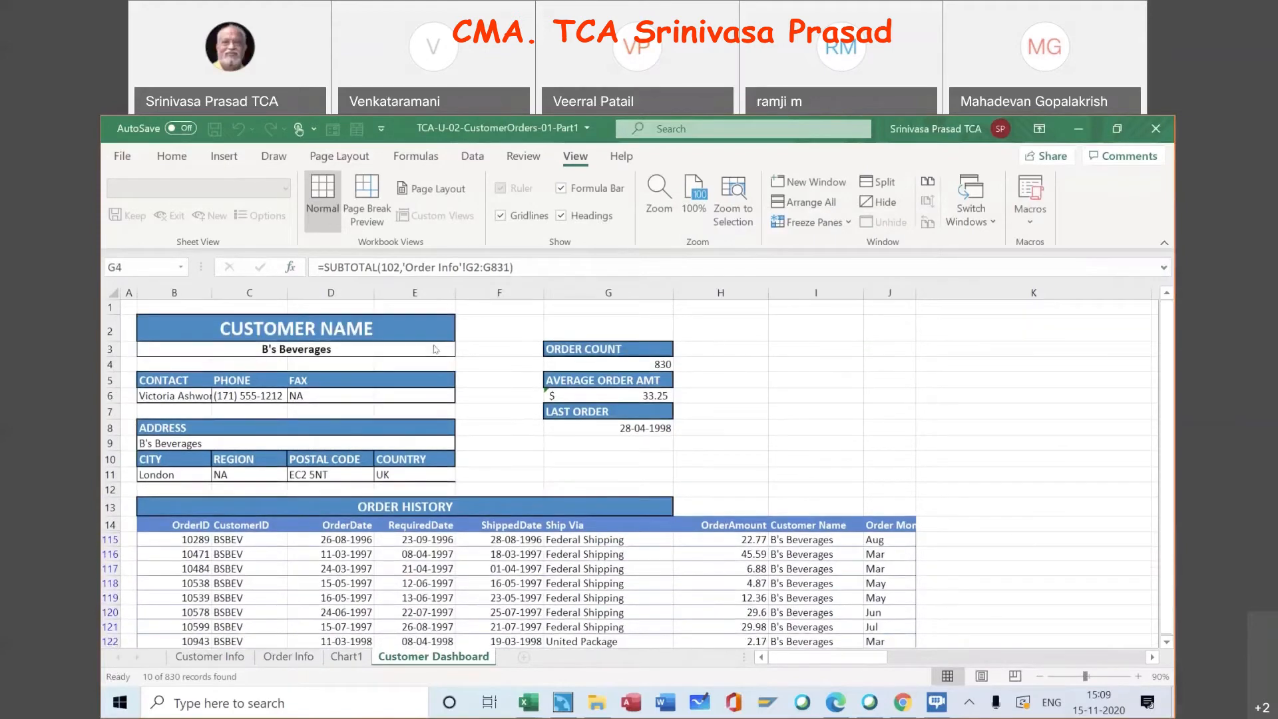
click(430, 359)
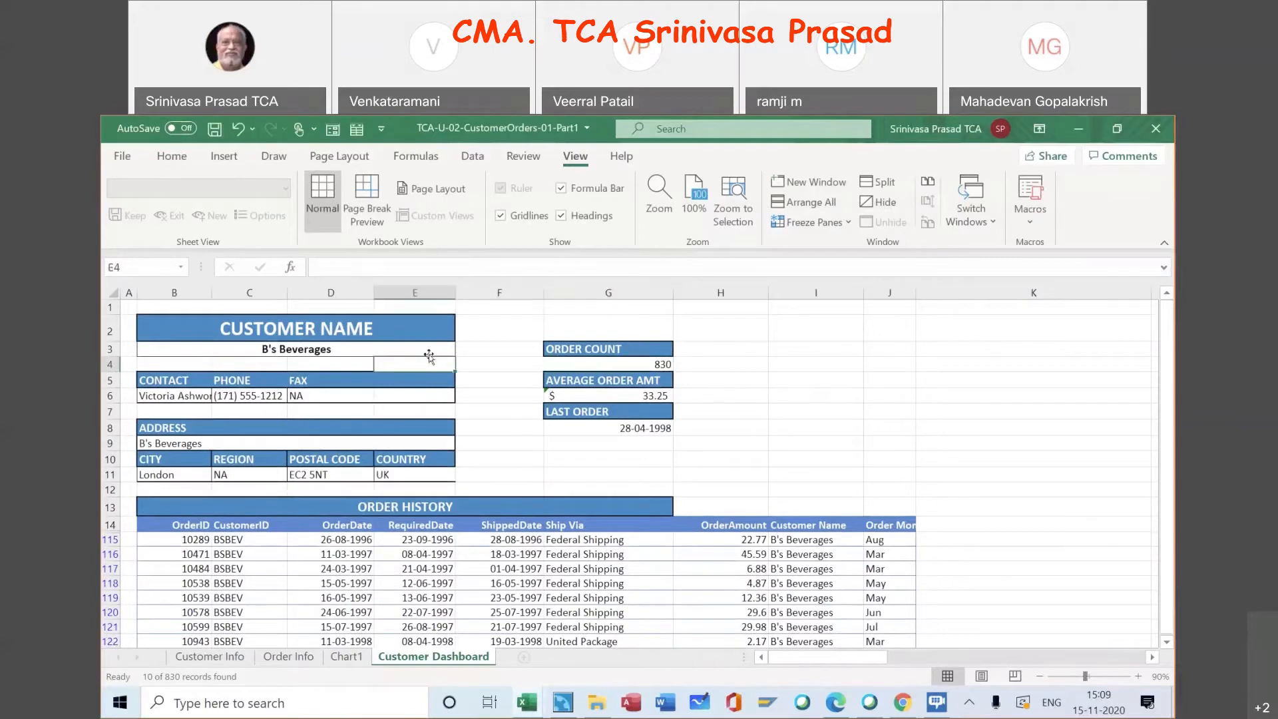
click(424, 347)
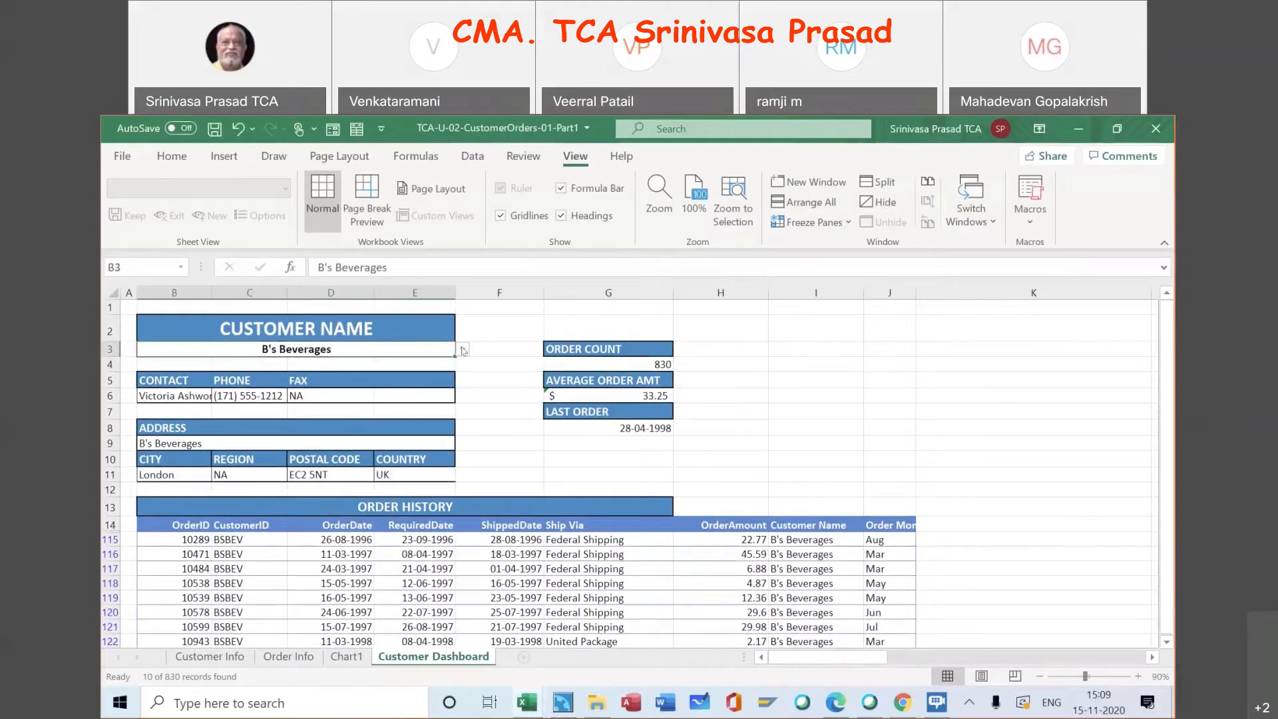
click(463, 350)
click(438, 371)
click(463, 351)
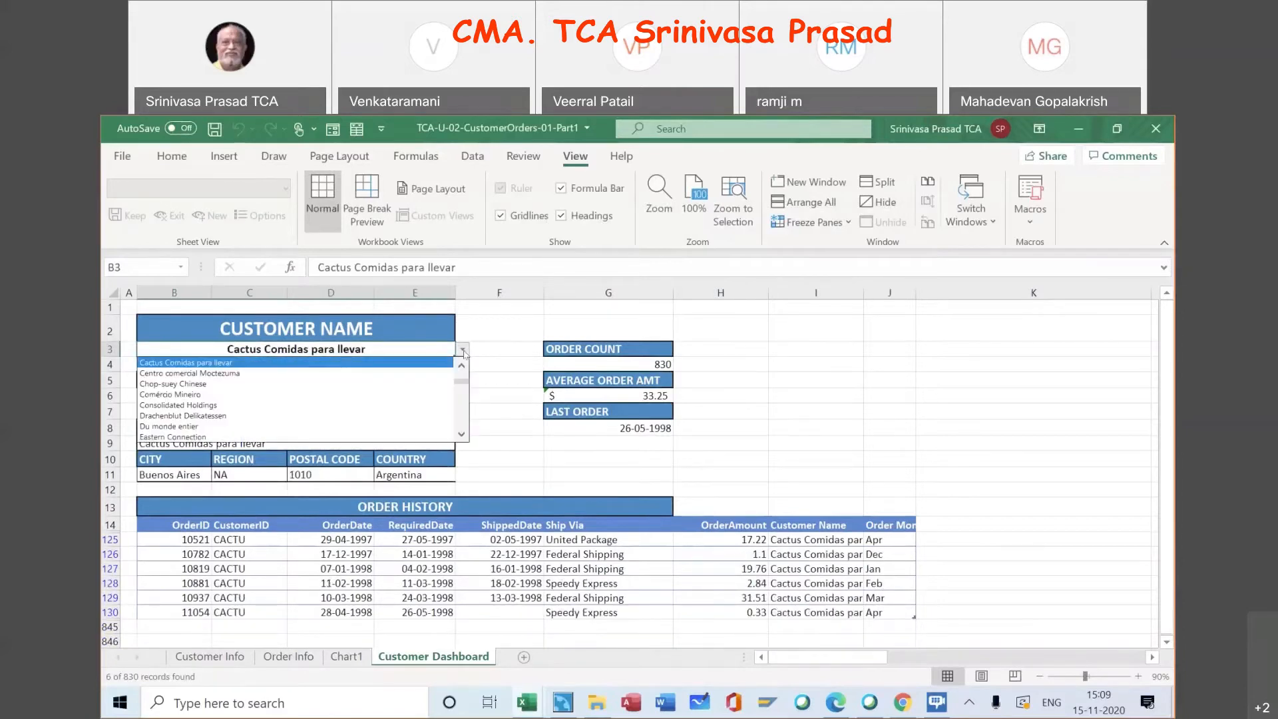
Compare the formulas in G4, G6 and G8 to see which ranges the order metrics use
click(574, 358)
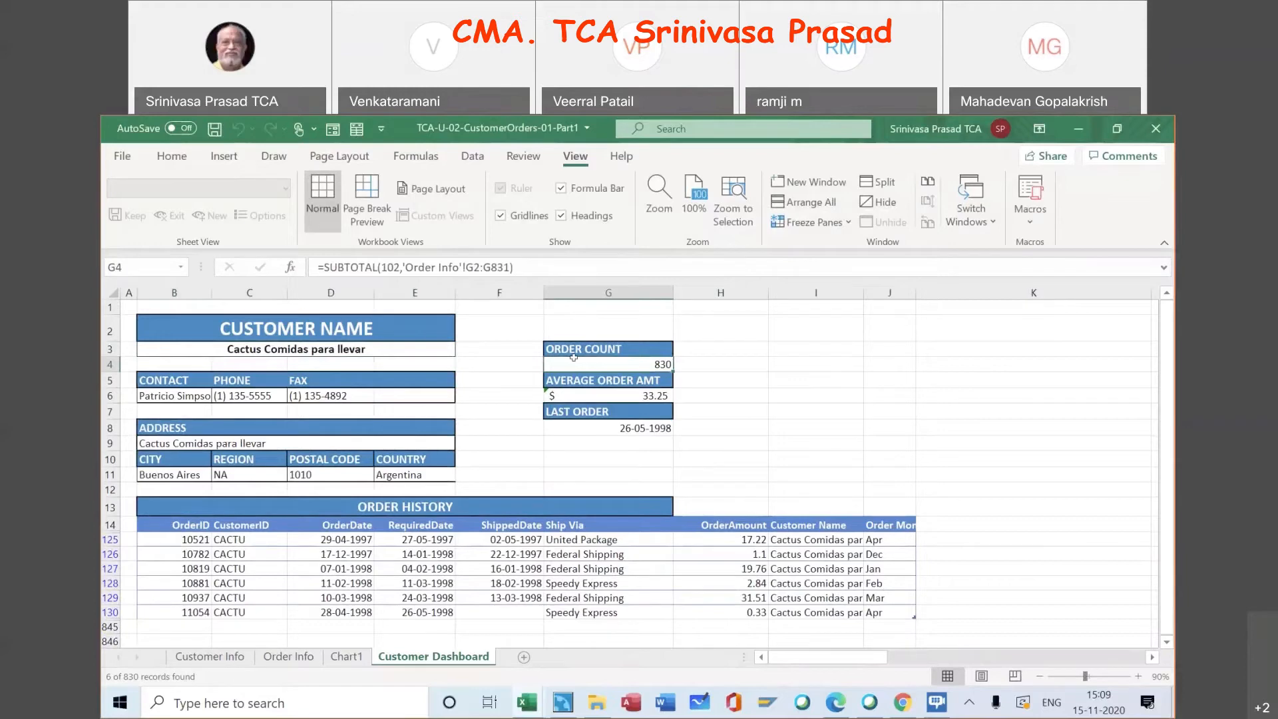
click(612, 395)
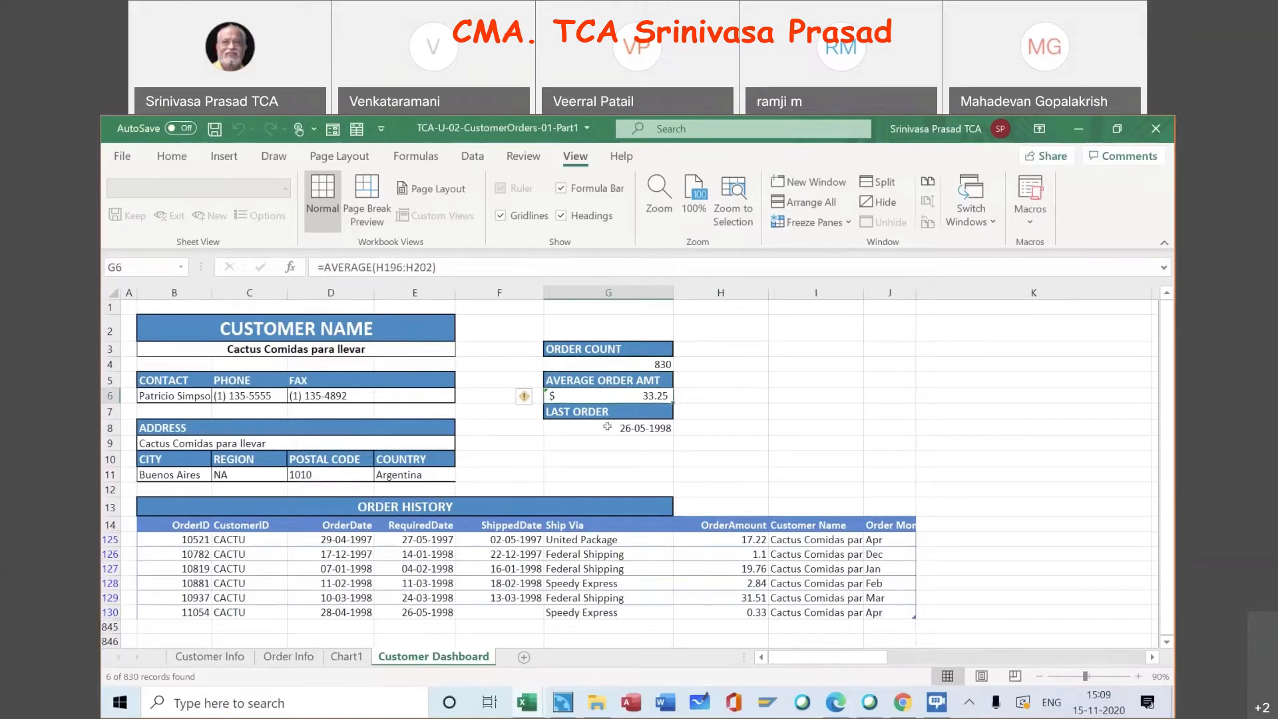
click(607, 427)
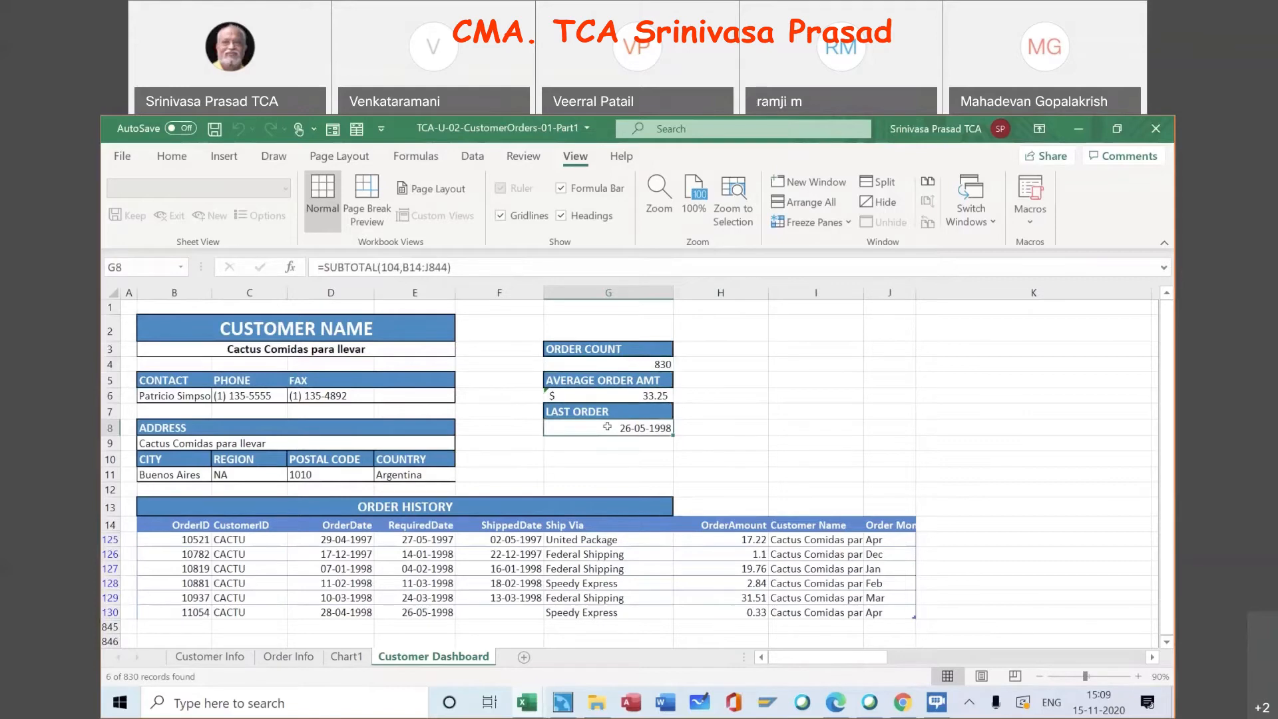
click(618, 391)
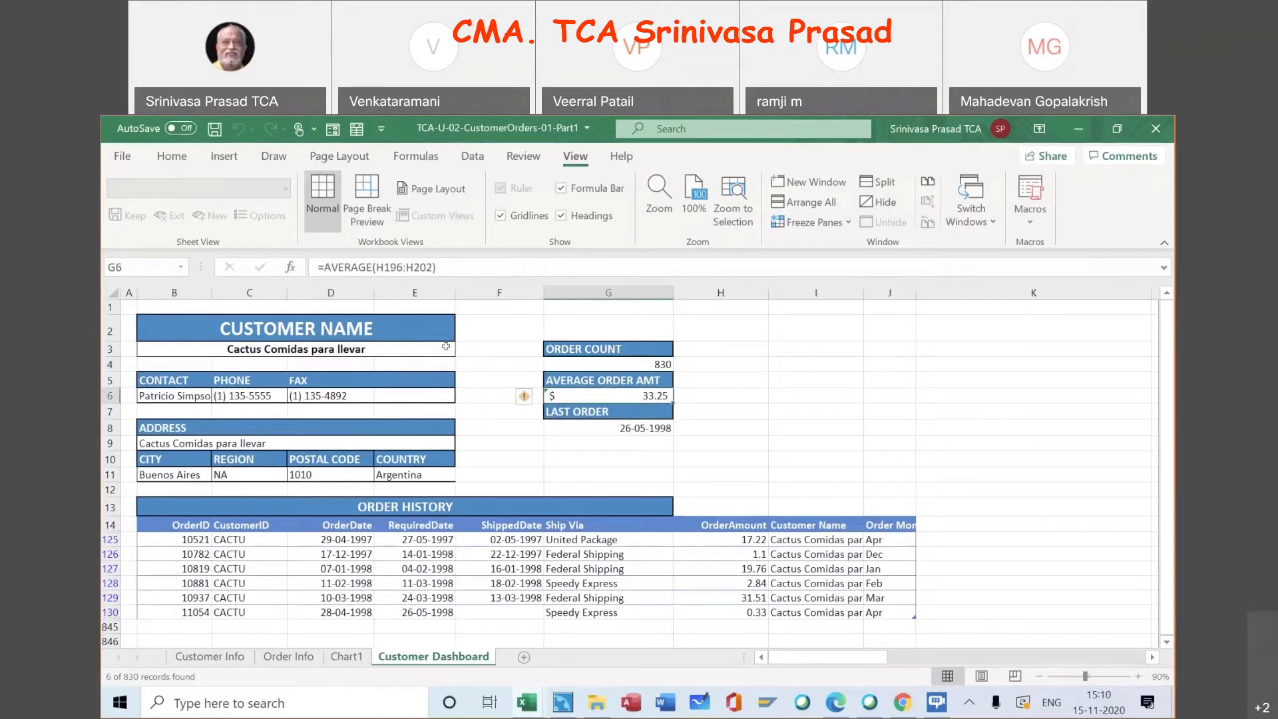
click(629, 360)
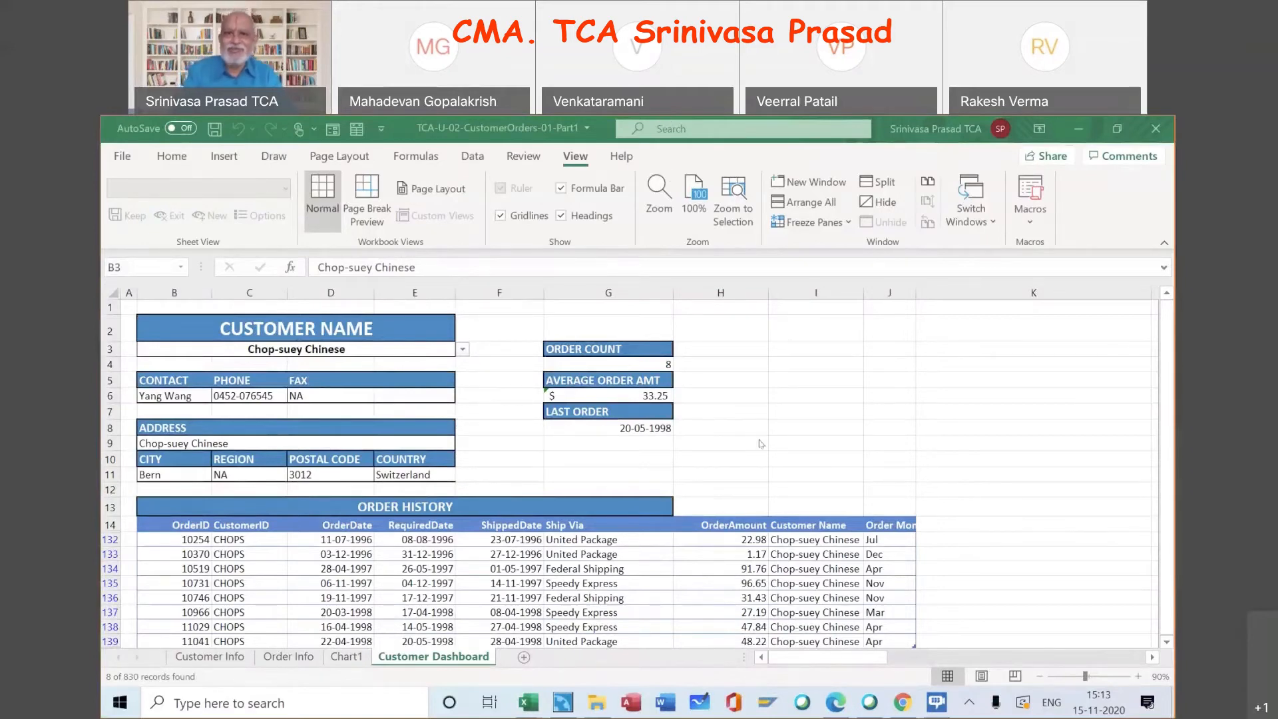
click(640, 361)
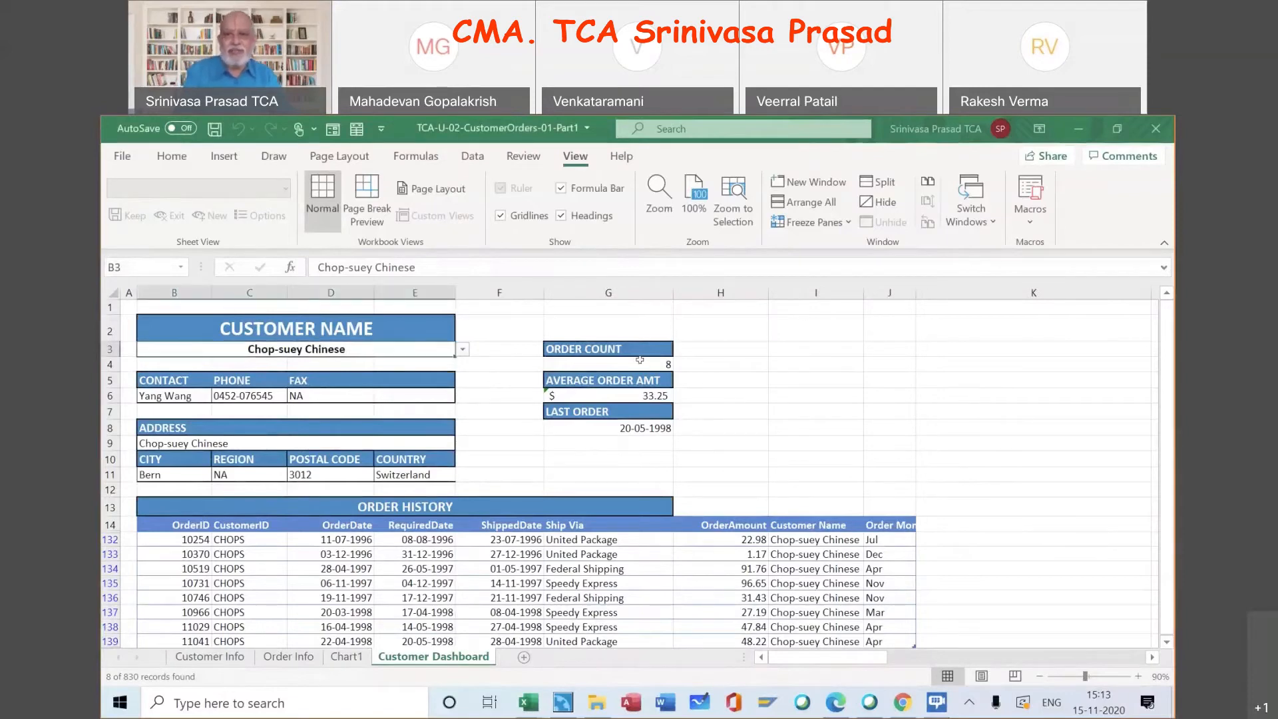
click(640, 361)
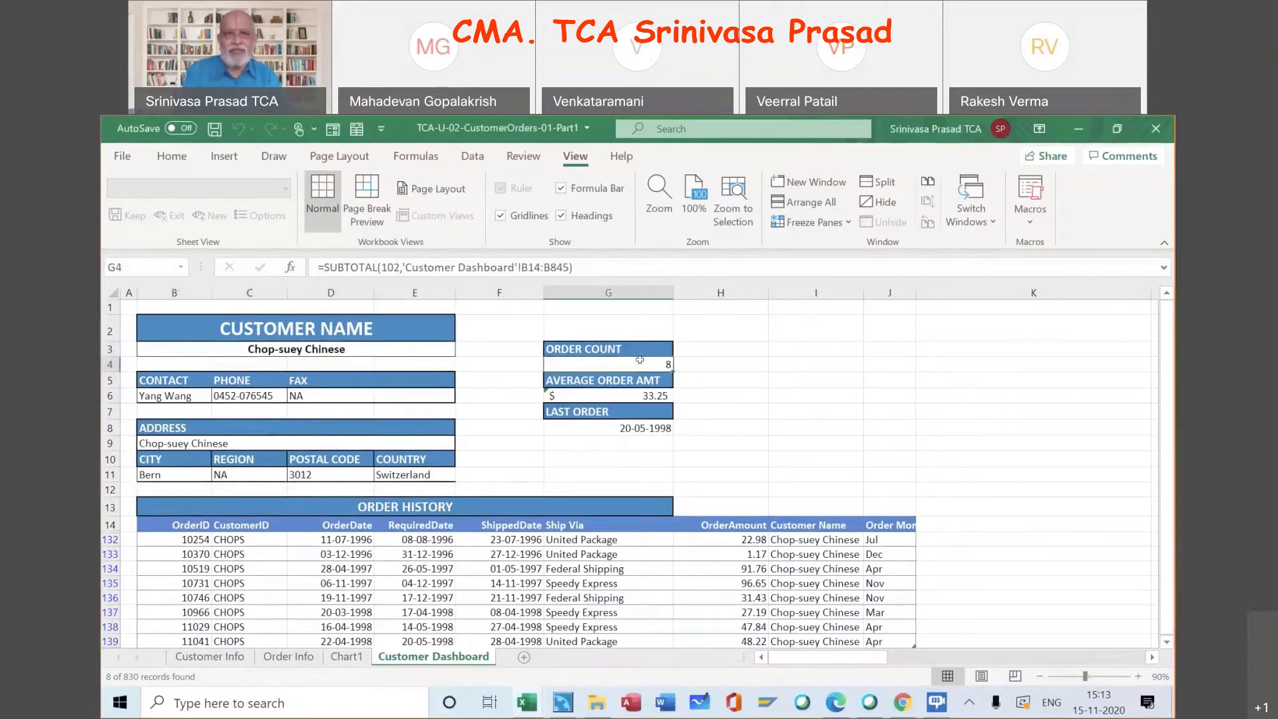
key(F2)
click(291, 267)
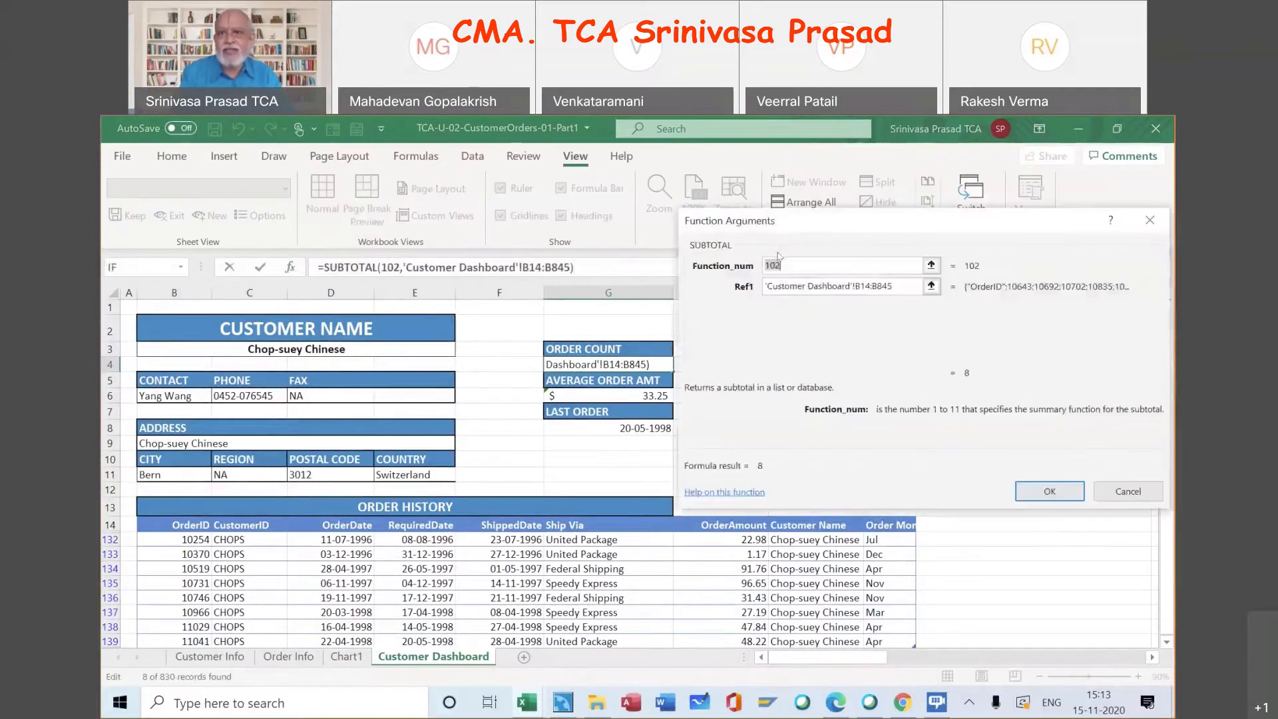
click(902, 288)
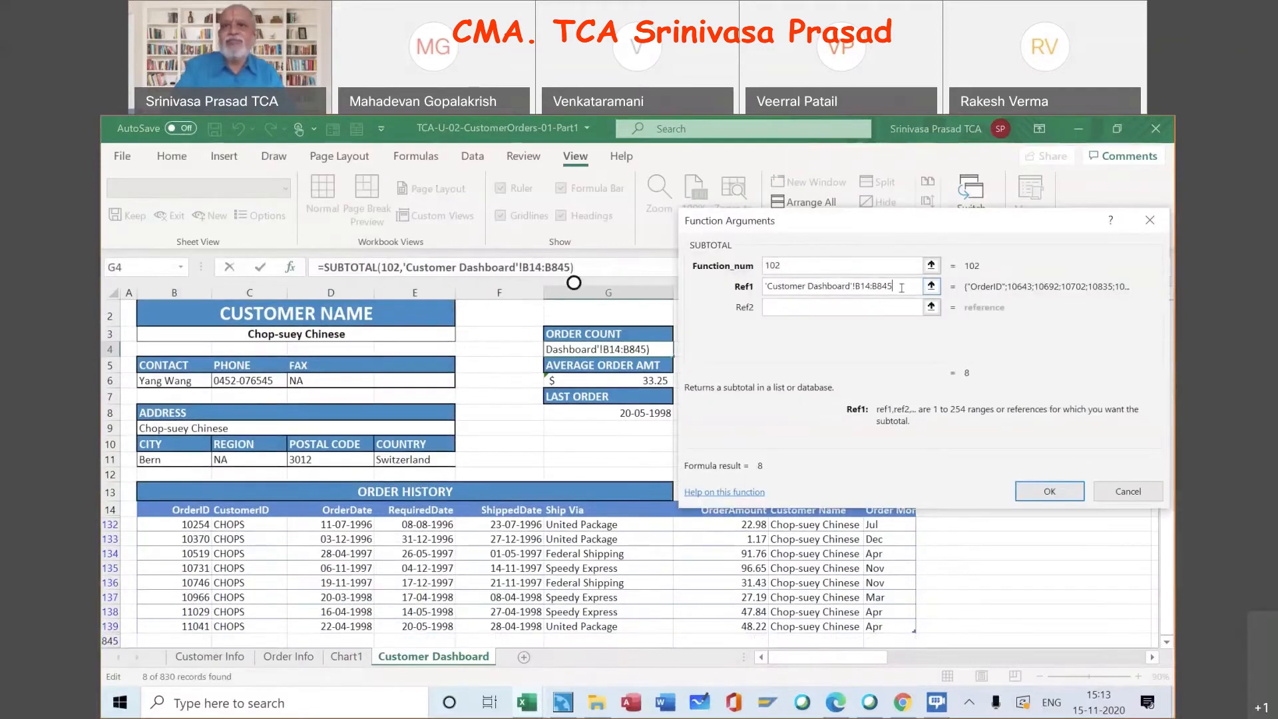
key(BackSpace)
key(BackSpace)
key(BackSpace)
key(BackSpace)
key(BackSpace)
key(BackSpace)
key(BackSpace)
key(BackSpace)
key(BackSpace)
key(BackSpace)
key(BackSpace)
key(BackSpace)
key(BackSpace)
key(BackSpace)
key(BackSpace)
key(BackSpace)
key(BackSpace)
key(BackSpace)
key(BackSpace)
key(BackSpace)
key(BackSpace)
key(BackSpace)
key(BackSpace)
key(BackSpace)
key(BackSpace)
key(BackSpace)
key(BackSpace)
key(BackSpace)
key(BackSpace)
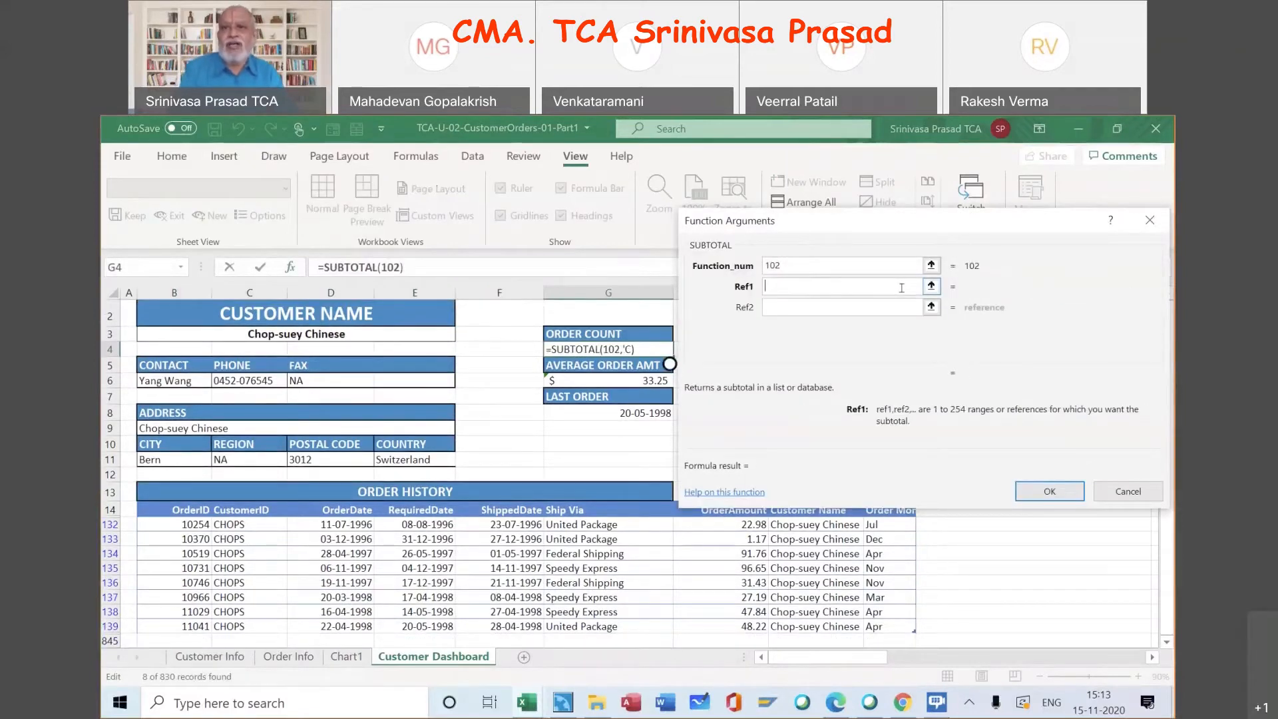
click(805, 265)
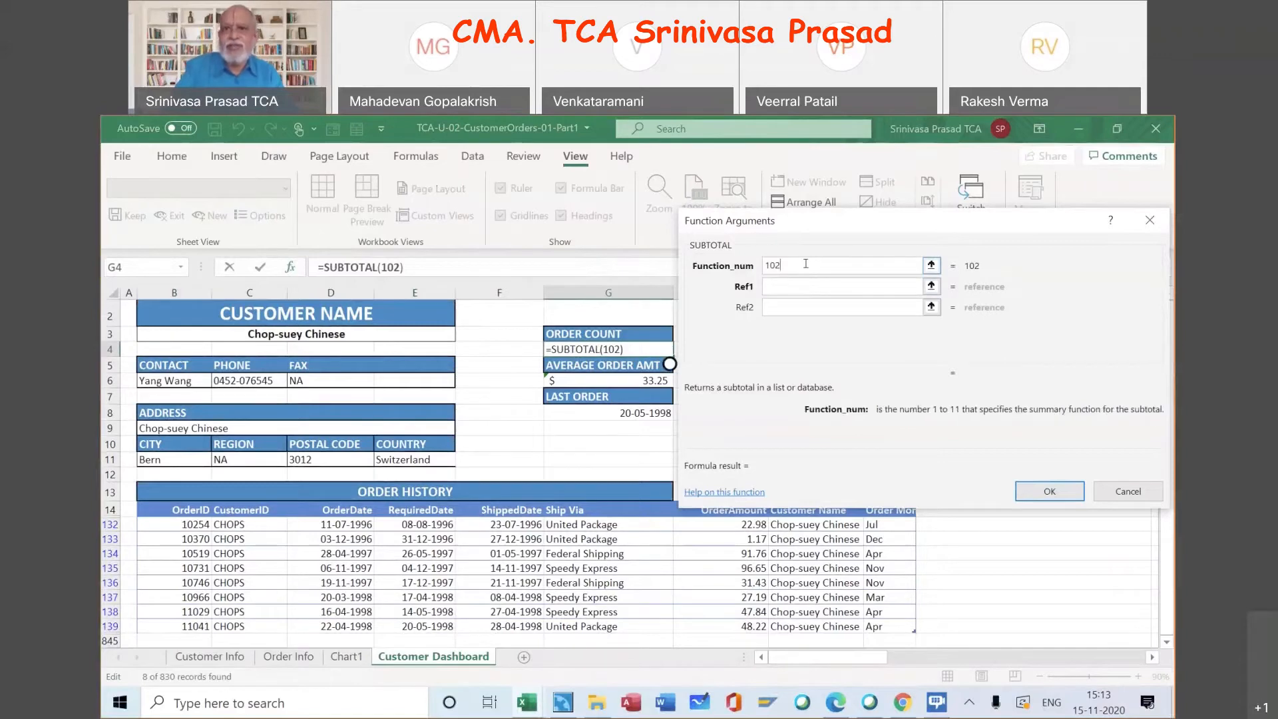
key(BackSpace)
key(BackSpace)
key(BackSpace)
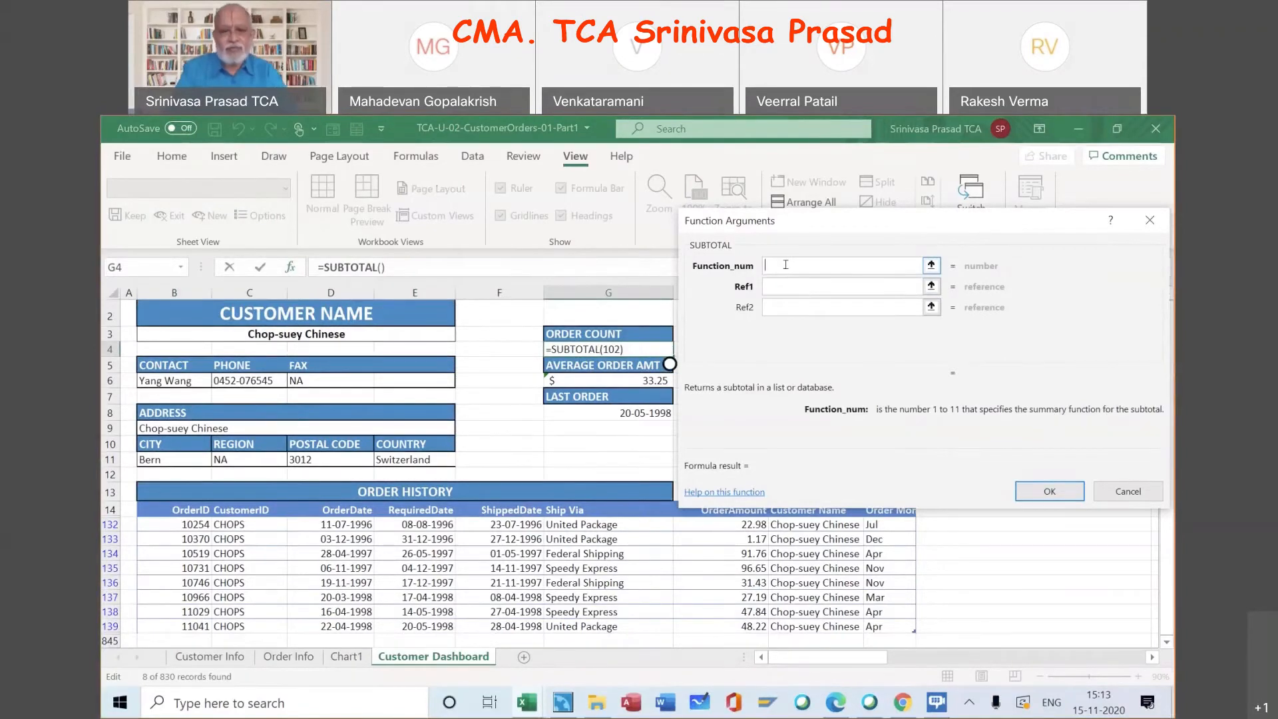
text(10)
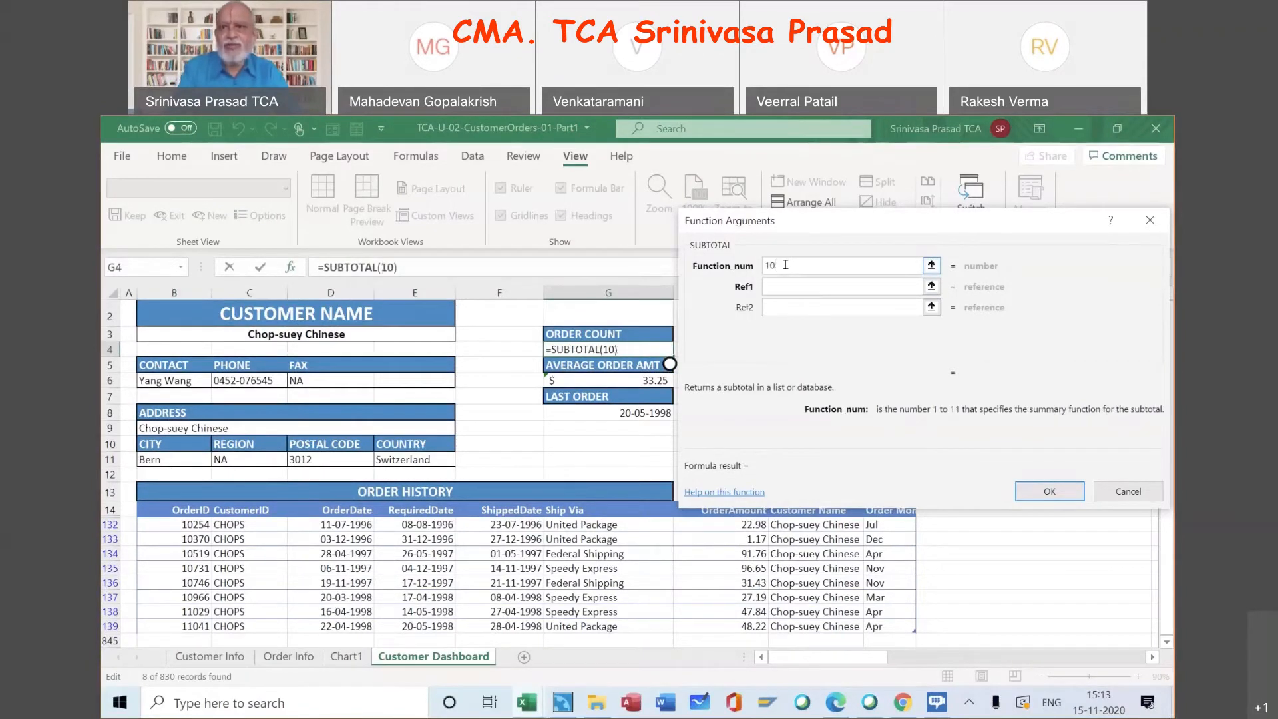
text(2)
click(789, 291)
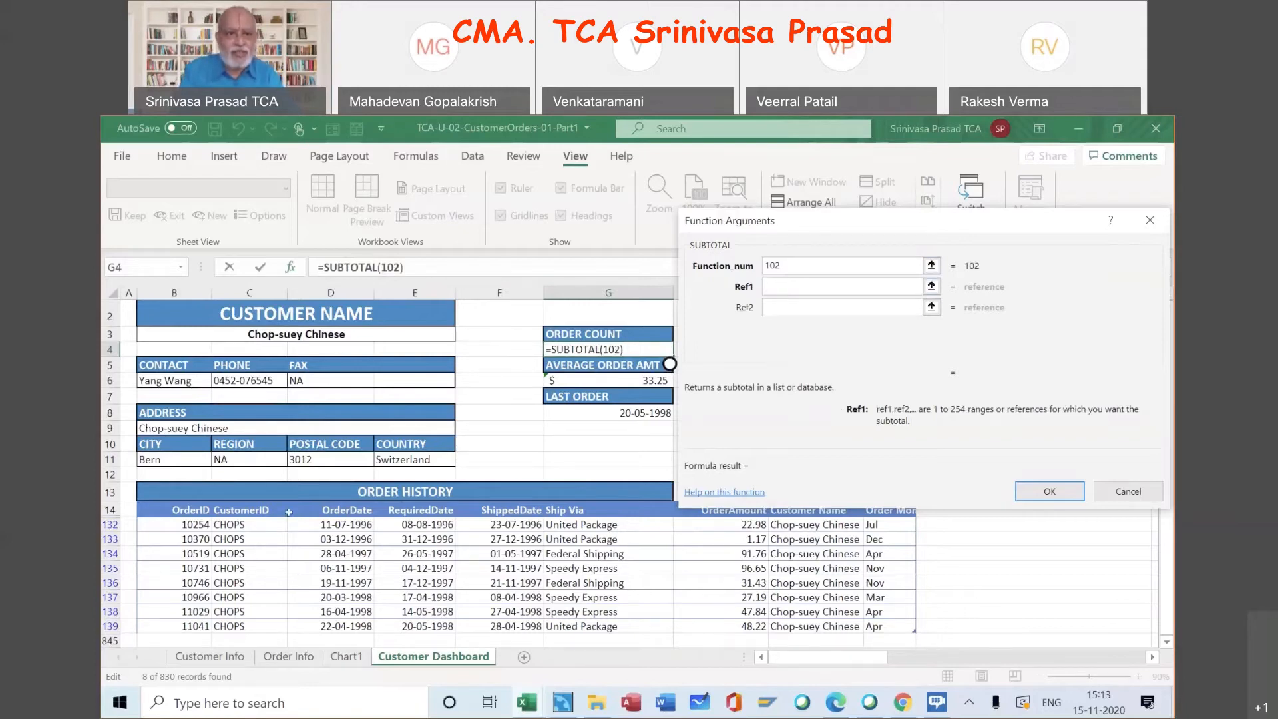
click(190, 509)
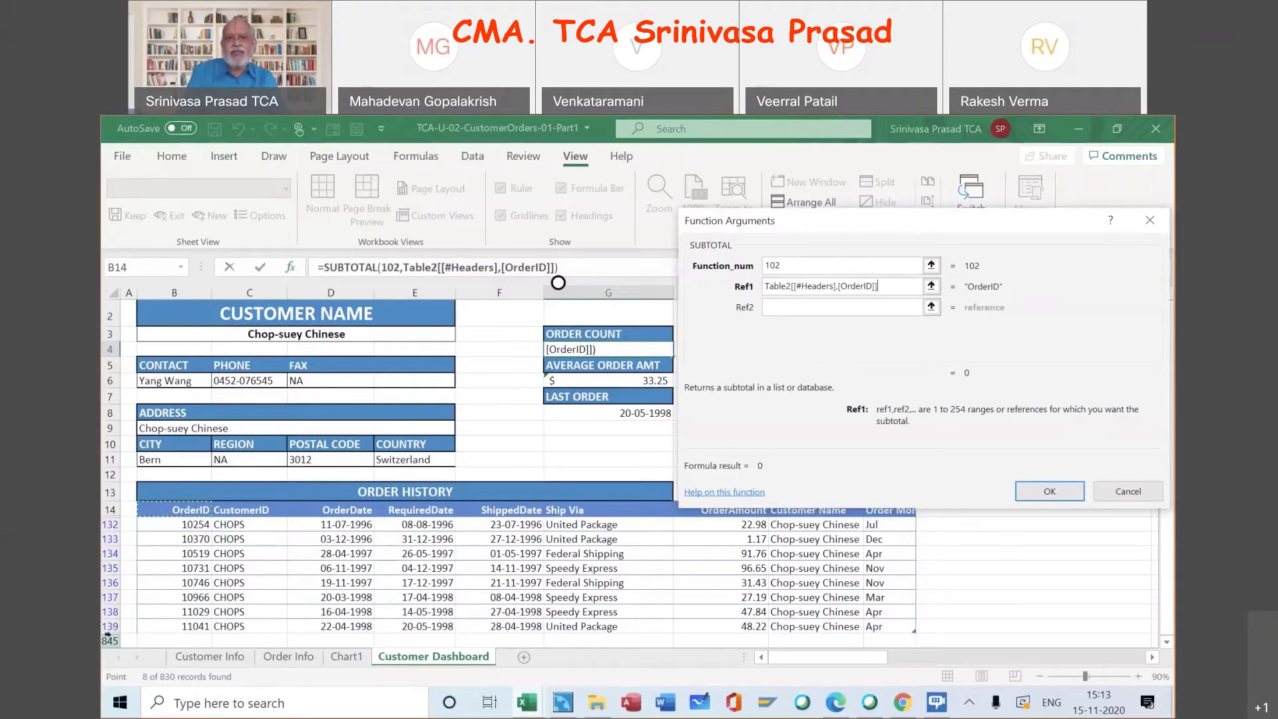
click(1125, 488)
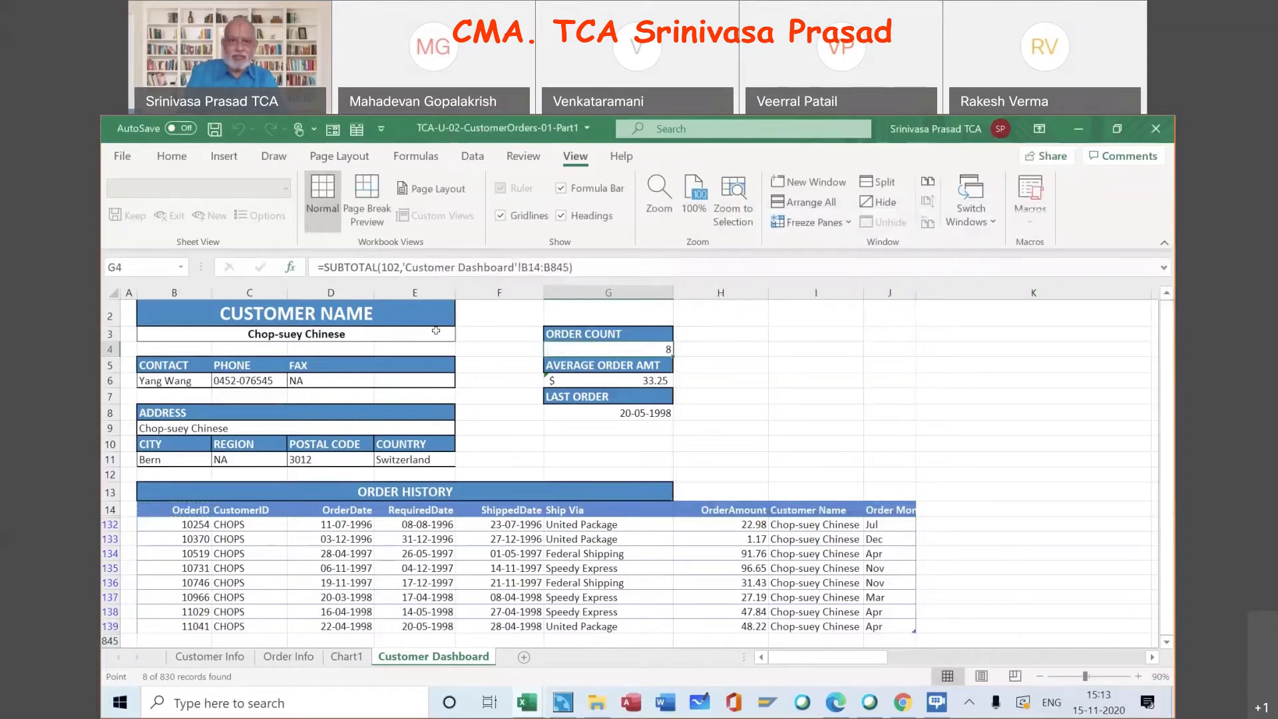
Choose Eastern Connection as the customer in B3 to test the order metrics
click(436, 331)
click(463, 335)
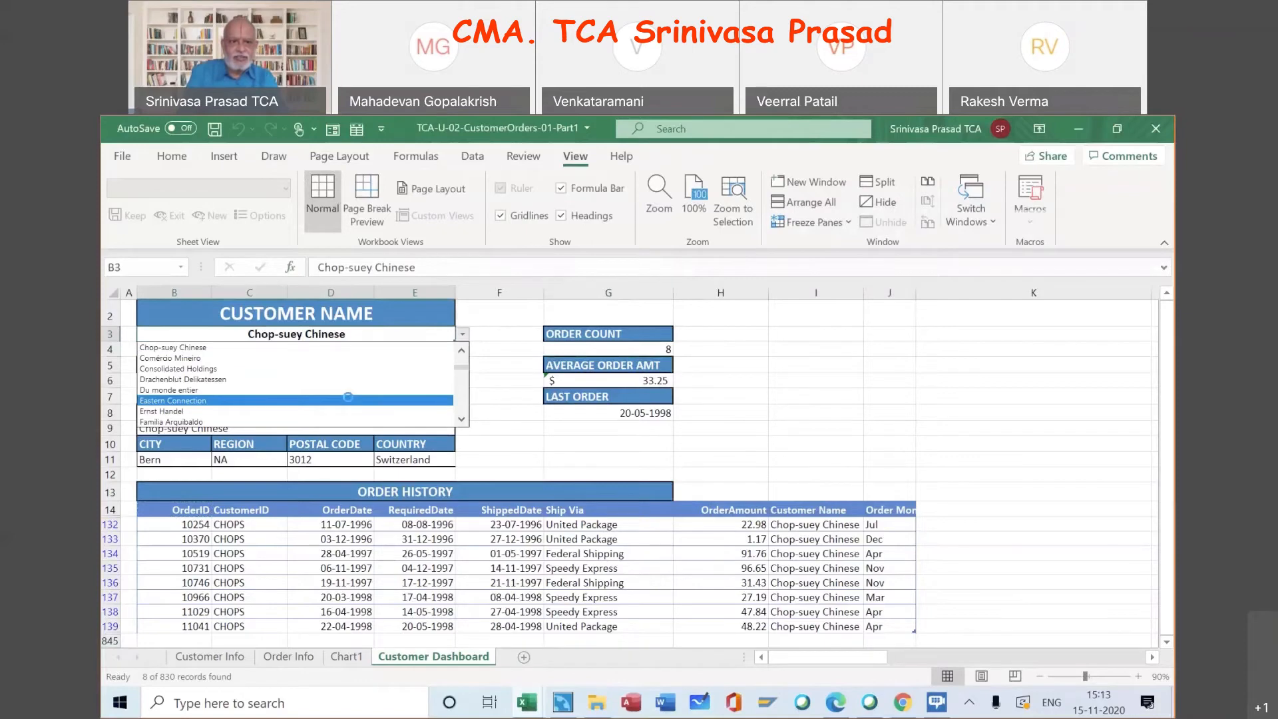
click(347, 400)
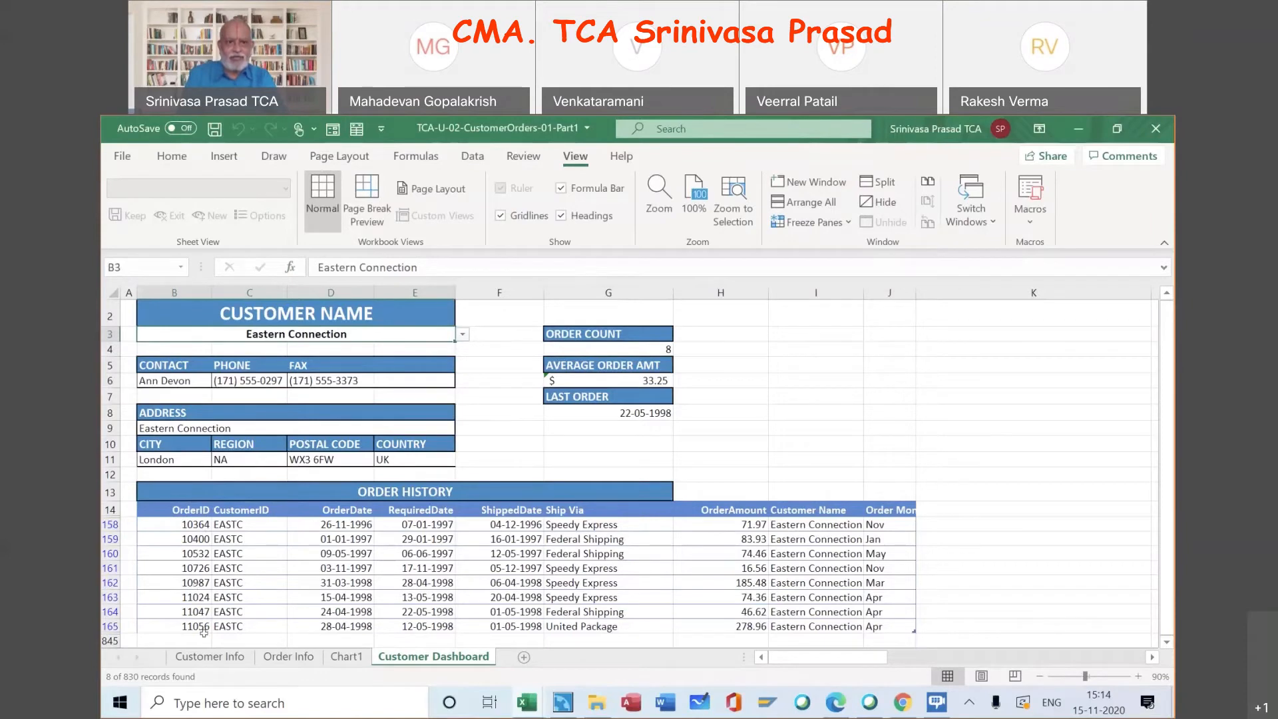
Try replacing the first reference of the G4 SUBTOTAL with the OrderID range B14:B845 picked on the dashboard
click(598, 352)
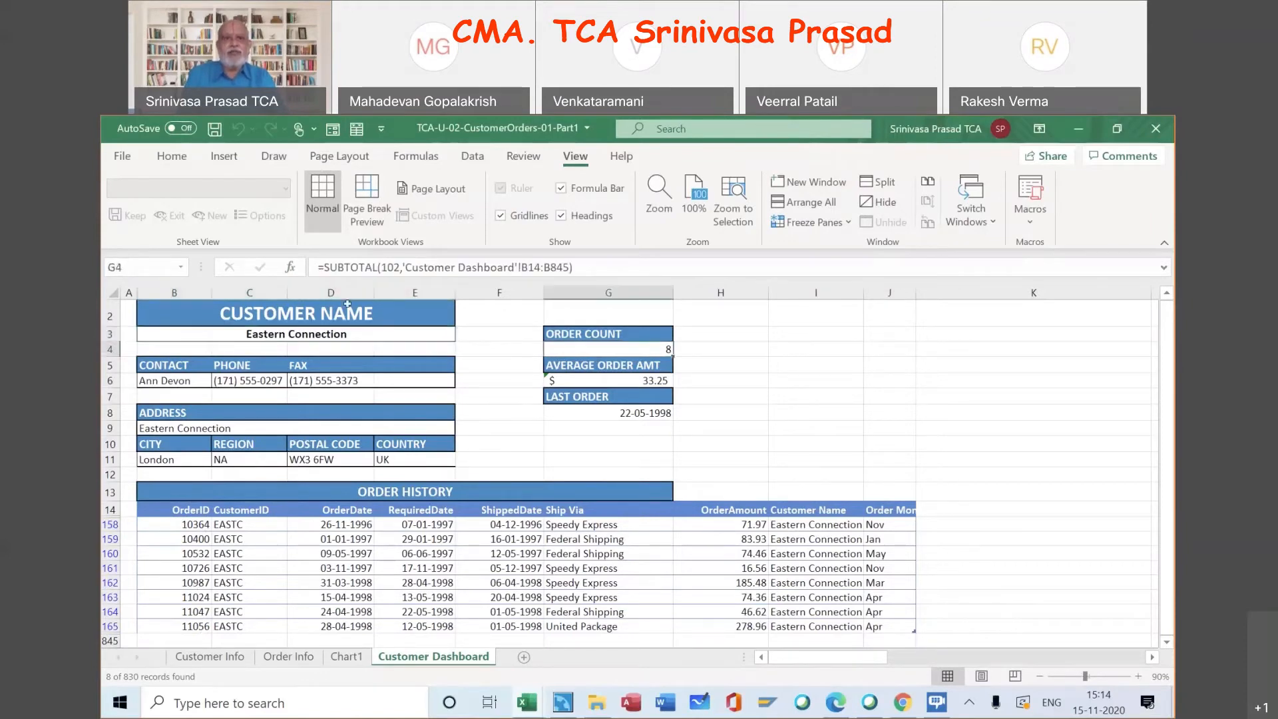
click(290, 267)
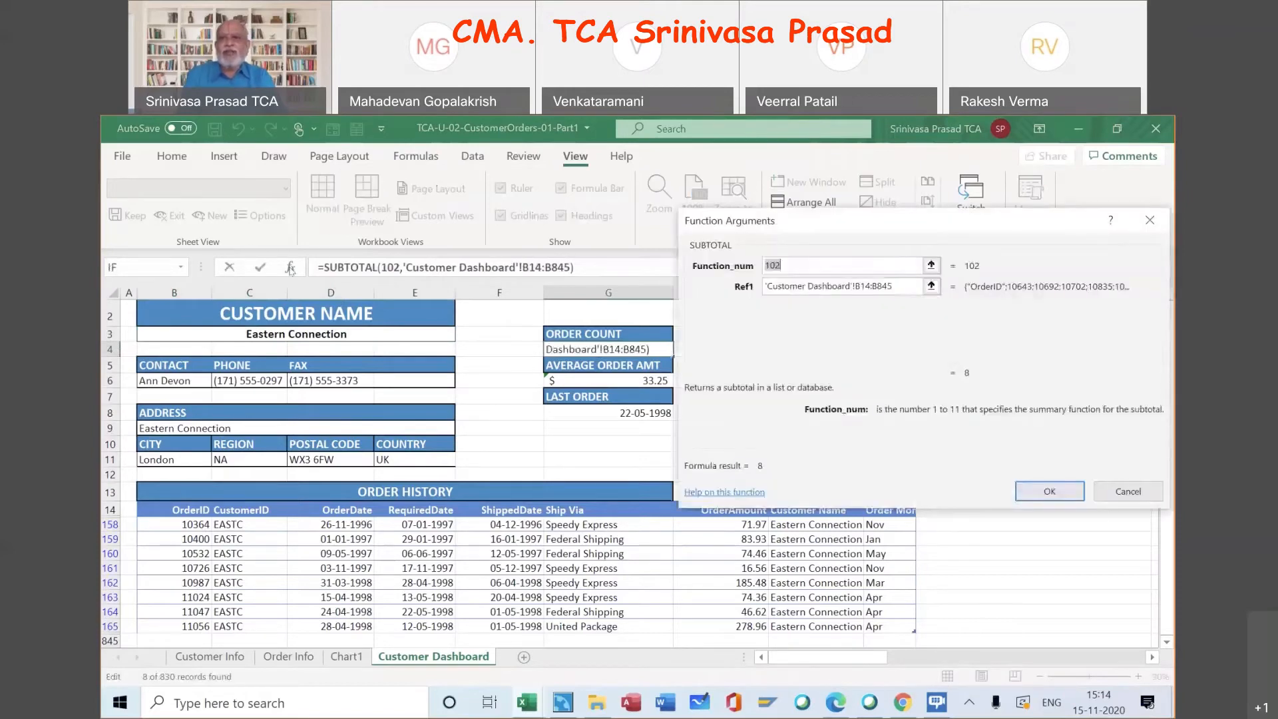
click(892, 286)
key(BackSpace)
key(BackSpace)
key(BackSpace)
key(BackSpace)
key(BackSpace)
key(BackSpace)
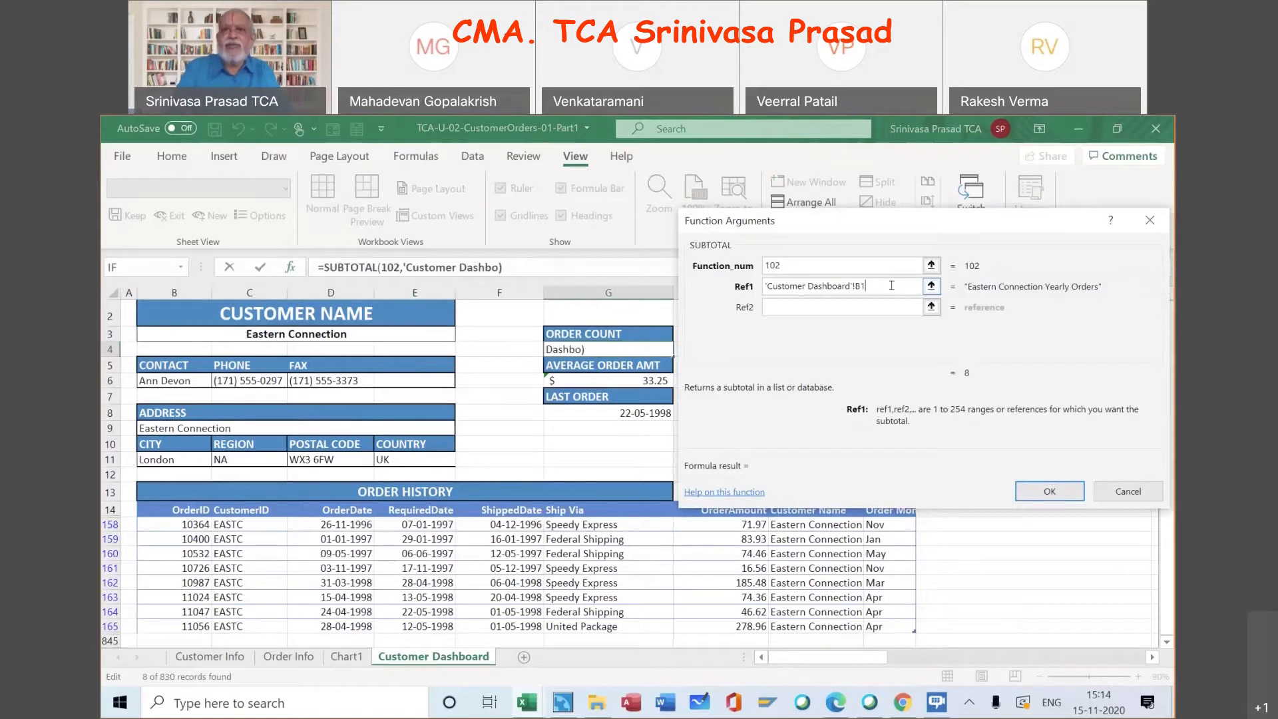
key(BackSpace)
key(BackSpace)
key(BackSpace)
key(BackSpace)
key(BackSpace)
key(BackSpace)
key(BackSpace)
key(BackSpace)
key(BackSpace)
key(BackSpace)
key(BackSpace)
key(BackSpace)
key(BackSpace)
key(BackSpace)
key(BackSpace)
key(BackSpace)
key(BackSpace)
key(BackSpace)
key(BackSpace)
key(BackSpace)
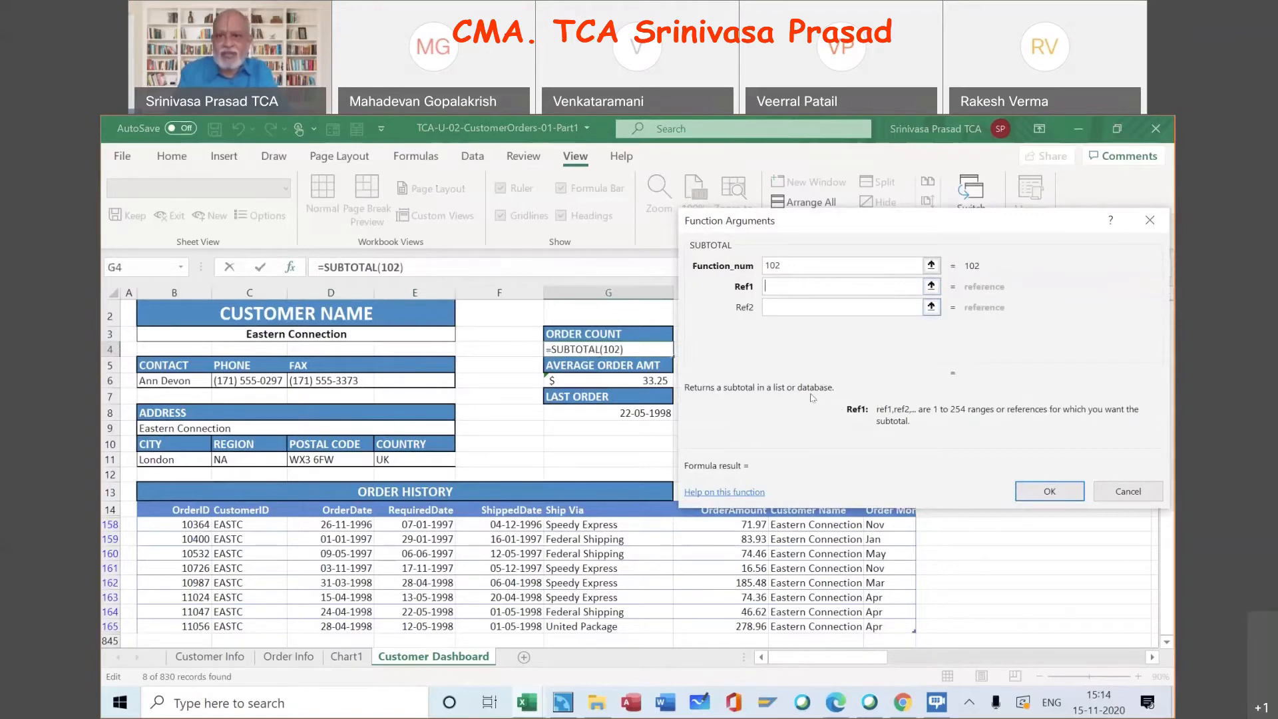
click(184, 509)
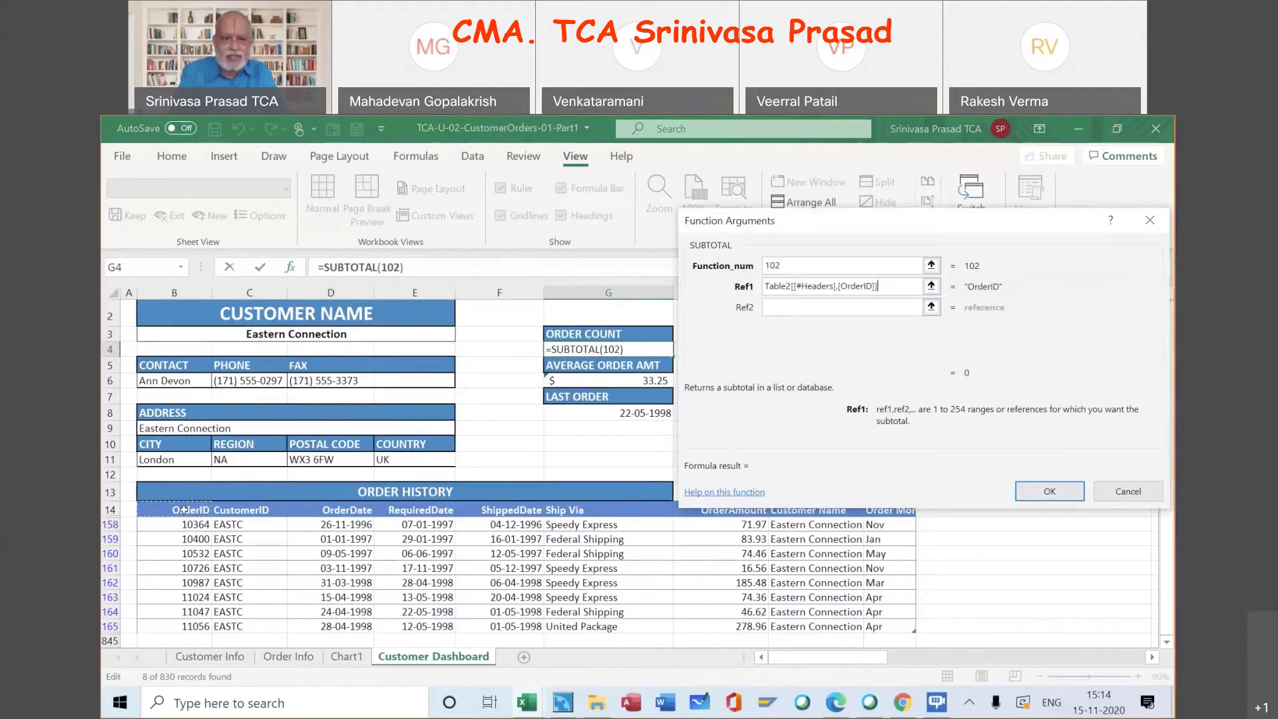
shift+click(182, 639)
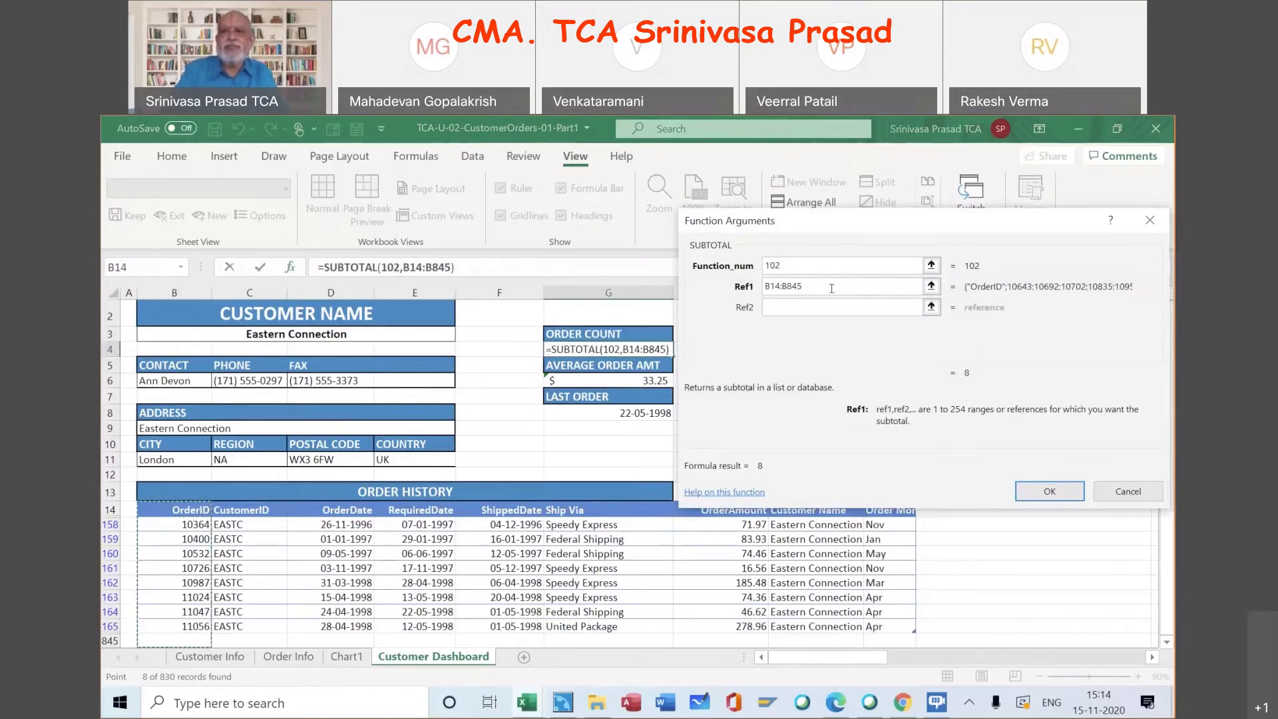
Clear the first reference of the G4 SUBTOTAL and try the whole rows 14:845 in its place
key(BackSpace)
key(BackSpace)
key(BackSpace)
key(BackSpace)
key(BackSpace)
key(BackSpace)
key(BackSpace)
key(BackSpace)
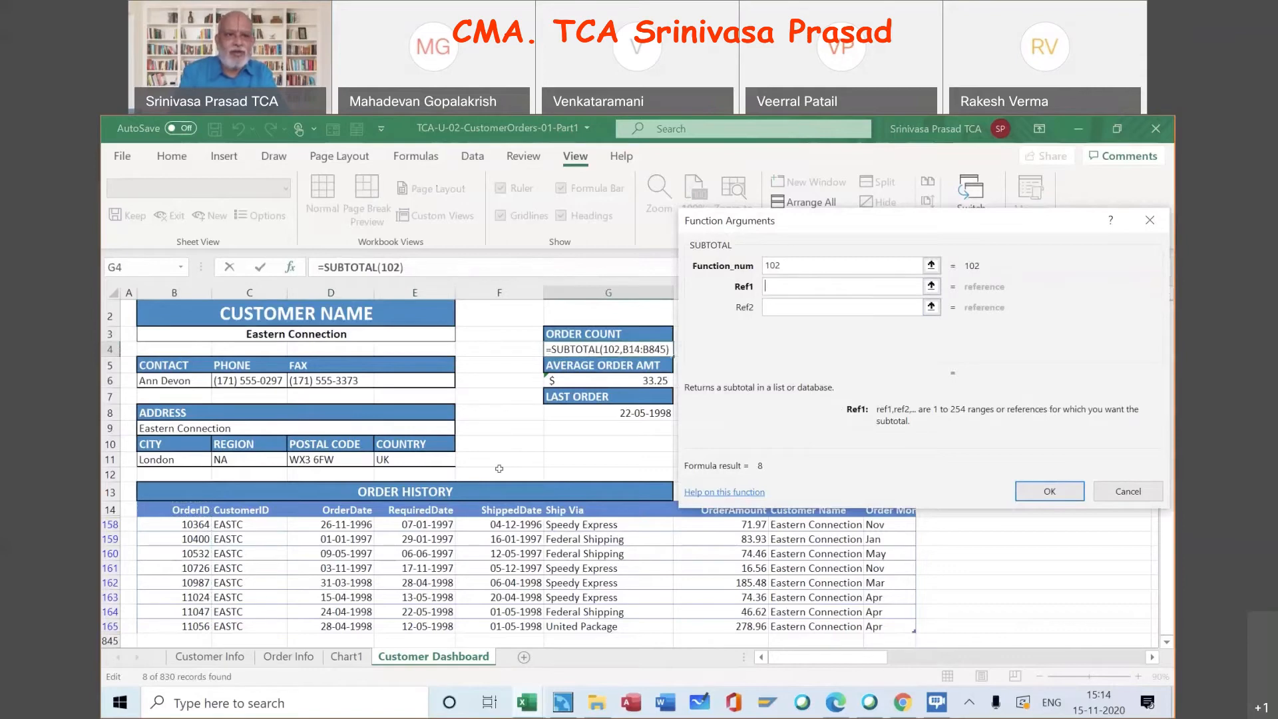
click(178, 504)
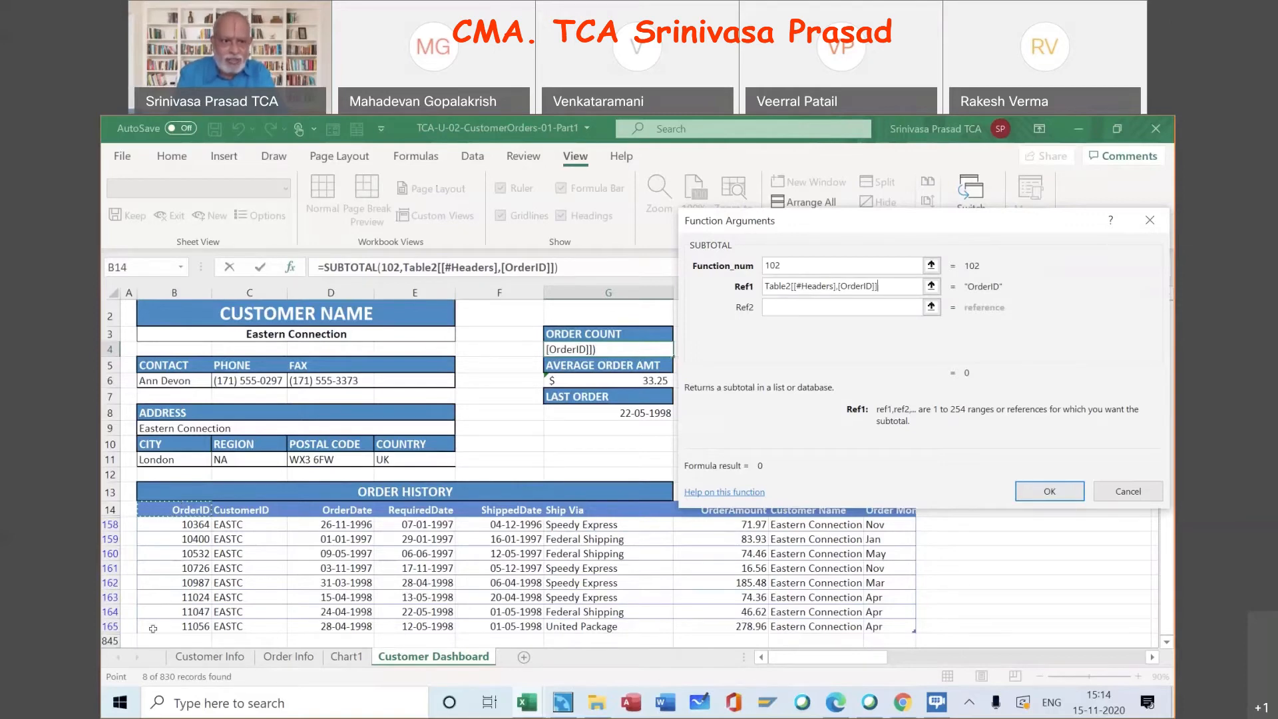
shift+click(106, 641)
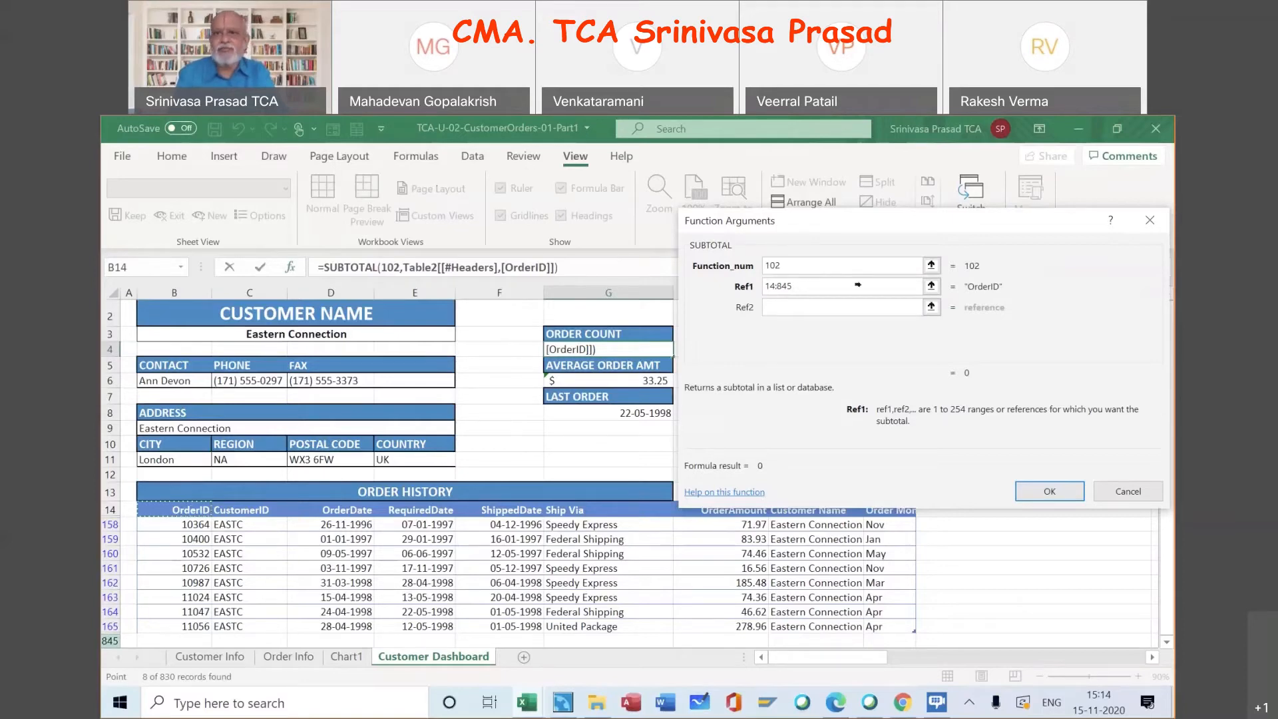
Set the first reference of the G4 SUBTOTAL to the OrderID header cell of Table2 and enter the formula
click(799, 285)
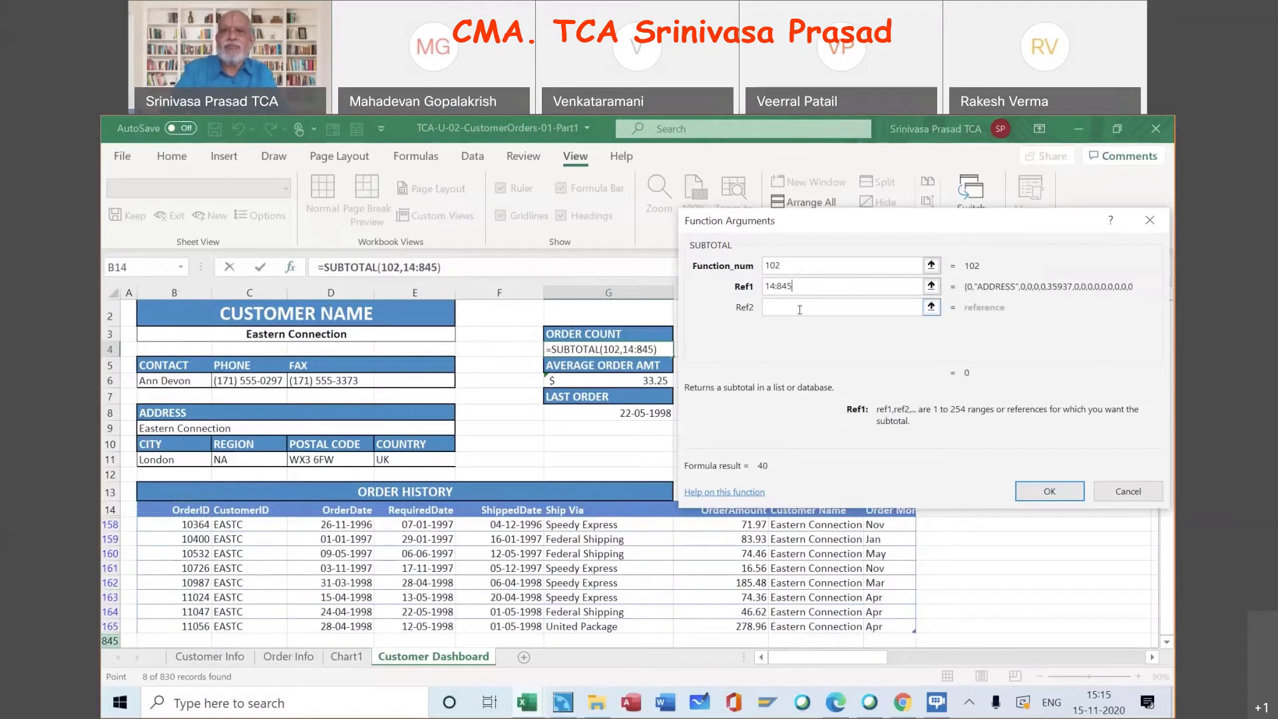
key(BackSpace)
key(BackSpace)
key(BackSpace)
key(BackSpace)
key(BackSpace)
key(BackSpace)
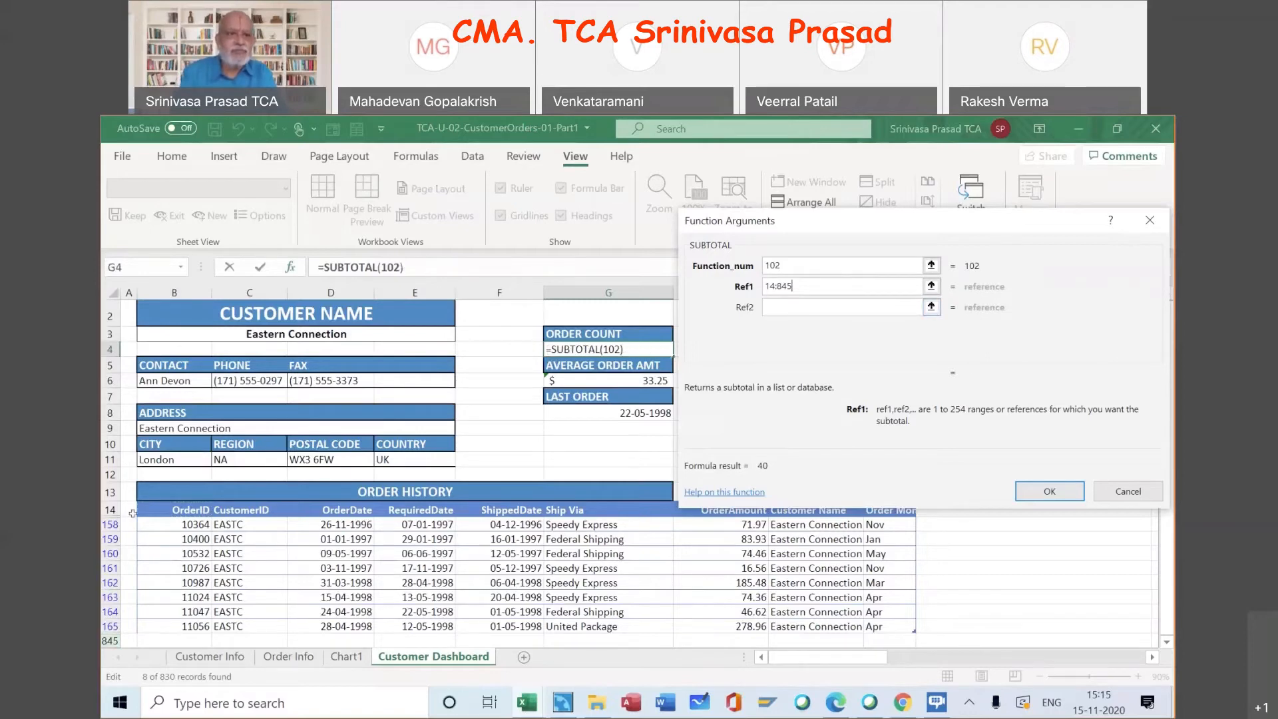
click(176, 510)
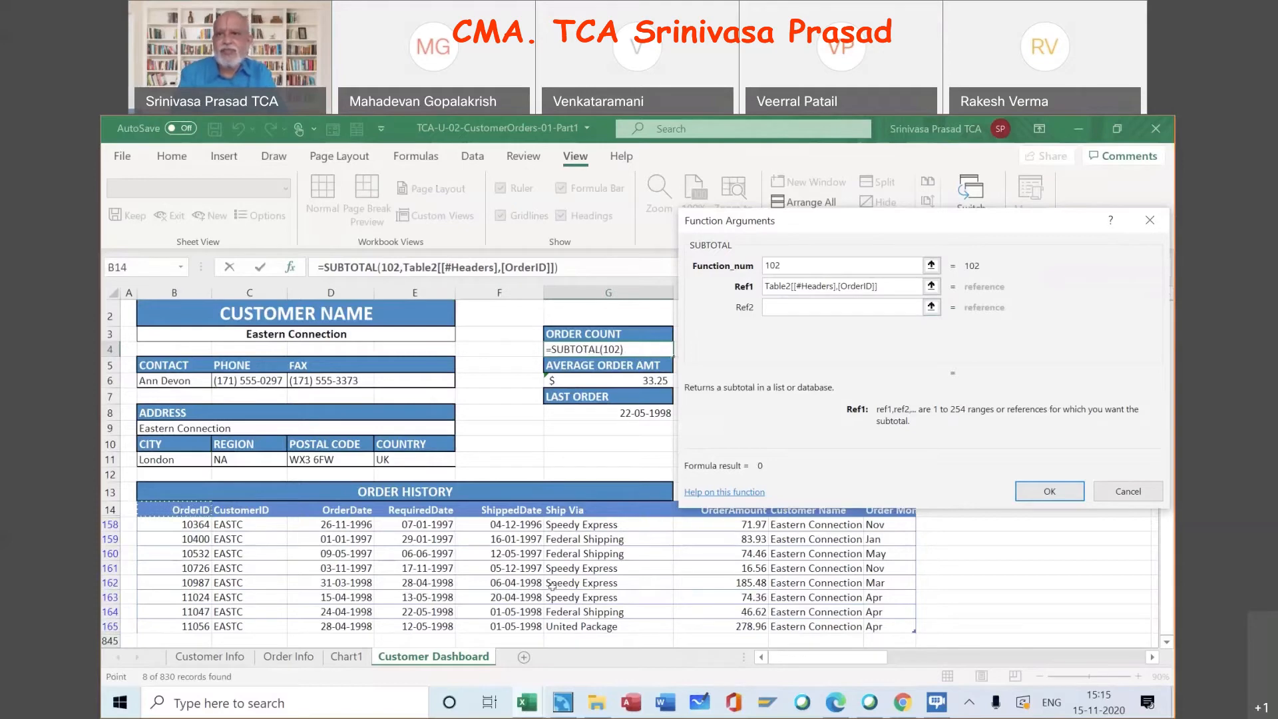
click(1055, 489)
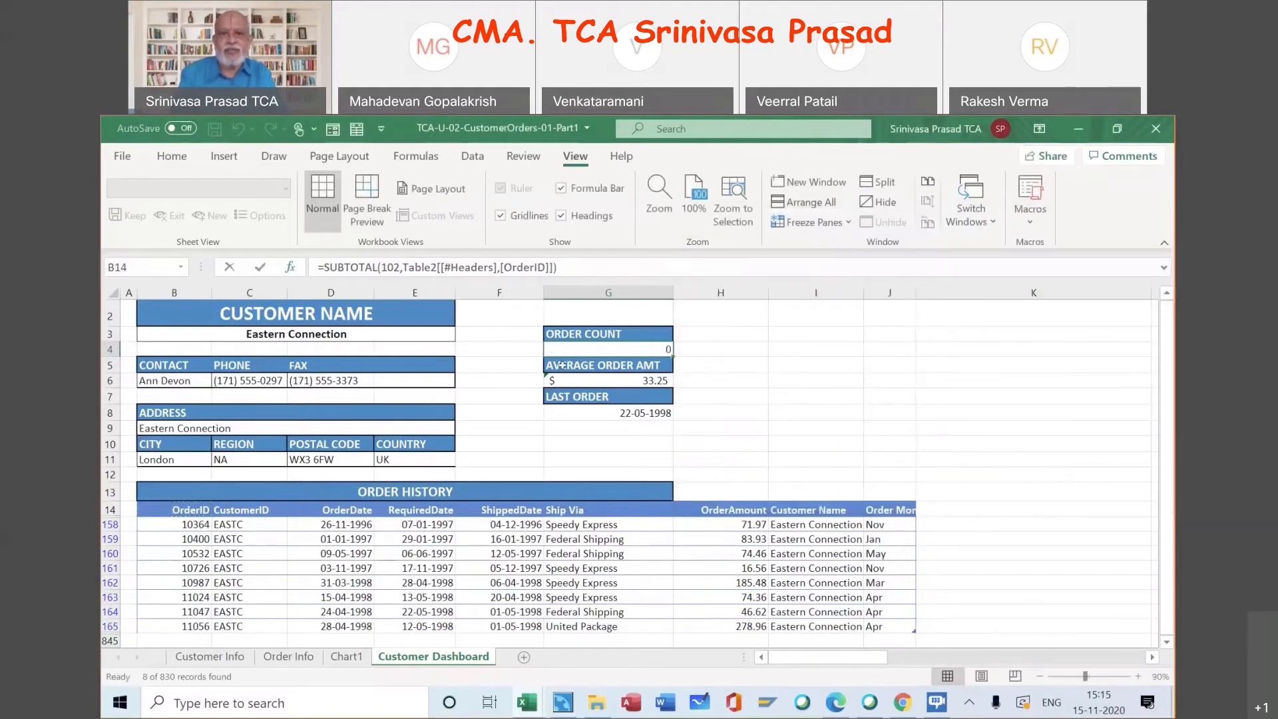
Reopen the function arguments of the G4 SUBTOTAL and set its function number to 102
click(585, 351)
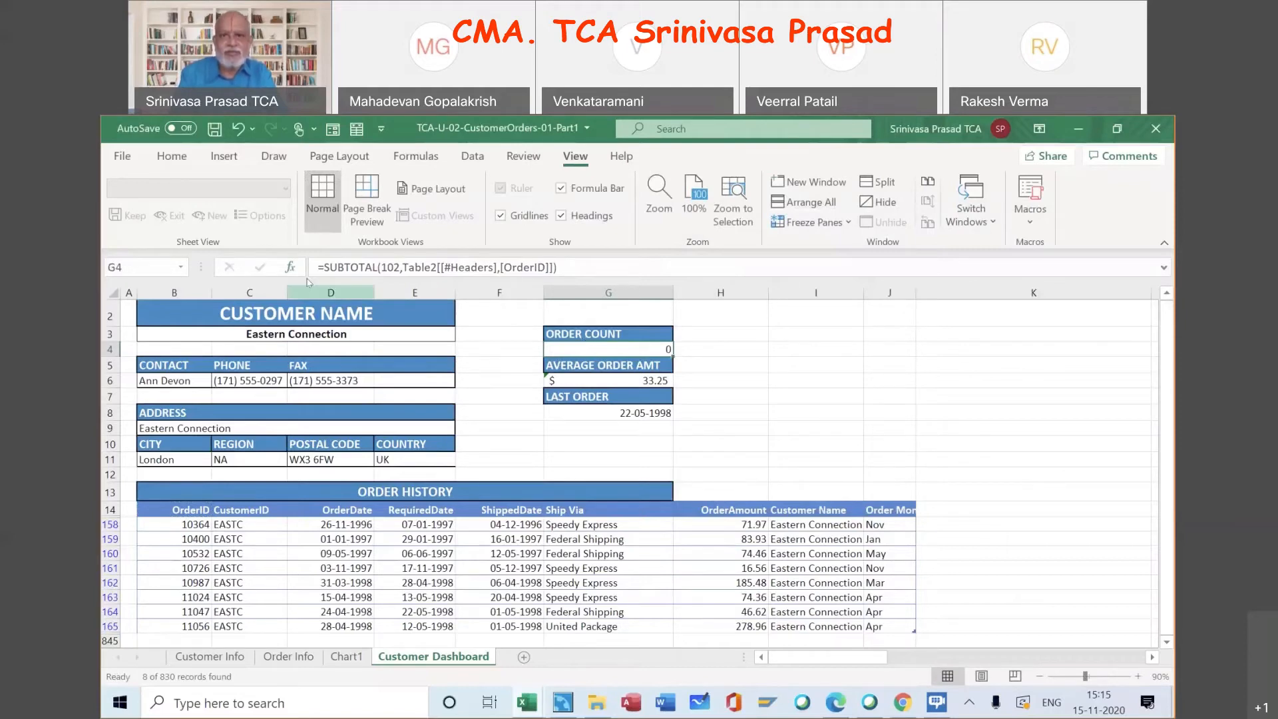
click(288, 266)
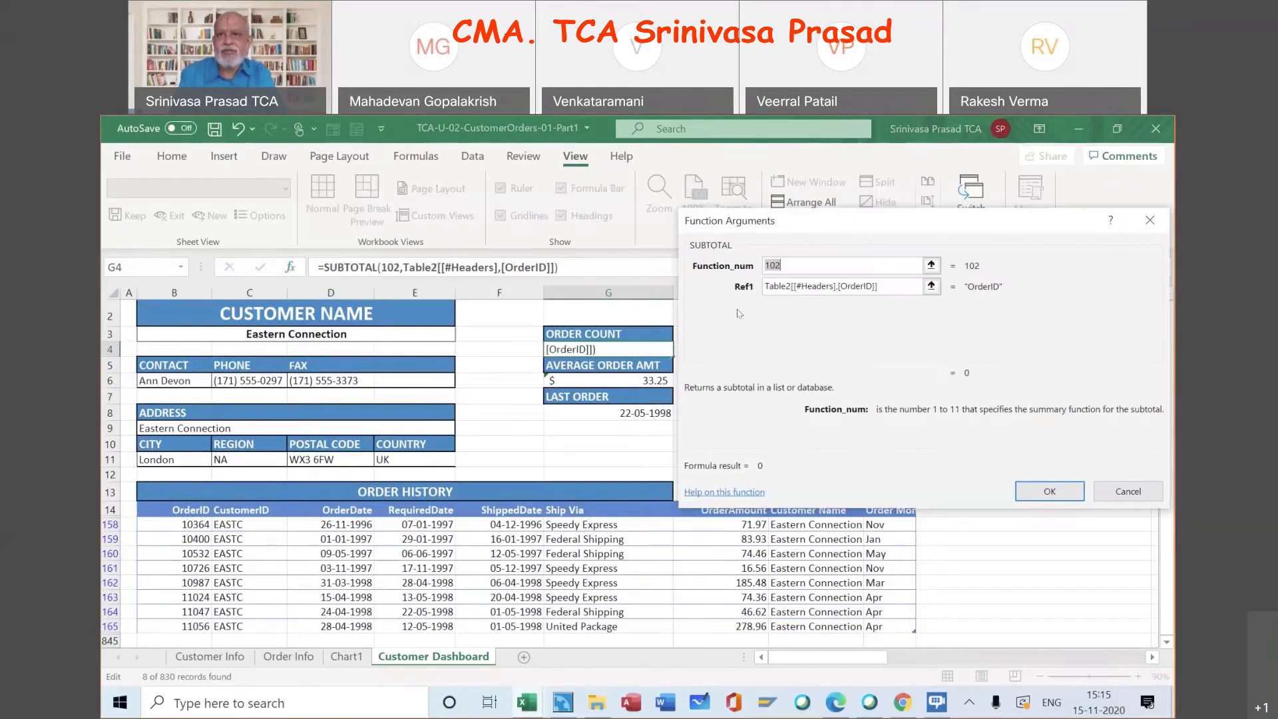
click(190, 510)
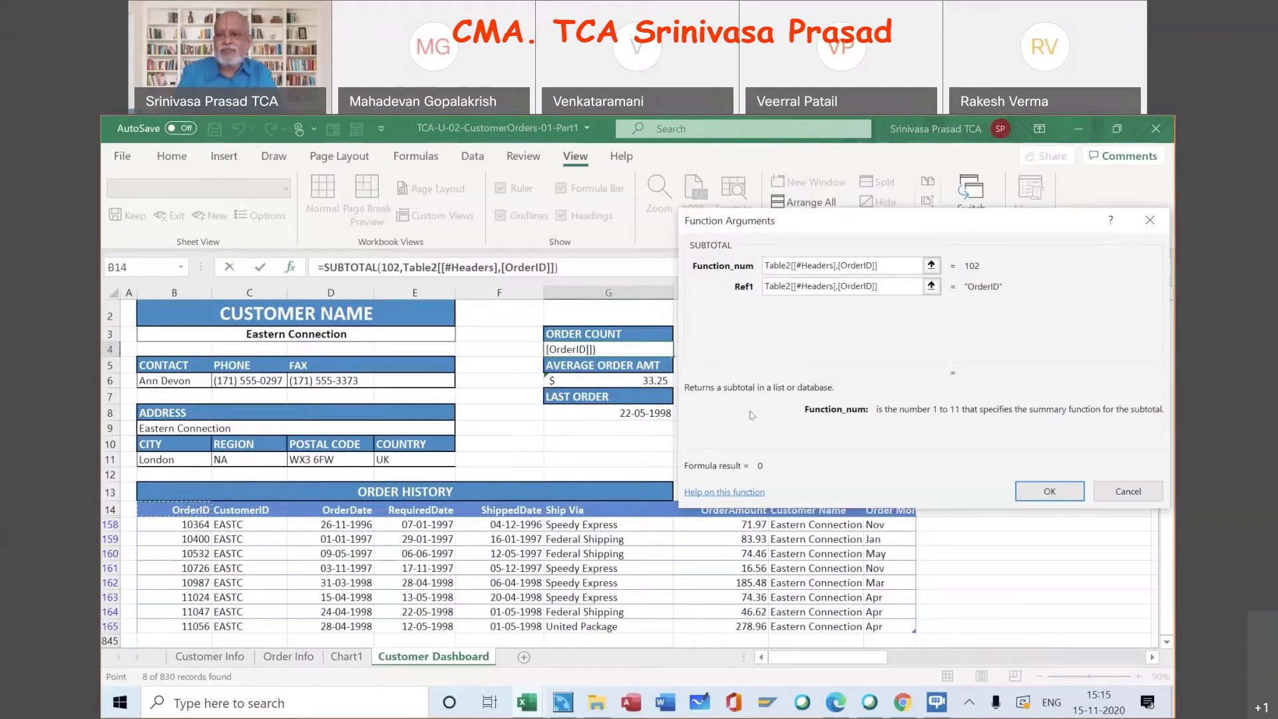
key(BackSpace)
key(BackSpace)
key(BackSpace)
key(BackSpace)
key(BackSpace)
key(BackSpace)
key(BackSpace)
key(BackSpace)
key(BackSpace)
key(BackSpace)
key(BackSpace)
key(BackSpace)
key(BackSpace)
key(BackSpace)
key(BackSpace)
key(BackSpace)
key(BackSpace)
key(BackSpace)
key(BackSpace)
key(BackSpace)
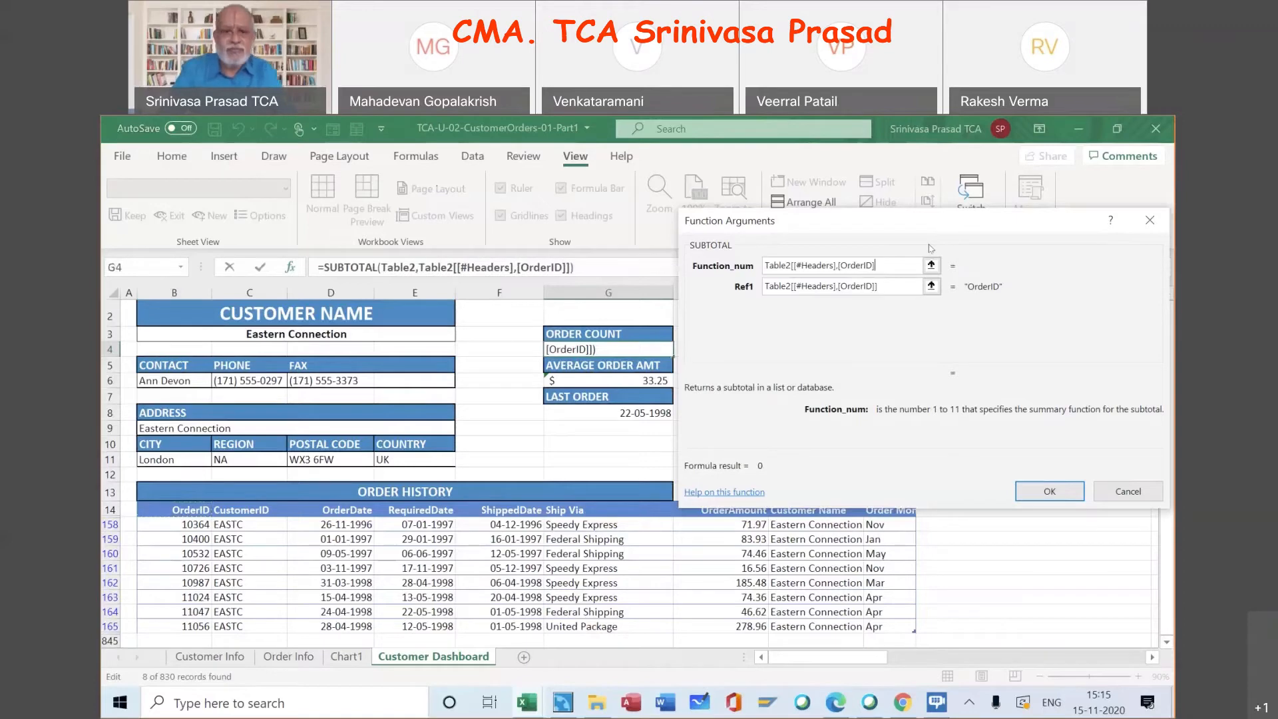
text(102)
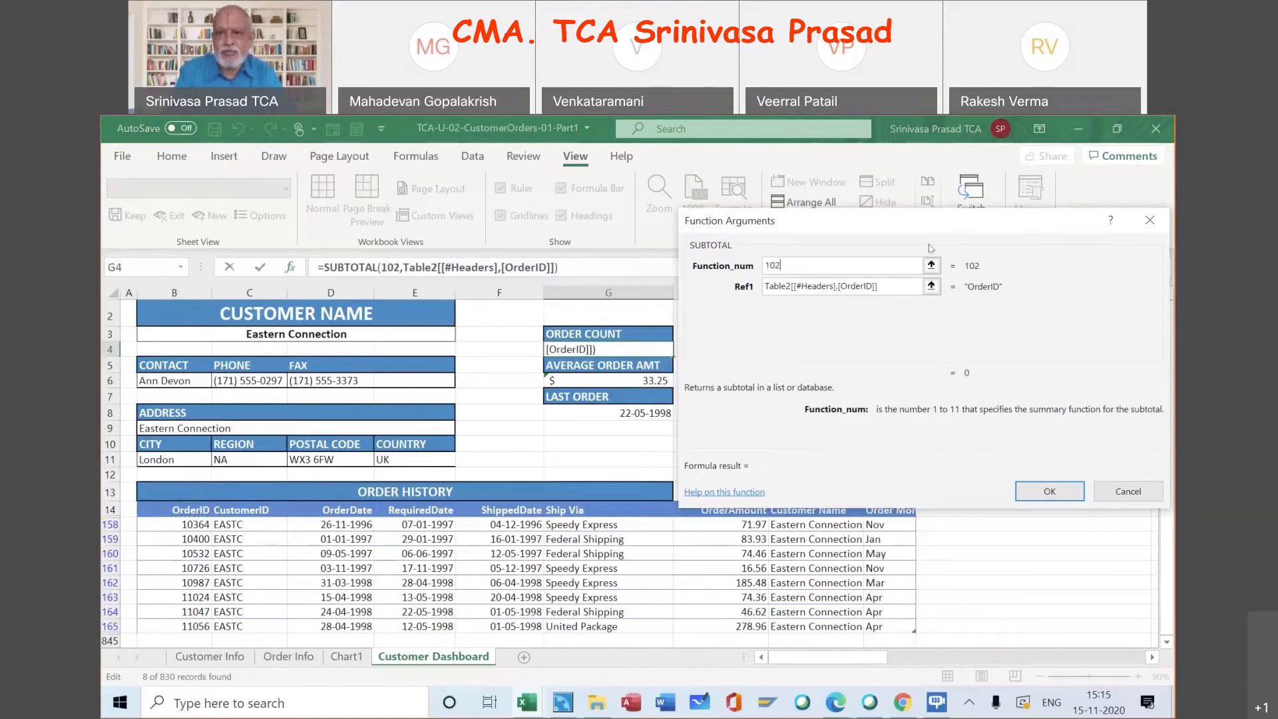
Replace the first reference of the G4 SUBTOTAL with the OrderID range B14:B844 and enter the formula
click(881, 283)
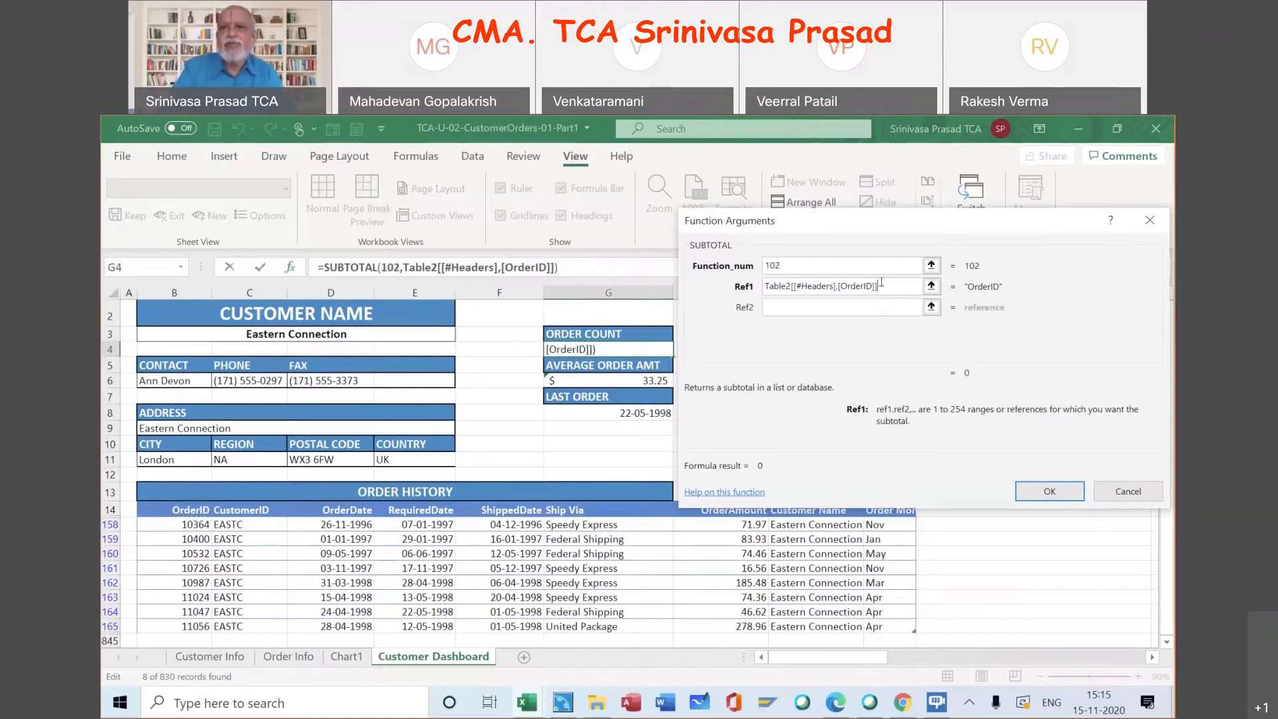
key(BackSpace)
key(BackSpace)
key(BackSpace)
key(BackSpace)
key(BackSpace)
key(BackSpace)
key(BackSpace)
key(BackSpace)
key(BackSpace)
key(BackSpace)
key(BackSpace)
key(BackSpace)
key(BackSpace)
key(BackSpace)
key(BackSpace)
key(BackSpace)
key(BackSpace)
key(BackSpace)
key(BackSpace)
key(BackSpace)
key(BackSpace)
key(BackSpace)
key(BackSpace)
key(BackSpace)
key(BackSpace)
key(BackSpace)
key(BackSpace)
key(BackSpace)
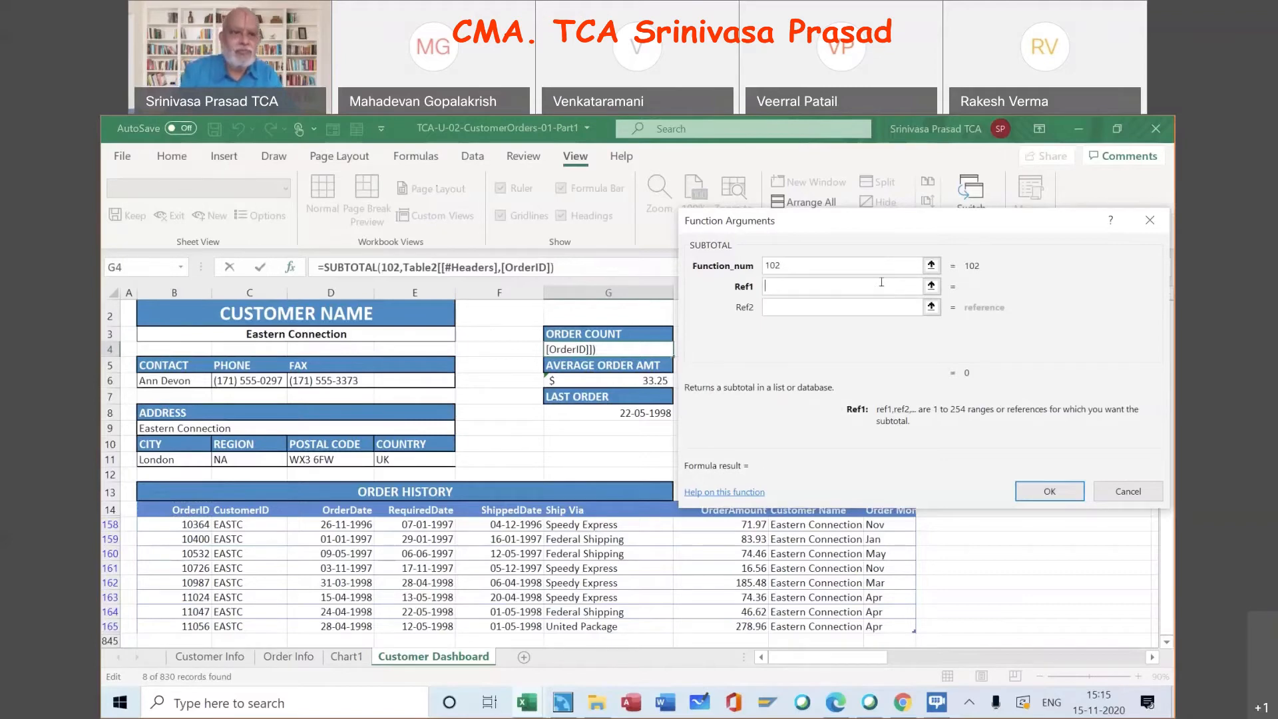
click(187, 509)
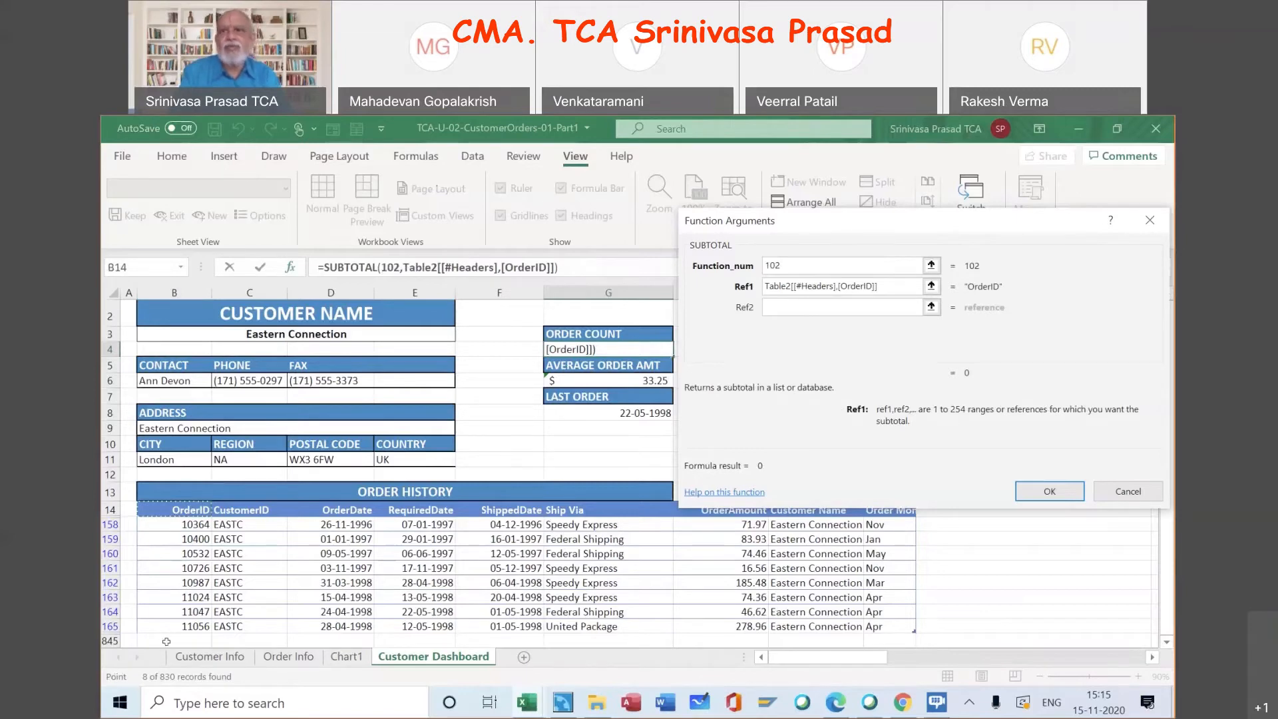
shift+click(166, 641)
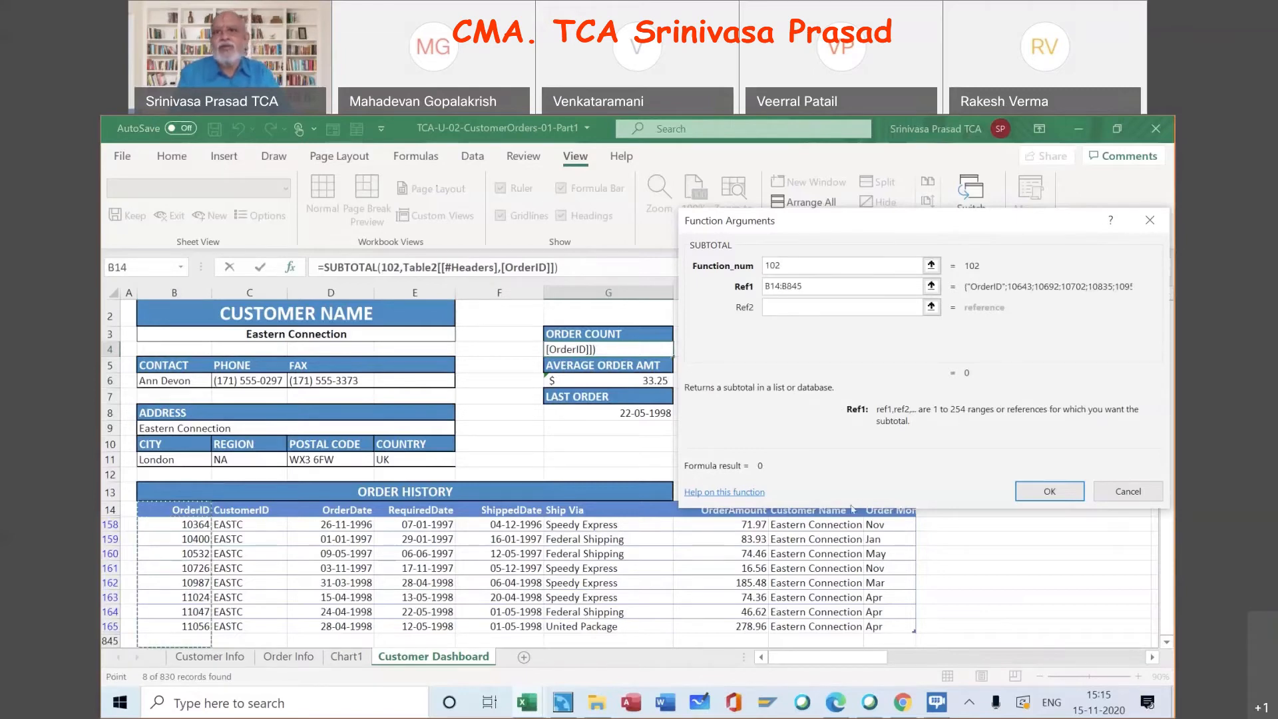
click(826, 285)
key(BackSpace)
text(4)
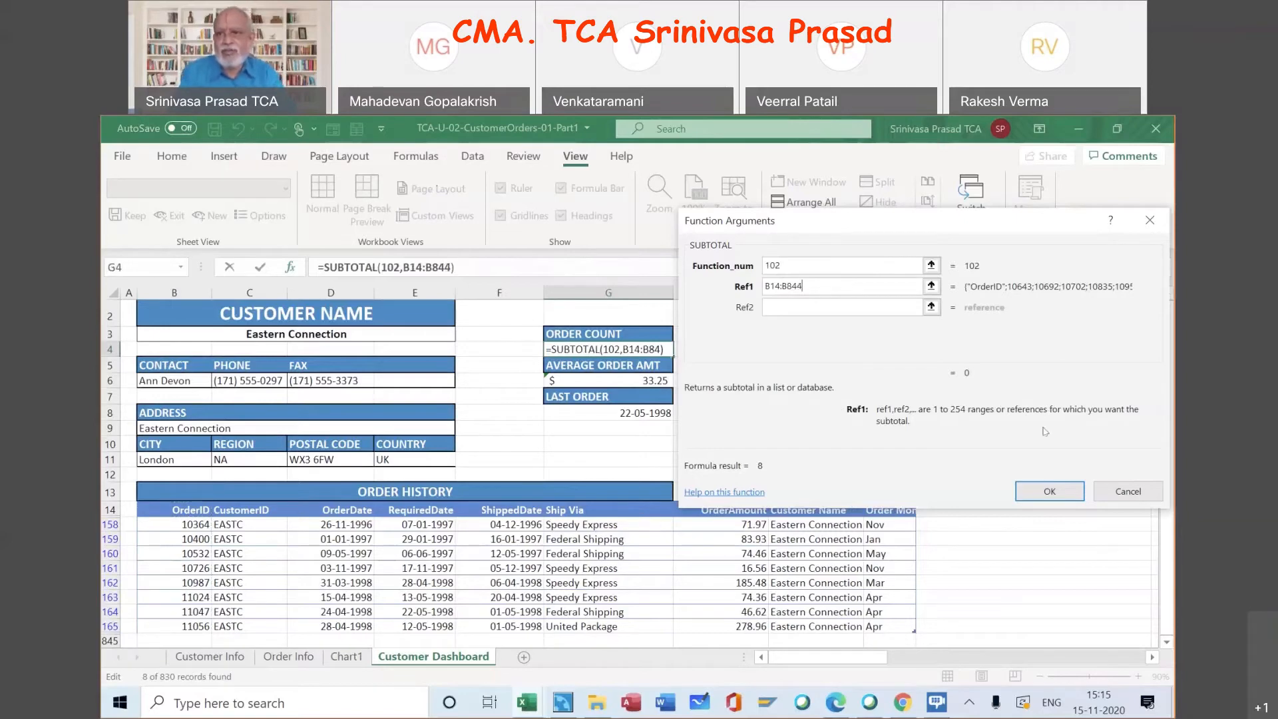
click(1046, 493)
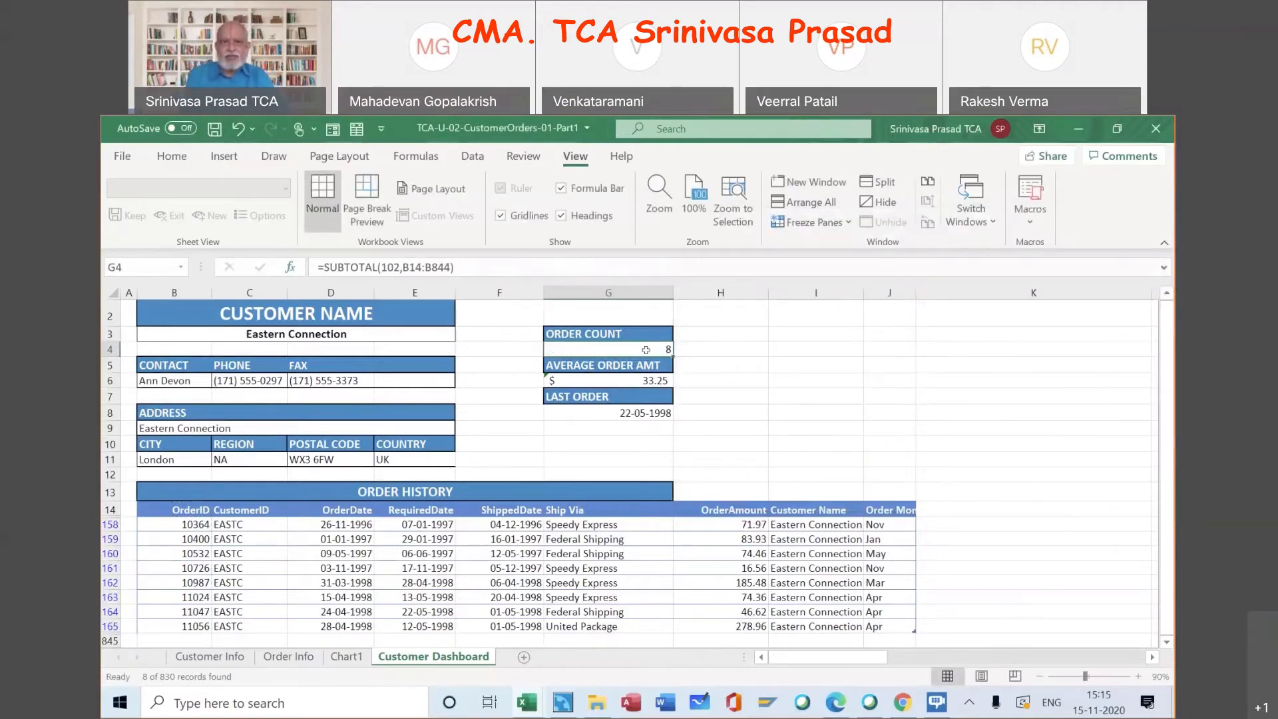
Choose Familia Arquibaldo as the customer in B3 on the dashboard
click(418, 337)
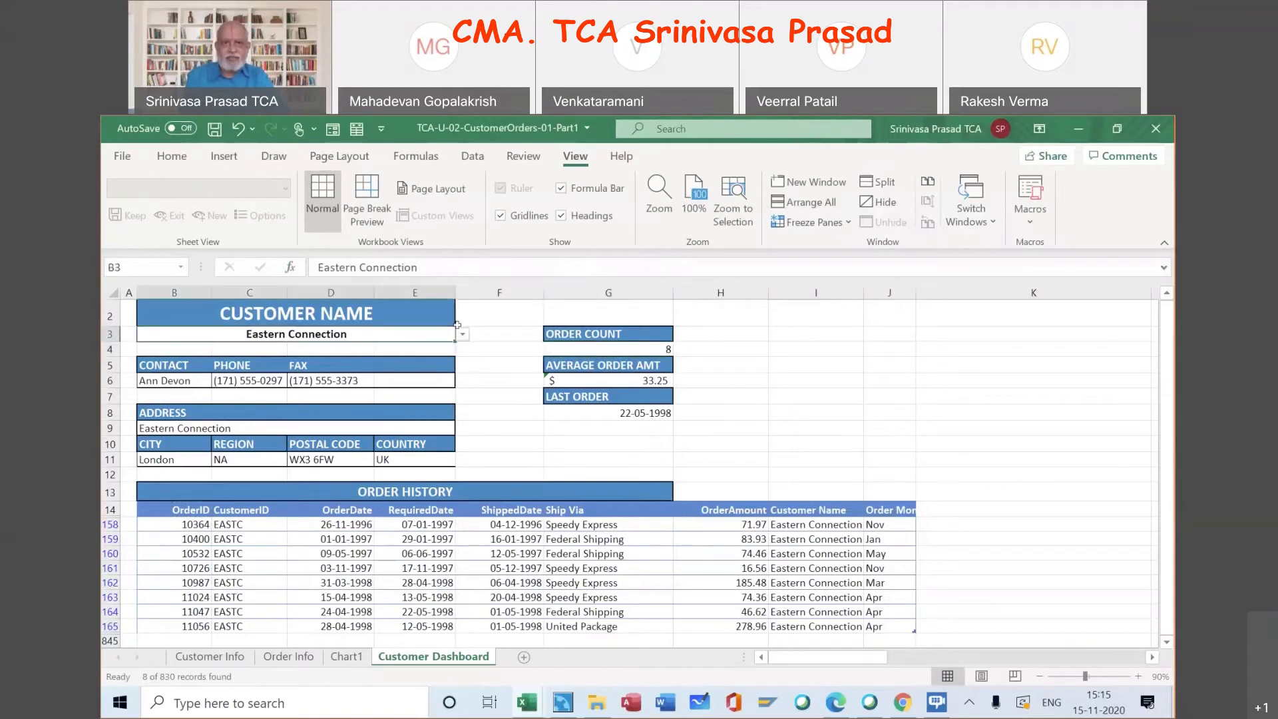
click(462, 335)
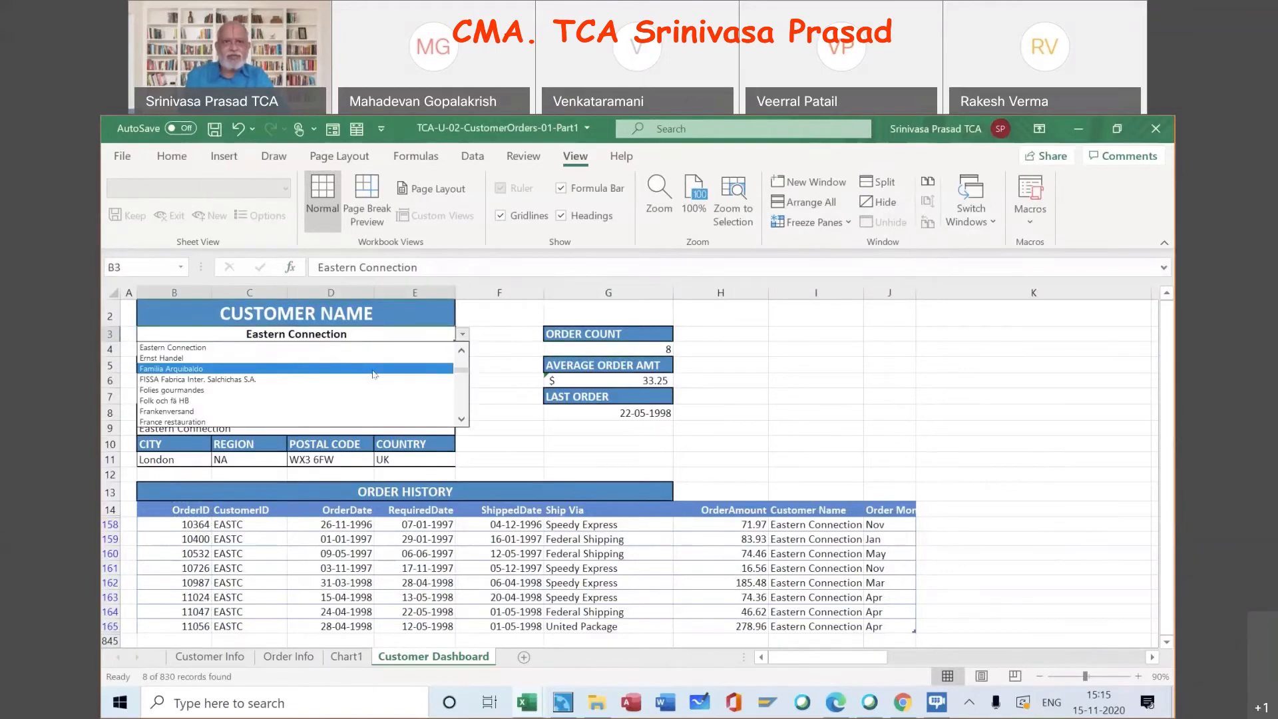
click(374, 370)
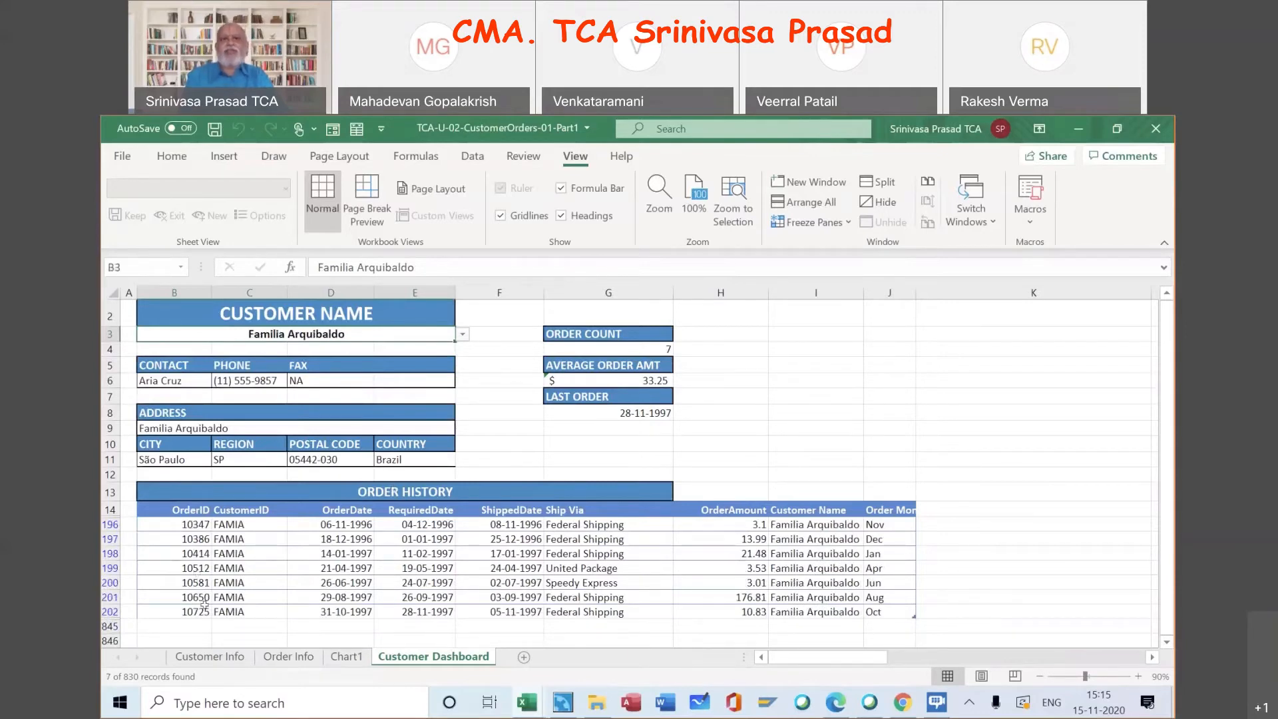
Set the function number of the G4 SUBTOTAL to 2, enter the formula and review its arguments
click(651, 349)
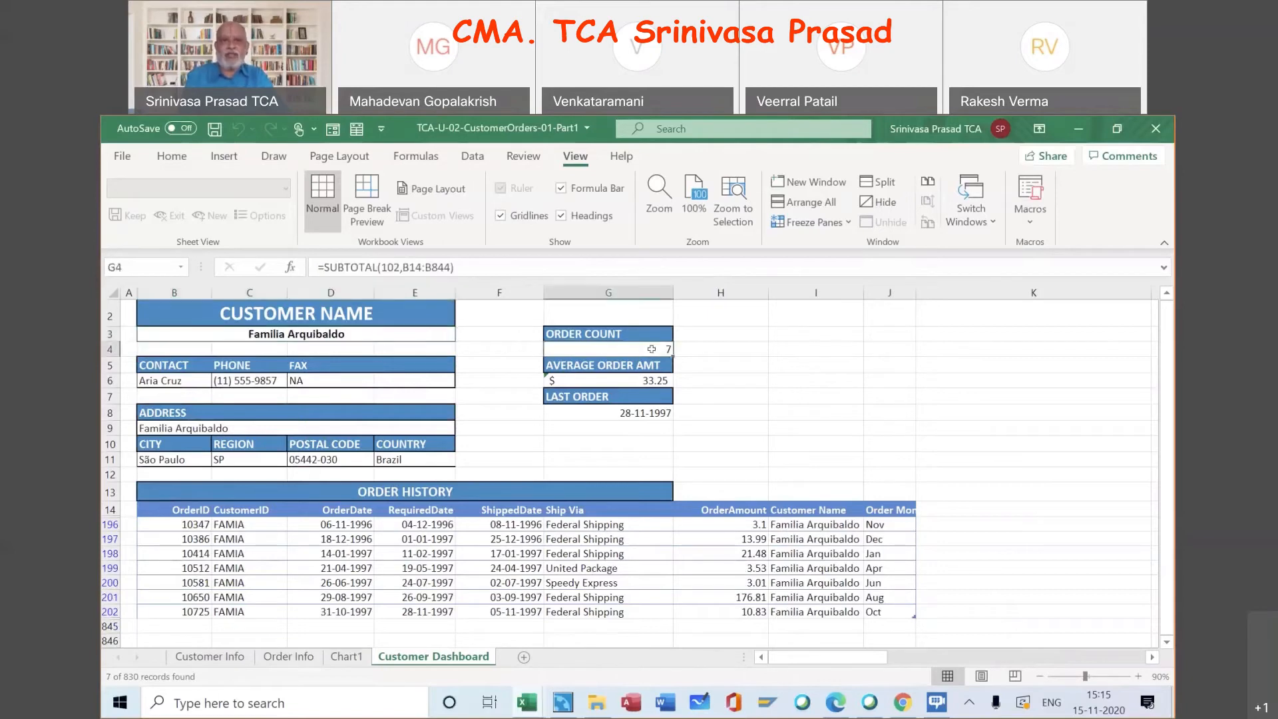
click(291, 267)
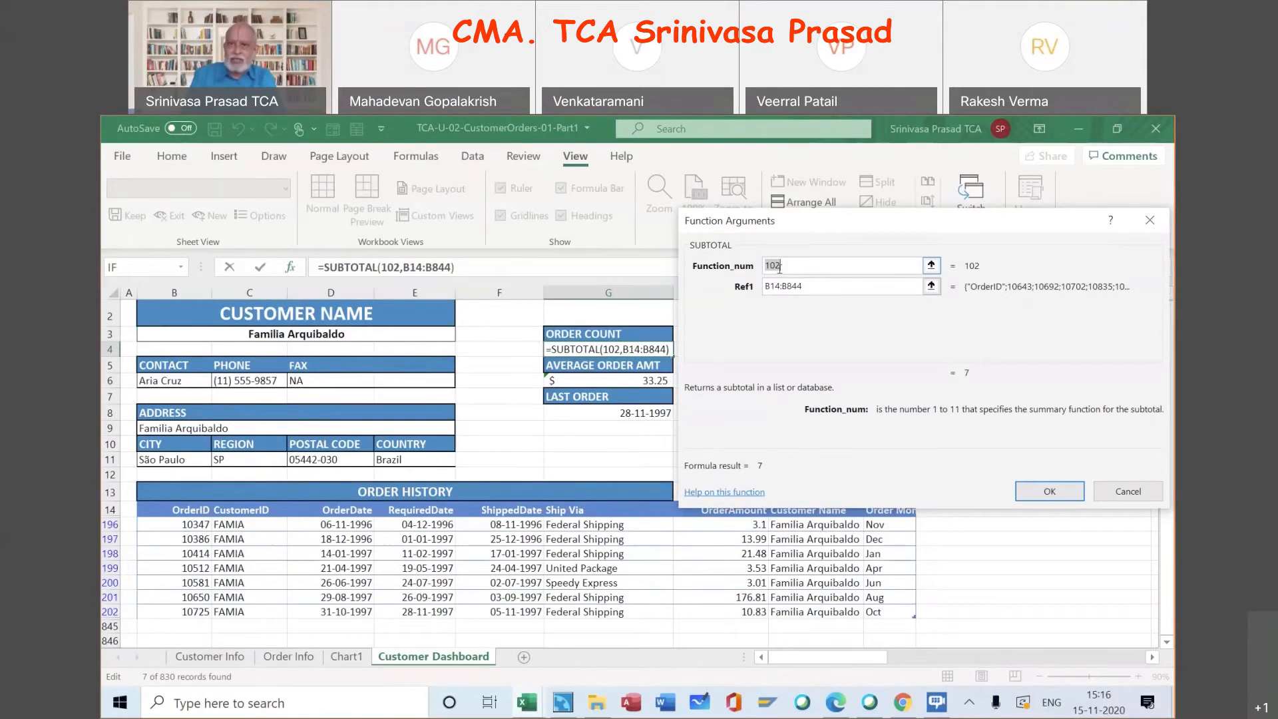
click(794, 263)
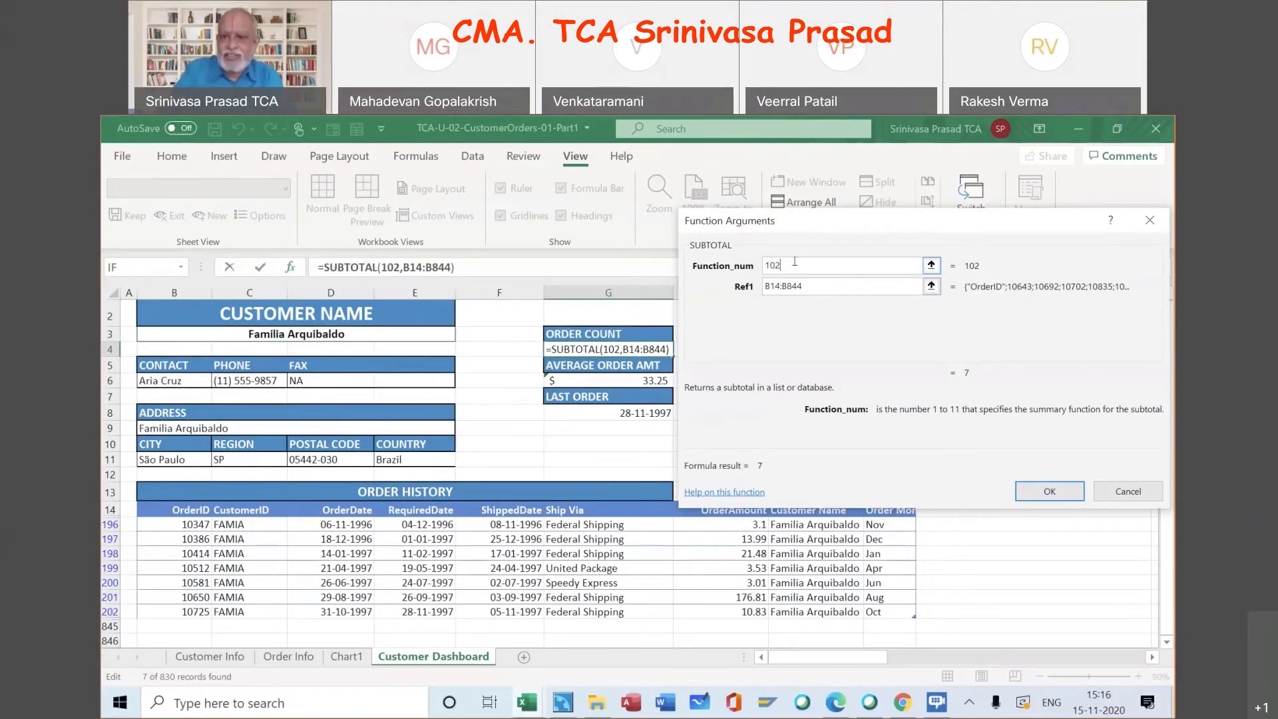
key(BackSpace)
key(BackSpace)
key(BackSpace)
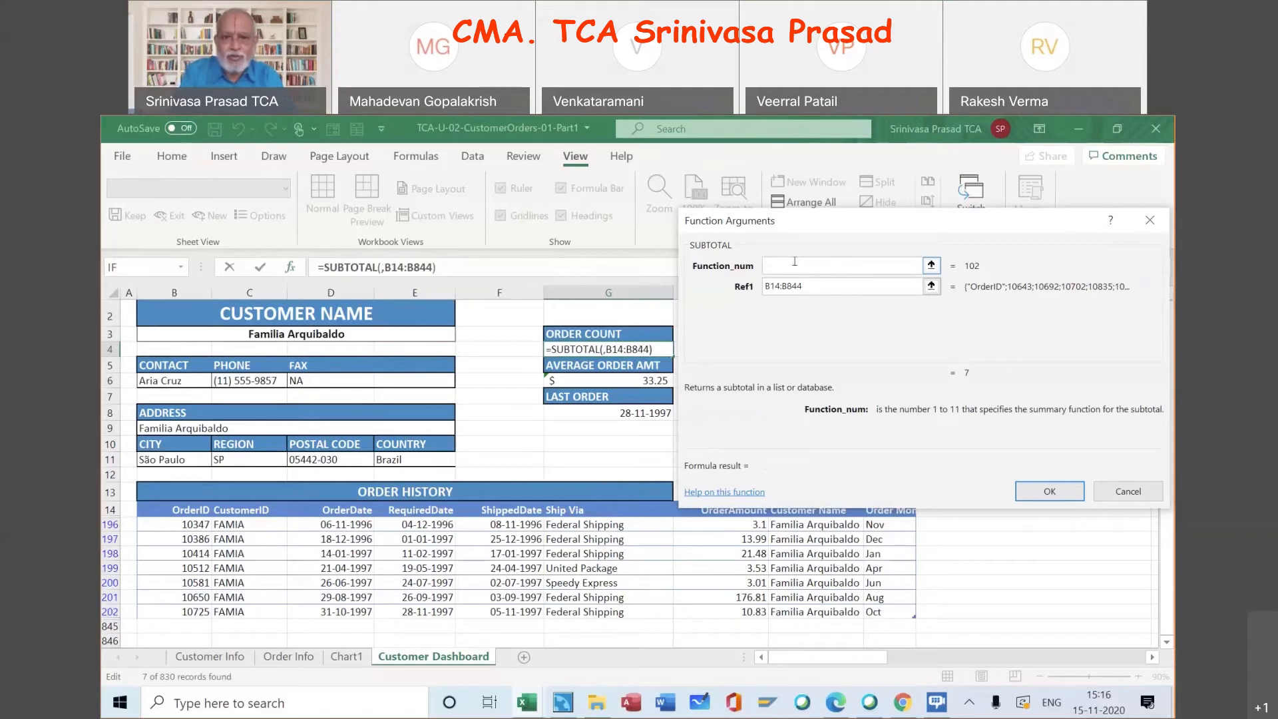
text(2)
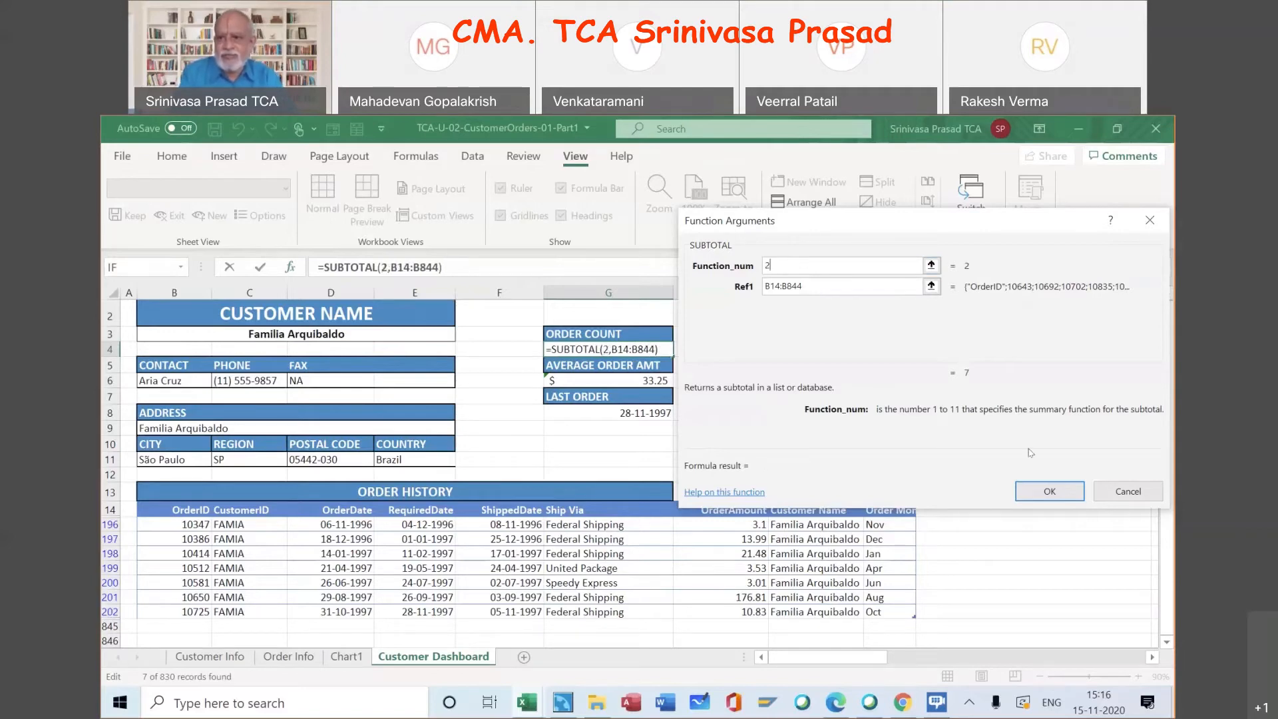
click(1051, 492)
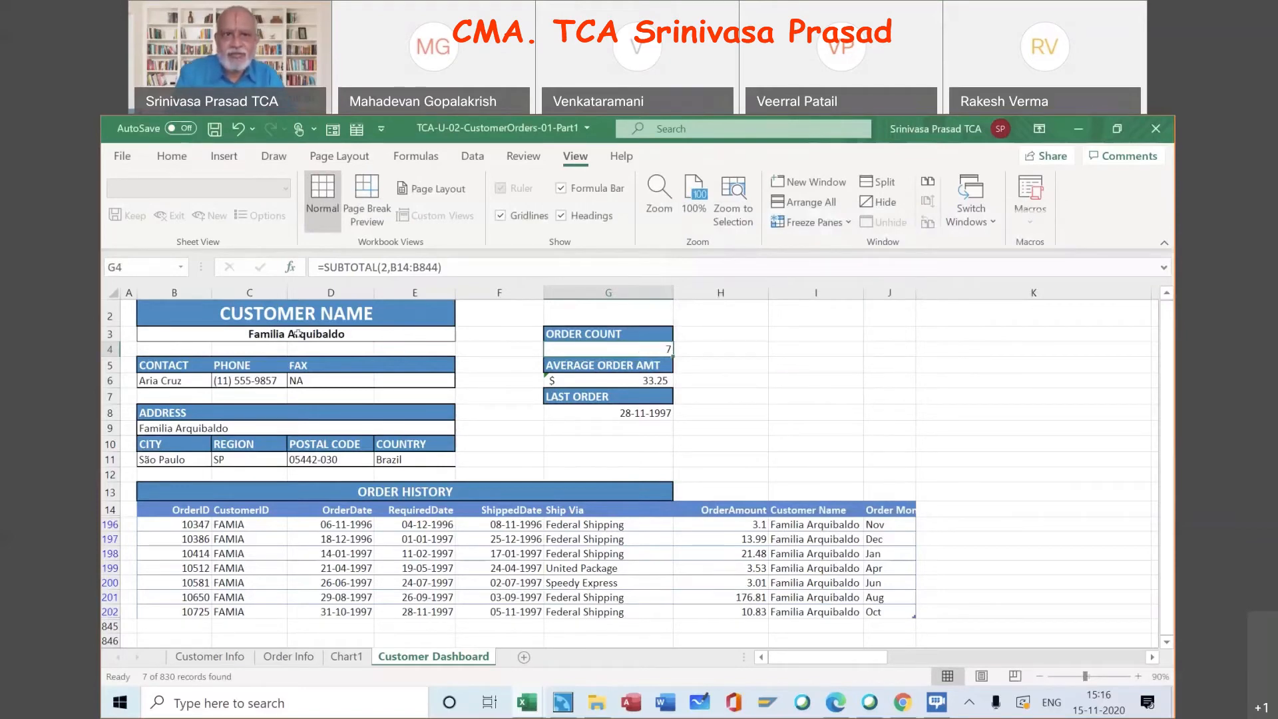
click(291, 268)
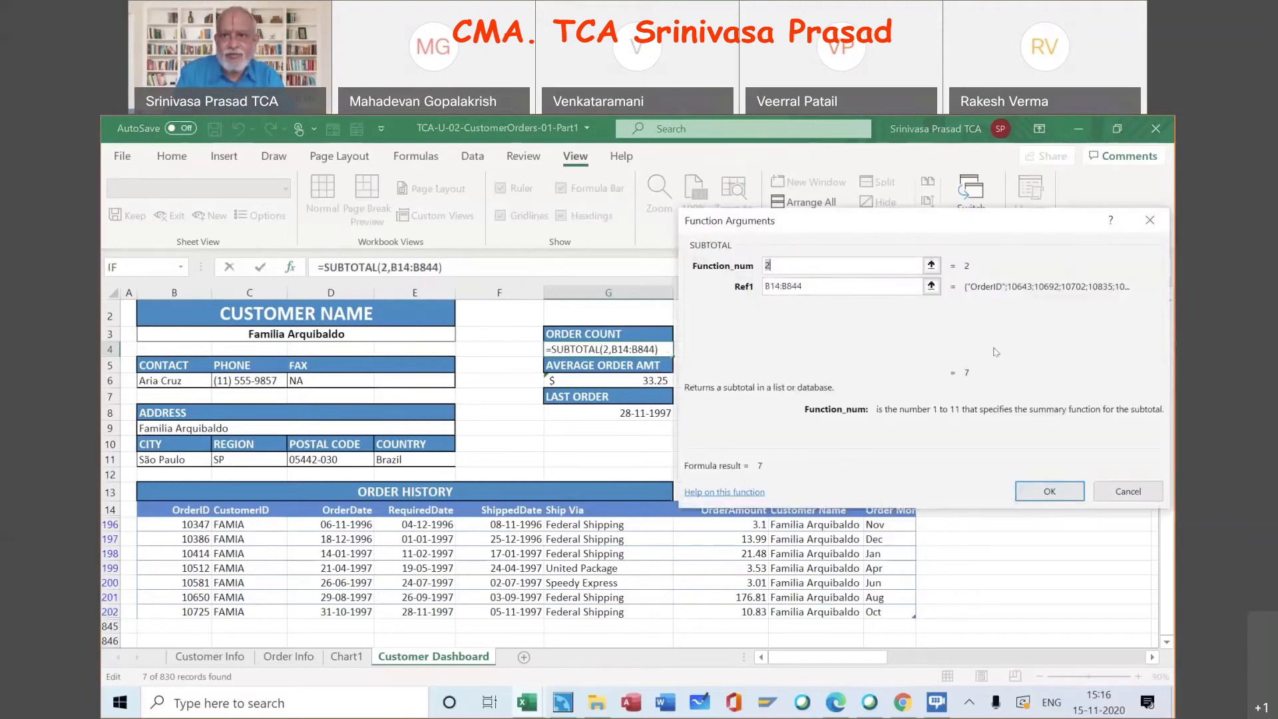
click(1118, 492)
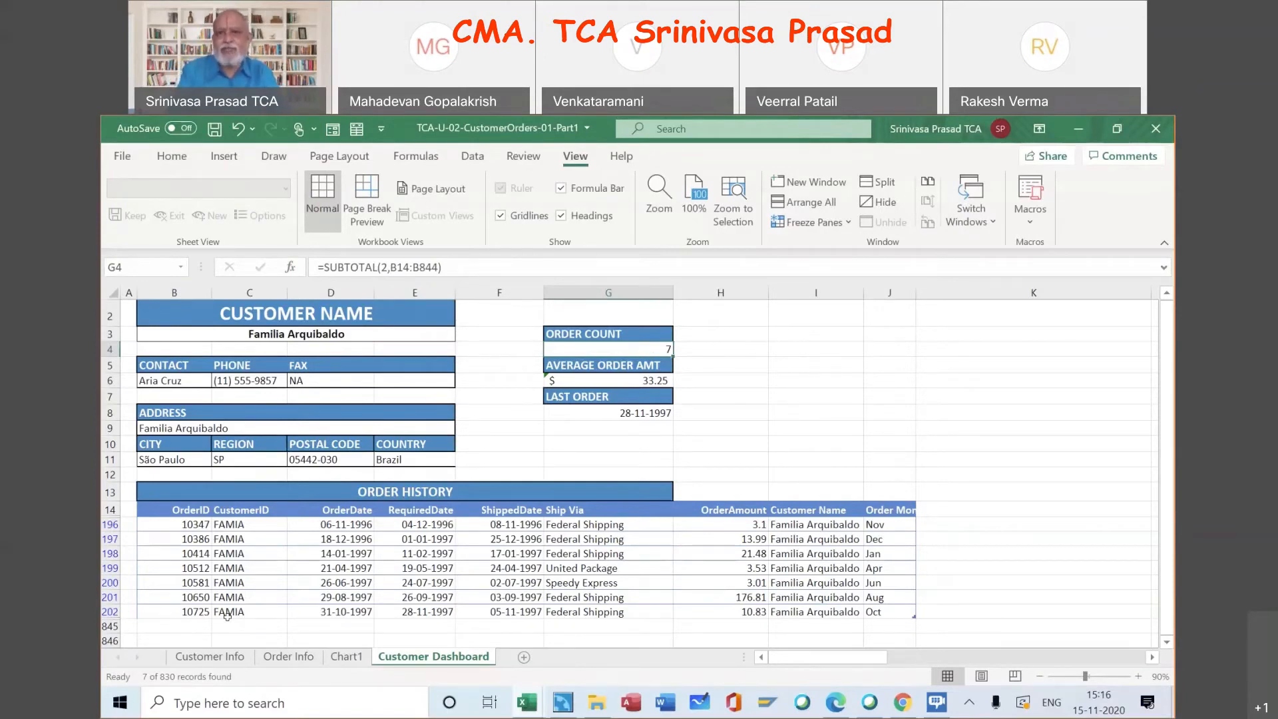
Set the function number of the G4 SUBTOTAL to 102 and enter the formula
click(291, 267)
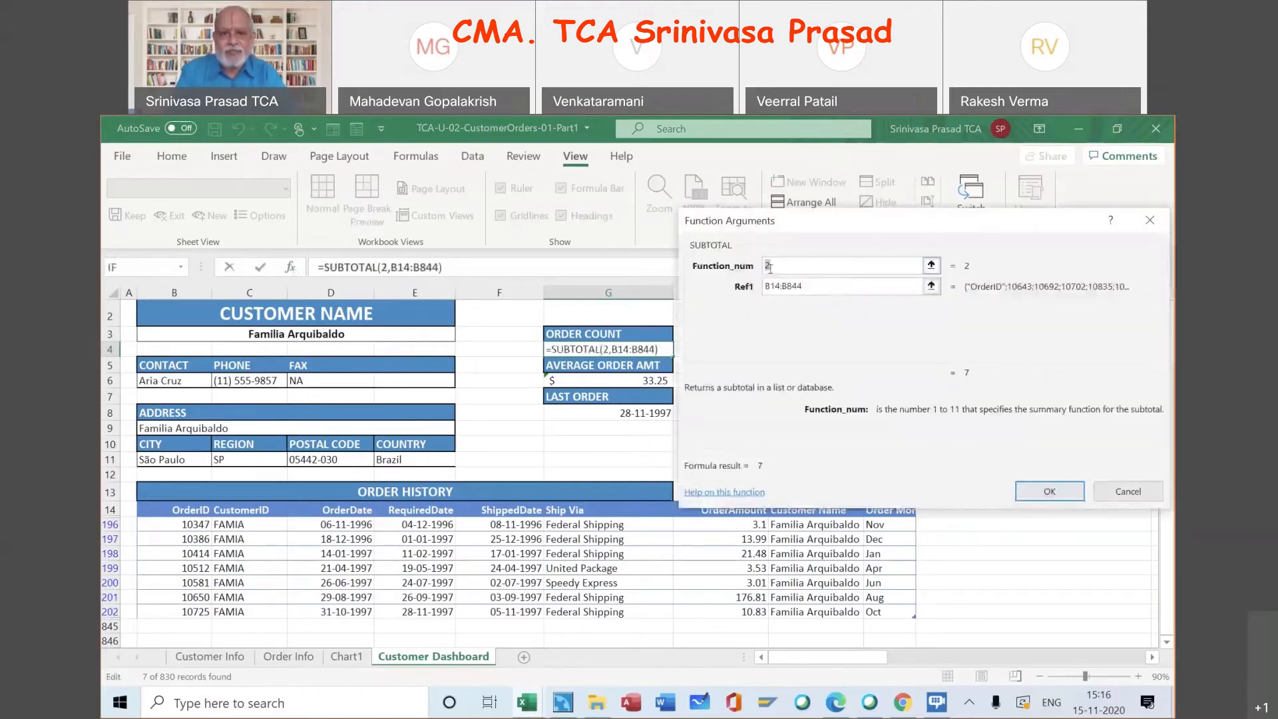
text(10)
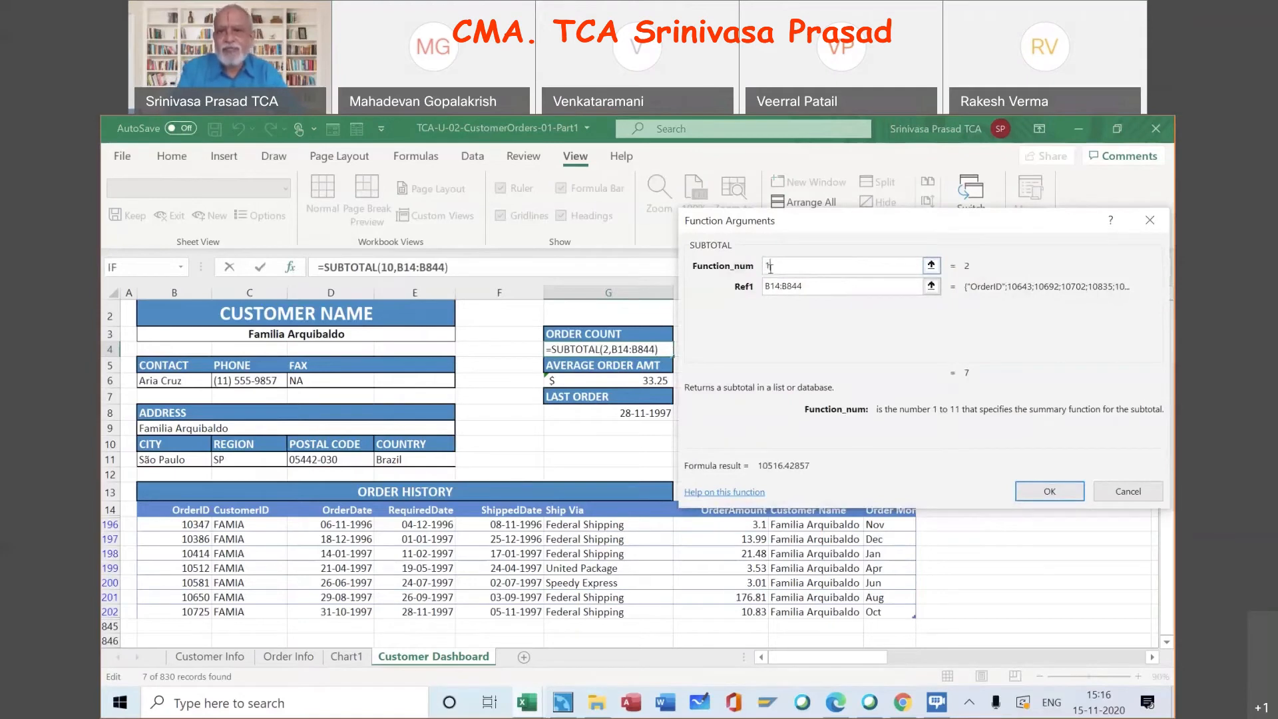
text(2)
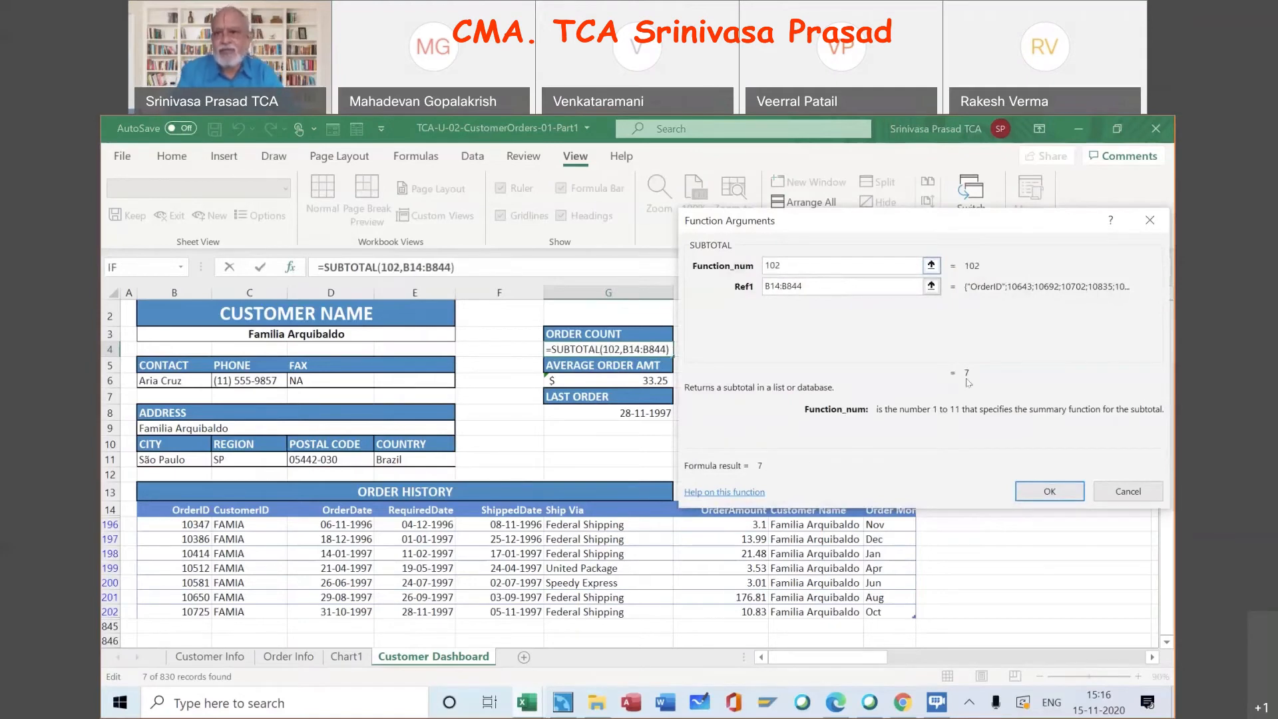
click(1059, 496)
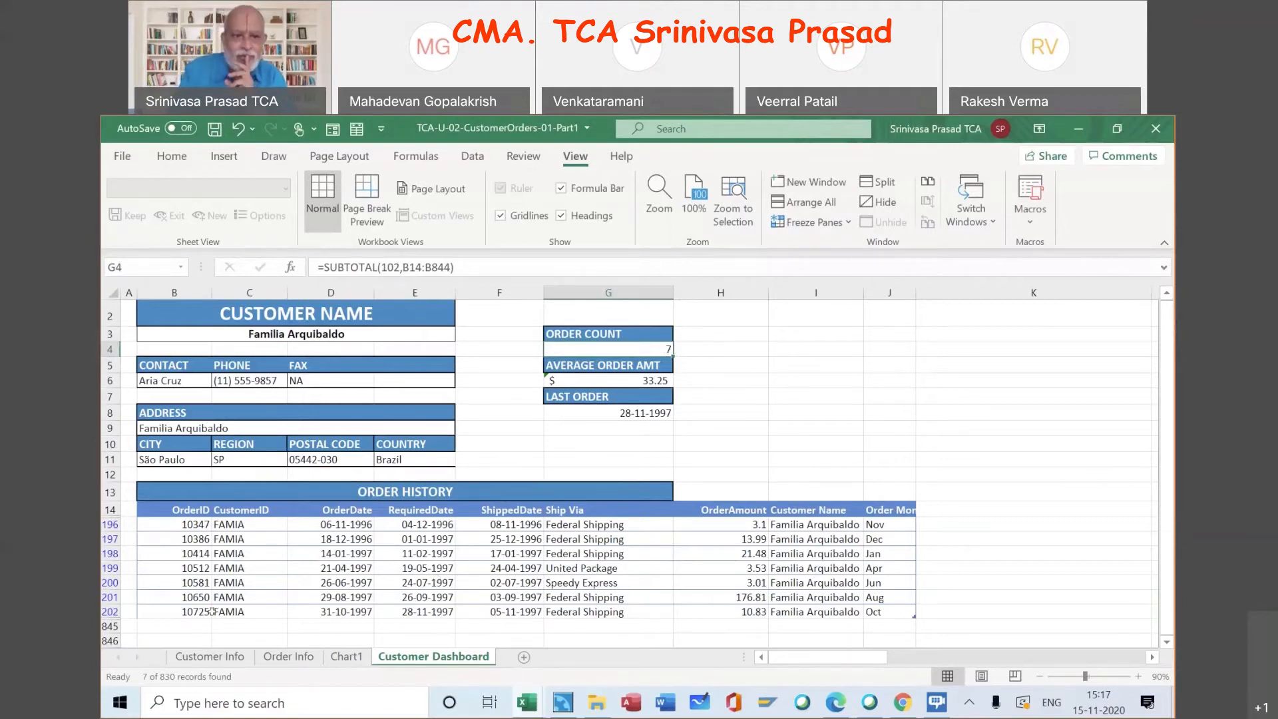
Examine the order records on the Order Info sheet and compare them with the order history on the Customer Dashboard
click(288, 656)
click(160, 436)
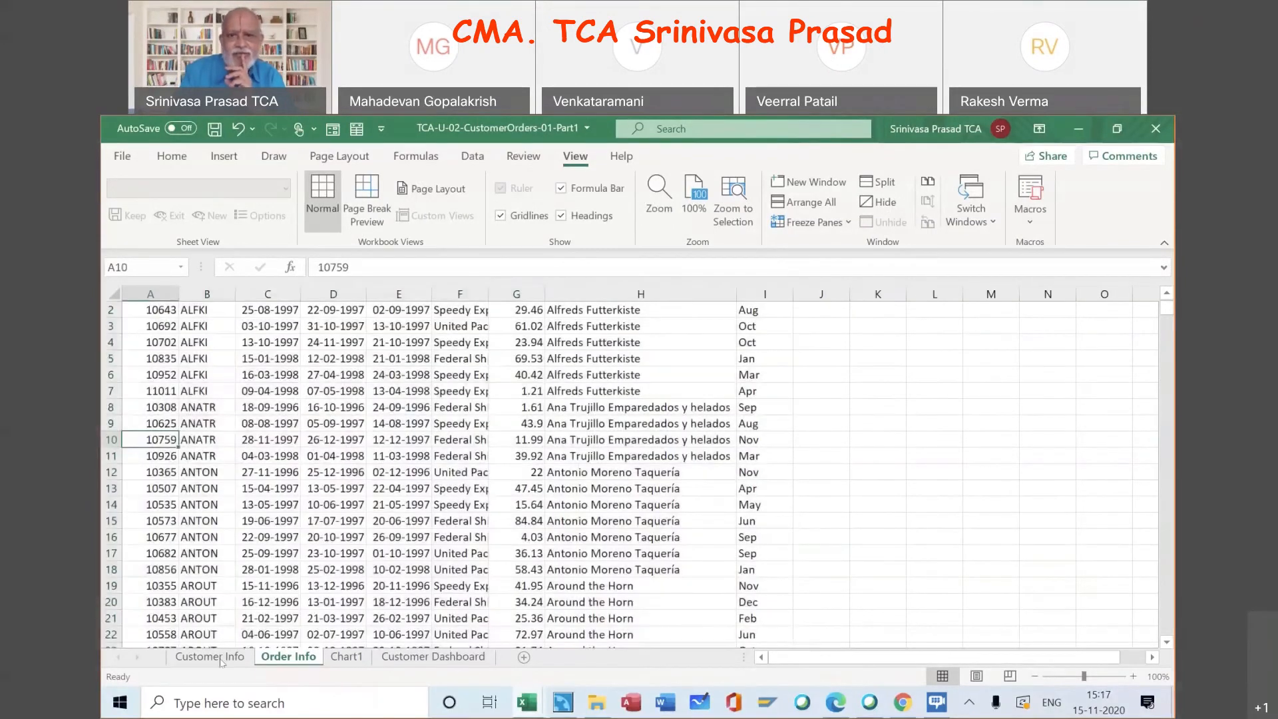
scroll(504, 497, up, 1)
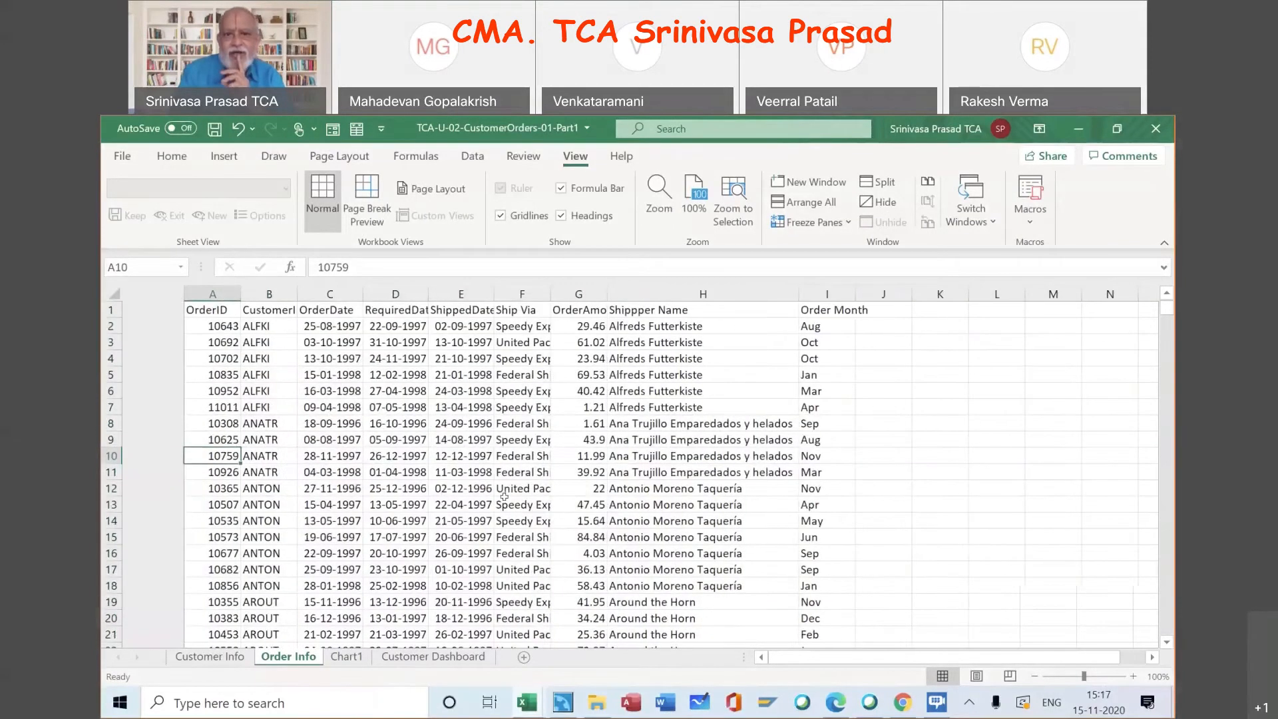
scroll(504, 497, down, 5)
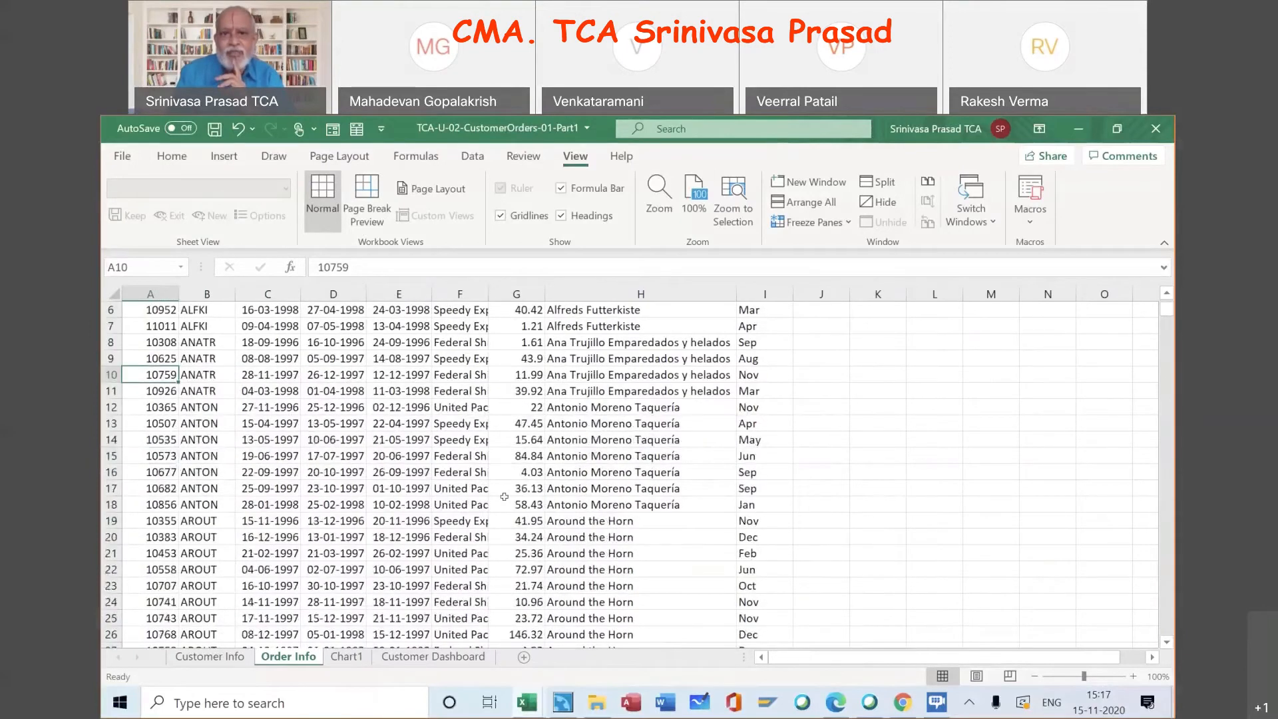
scroll(504, 497, down, 5)
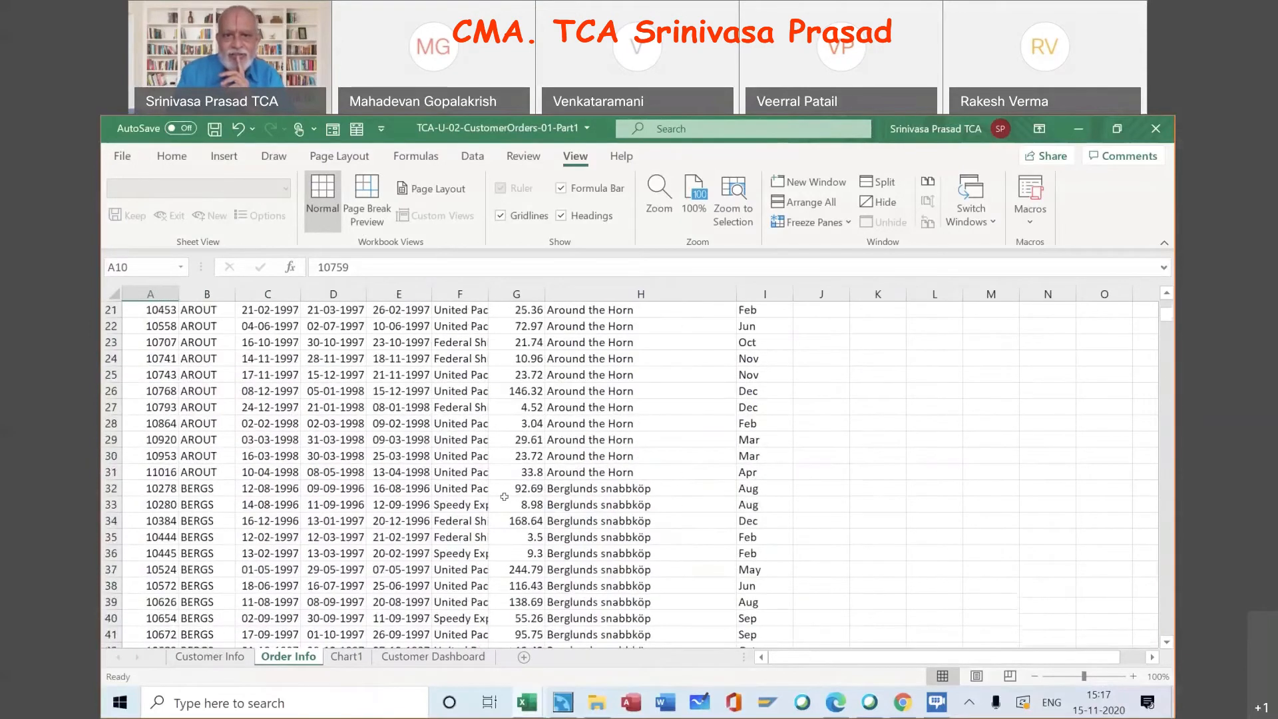
scroll(504, 496, up, 3)
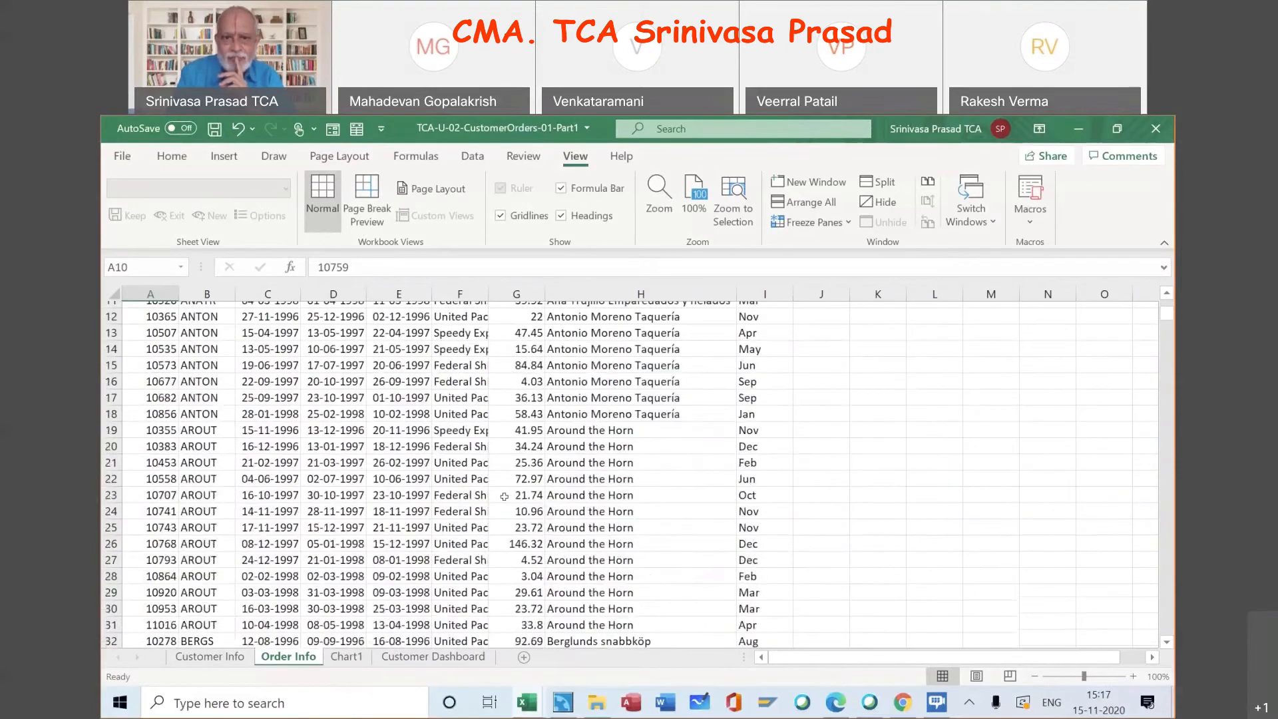
scroll(504, 496, up, 4)
scroll(504, 497, down, 12)
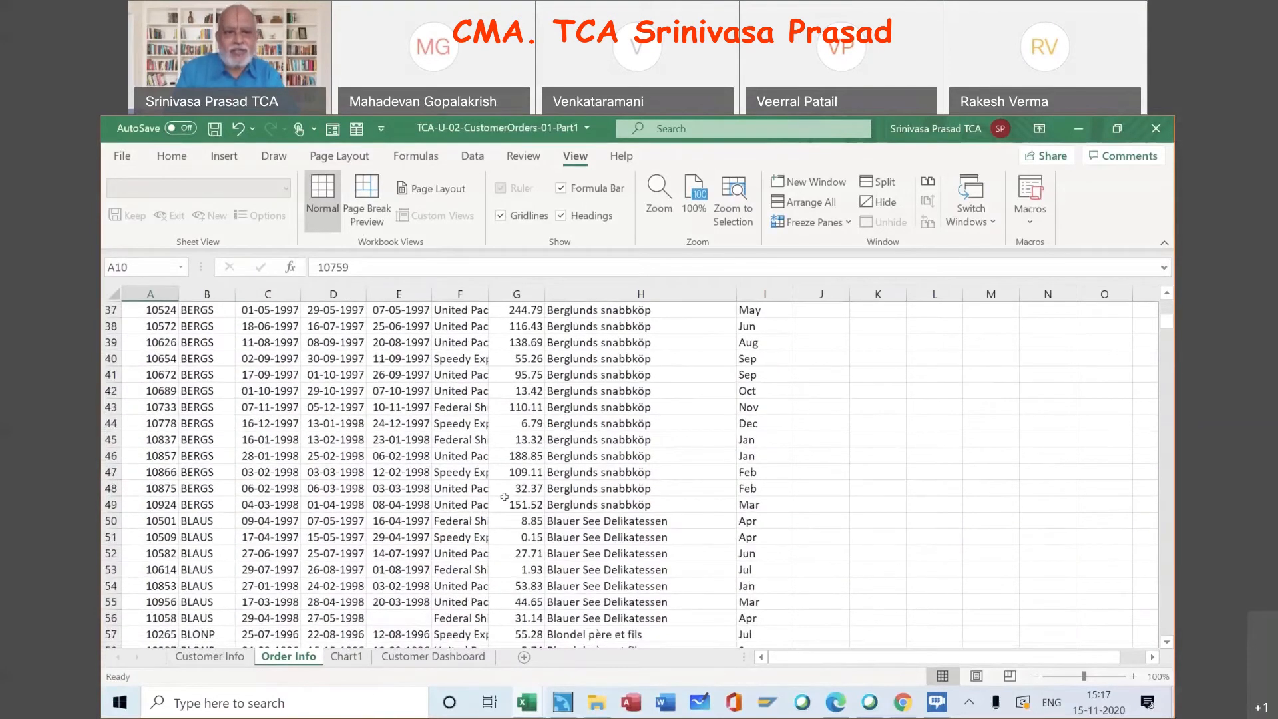
click(413, 658)
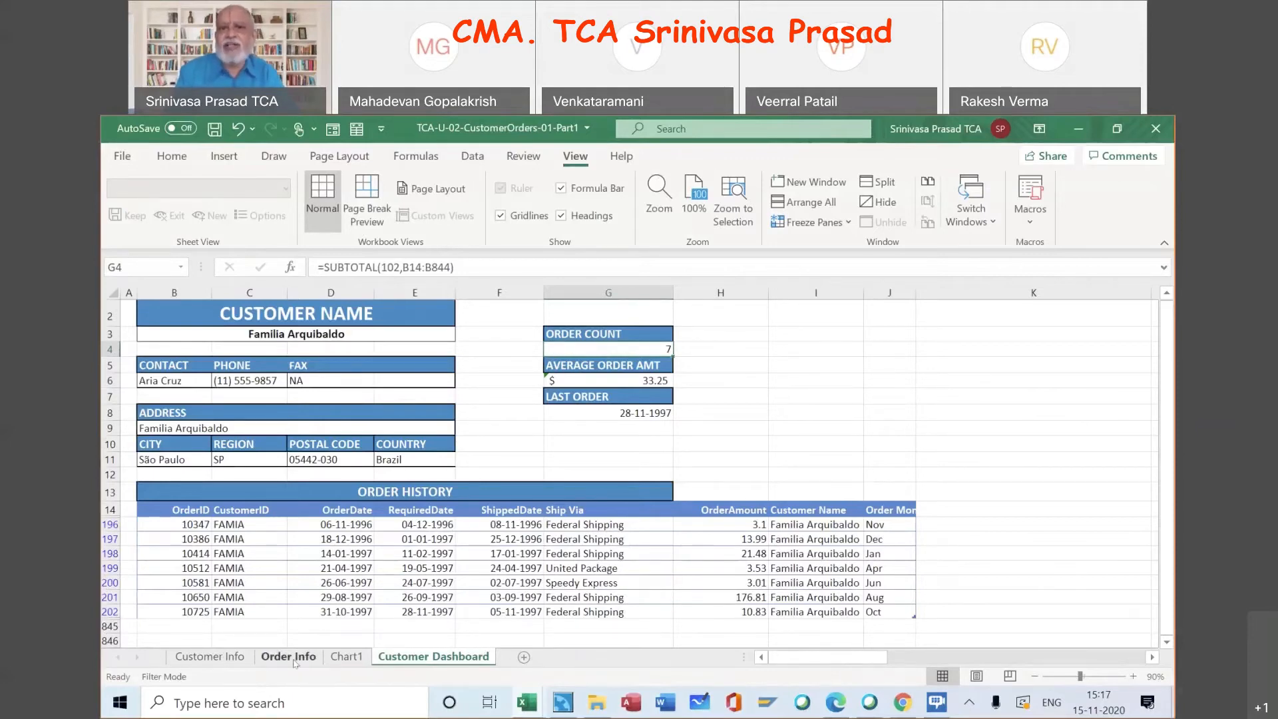
click(289, 658)
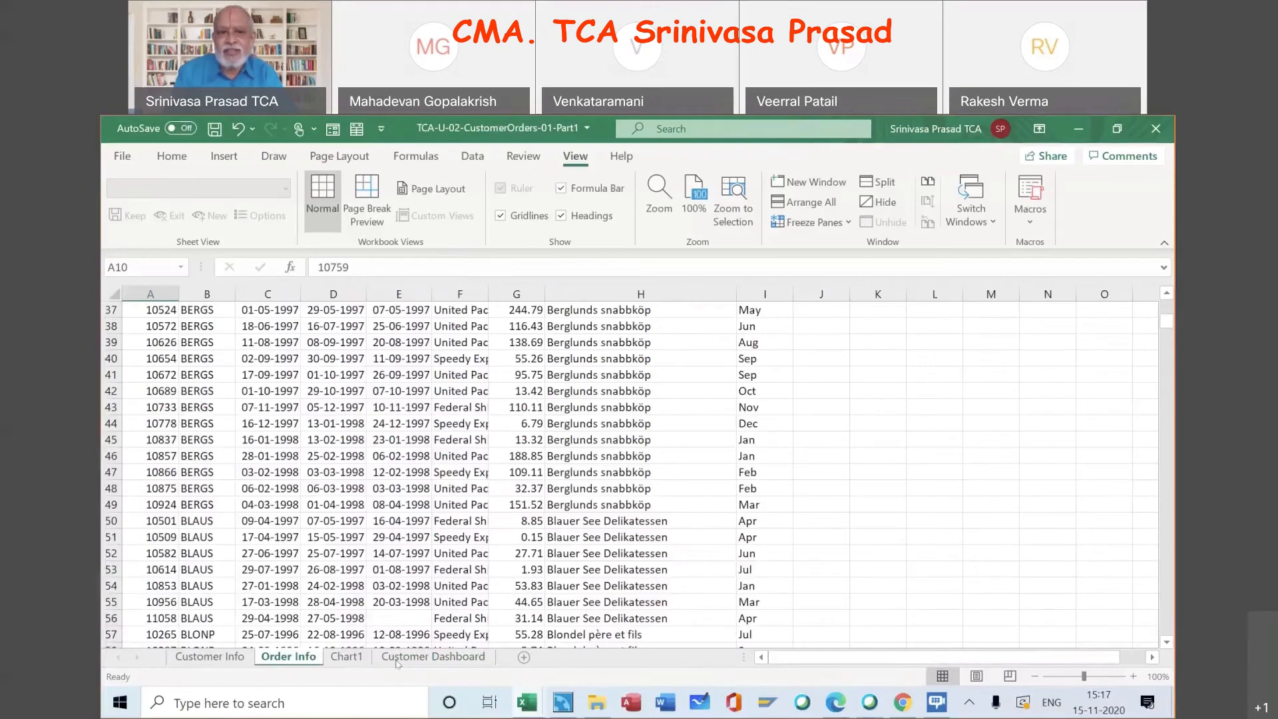
click(433, 657)
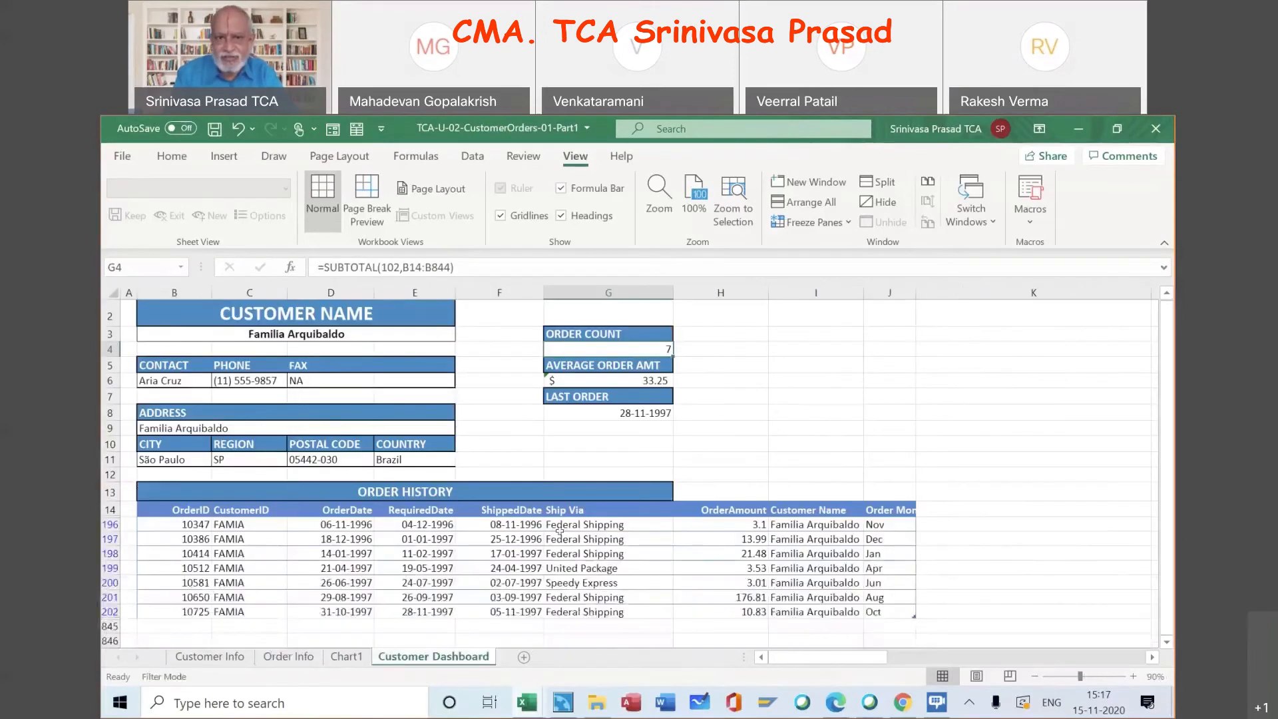
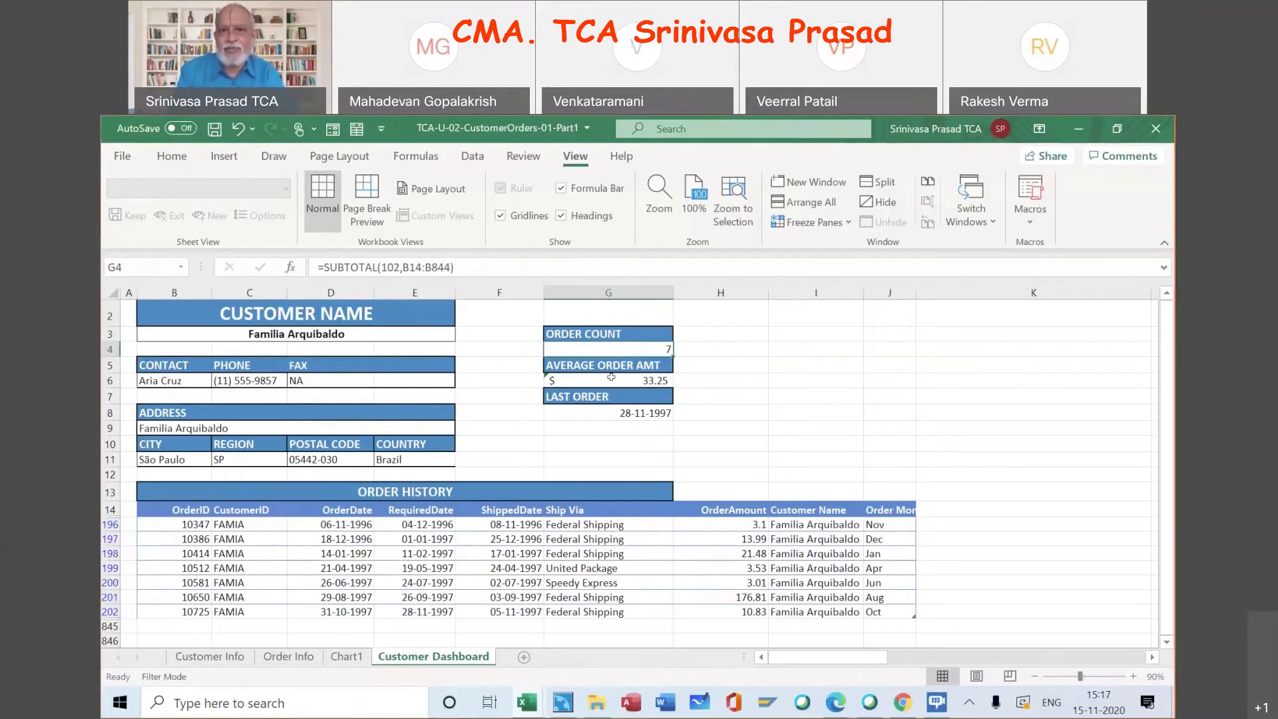
Change the arguments of the G6 AVERAGE to 101 and the OrderAmount range H14:H844, and enter the formula
click(611, 378)
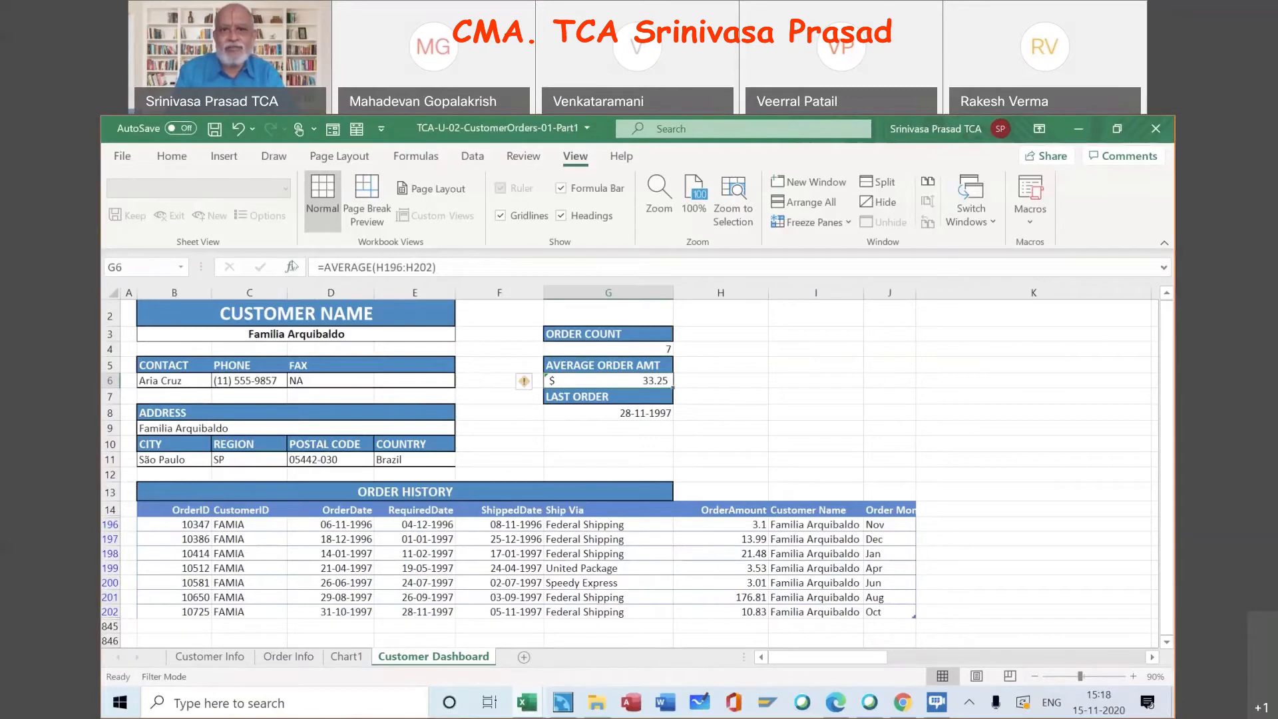
click(291, 267)
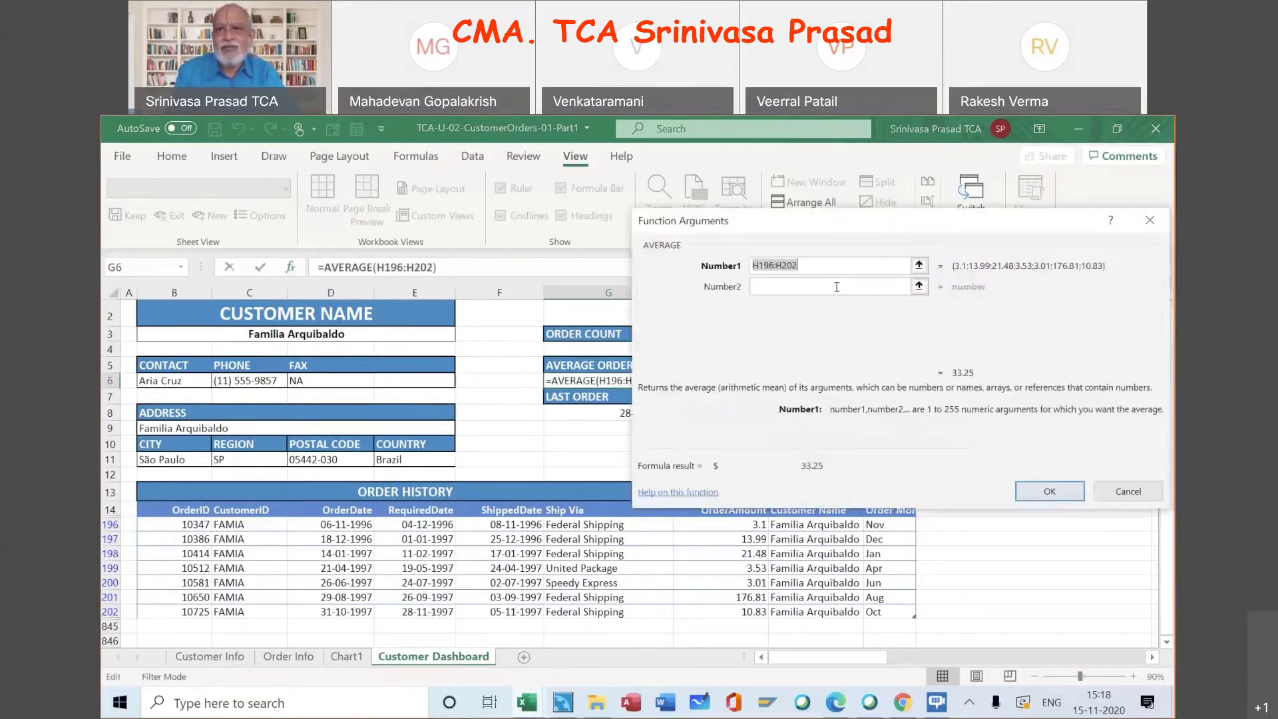
text(1)
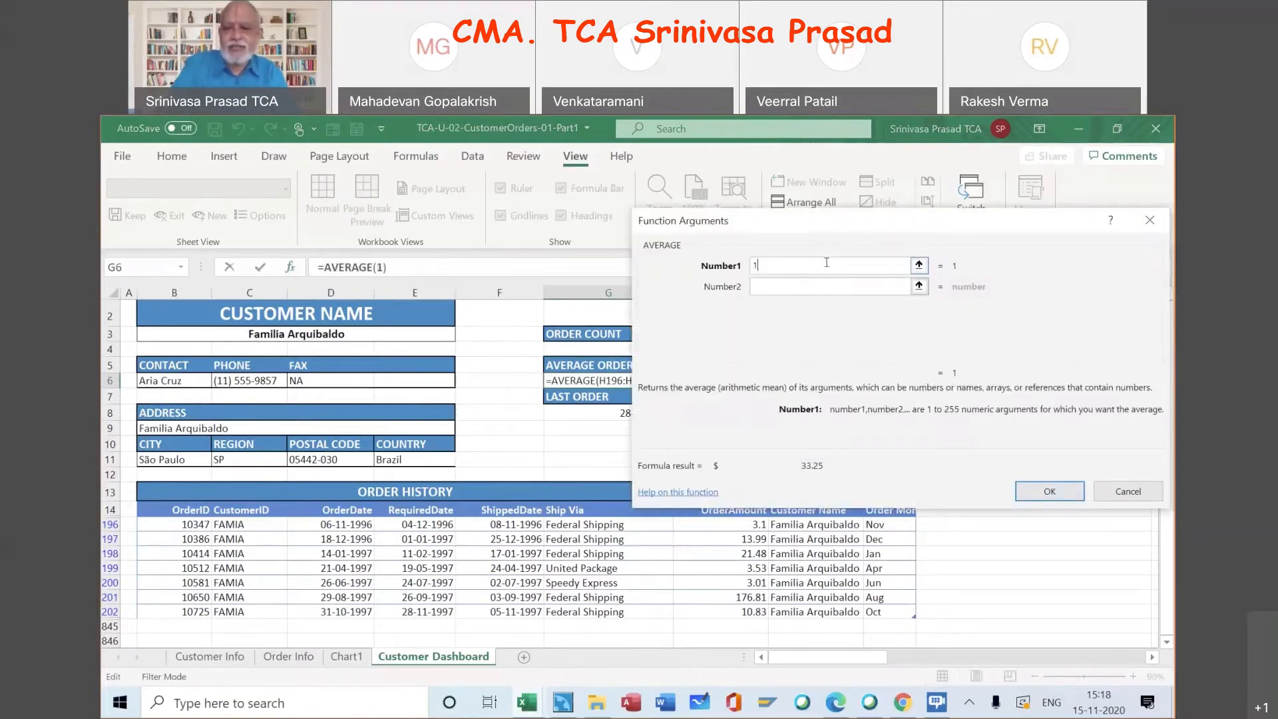
text(0)
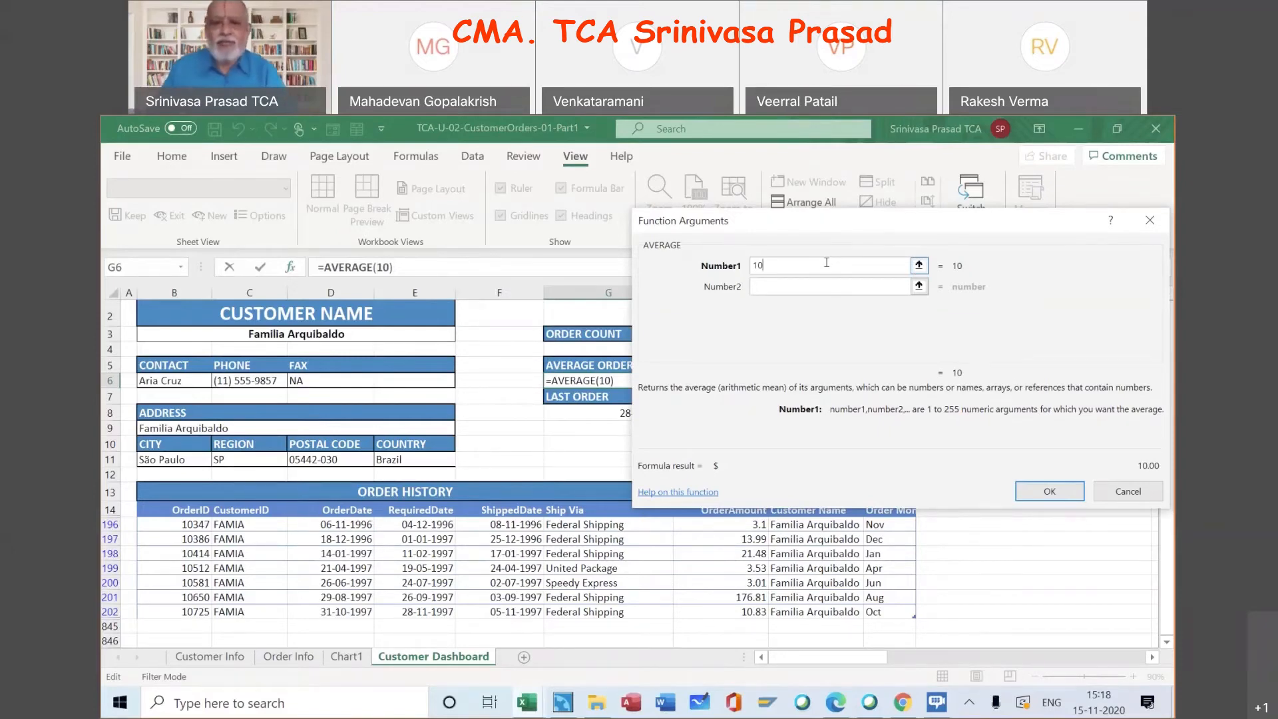
text(1)
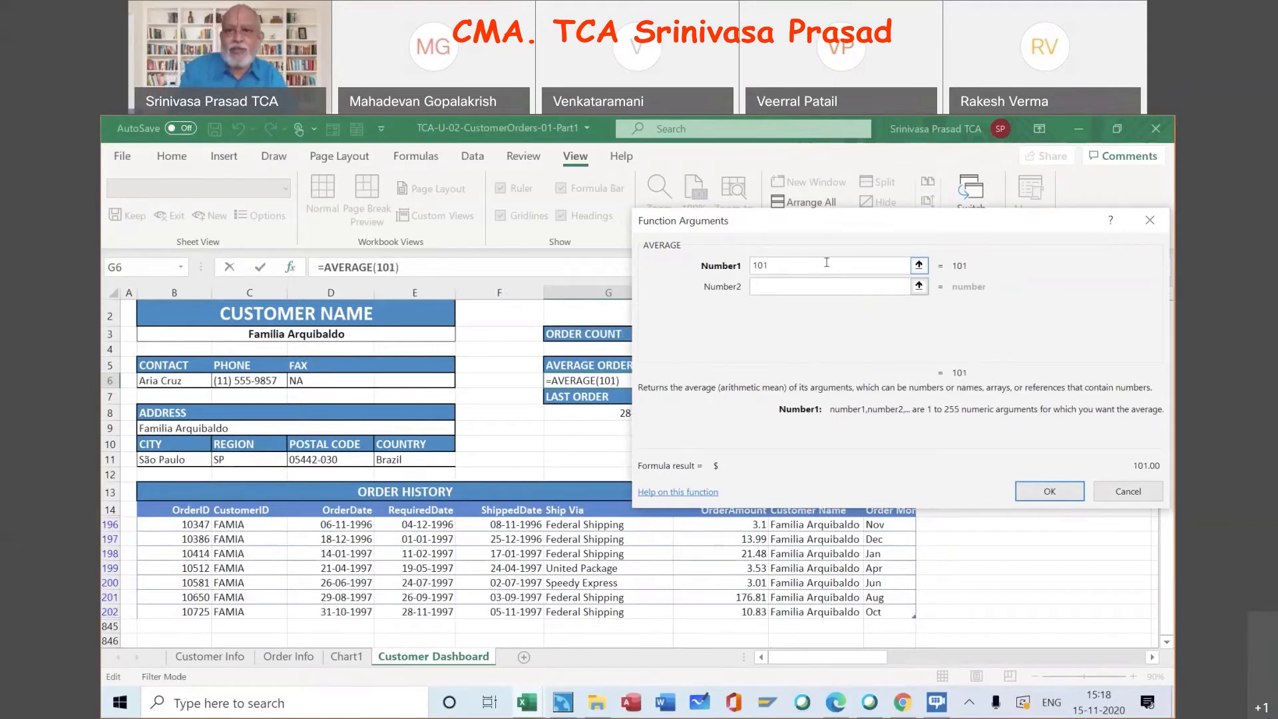
click(803, 286)
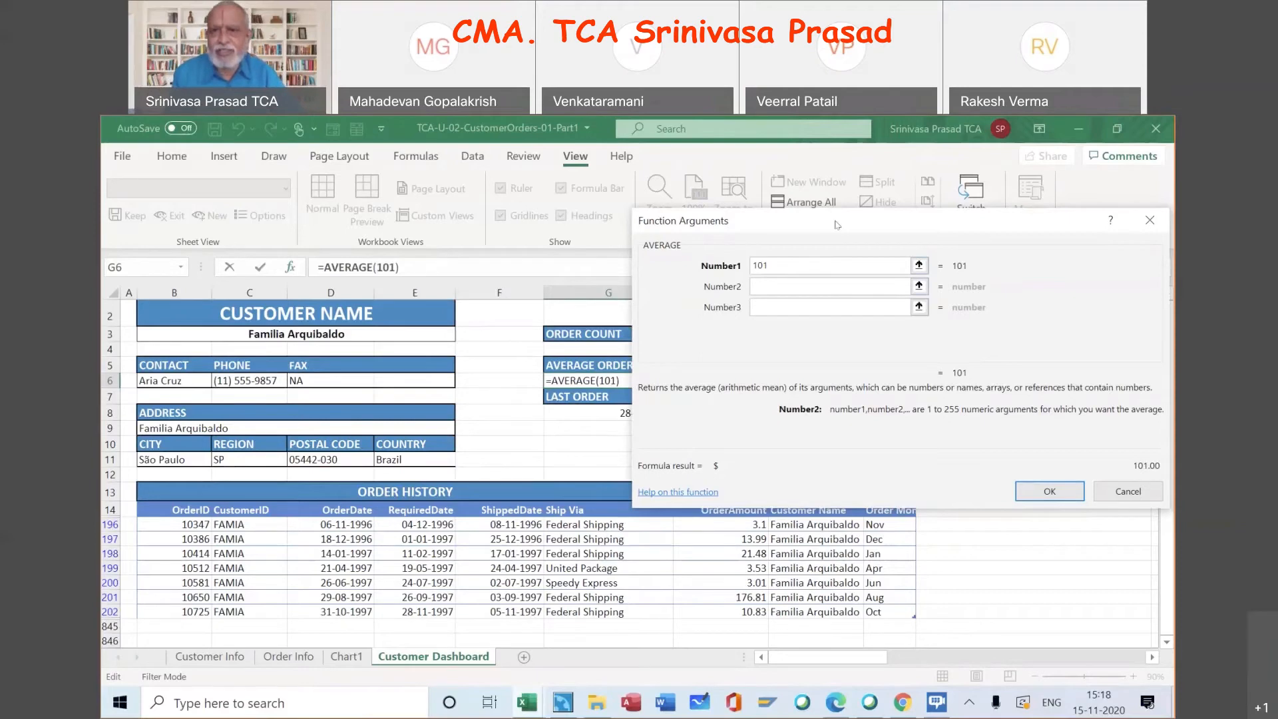
drag(836, 221, 842, 148)
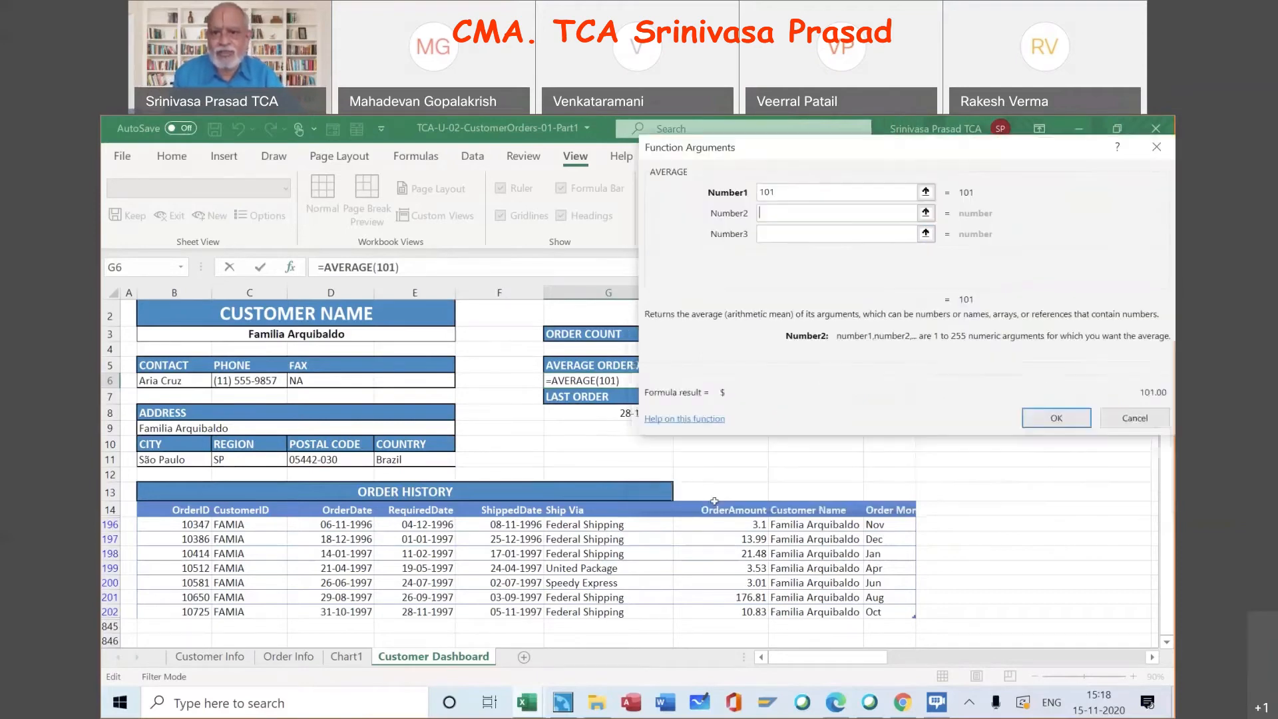
click(716, 509)
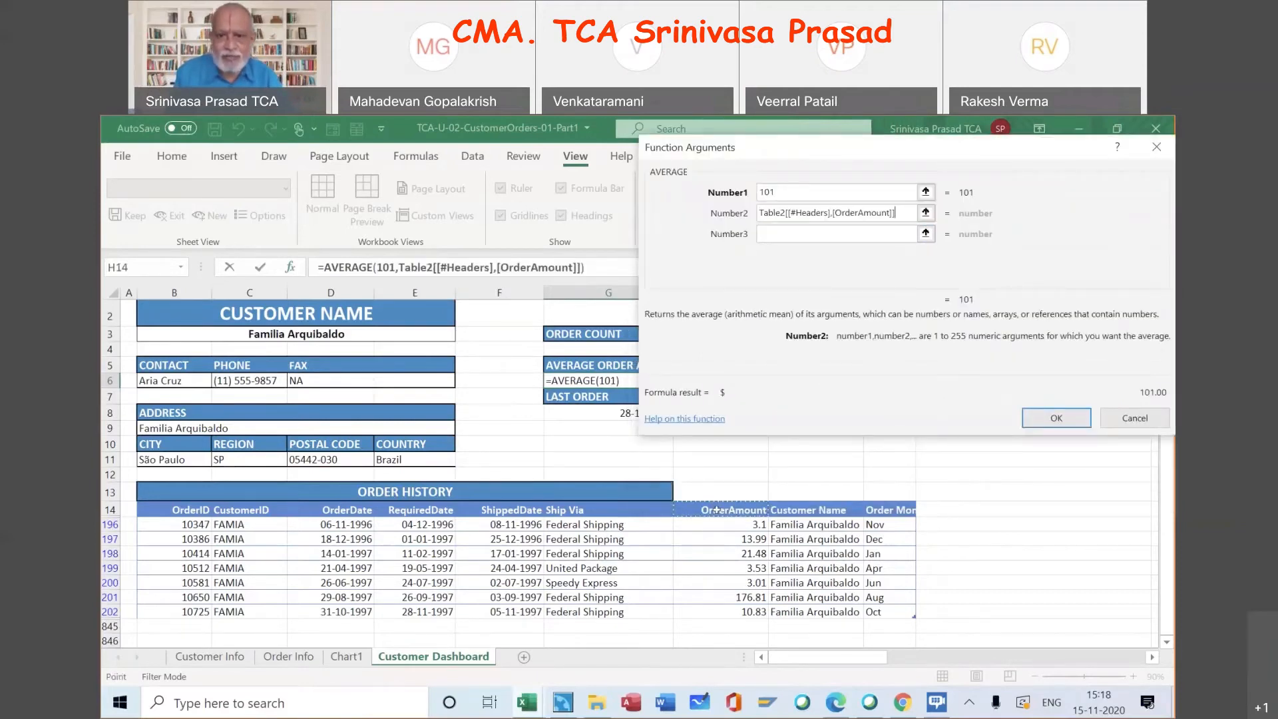
shift+click(716, 620)
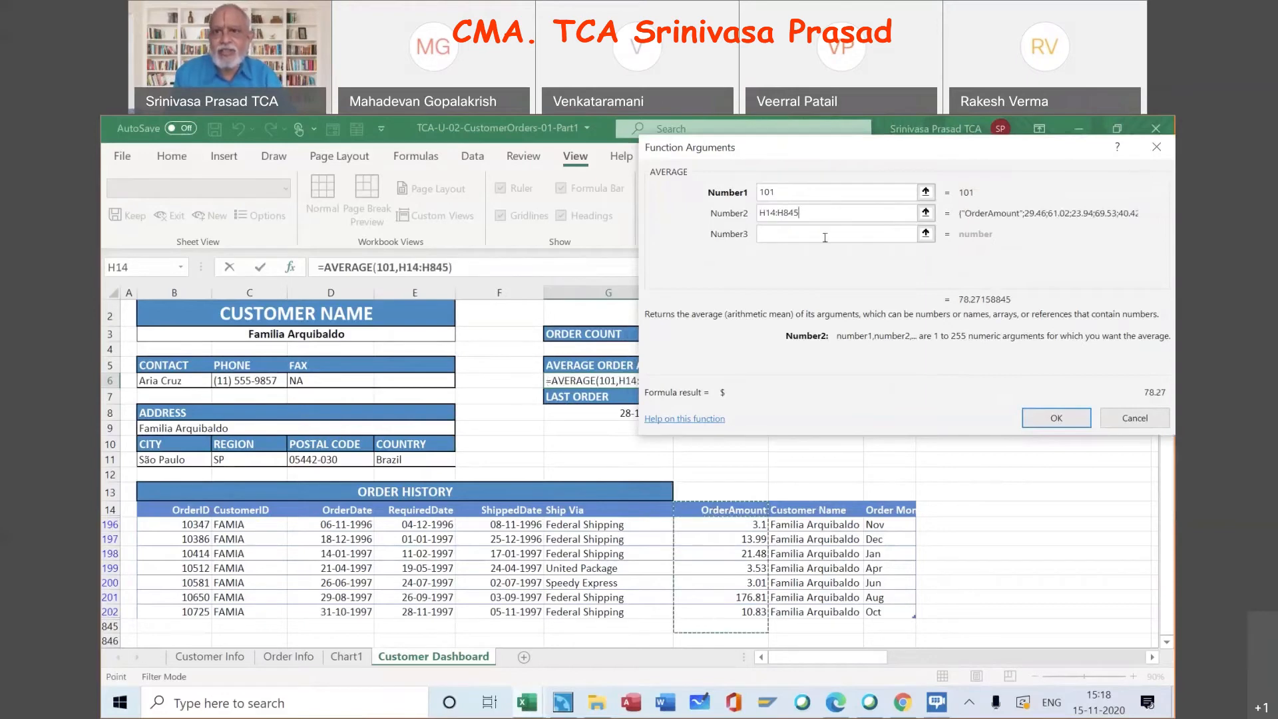
key(BackSpace)
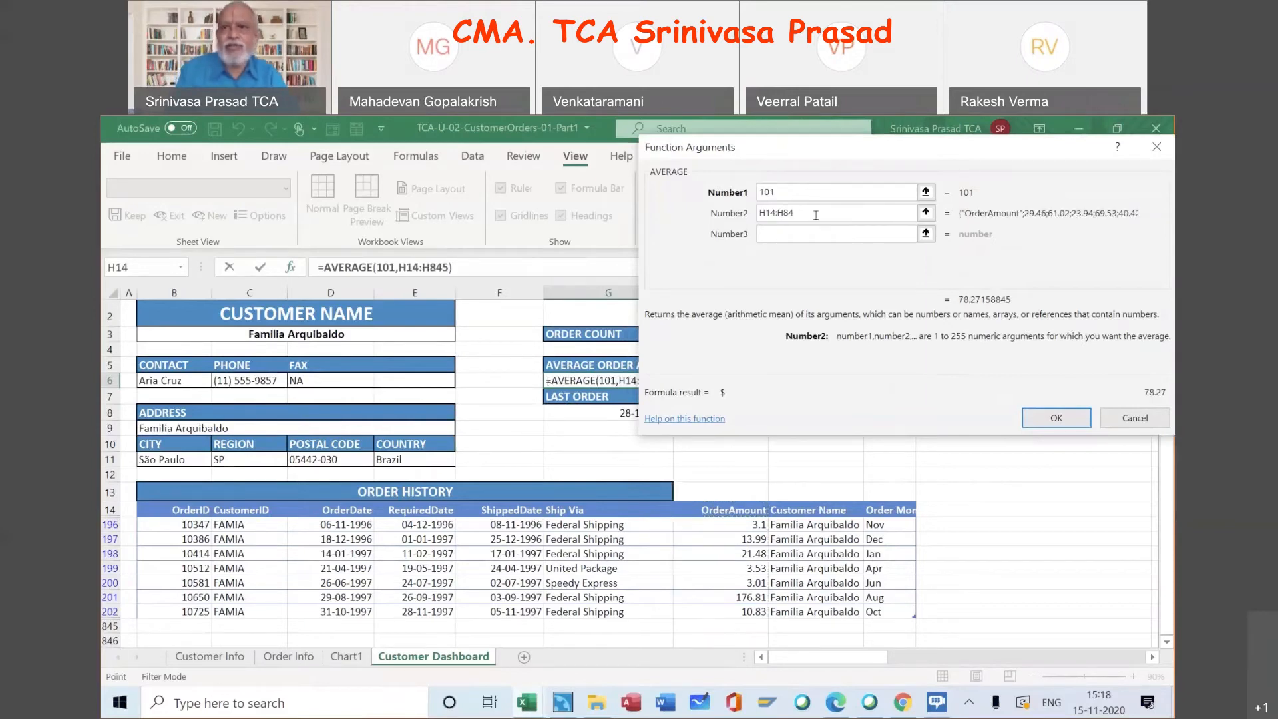
text(4)
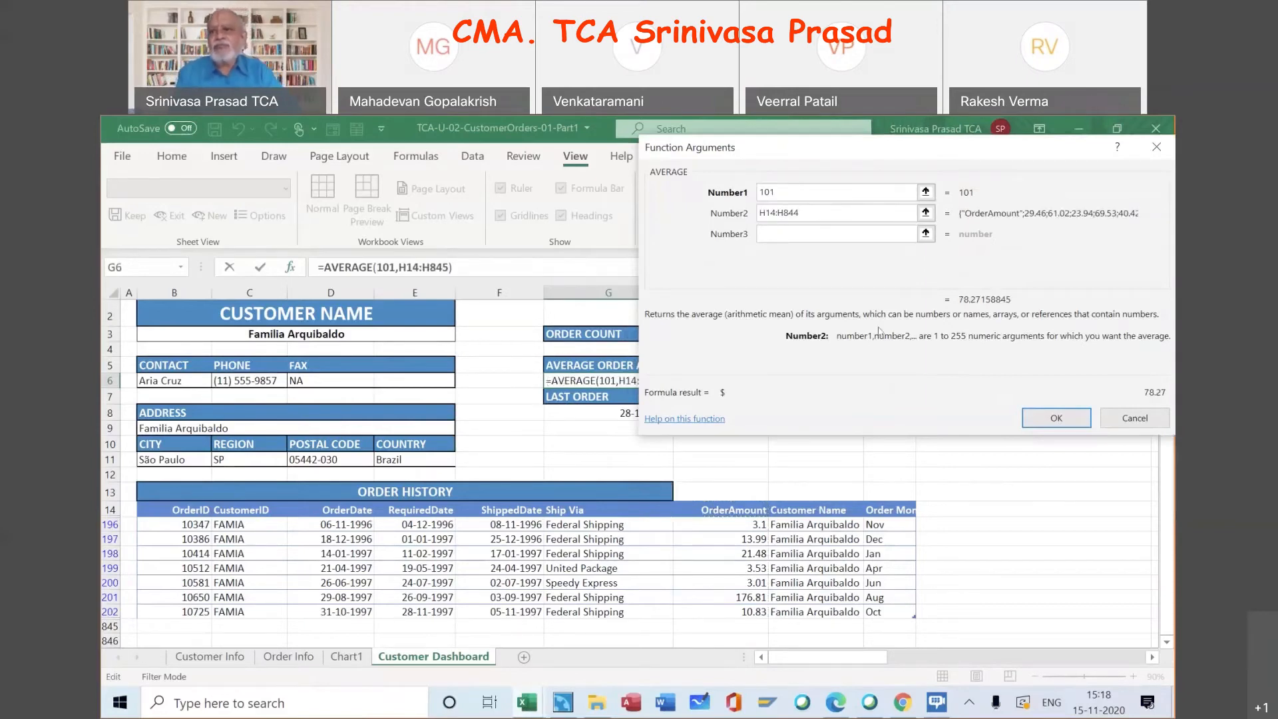
click(1058, 418)
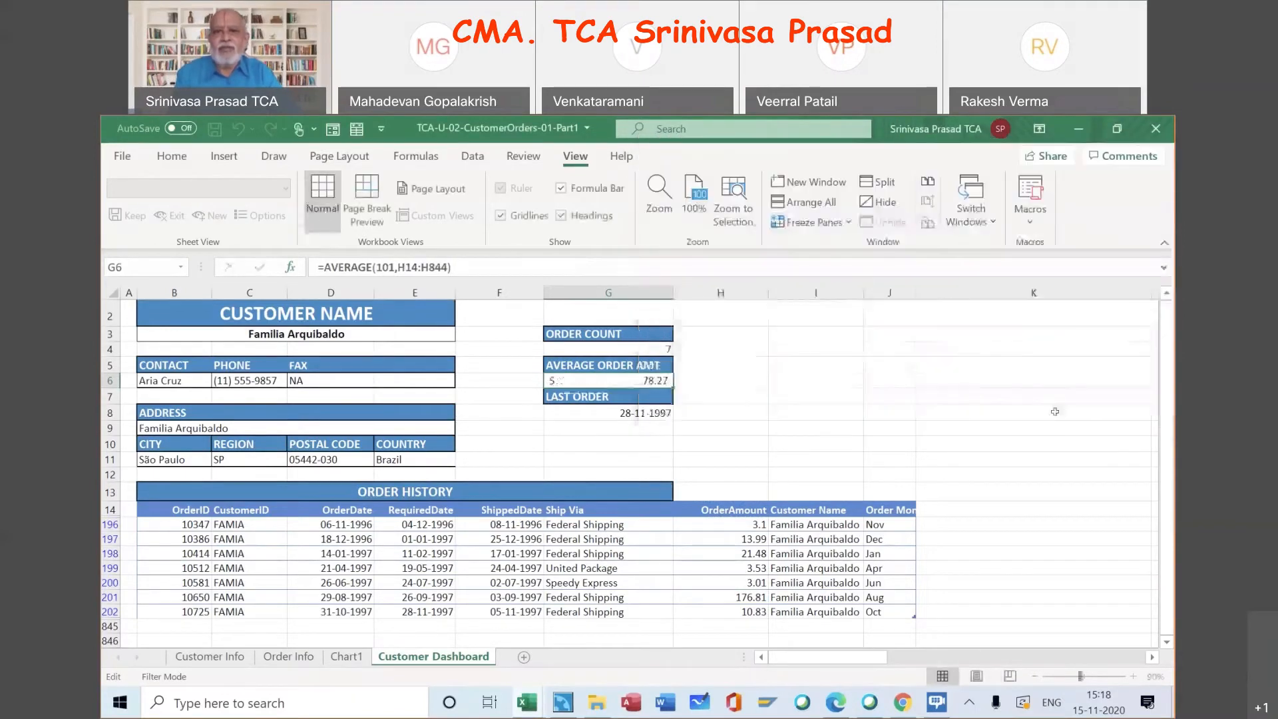
Check the average of Familia Arquibaldo's order amounts in H196:H202 against the average order amount in G6
click(738, 524)
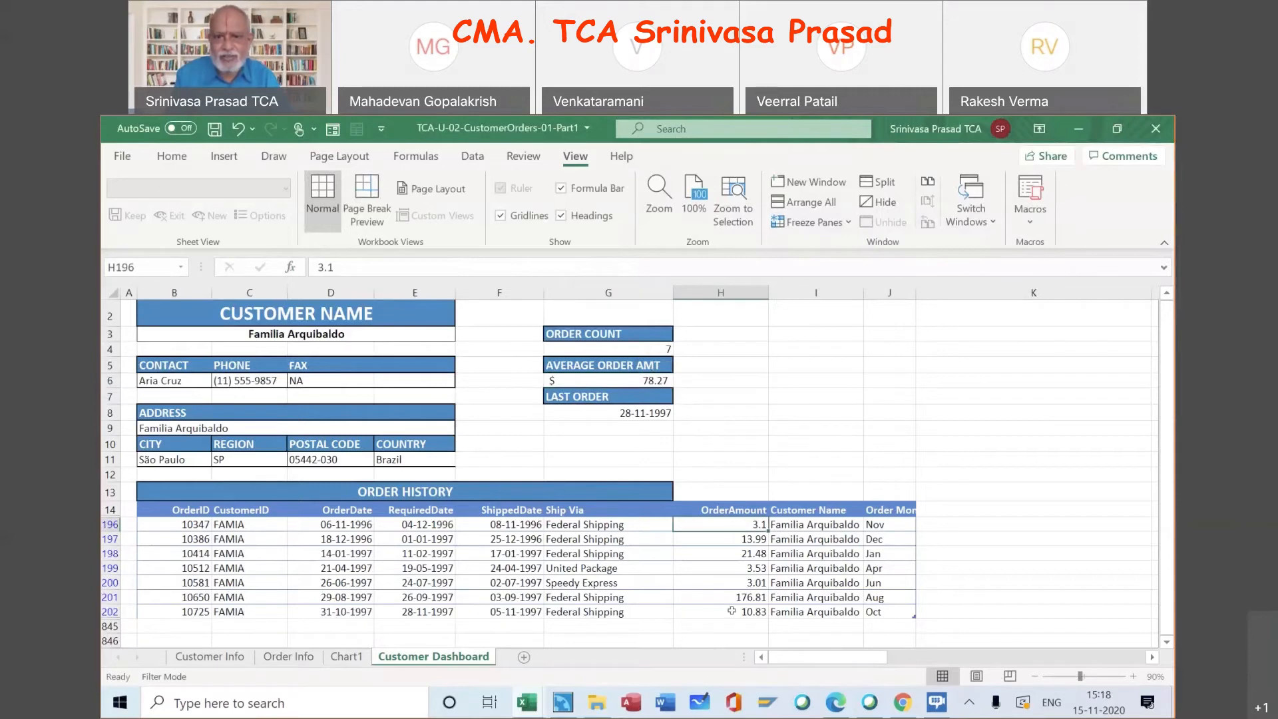
shift+click(731, 610)
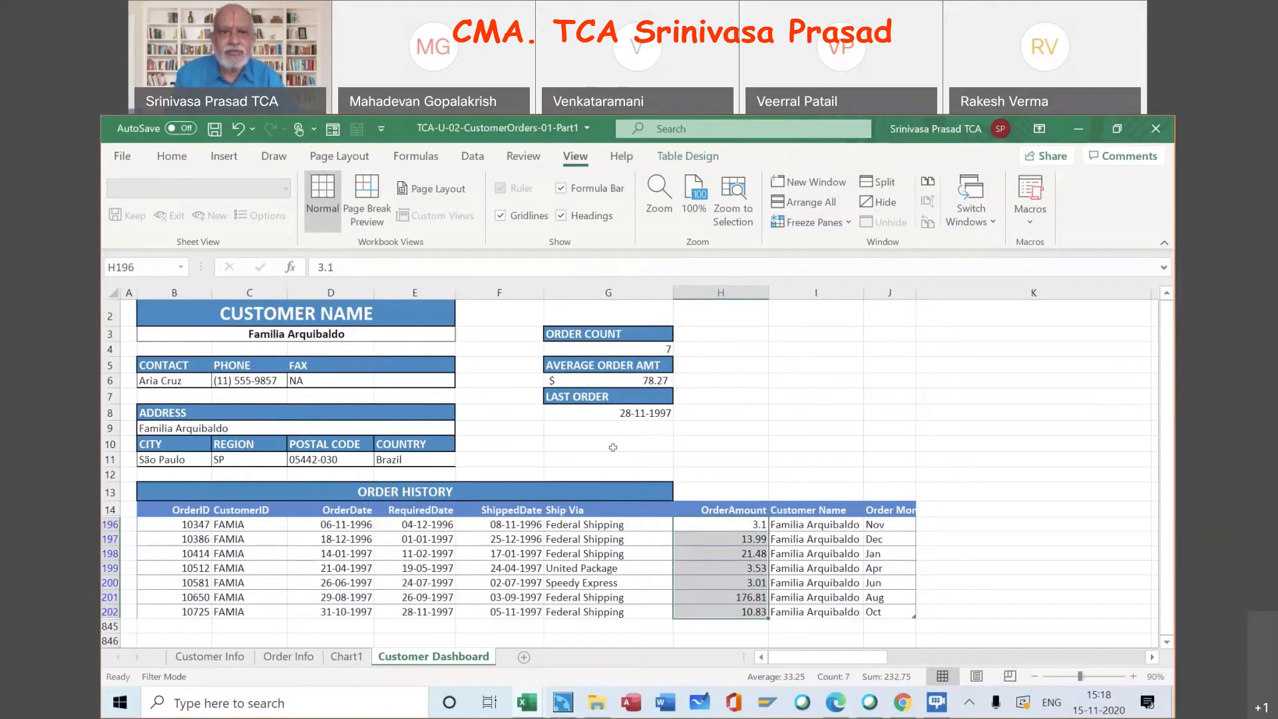
click(720, 428)
Choose Folk och fä HB as the customer in B3 on the dashboard
click(439, 334)
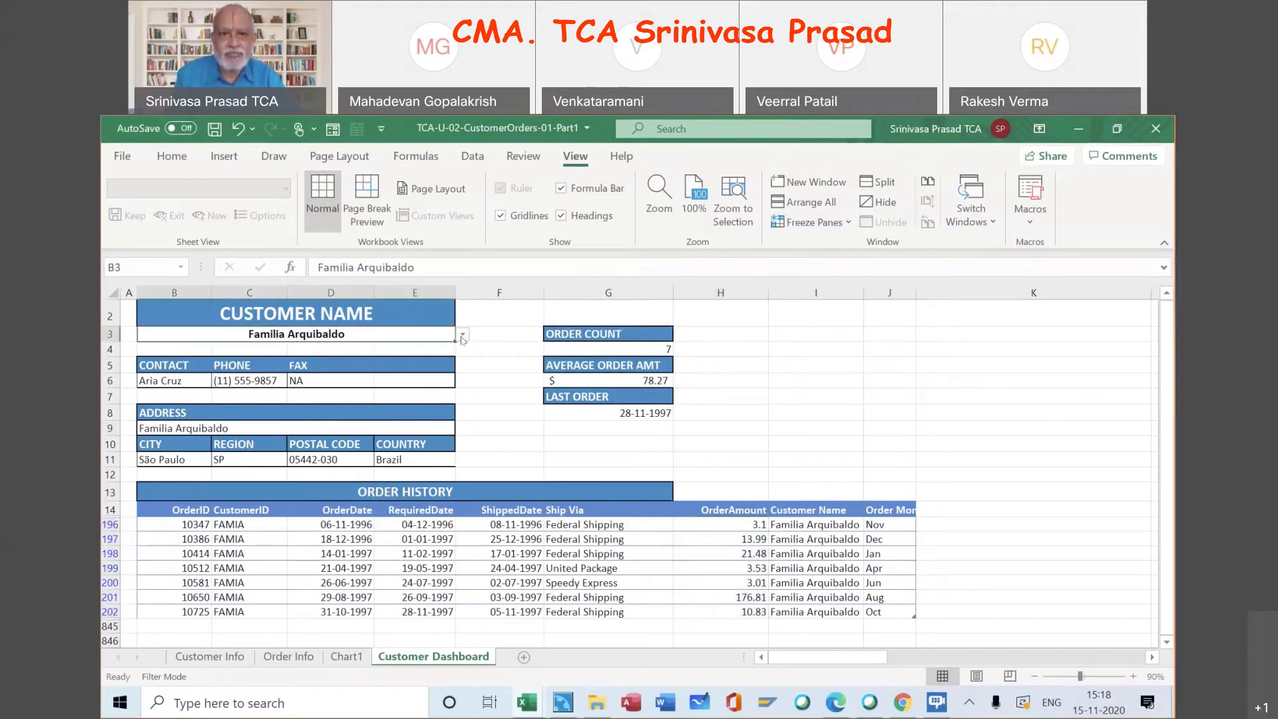
click(463, 335)
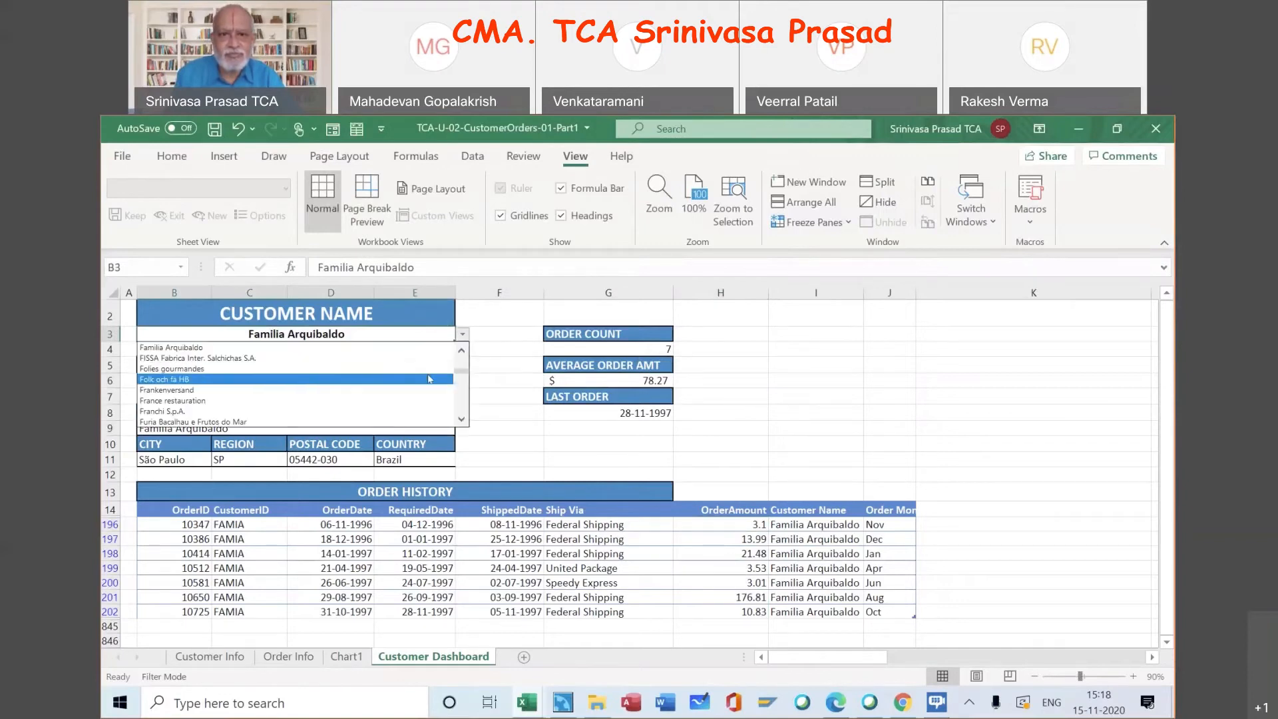
click(430, 378)
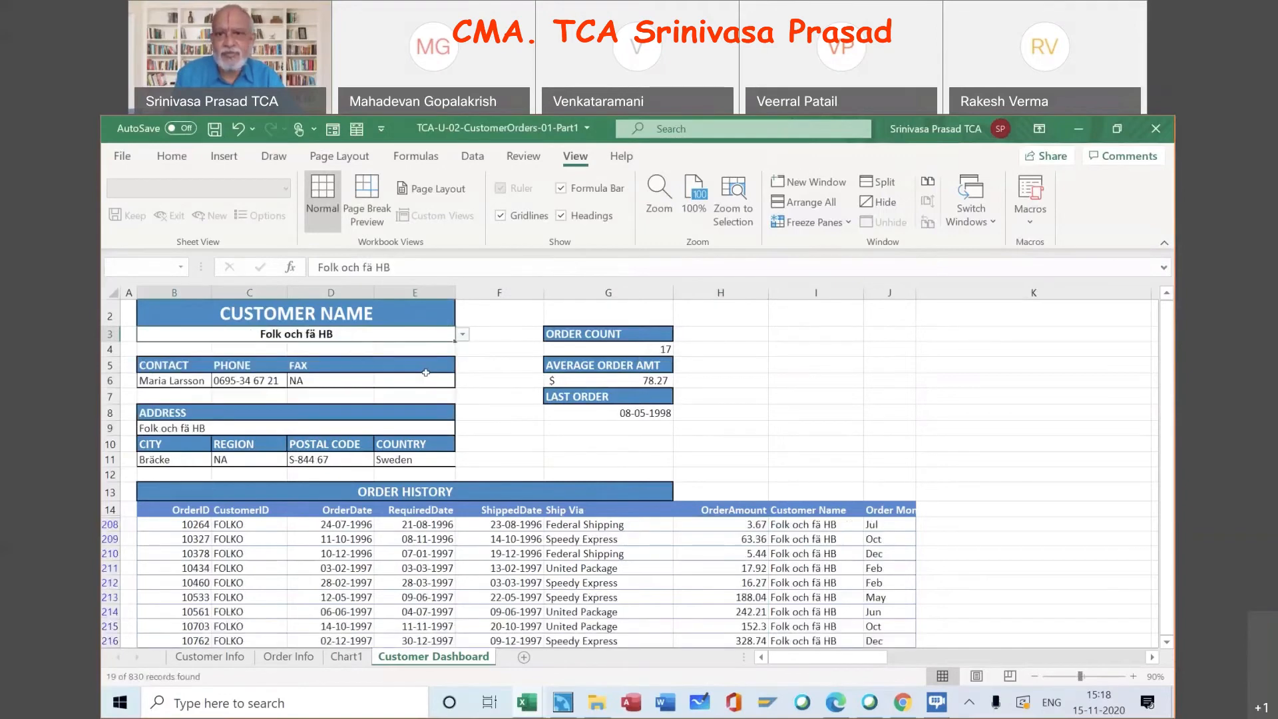
Review the function arguments of the average order amount formula in G6
click(639, 382)
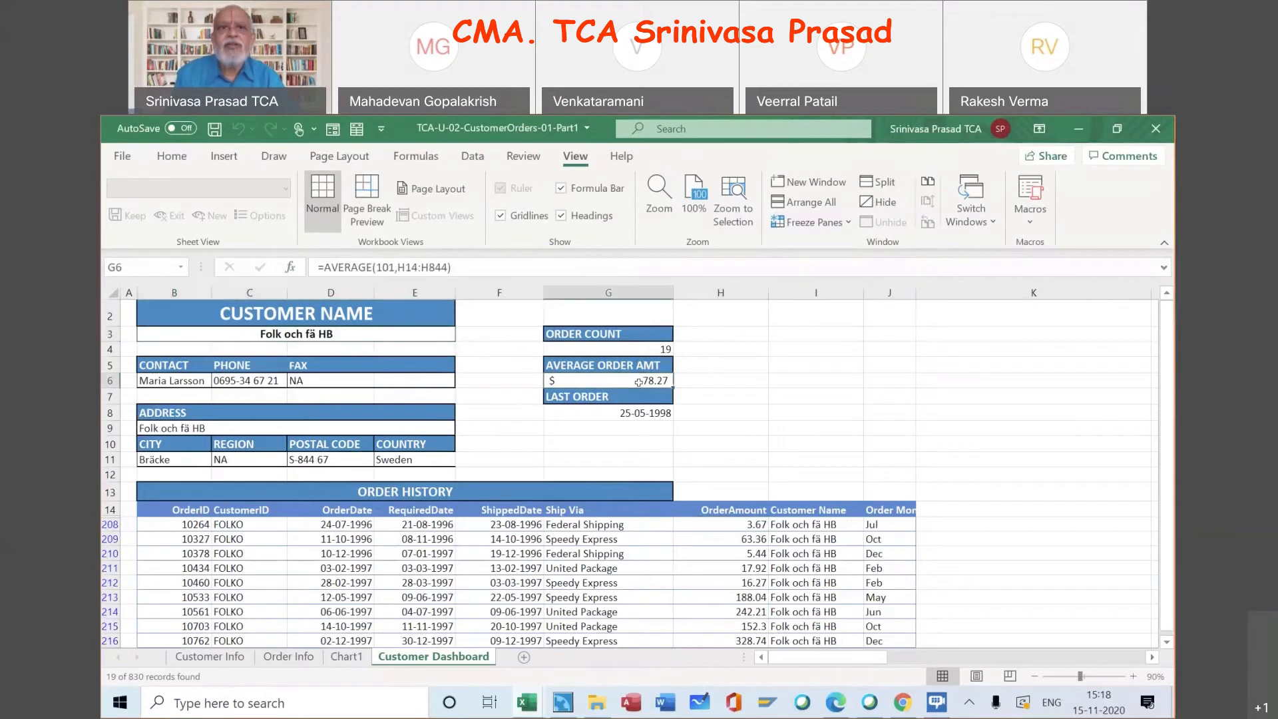
click(290, 268)
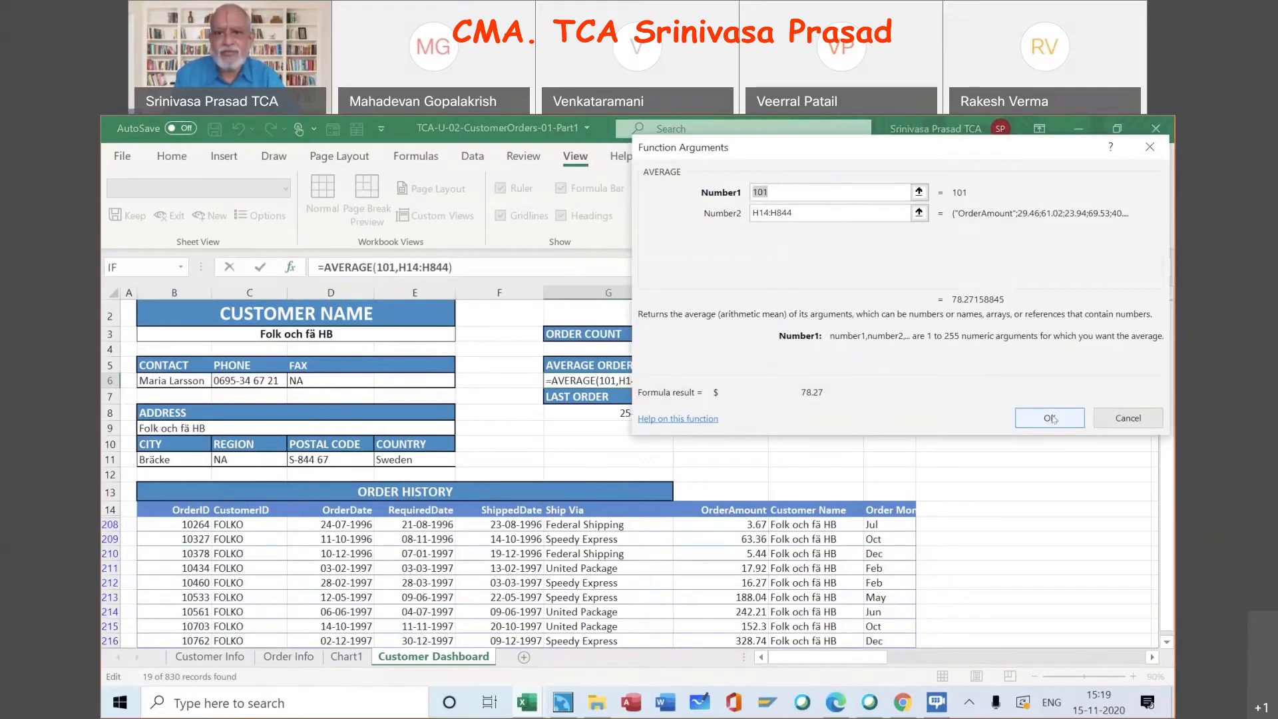
click(1051, 419)
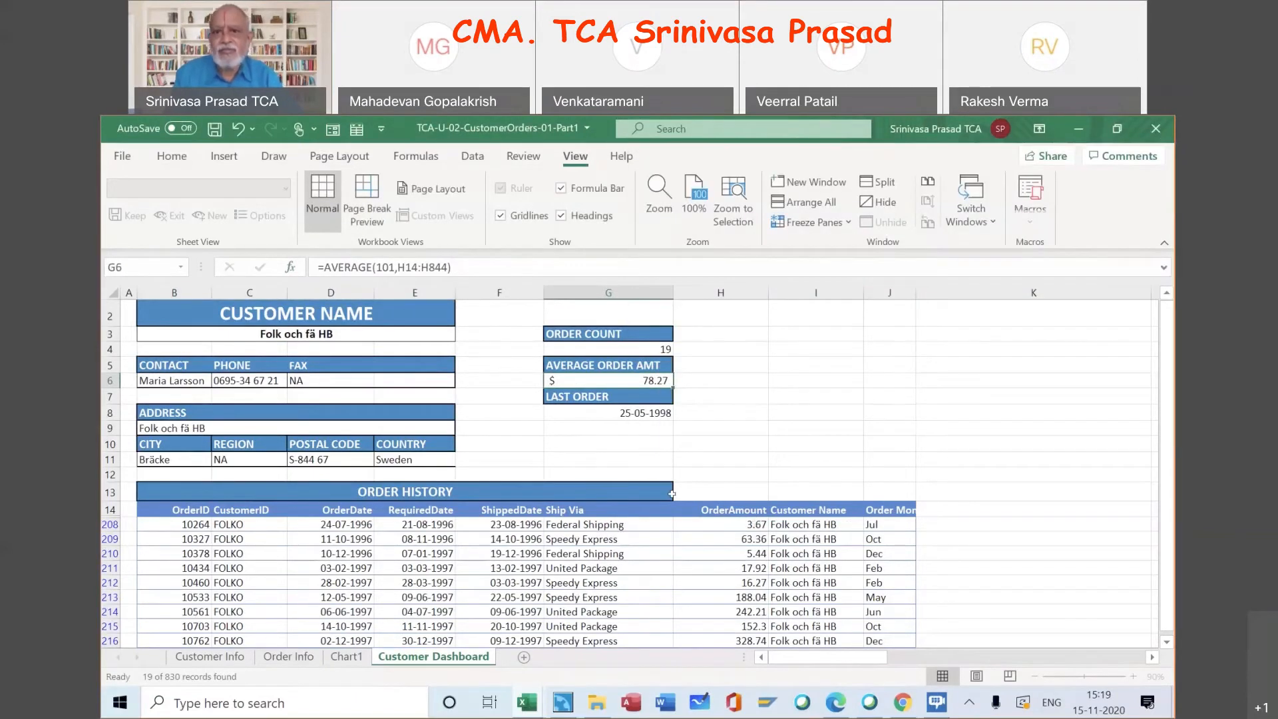
Compare the average of Folk och fä HB's order amounts in H208:H226 with the average order amount in G6
scroll(672, 493, down, 1)
scroll(672, 494, down, 1)
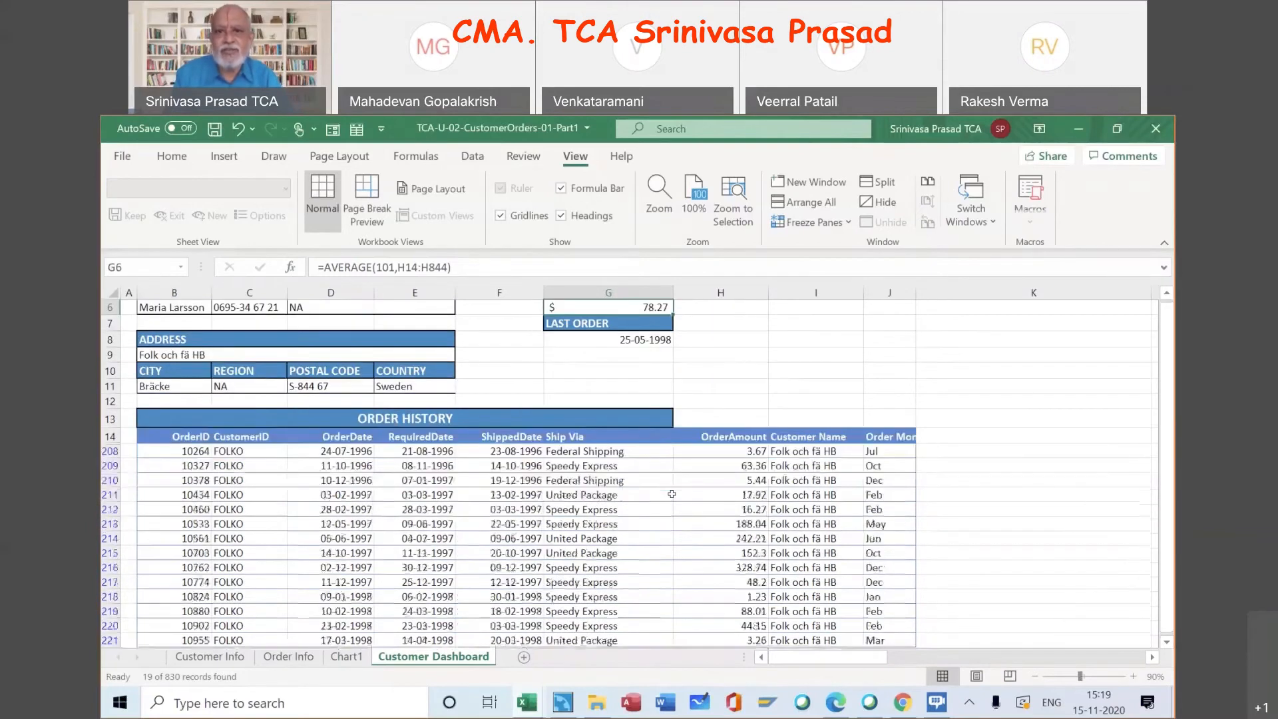
scroll(672, 493, down, 1)
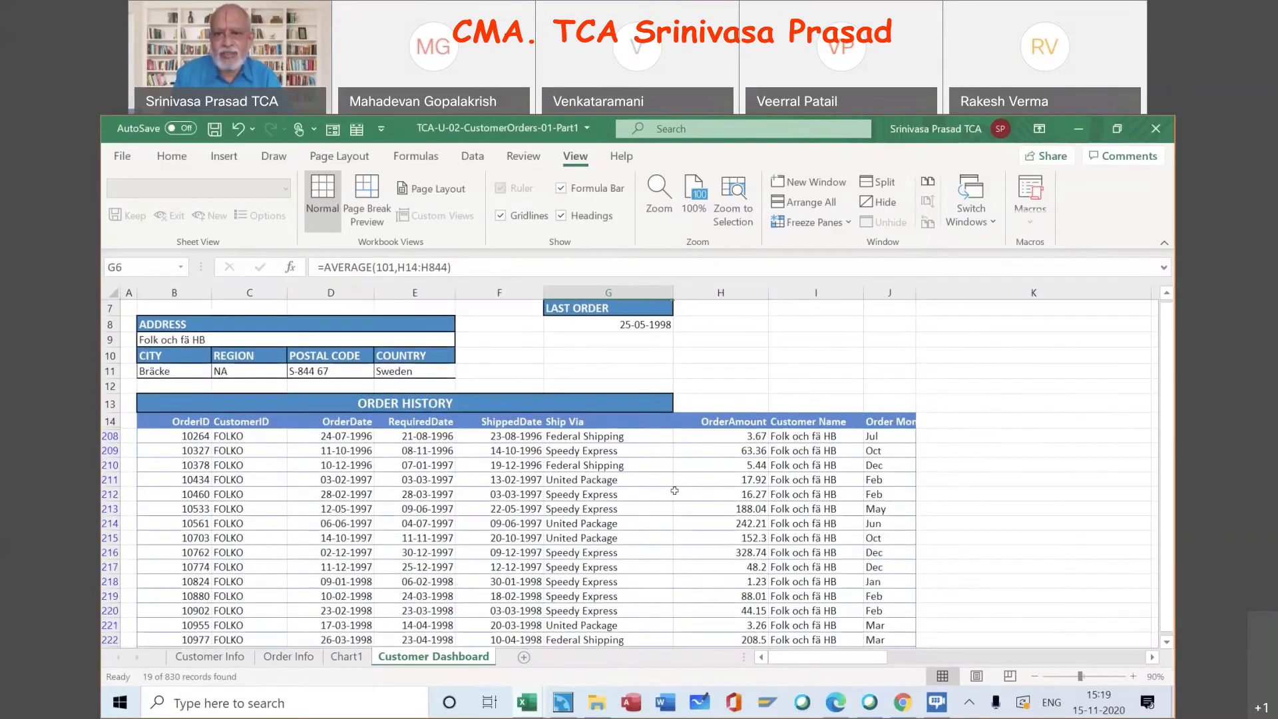
scroll(675, 490, down, 1)
click(711, 401)
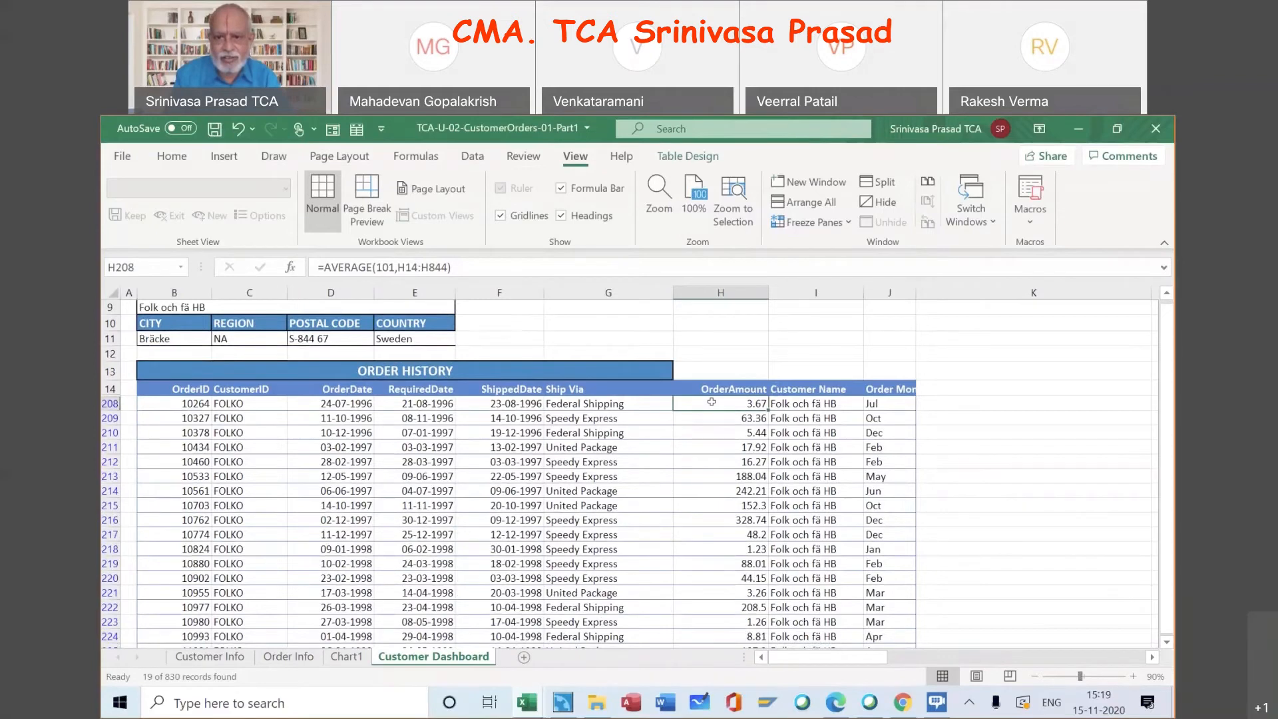
scroll(716, 511, down, 3)
shift+click(718, 539)
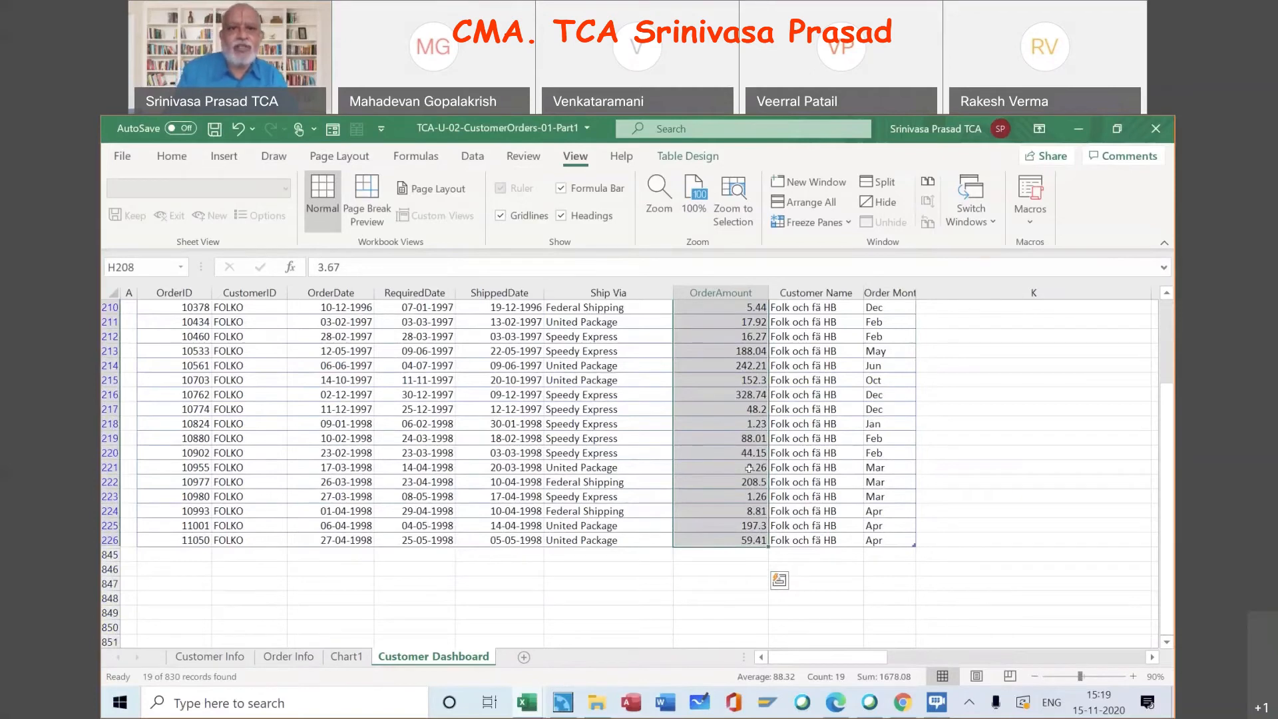
scroll(749, 468, up, 5)
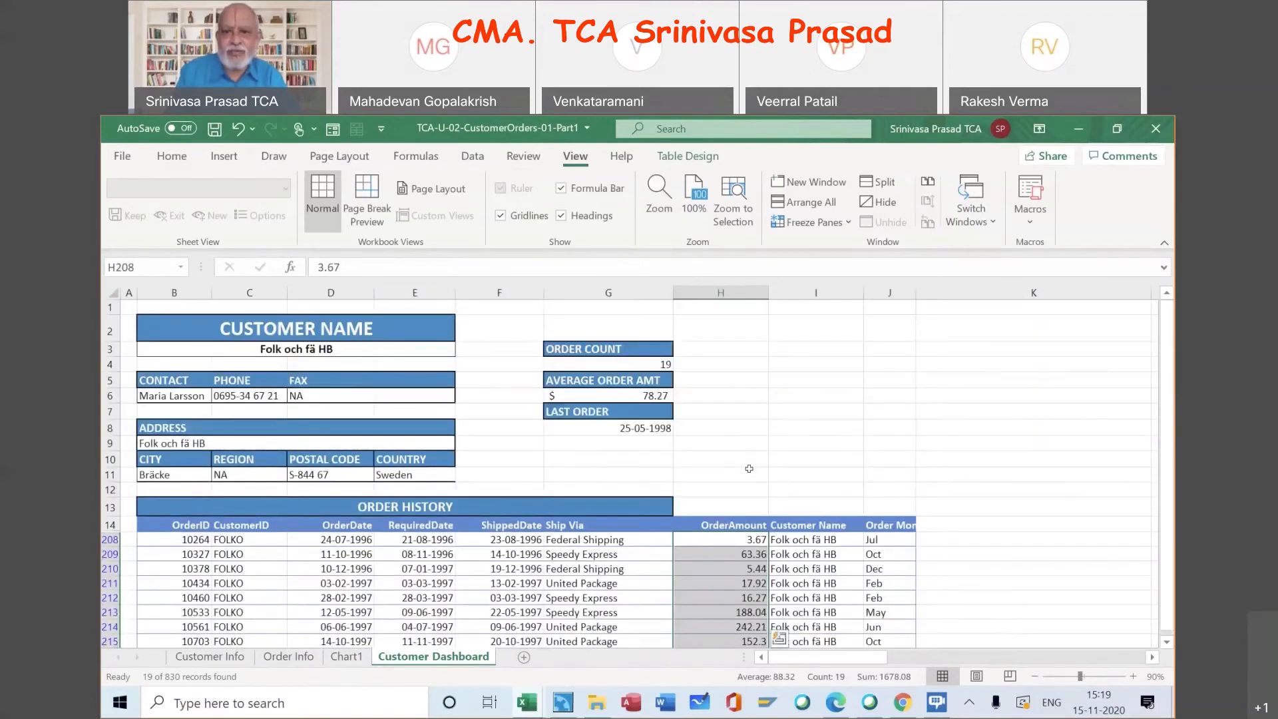
click(640, 395)
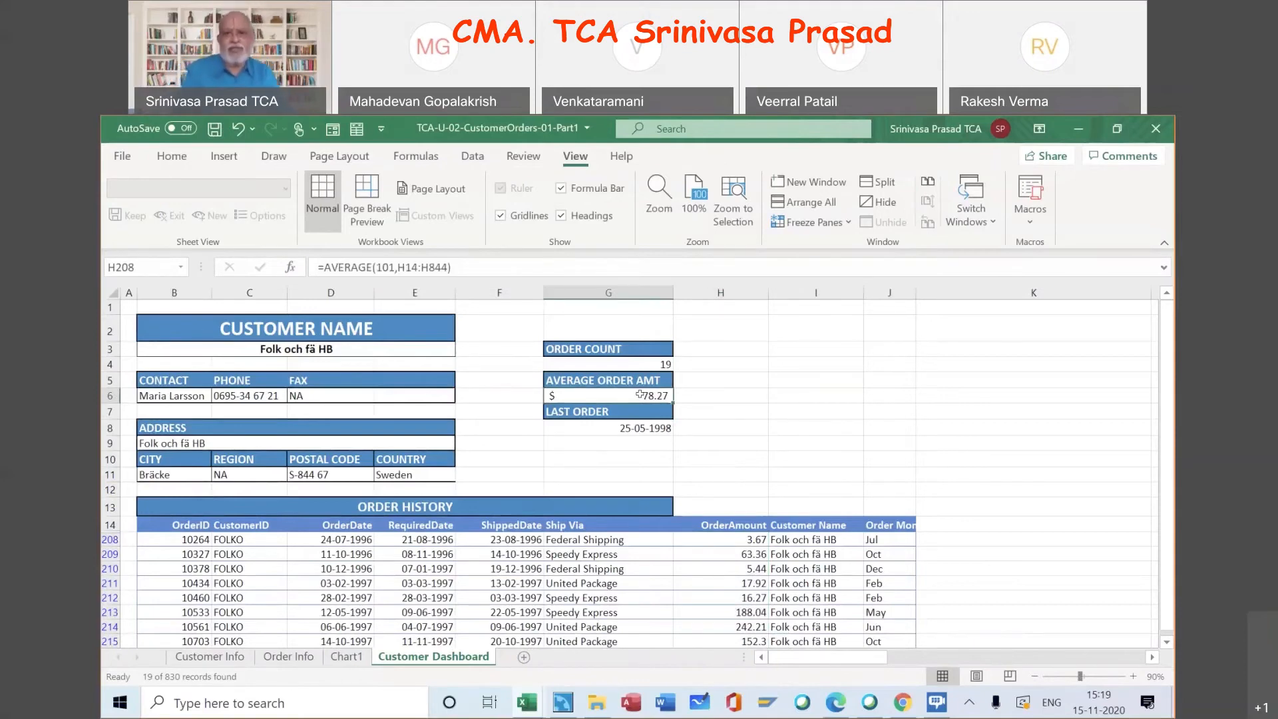
click(737, 535)
scroll(739, 594, down, 1)
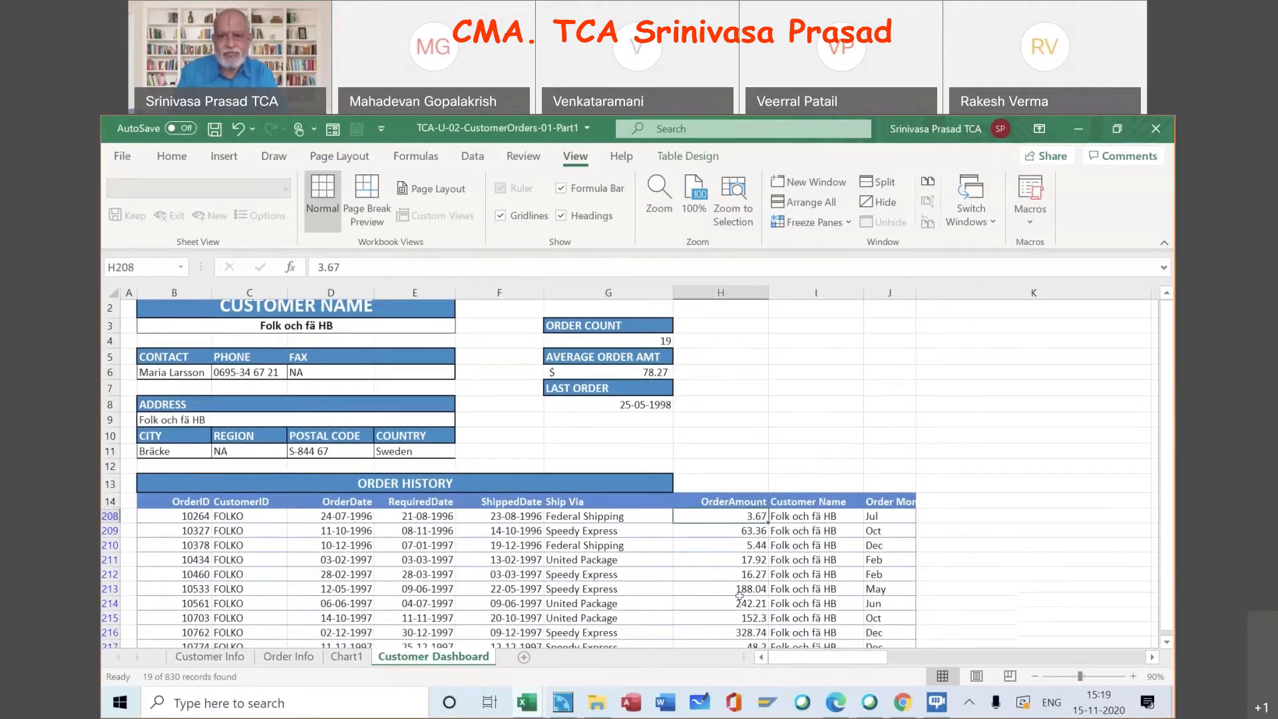
scroll(739, 594, down, 5)
shift+click(733, 569)
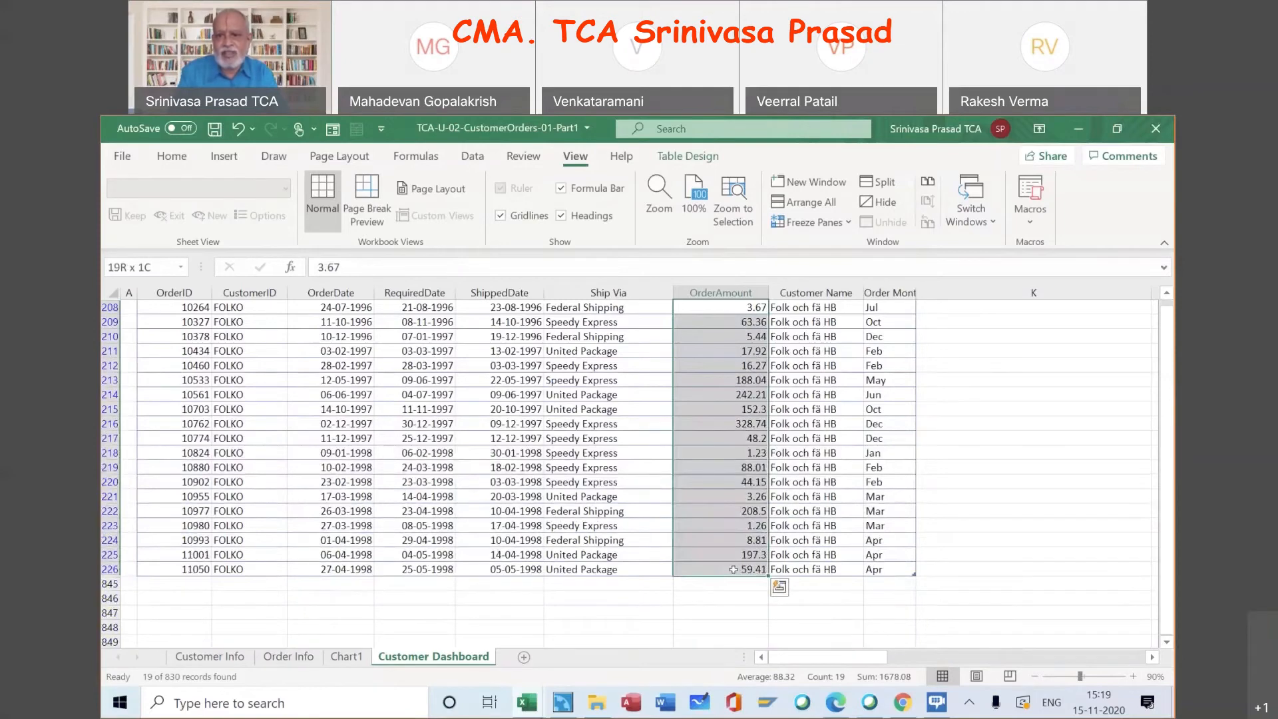
scroll(681, 482, up, 5)
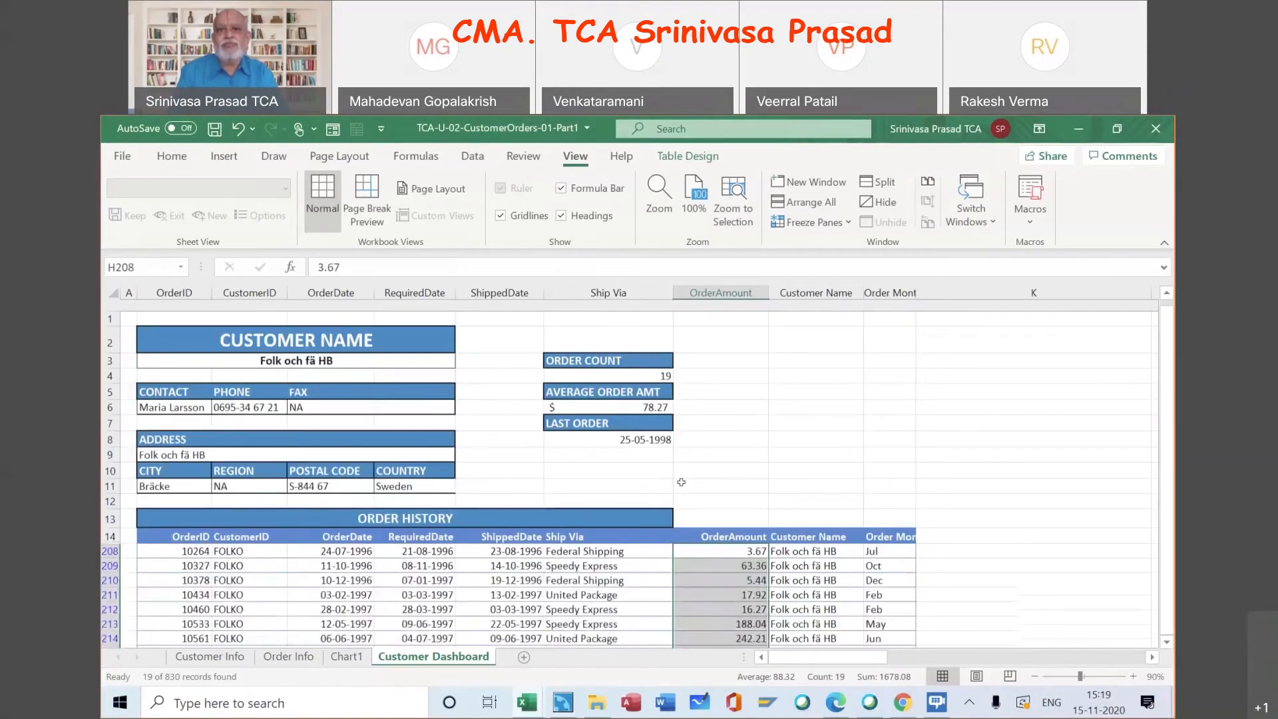
Set the function number of the last order SUBTOTAL in G8 to 101
click(608, 429)
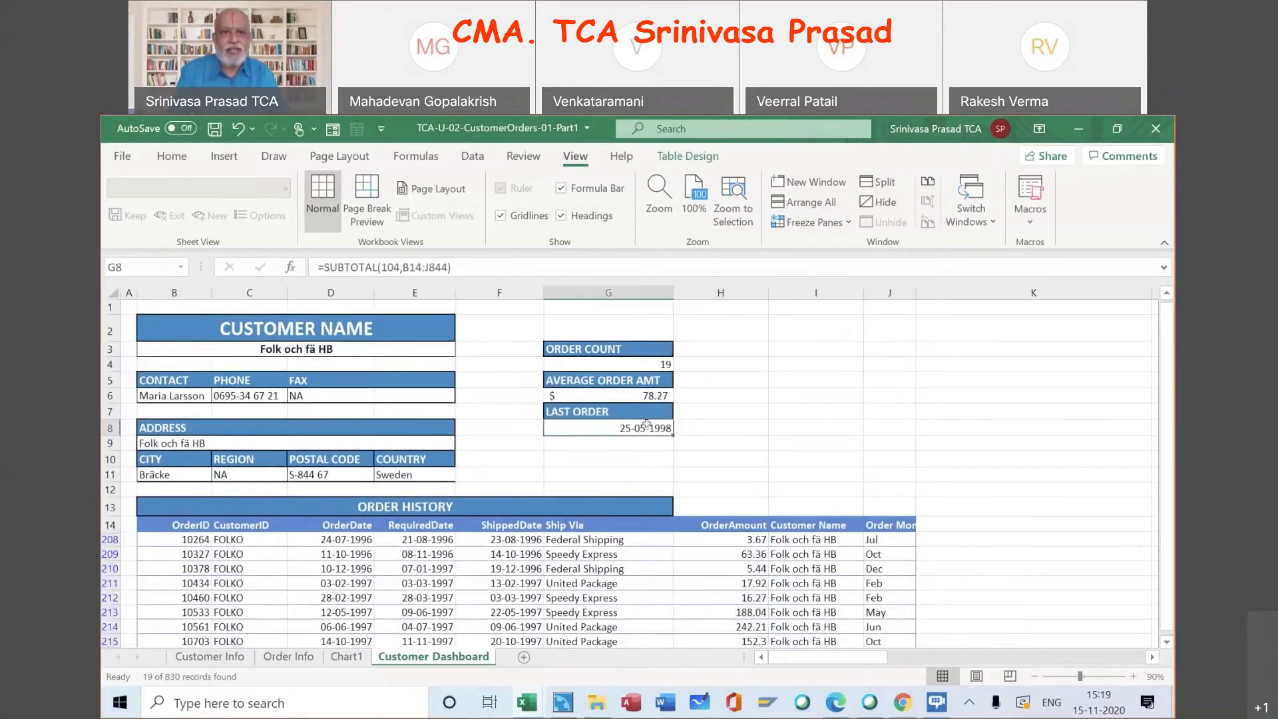
click(292, 268)
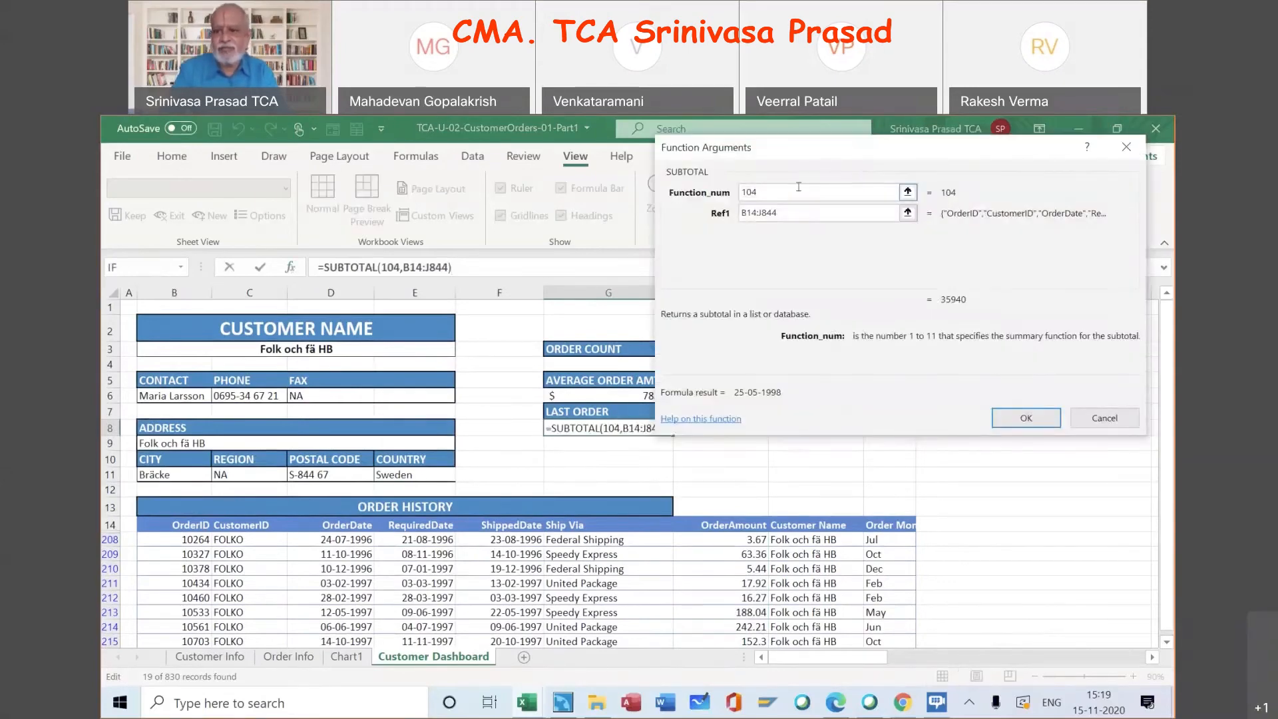
click(799, 192)
key(BackSpace)
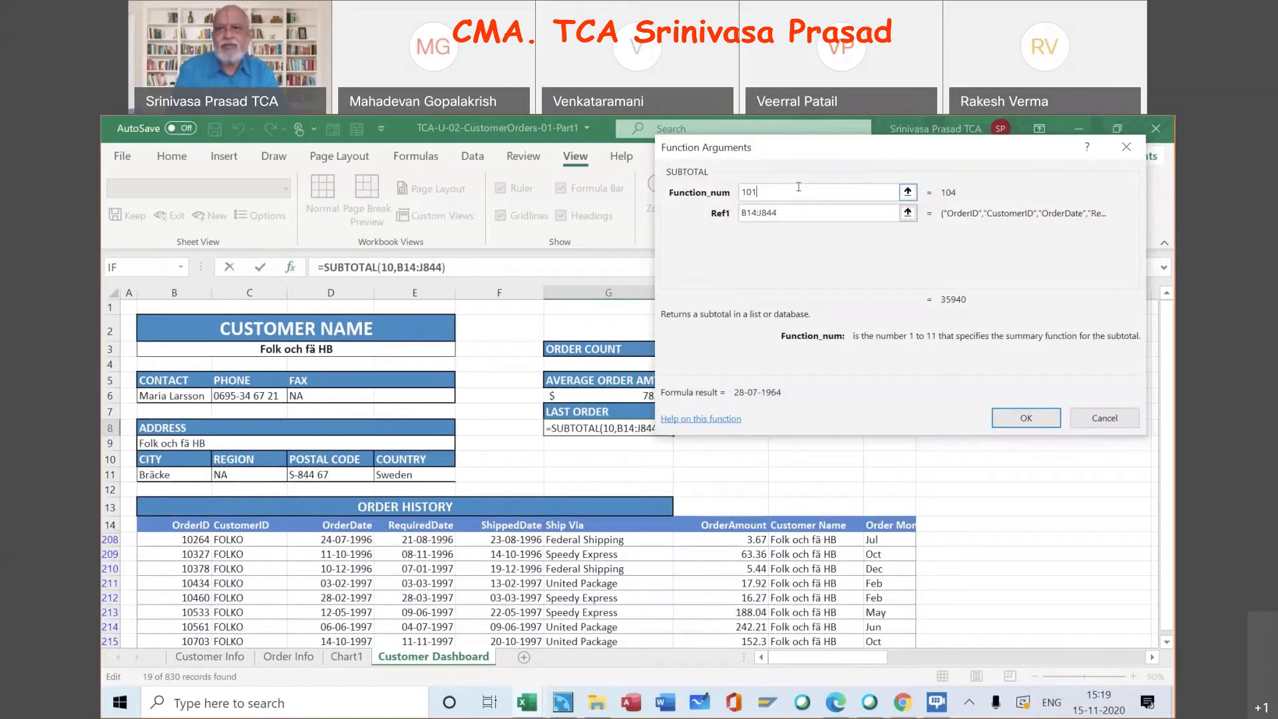
text(1)
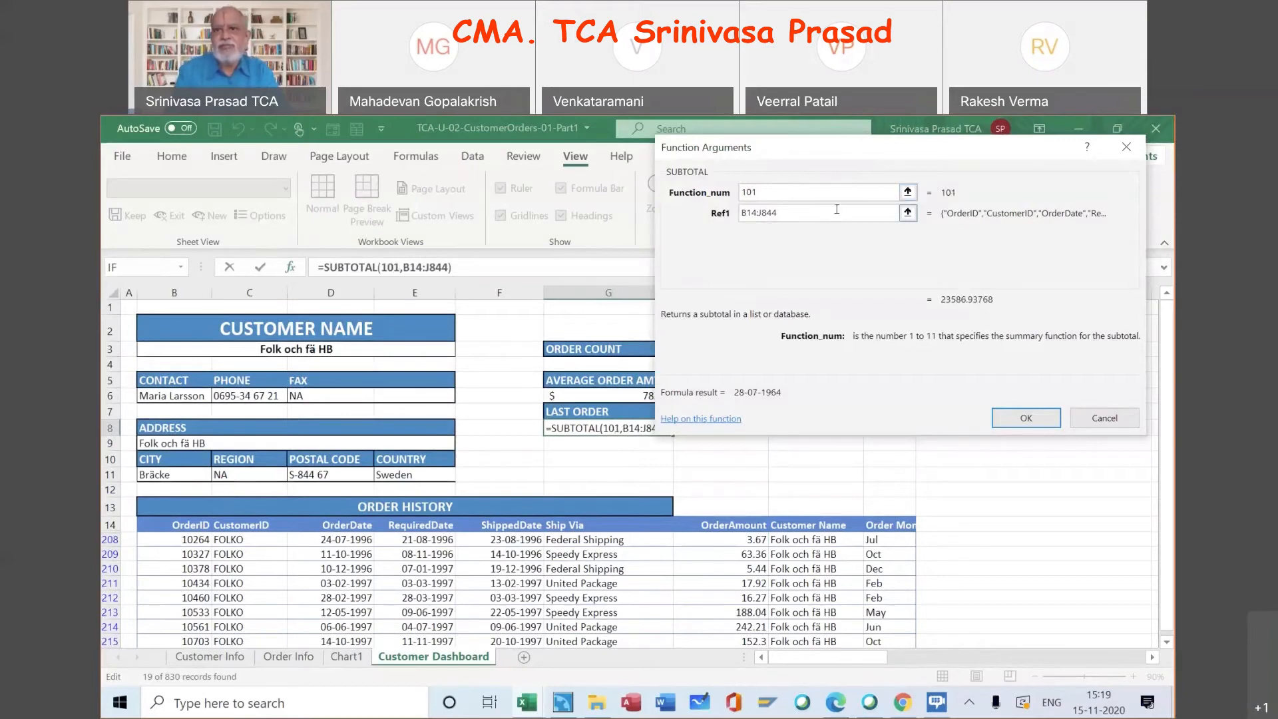
Replace the reference of the last order SUBTOTAL in G8 with the OrderDate range D14:D226
click(837, 210)
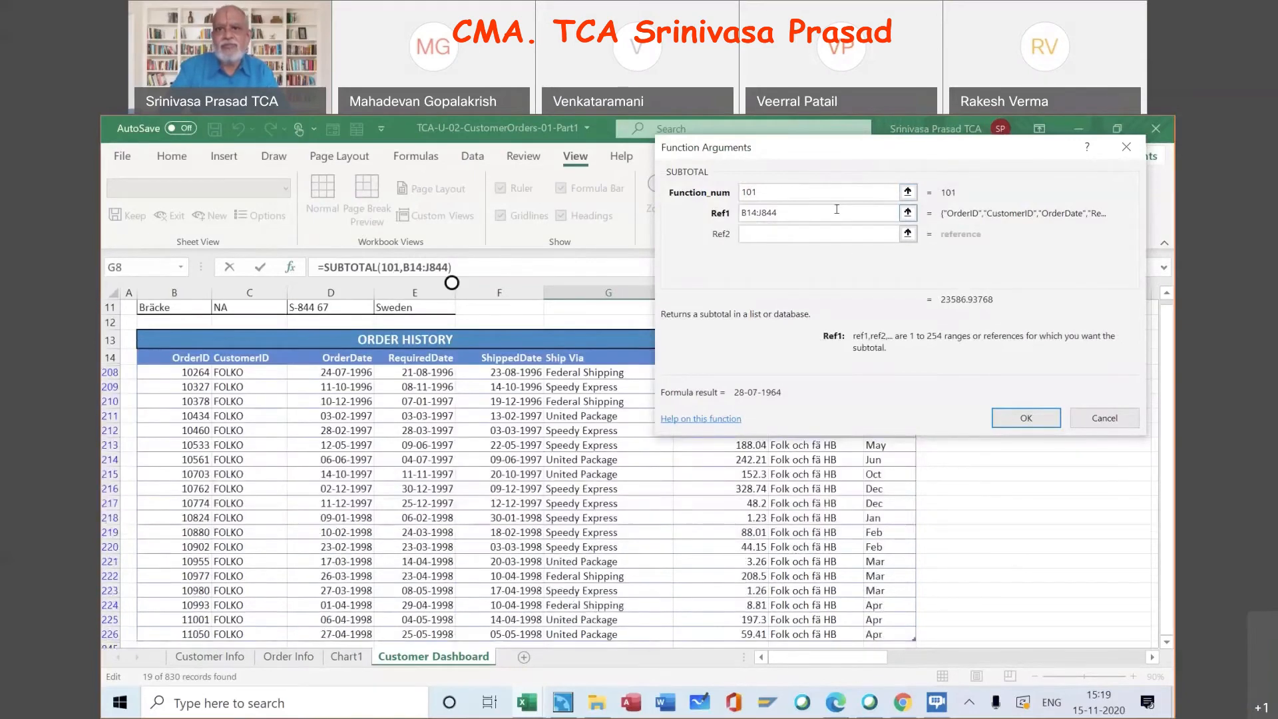
key(BackSpace)
key(BackSpace)
key(BackSpace)
key(BackSpace)
key(BackSpace)
key(BackSpace)
key(BackSpace)
key(BackSpace)
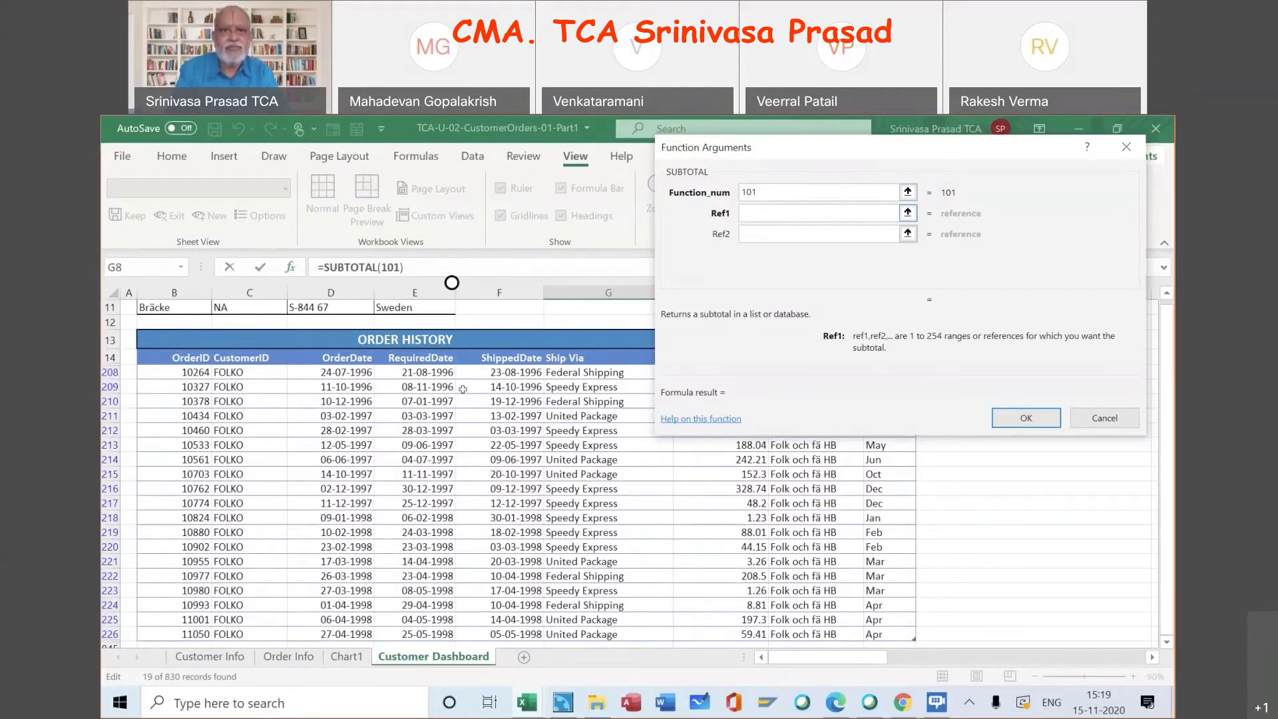
click(348, 356)
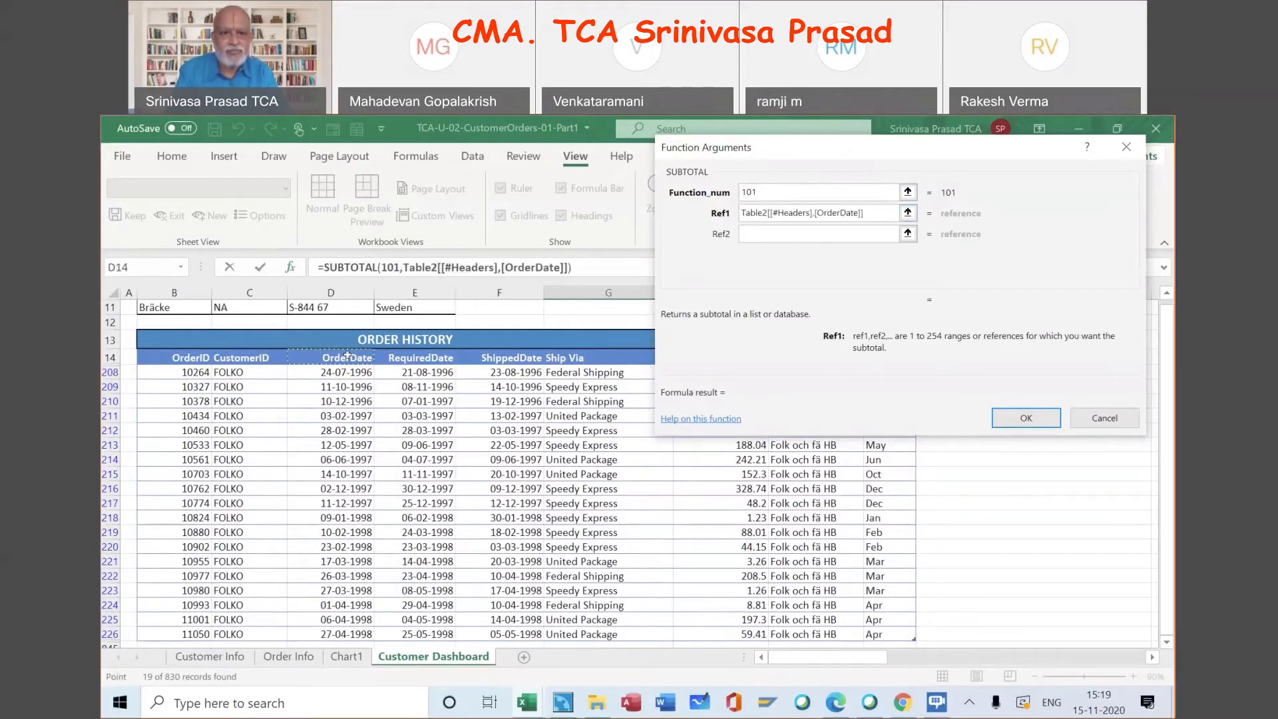
key(ctrl+shift+Down)
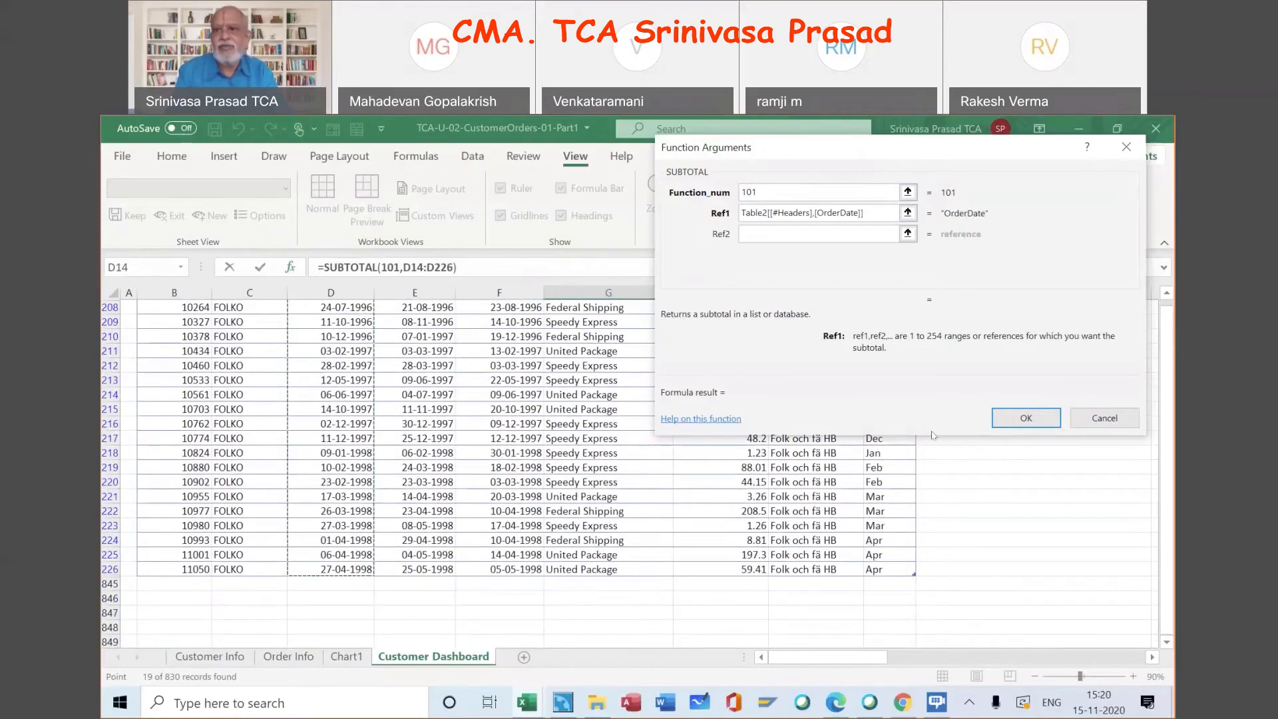
click(1026, 413)
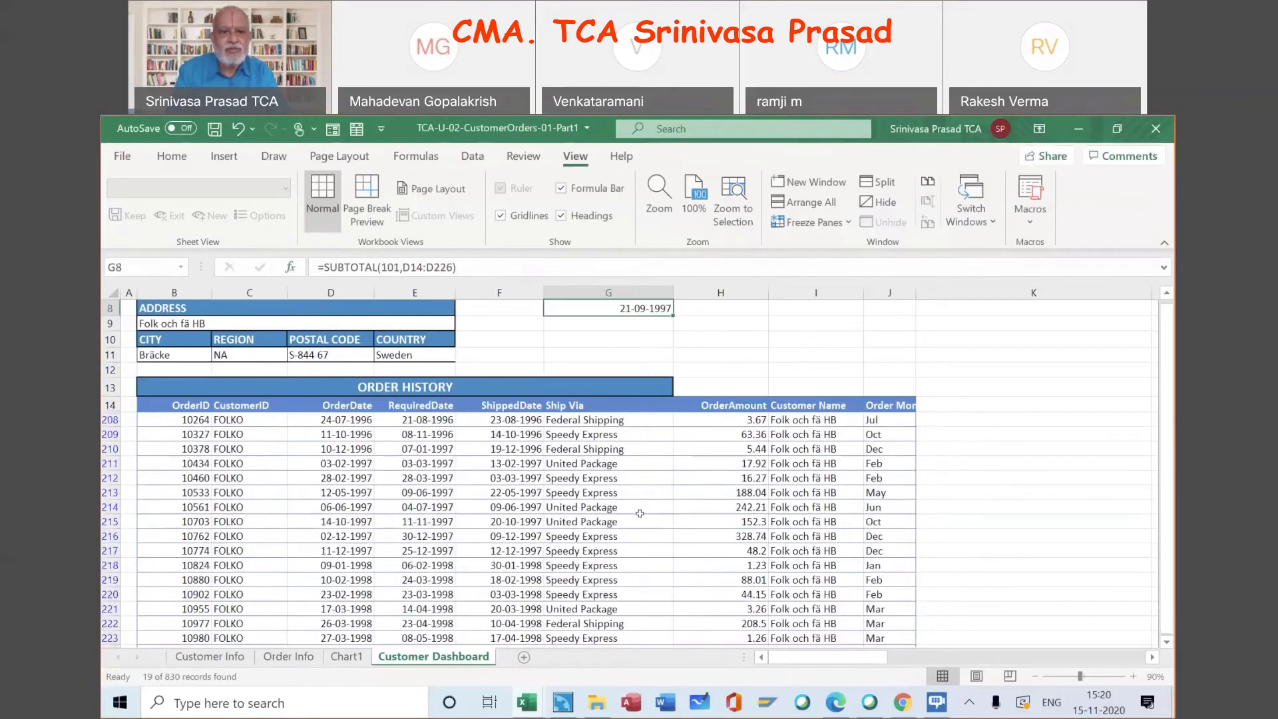
Compare the last order date in G8 with Folk och fä HB's order dates in the order history
scroll(640, 514, down, 1)
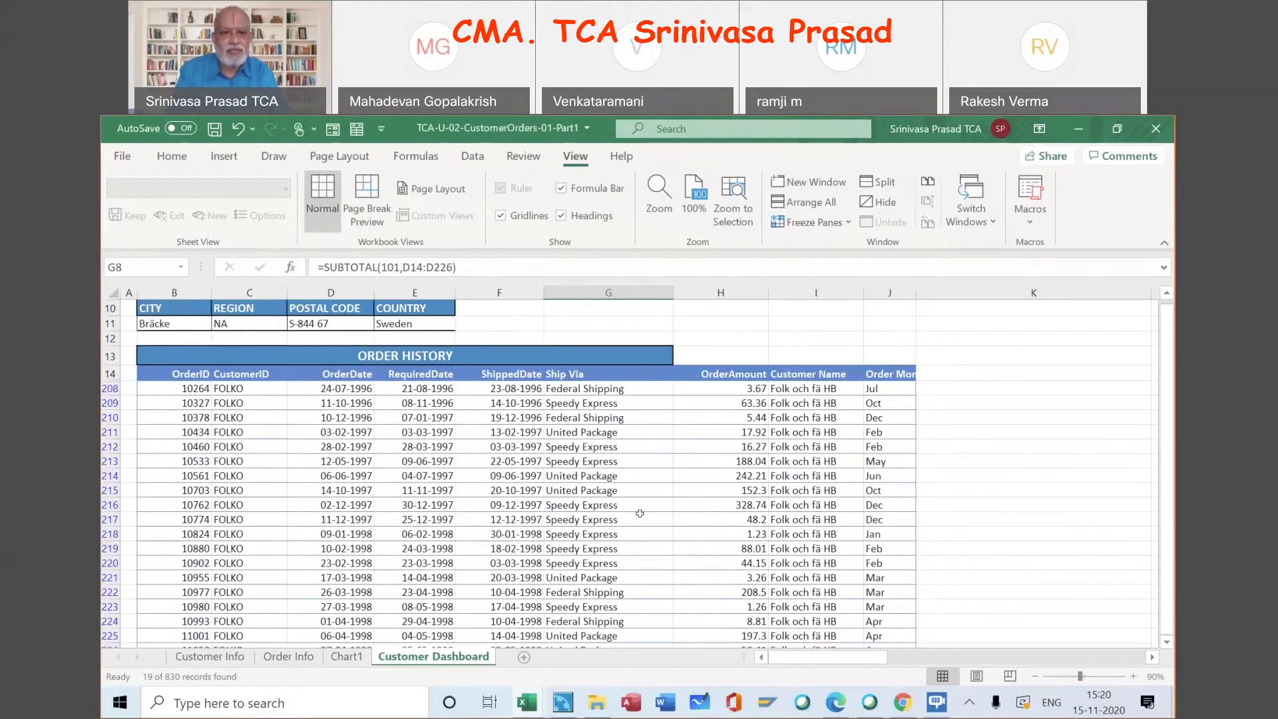
scroll(640, 513, down, 1)
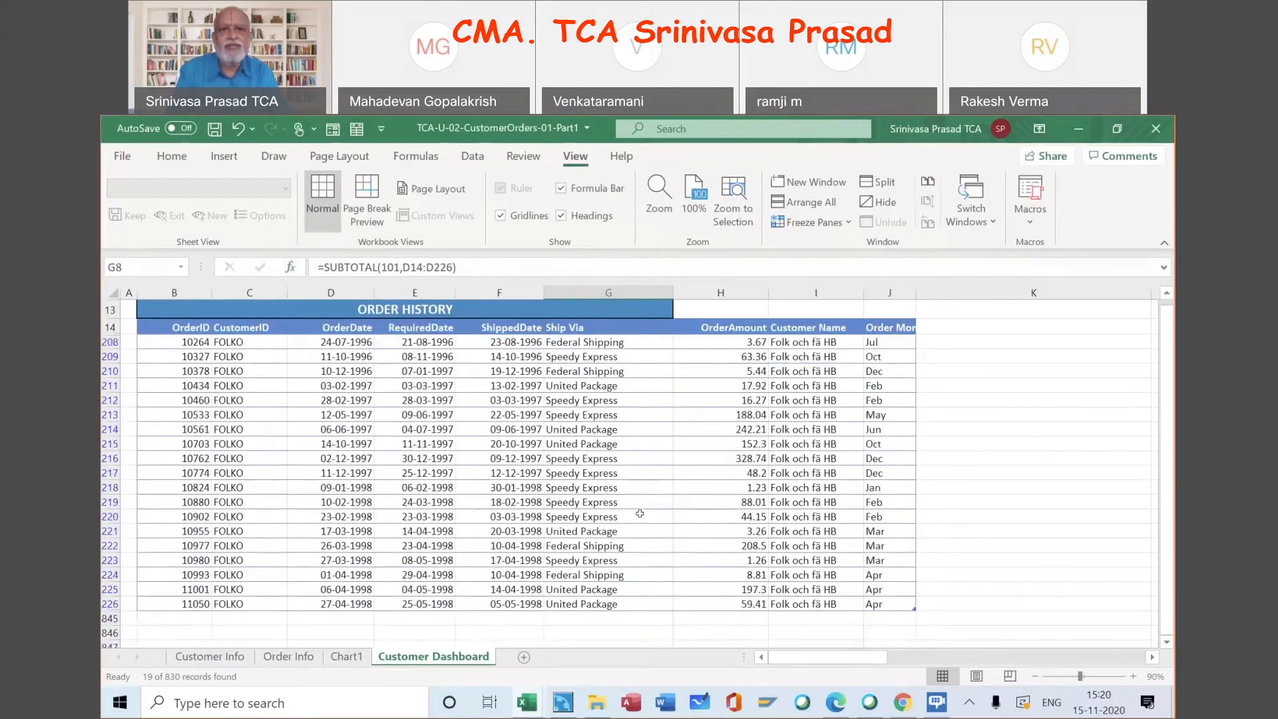
scroll(640, 513, up, 4)
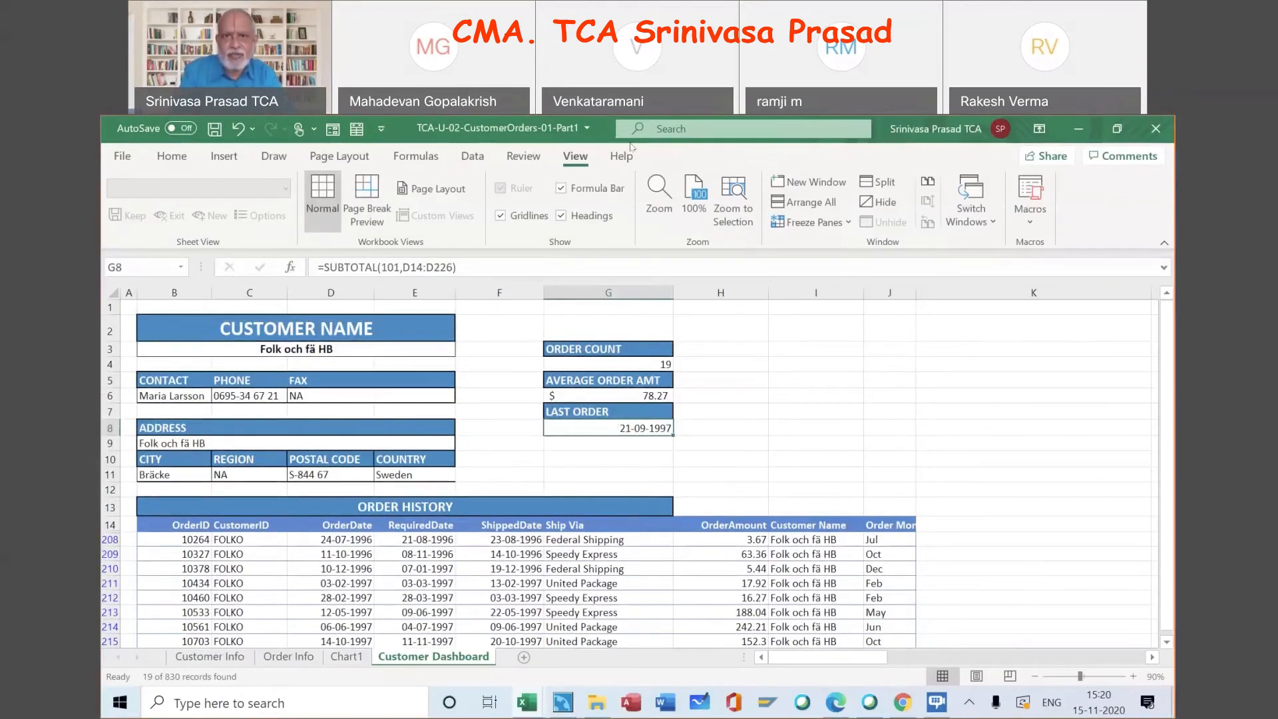
click(731, 134)
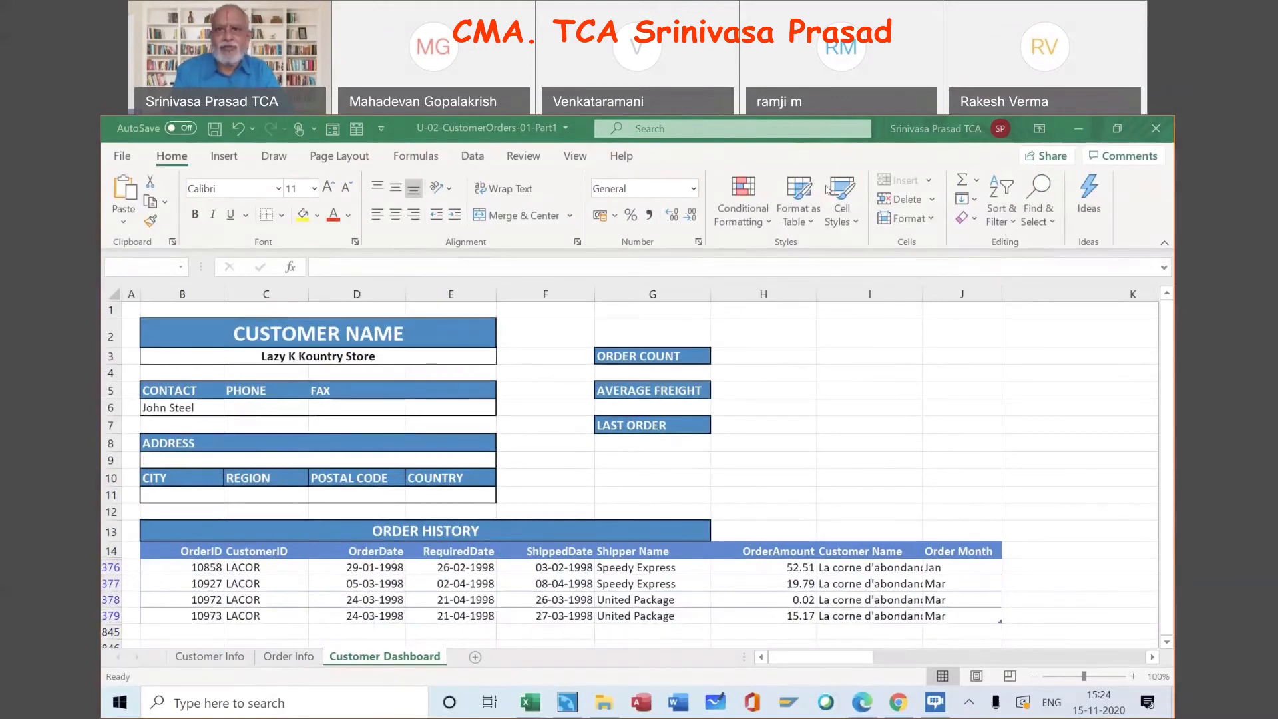
Switch from the U-02-CustomerOrders-01-Part1 workbook to TCA-U-02-CustomerOrders-01-Part1
click(671, 476)
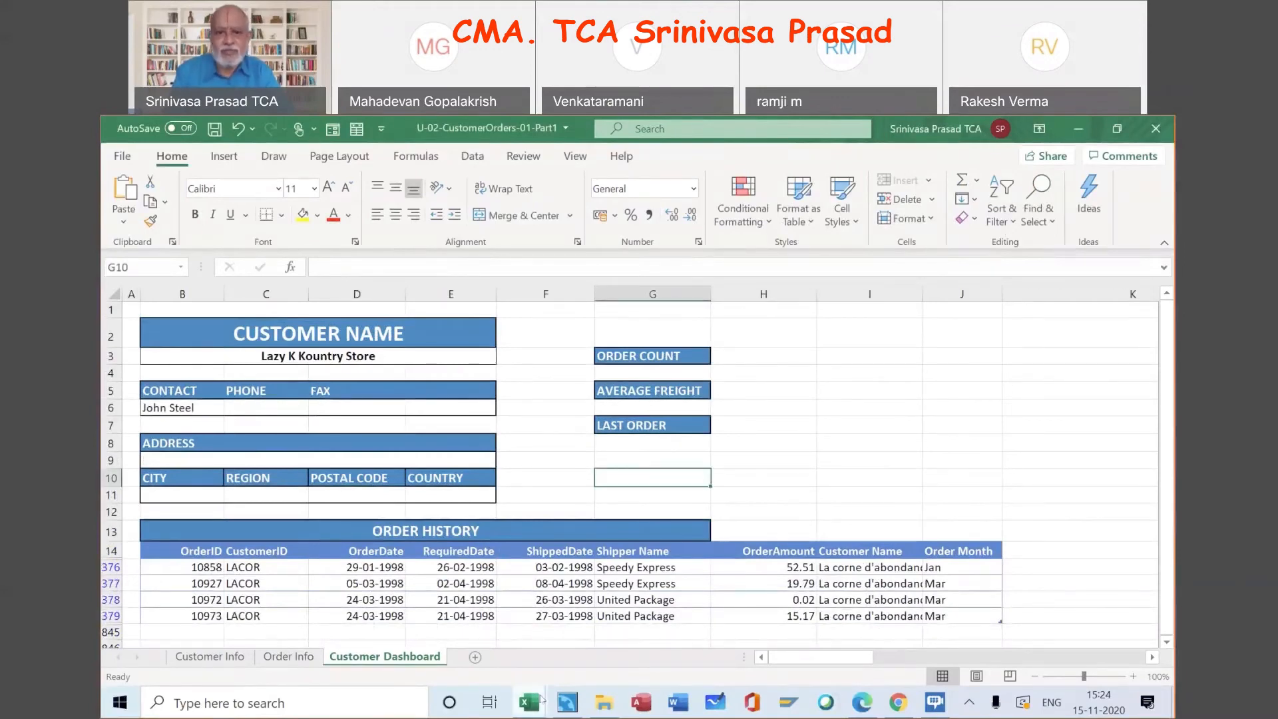
mouse_move(541, 699)
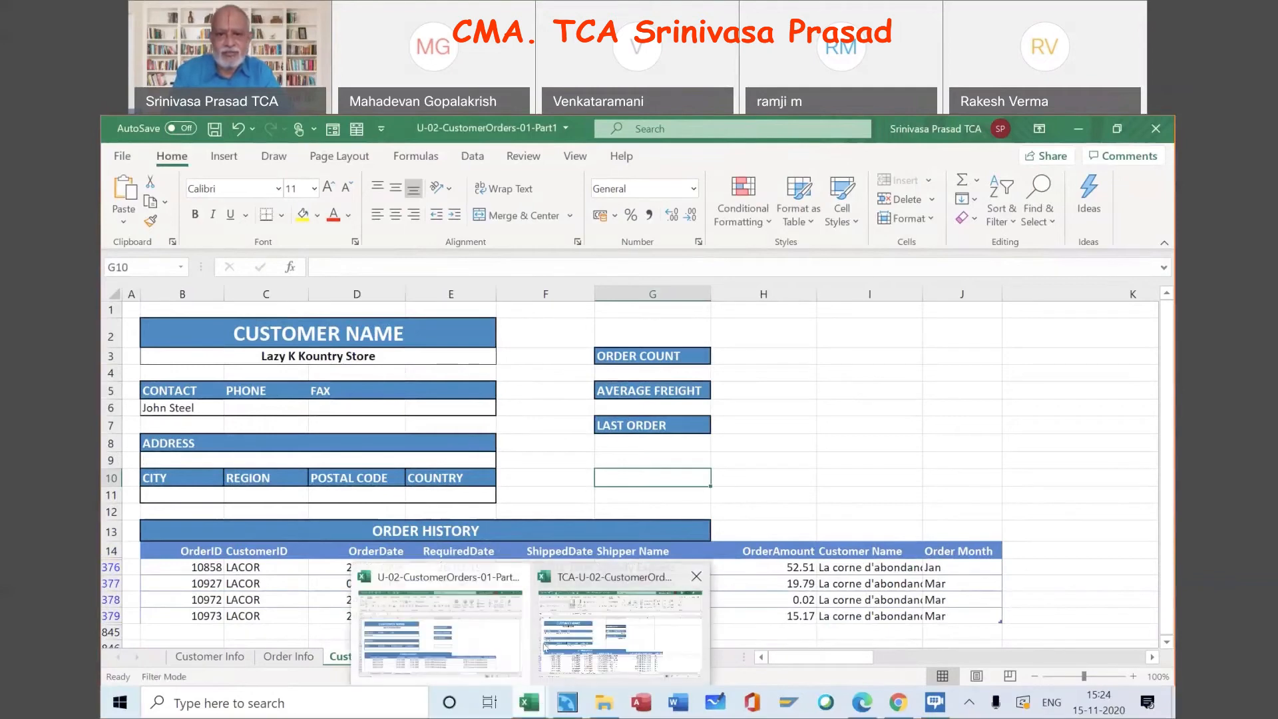
click(675, 636)
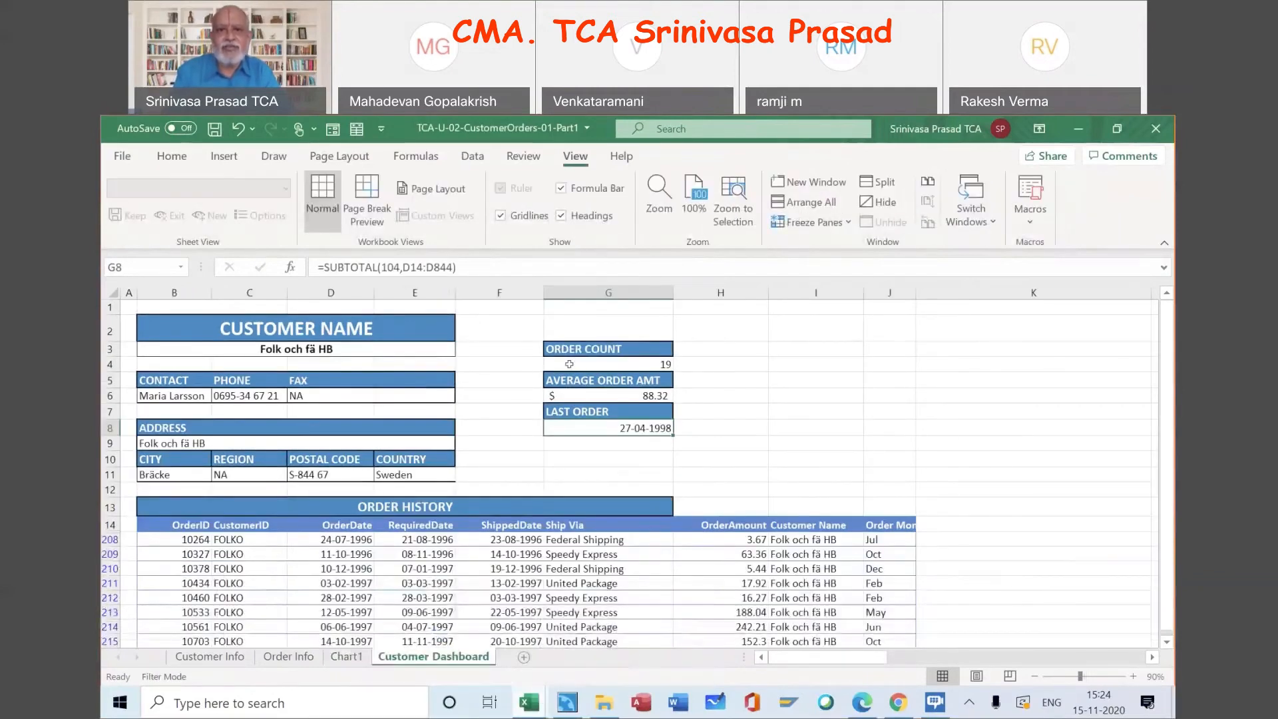
Review the SUBTOTAL formulas for order count in G4, average order amount in G6 and last order in G8
click(570, 364)
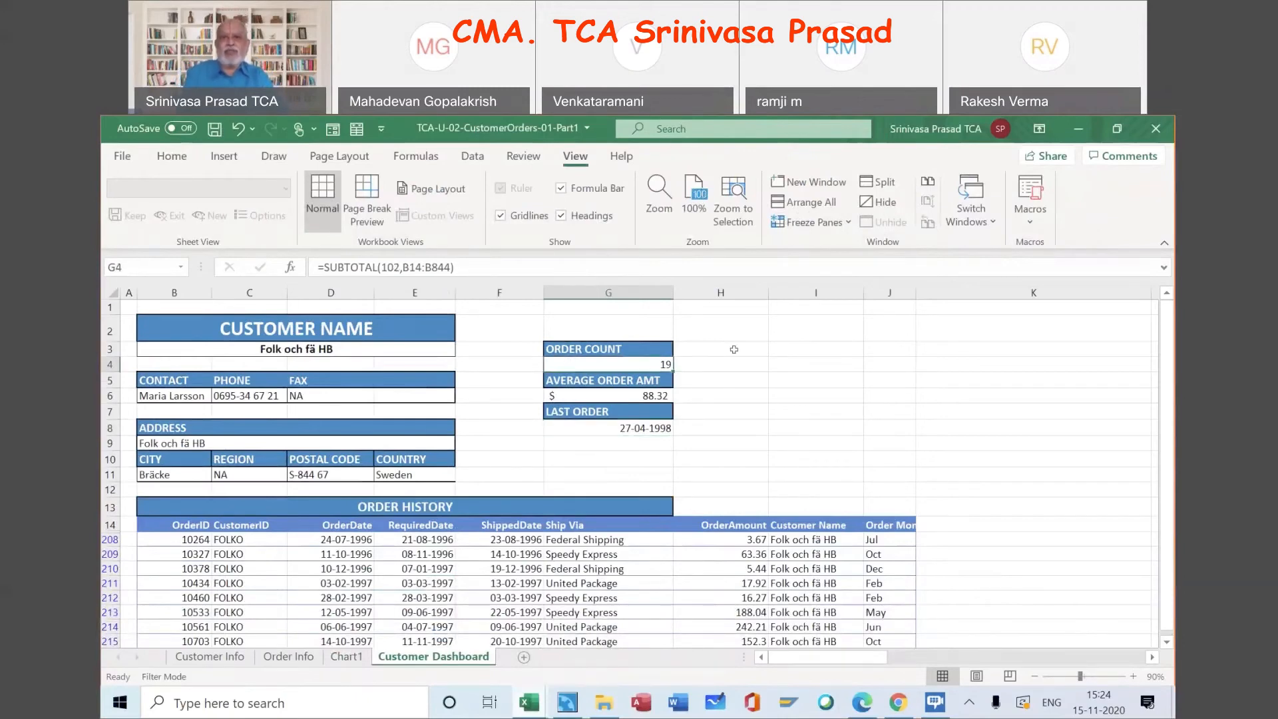
click(643, 394)
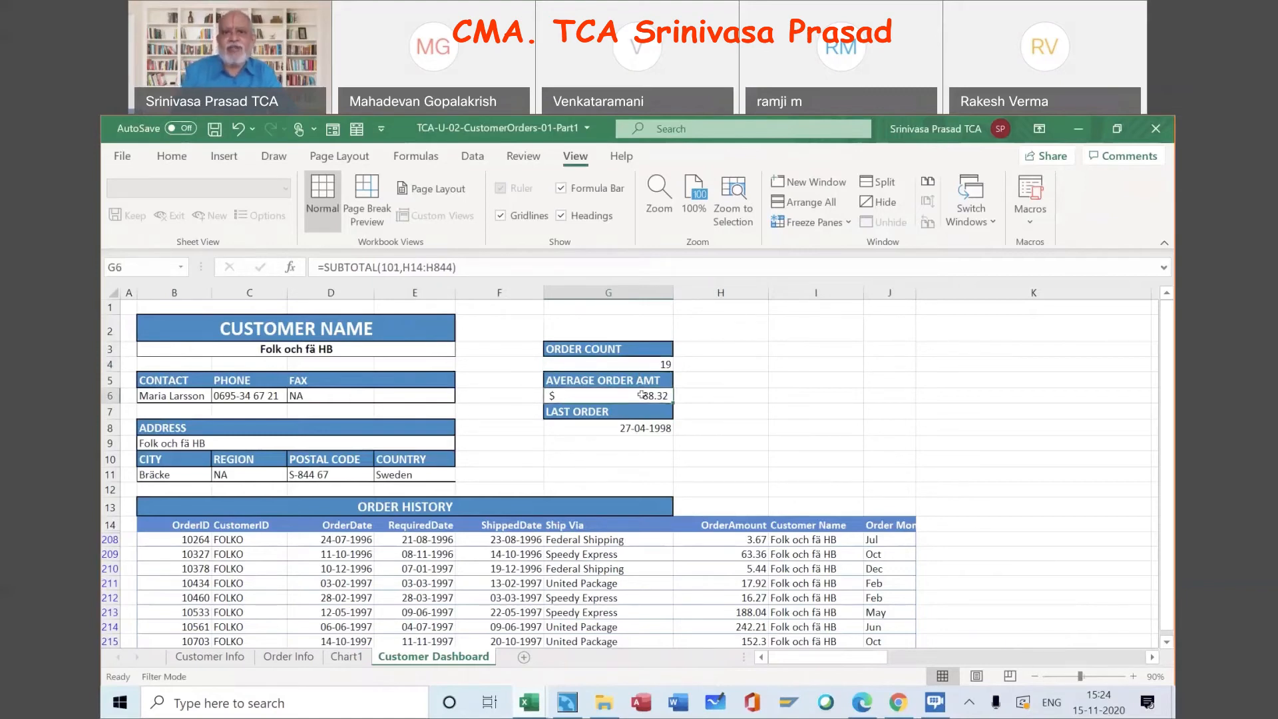
click(632, 427)
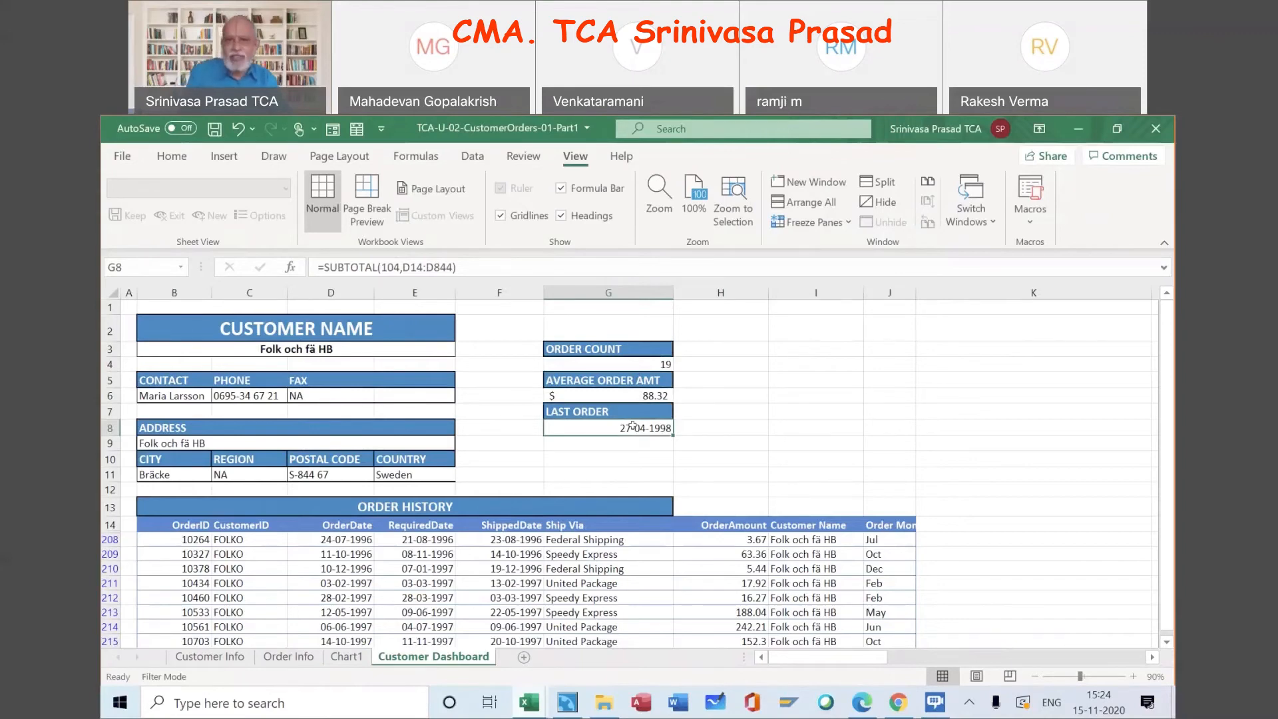
Examine the function numbers SUBTOTAL offers, from 1 to 111, using a trial formula in I3, and discard the formula
click(804, 354)
text(=)
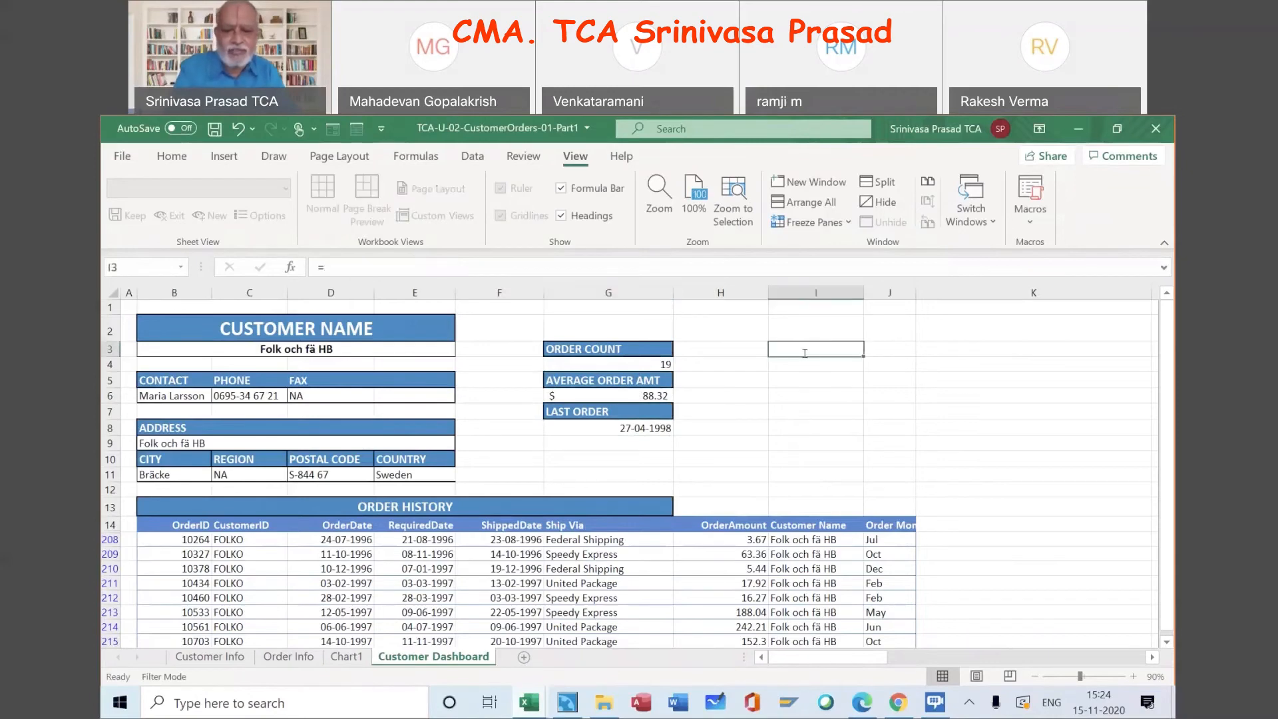
text(subt)
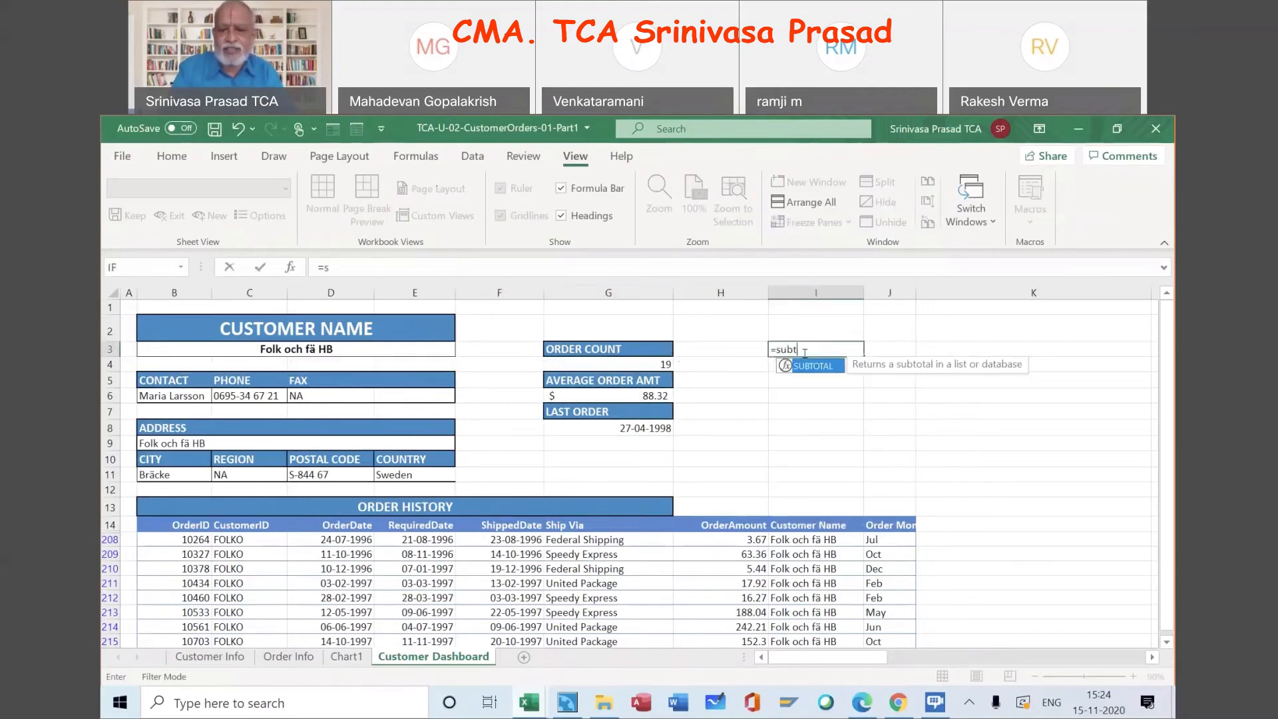
text(otal()
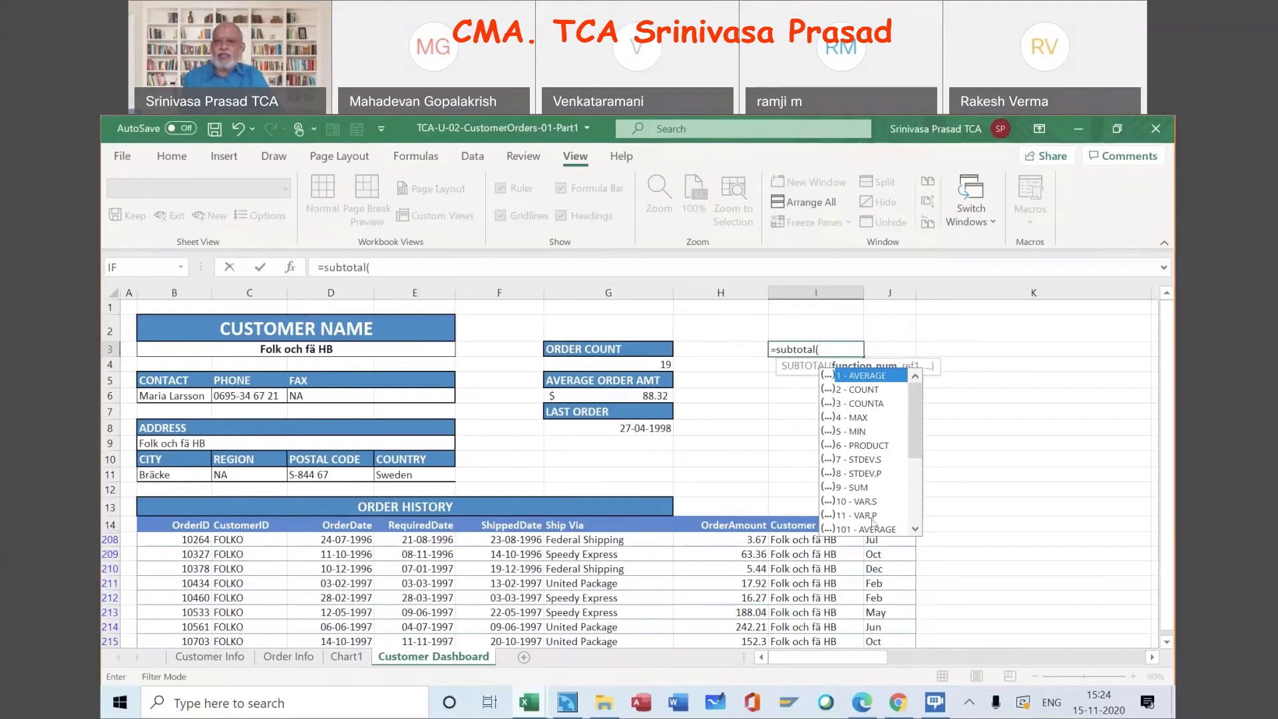
click(916, 529)
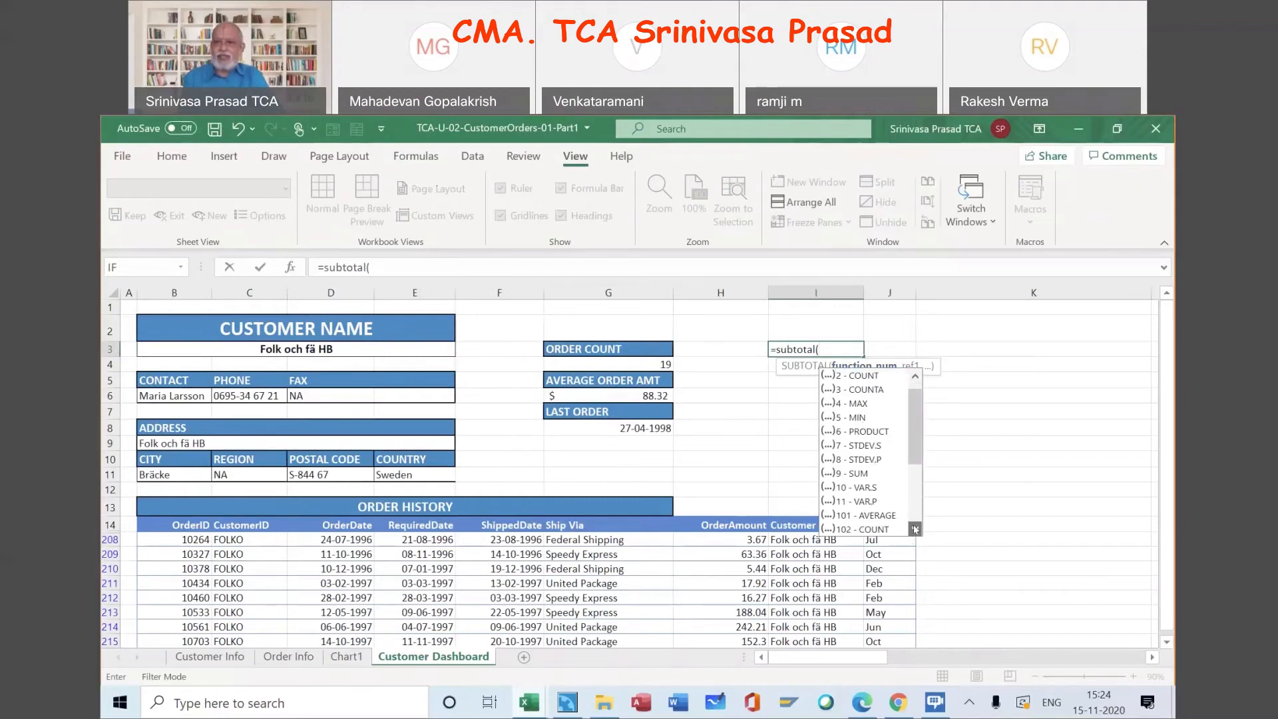
click(915, 530)
click(916, 529)
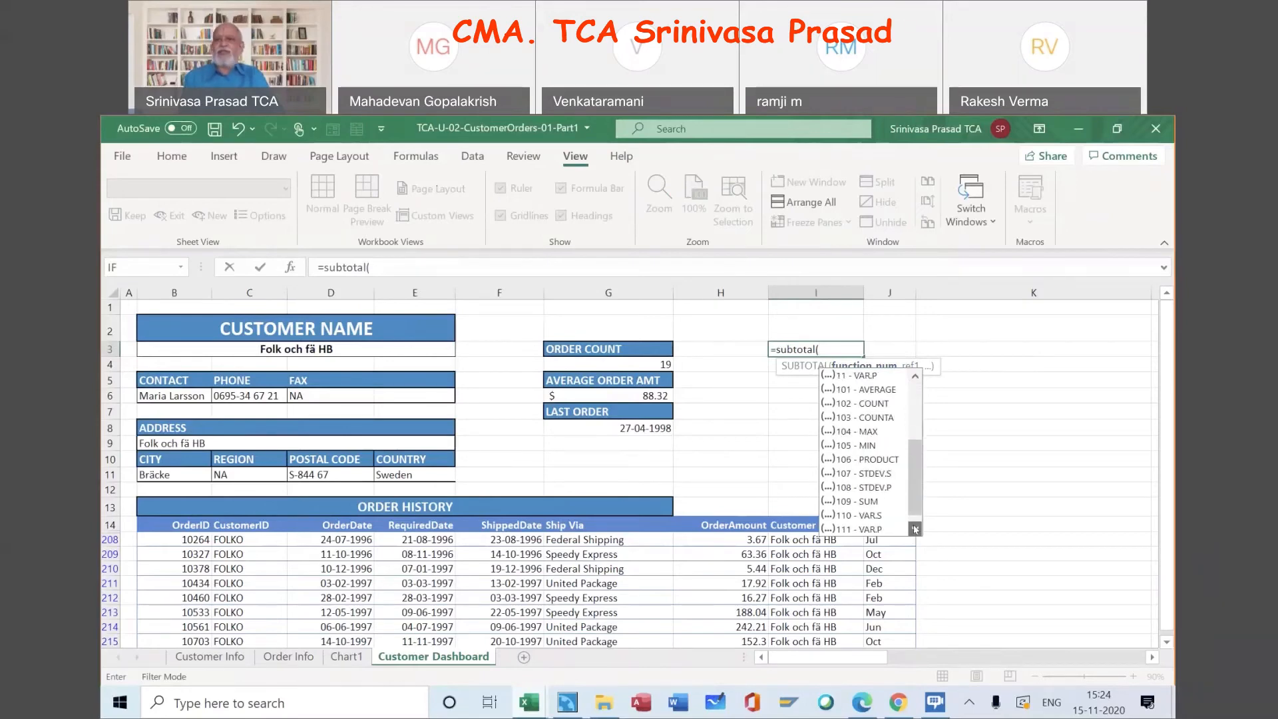
click(916, 404)
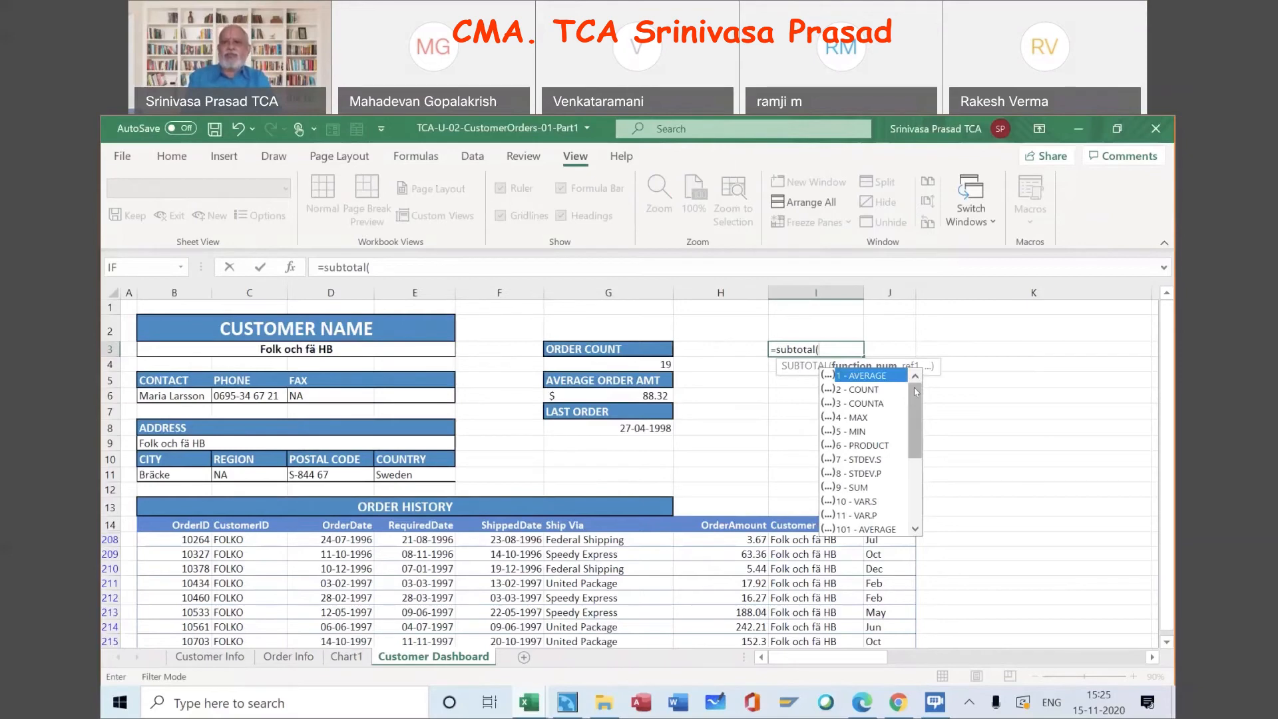
click(972, 437)
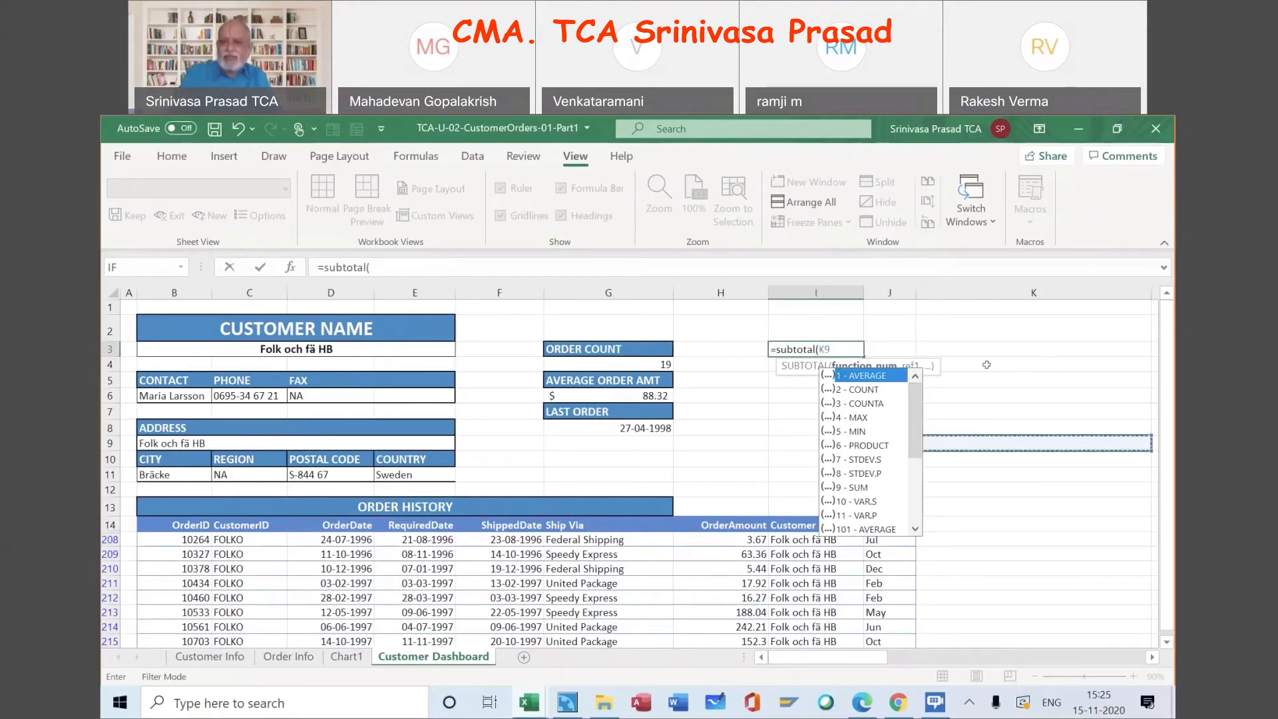
key(BackSpace)
key(Escape)
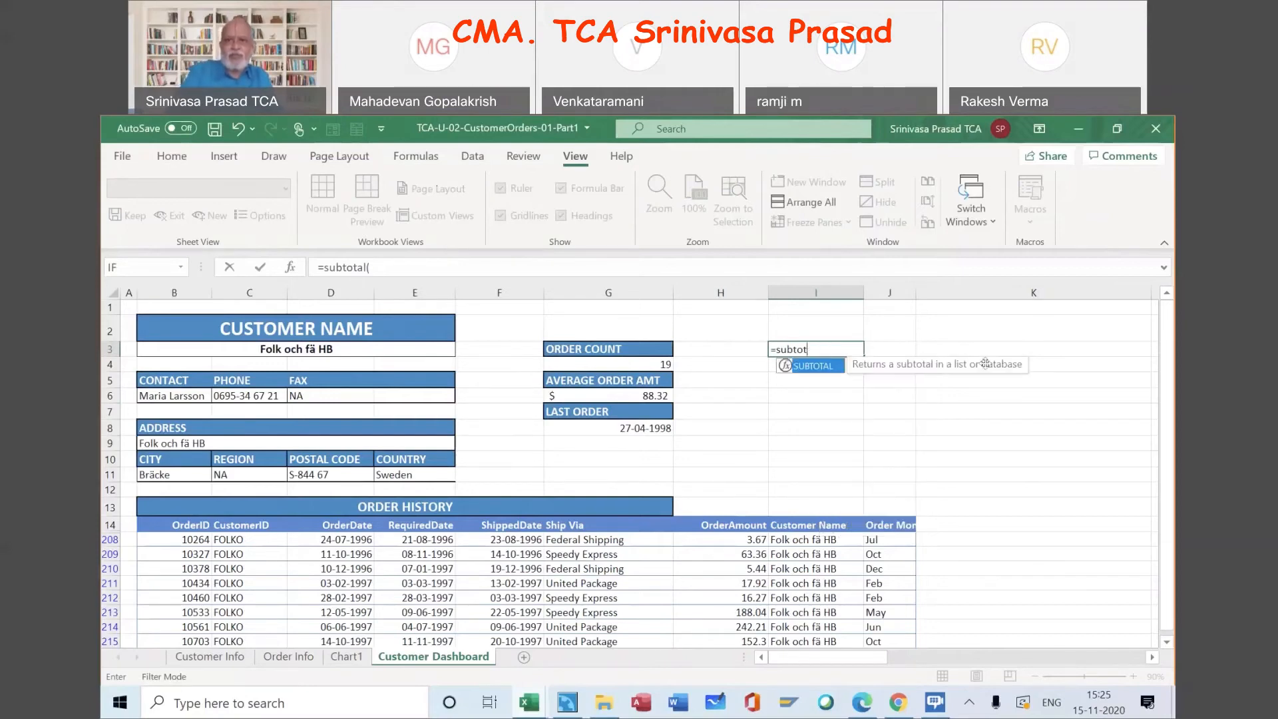
key(Escape)
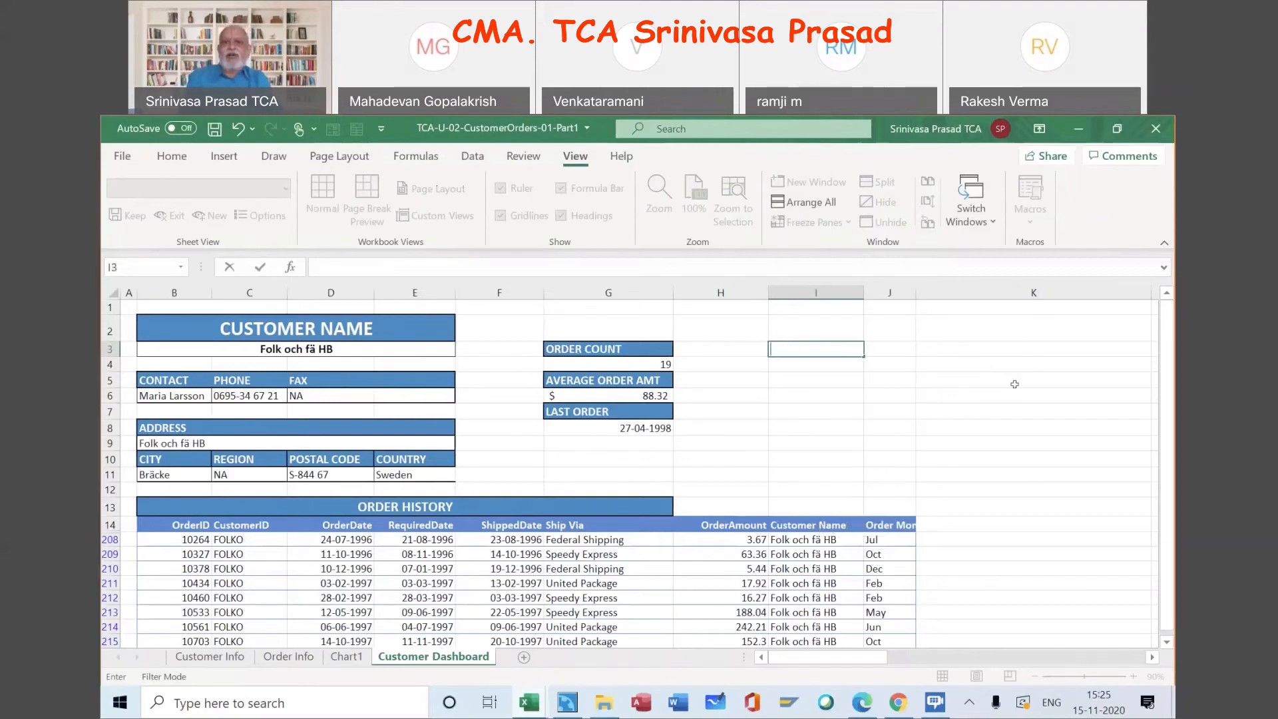
click(712, 455)
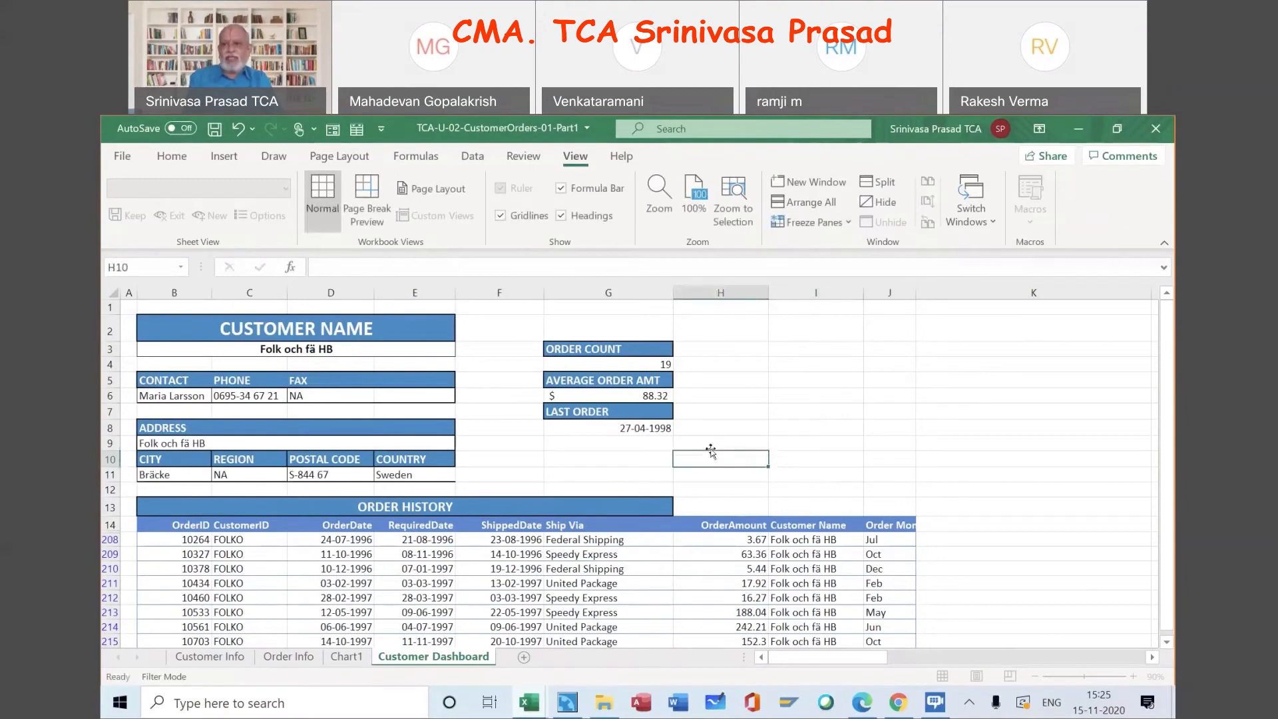
Test the dashboard by choosing Galería del gastrónomo and finally Hanari Carnes as the customer in B3
click(376, 351)
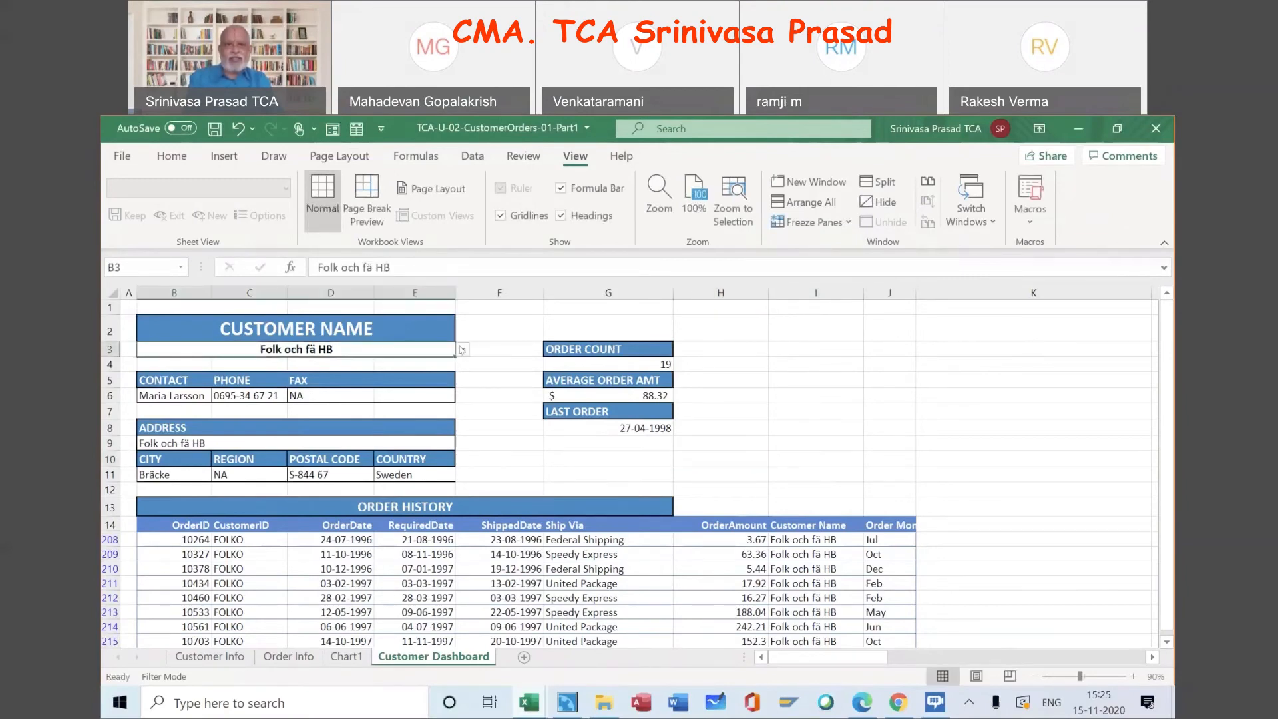
click(462, 350)
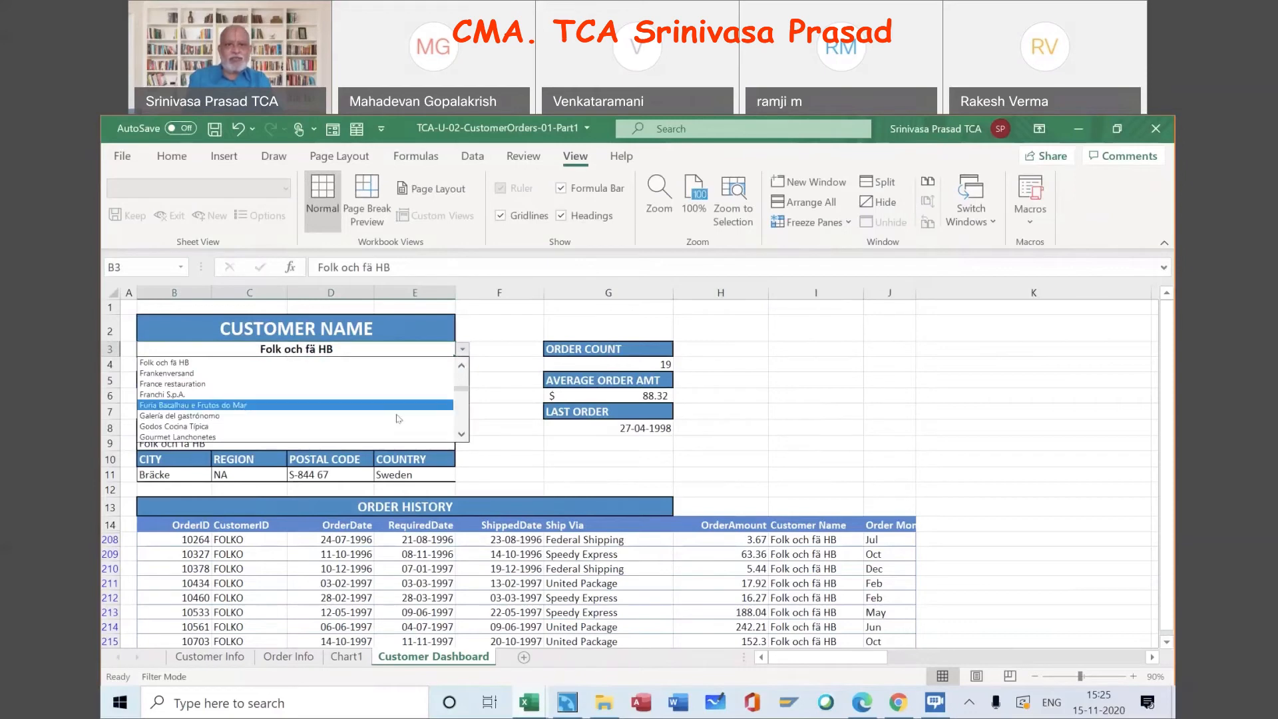
click(395, 412)
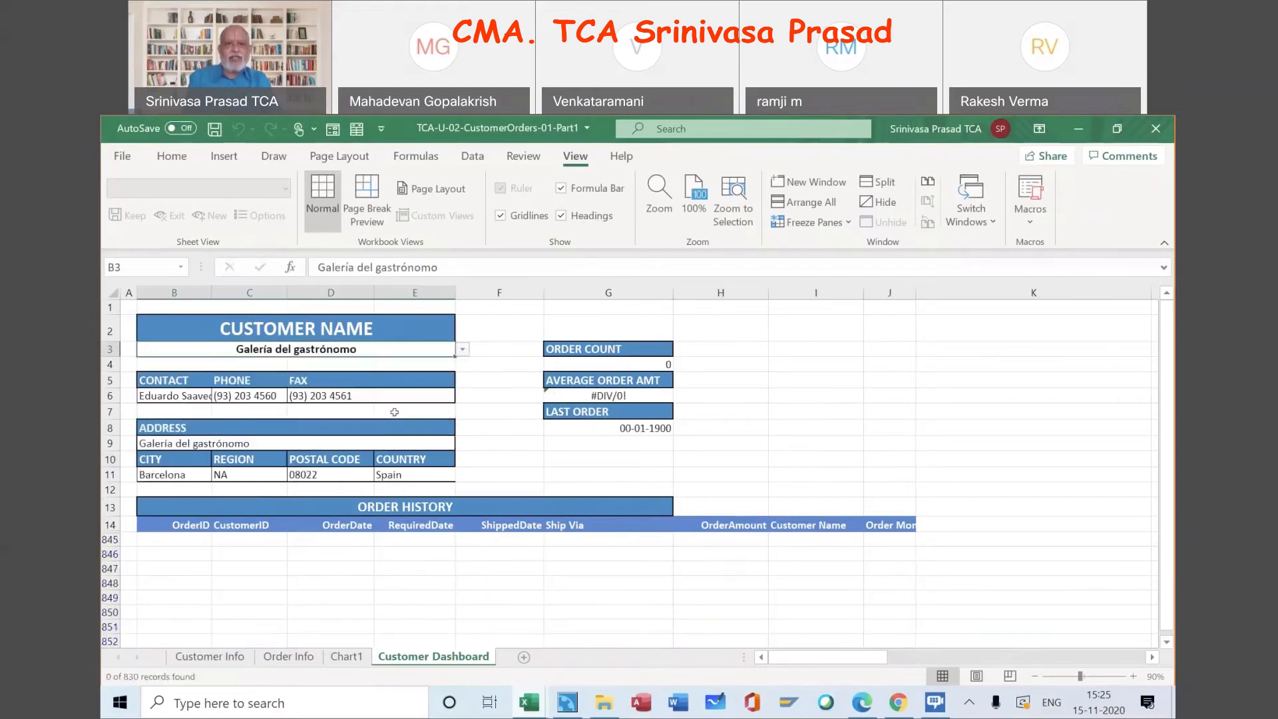
click(462, 349)
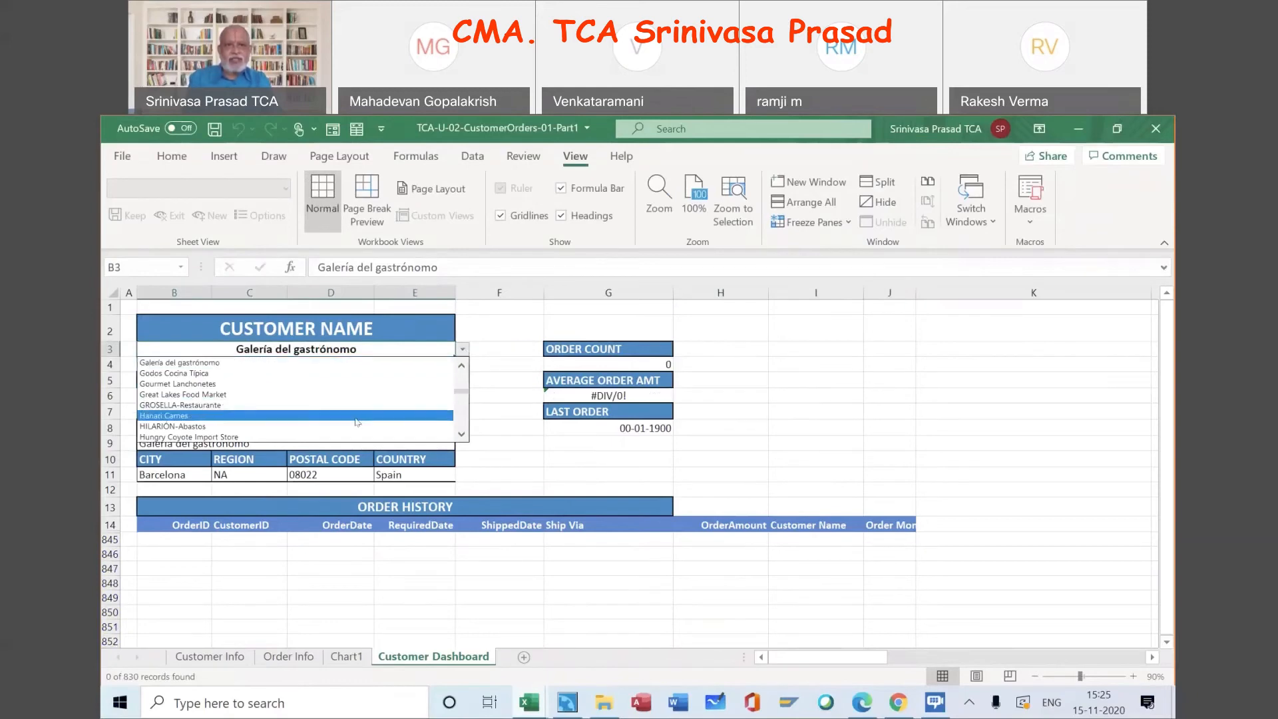
click(353, 415)
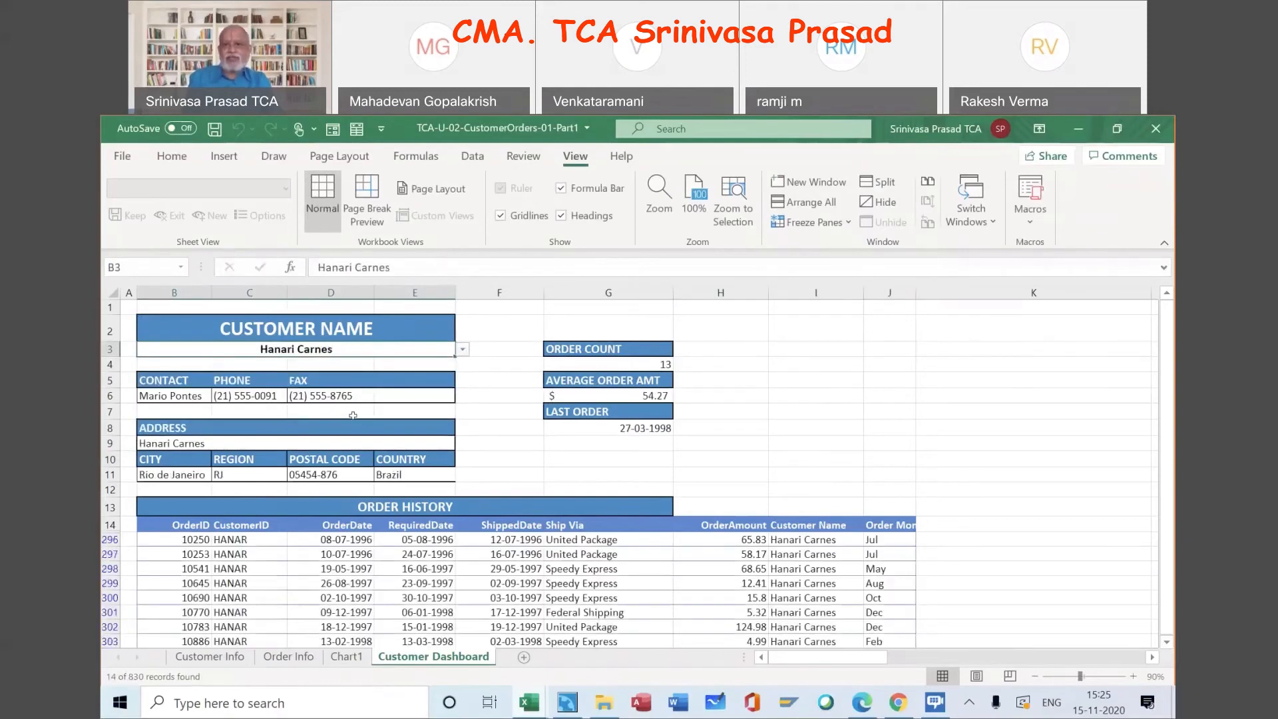
Go through Hanari Carnes's order IDs in B296:B309 of the order history to check the order count
scroll(949, 573, down, 4)
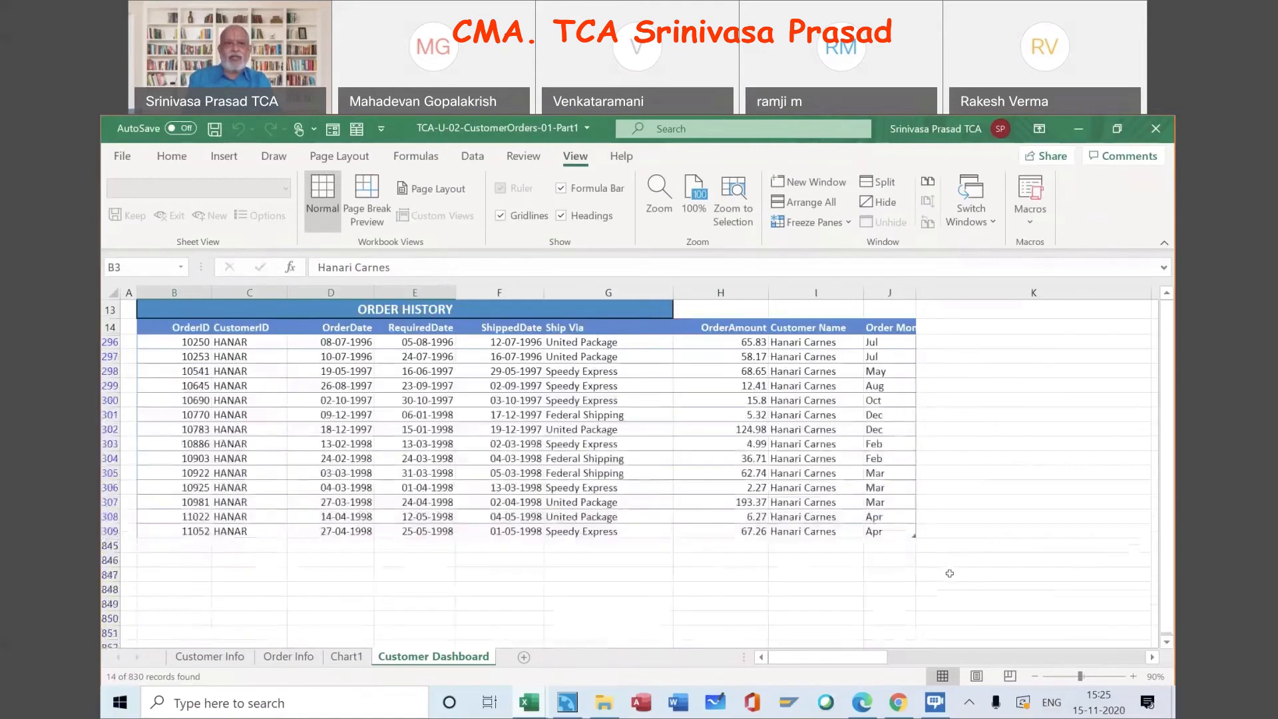
click(191, 341)
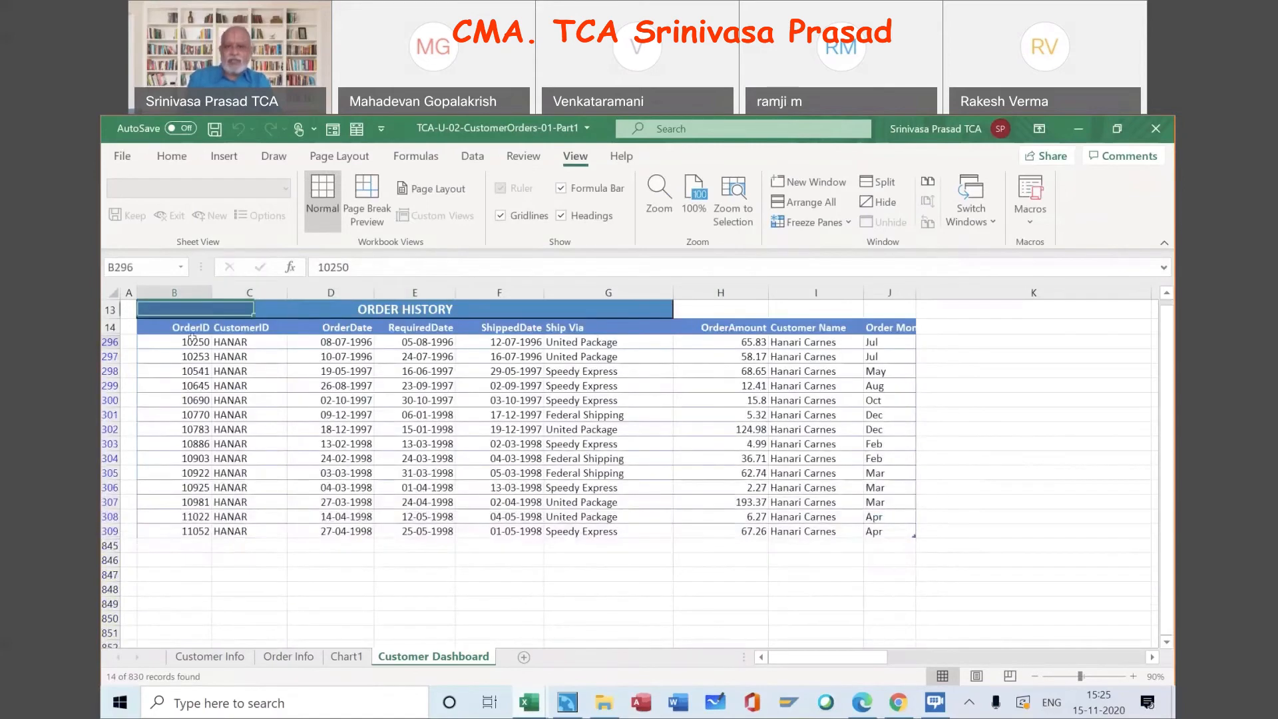
key(Down)
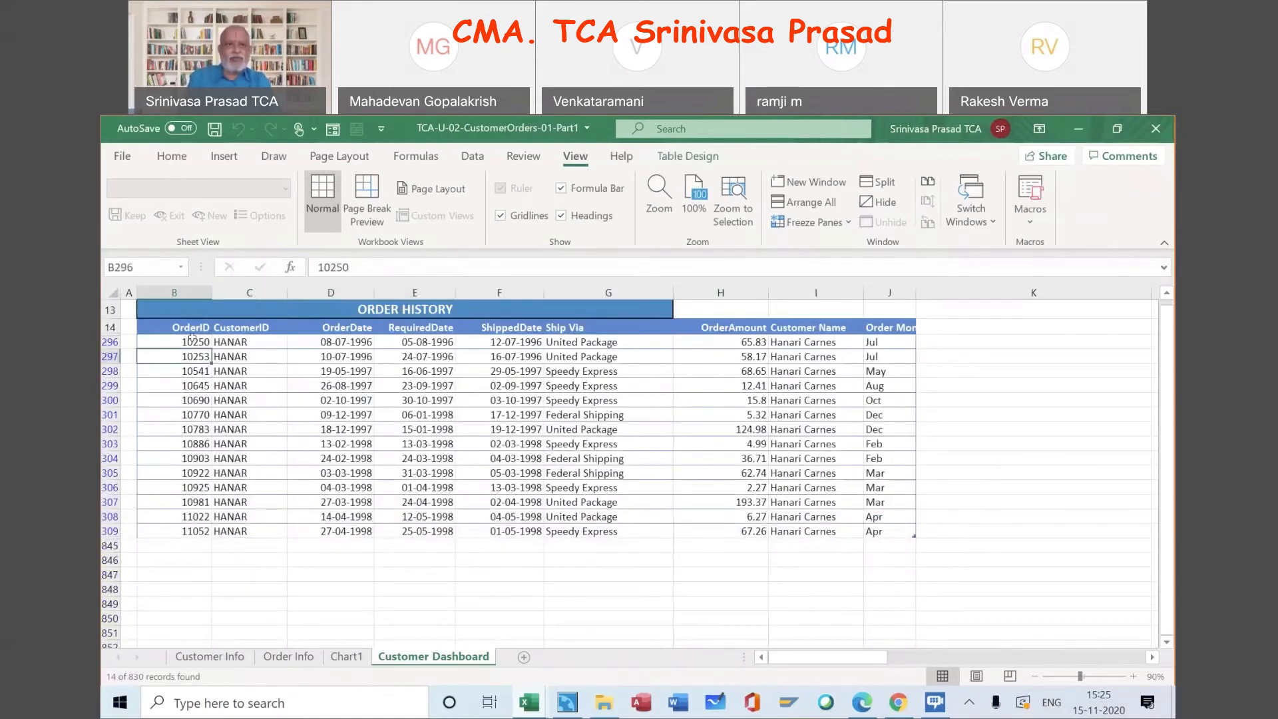
key(Down)
key(Down)
key(Down)
key(Down)
key(Down)
key(Down)
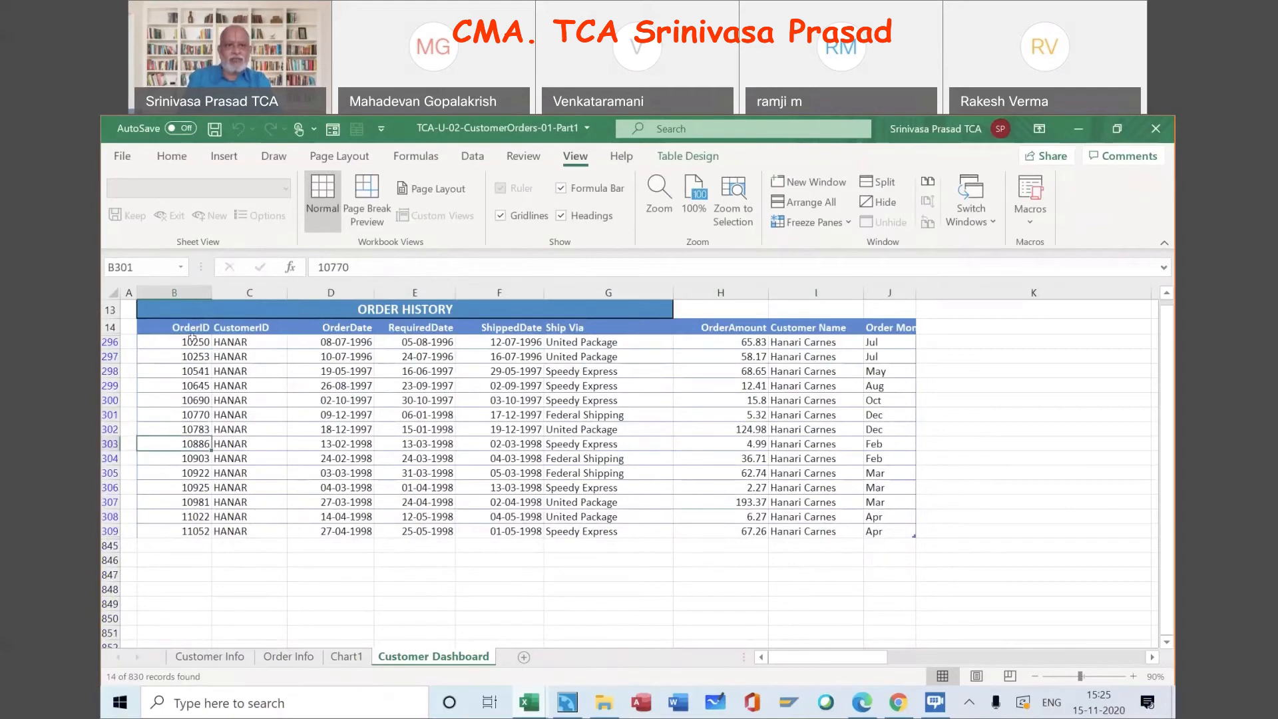
key(ctrl+Down)
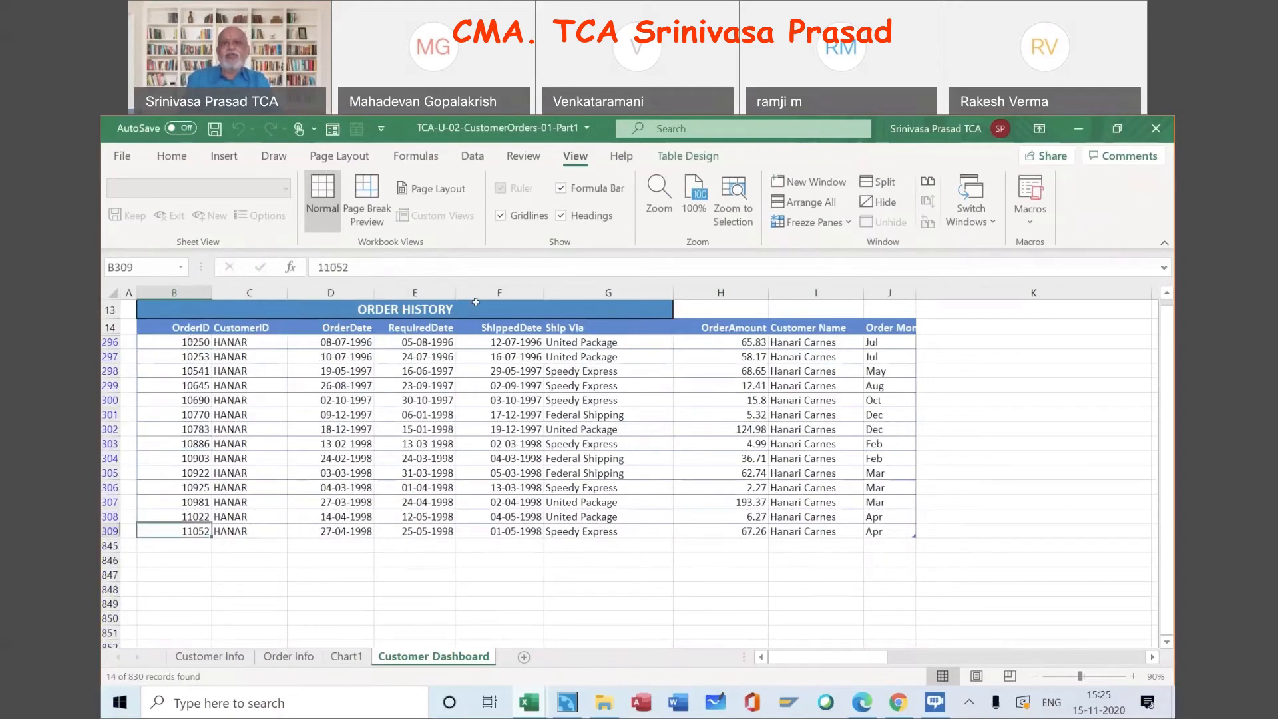
Check the average order amount against Hanari Carnes's order amounts in H296:H309 of the order history
scroll(753, 585, up, 5)
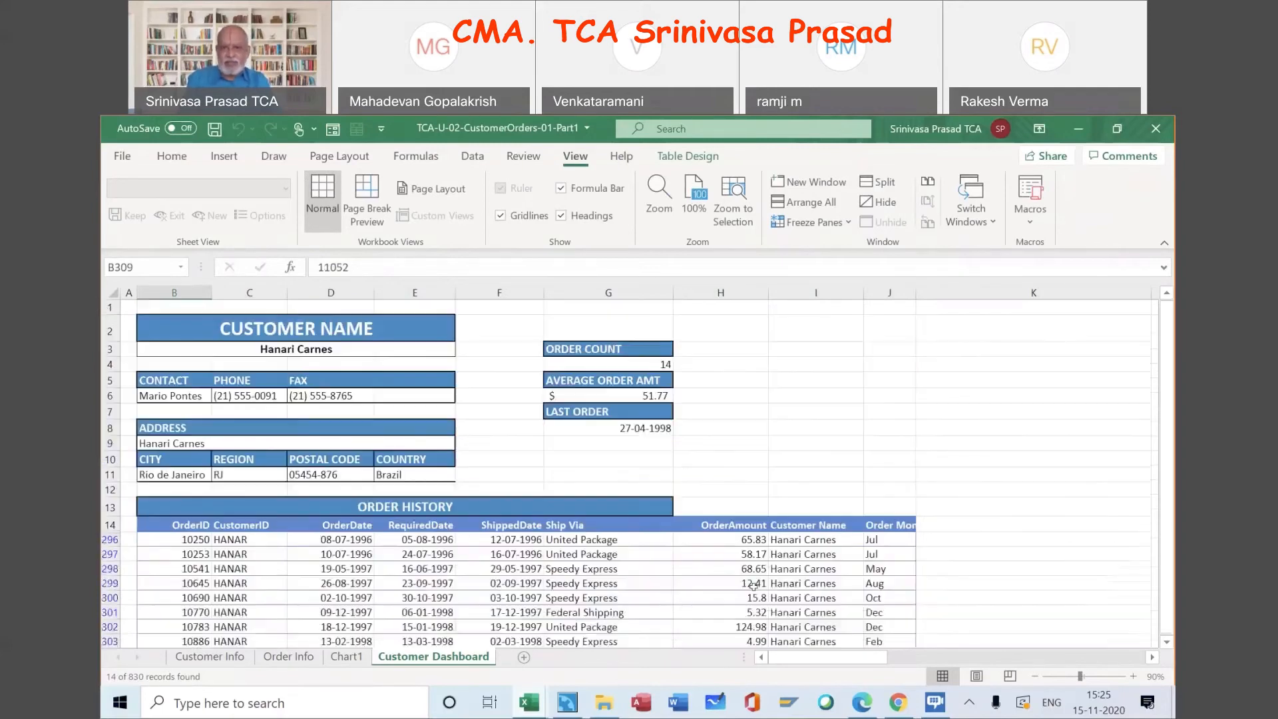
scroll(753, 585, down, 1)
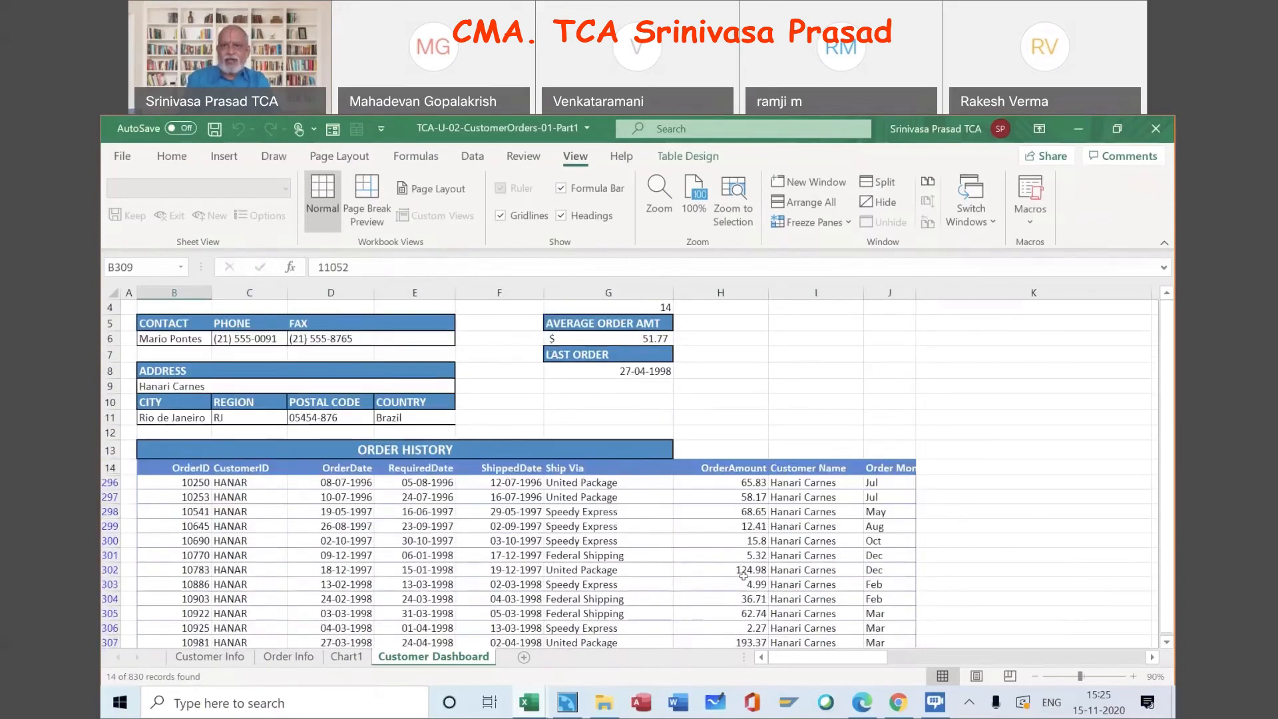
scroll(743, 577, down, 2)
click(721, 367)
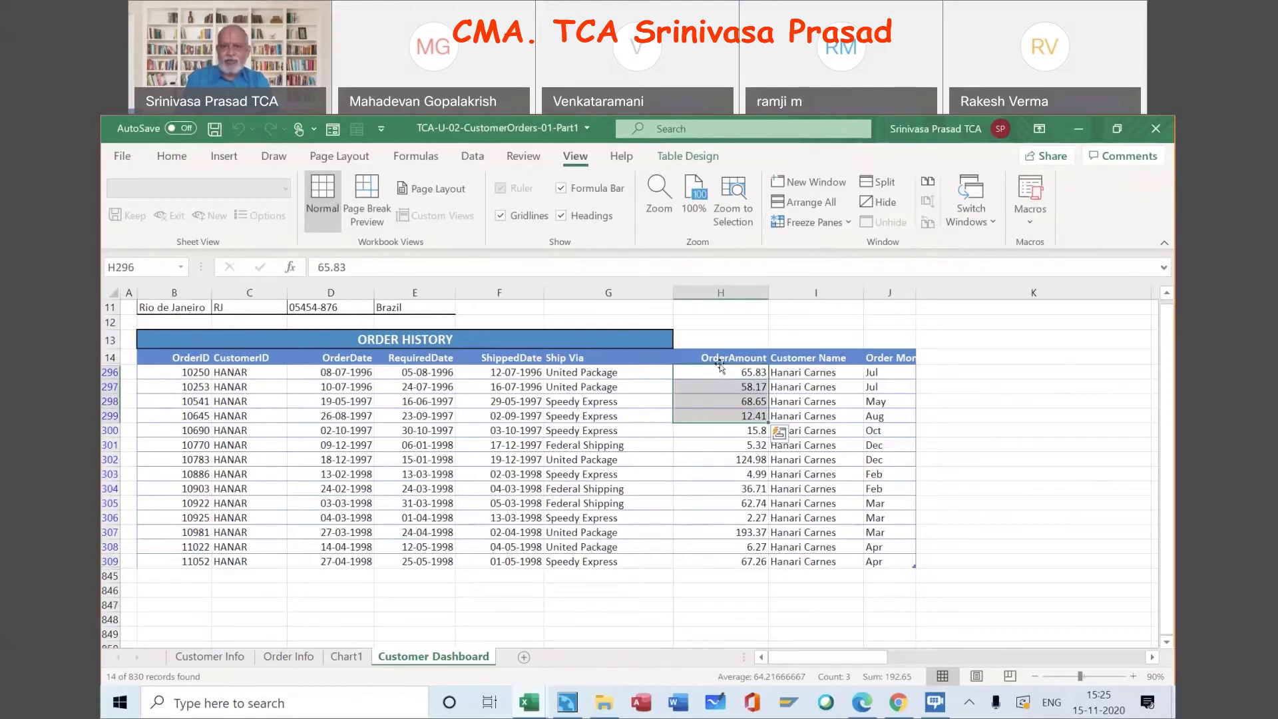
key(shift+Down)
key(shift+Down)
key(shift+Down)
key(shift+Down)
key(shift+Down)
key(shift+Down)
key(shift+Down)
key(shift+Down)
key(shift+Down)
key(shift+Down)
key(shift+Down)
key(shift+Down)
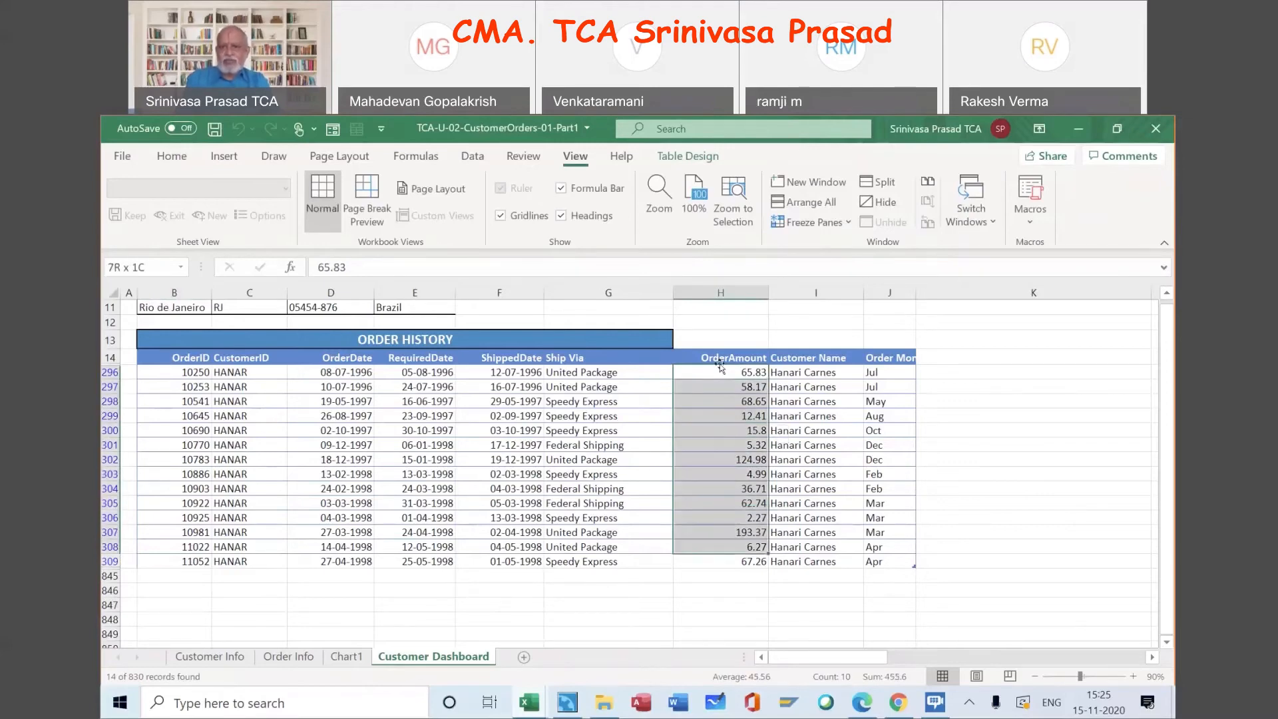
key(shift+Down)
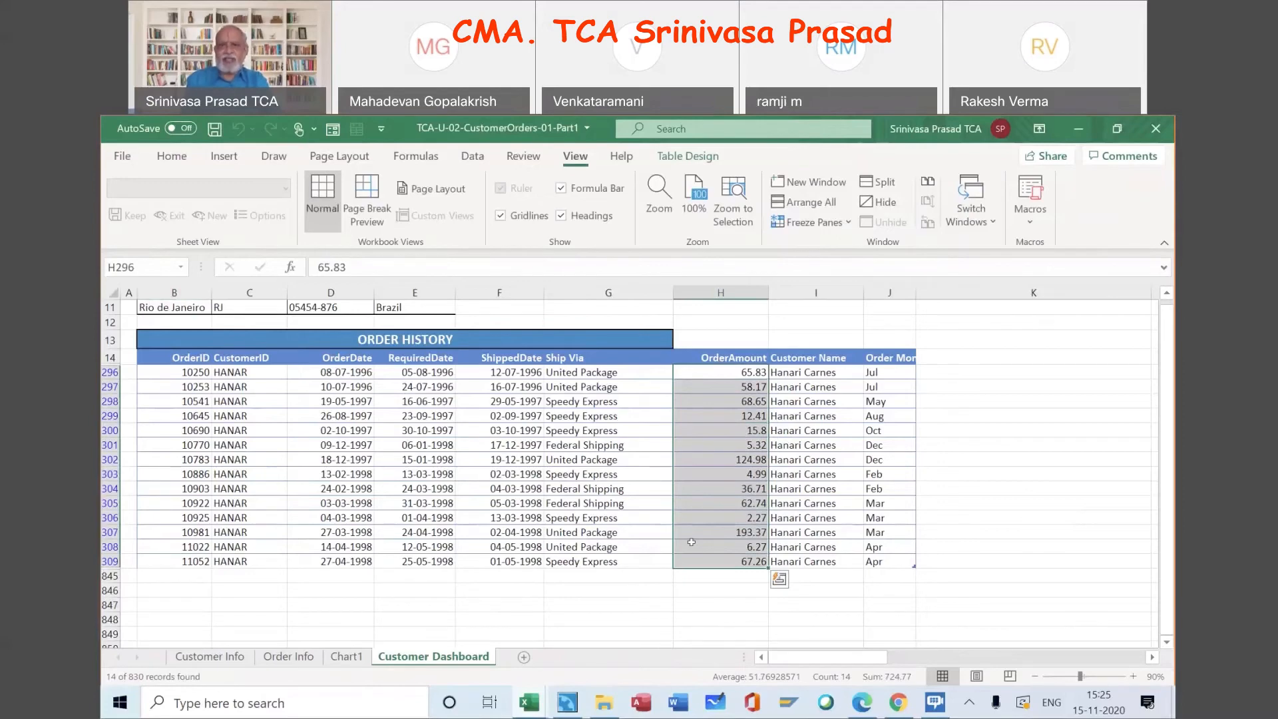
scroll(691, 543, up, 4)
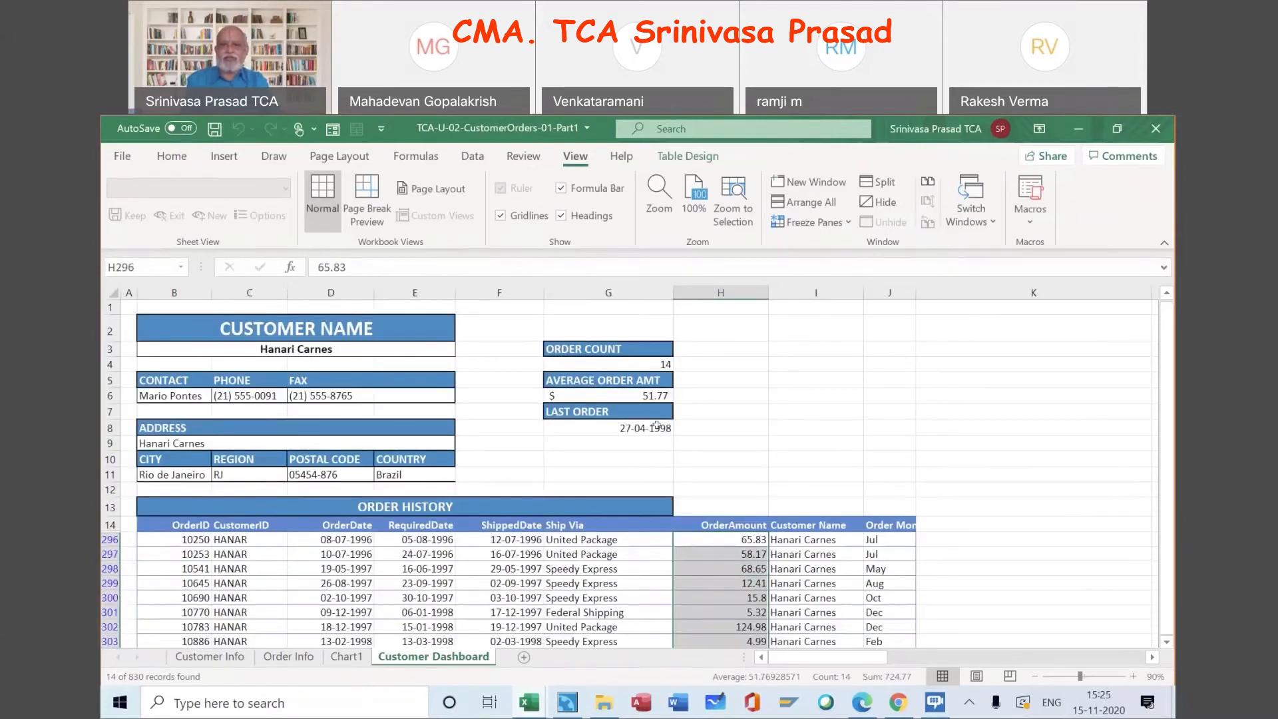
Check the last order date in G8 against Hanari Carnes's order dates in D296:D309
click(655, 427)
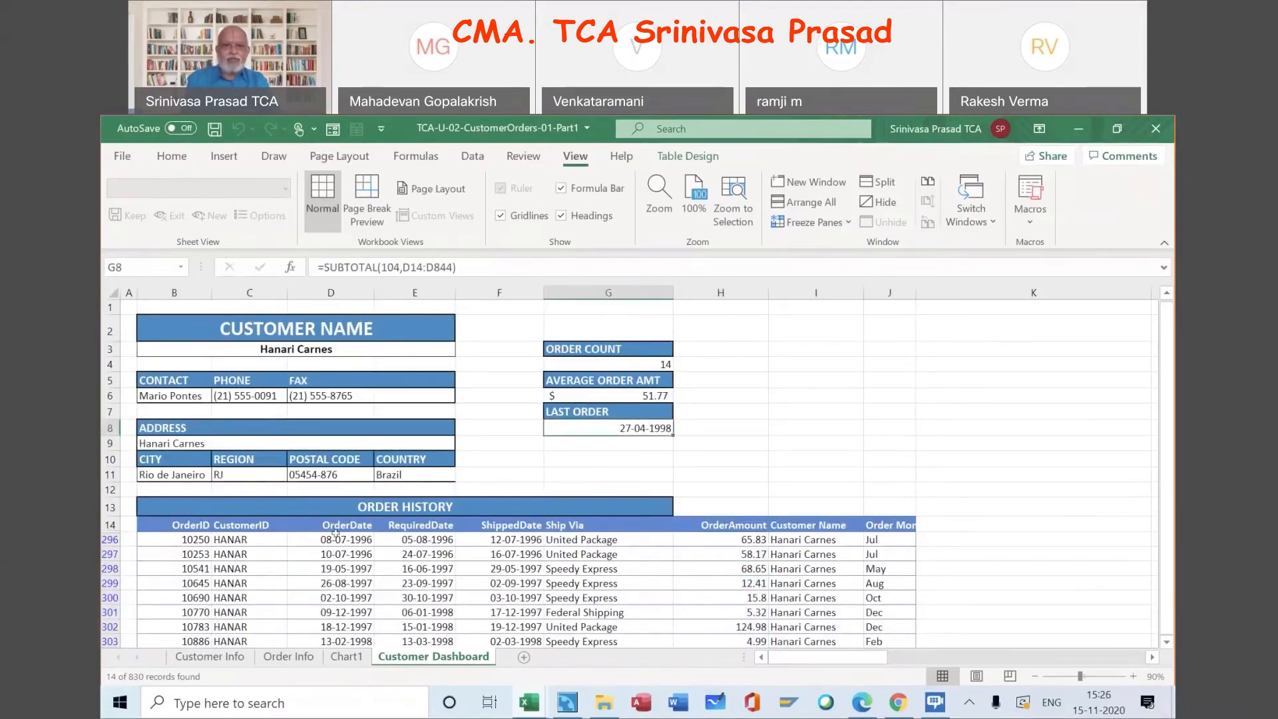
click(336, 533)
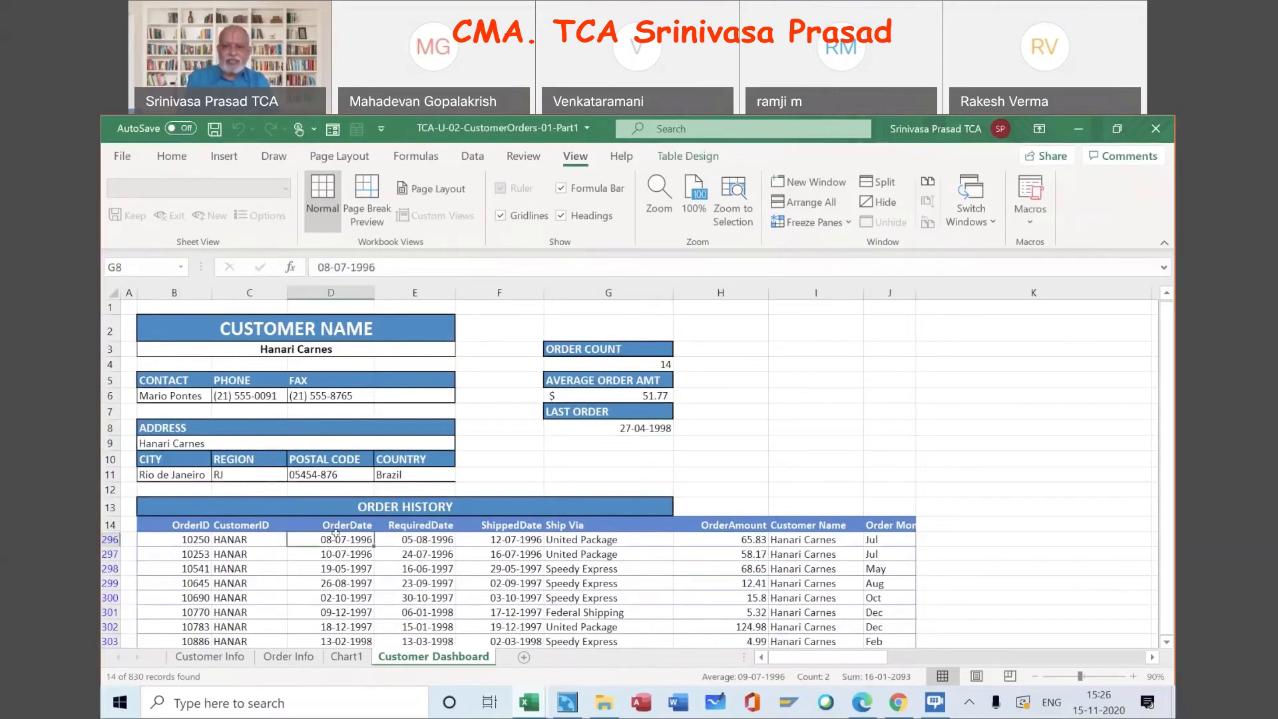
drag(335, 534, 341, 564)
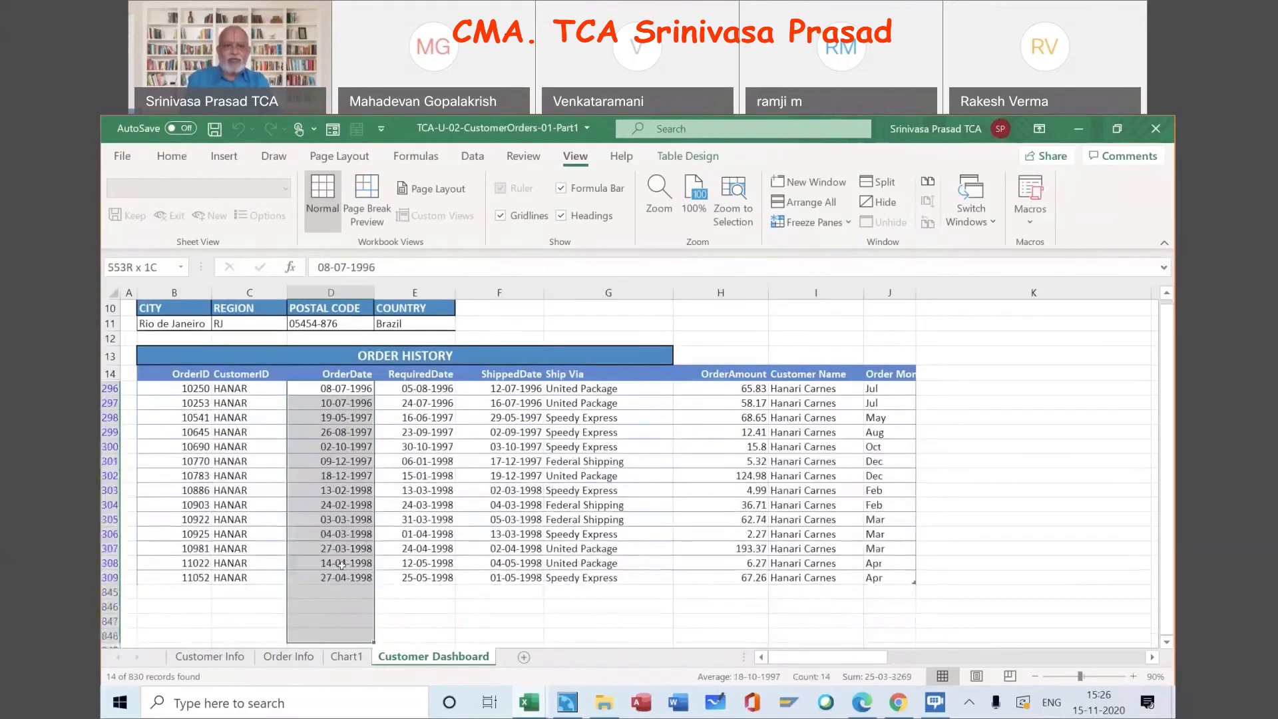
click(342, 577)
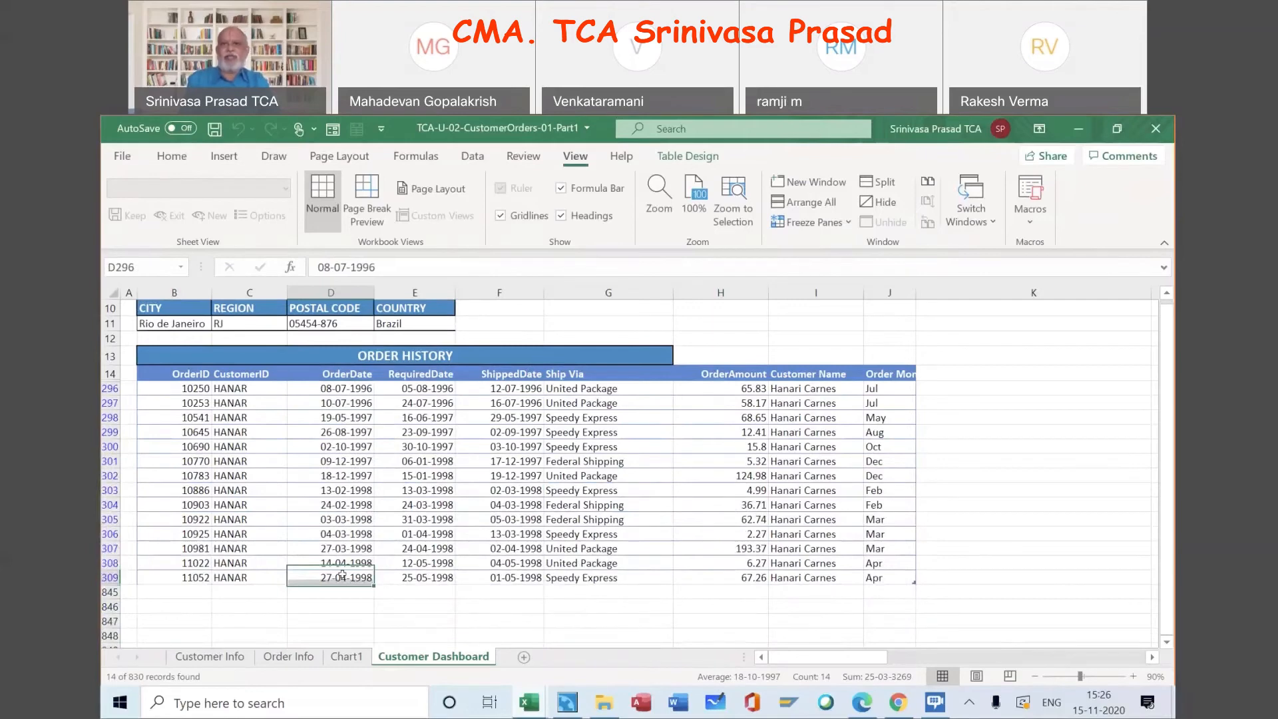
scroll(342, 575, up, 3)
click(649, 428)
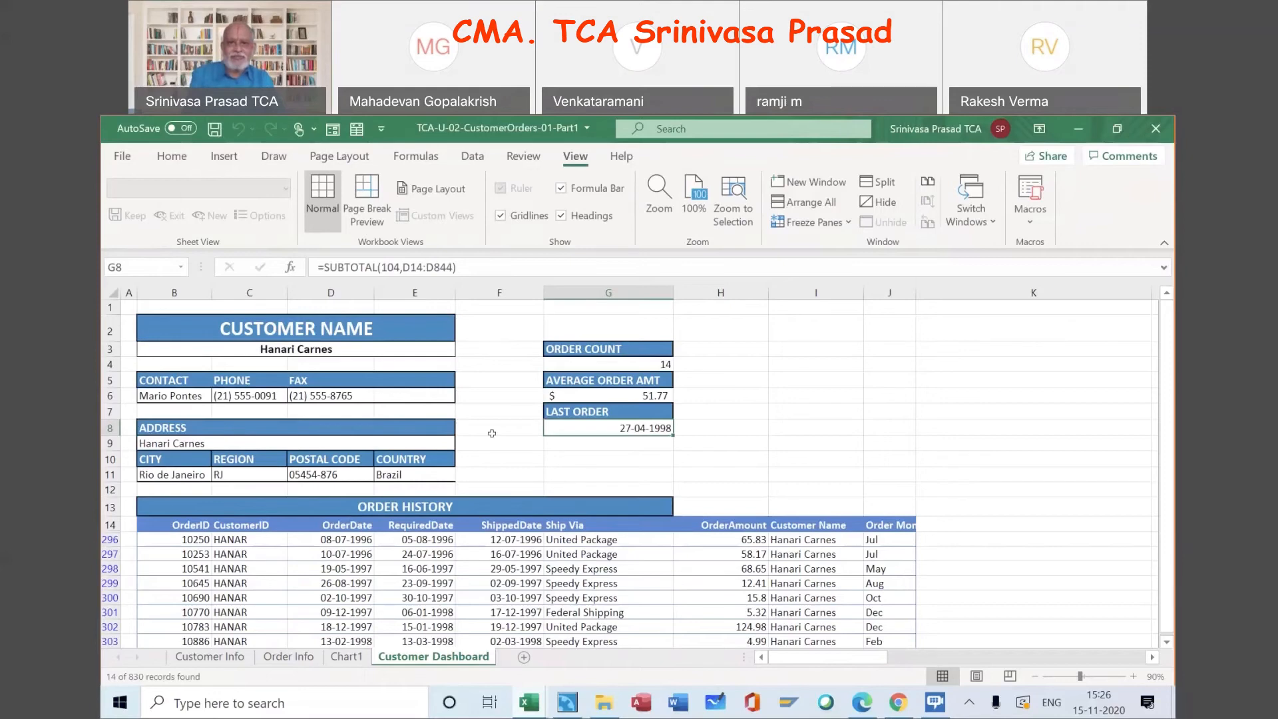
Inspect the SUBTOTAL formulas behind the average order amount, last order and order count for the selected customer
click(433, 348)
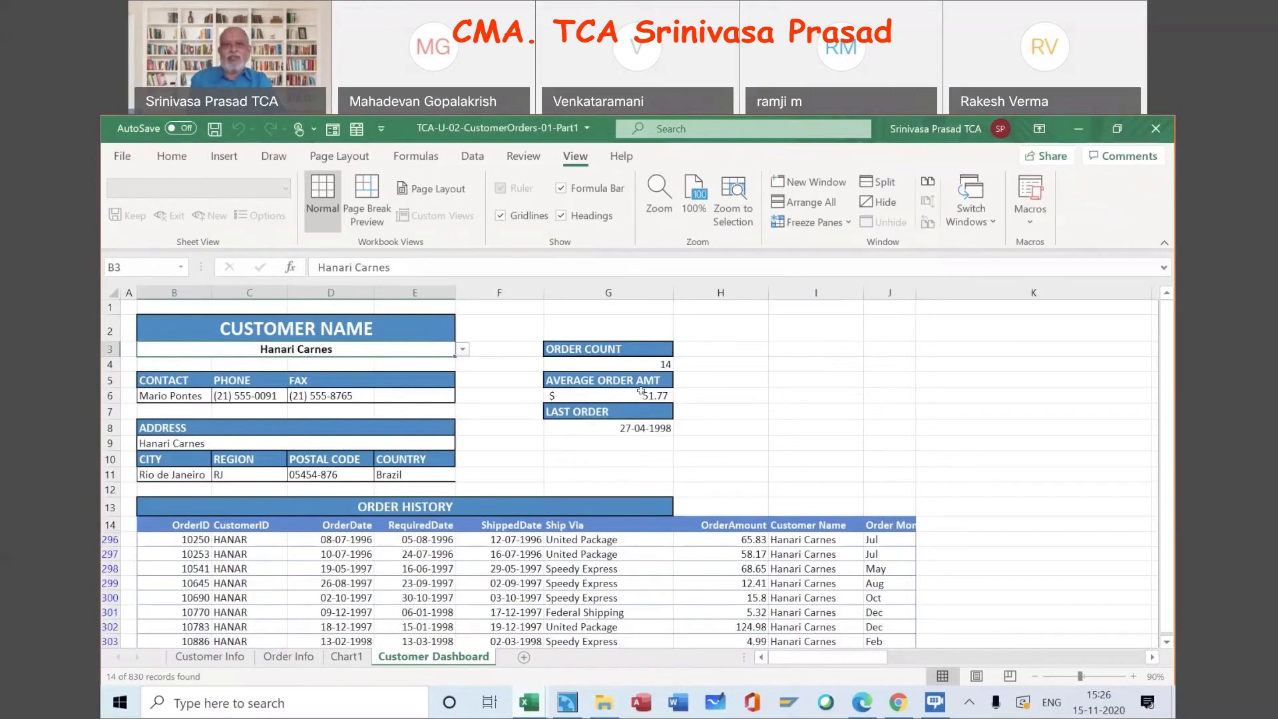
click(642, 392)
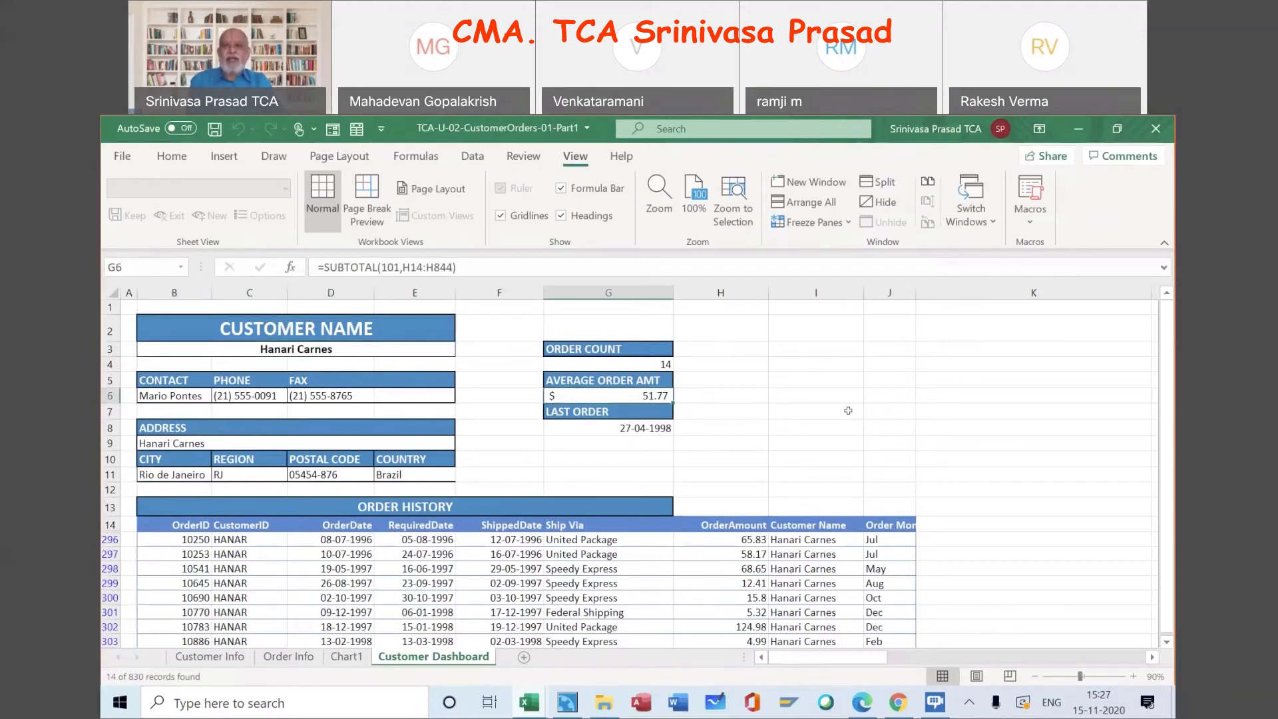
click(645, 427)
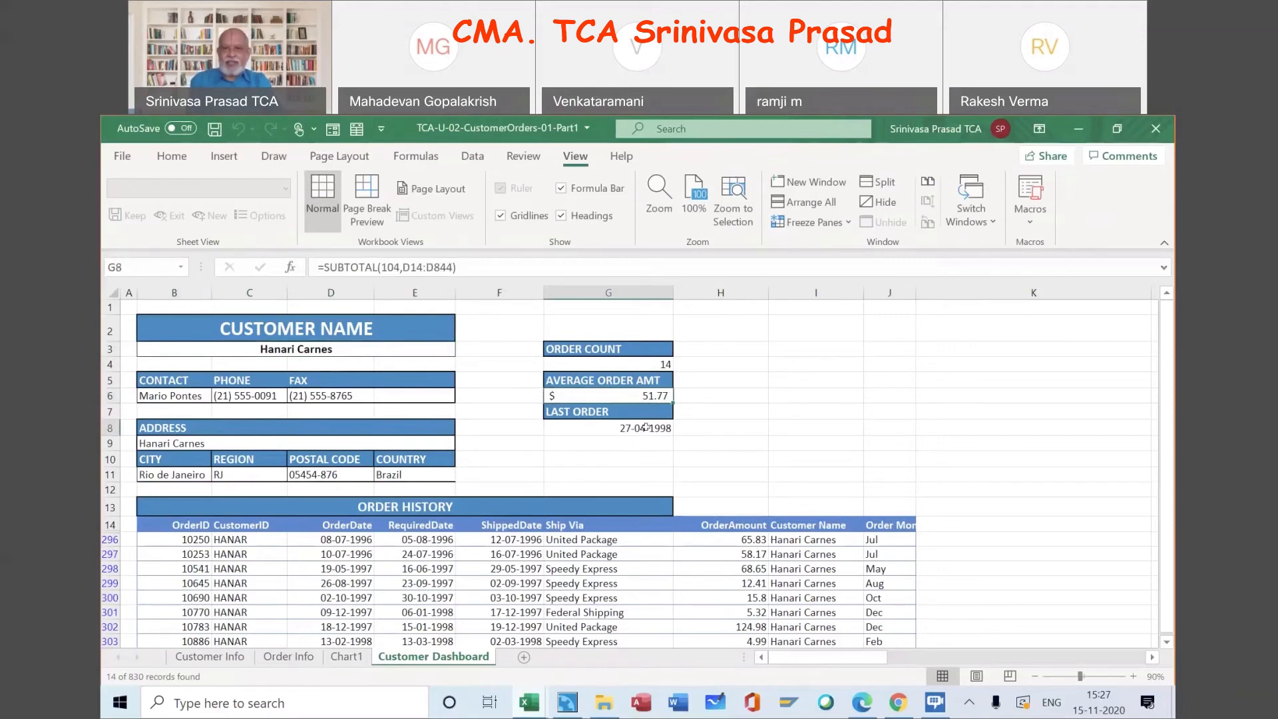
click(633, 392)
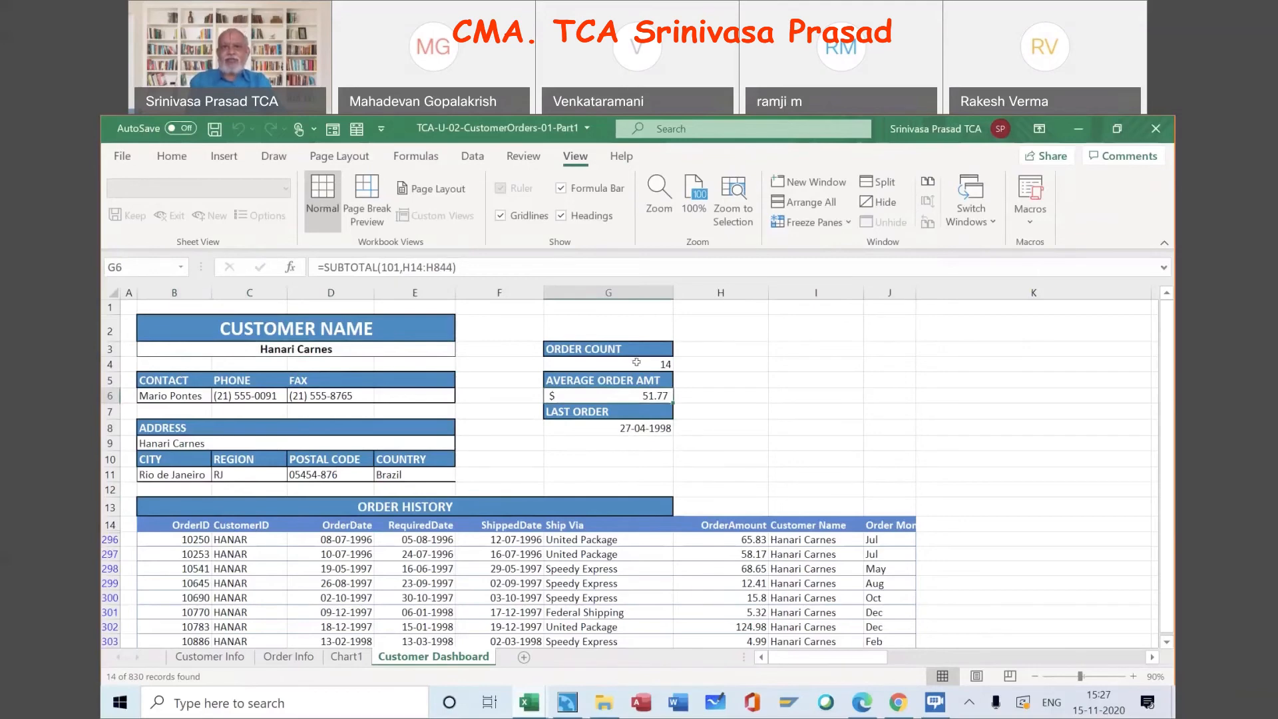
click(637, 363)
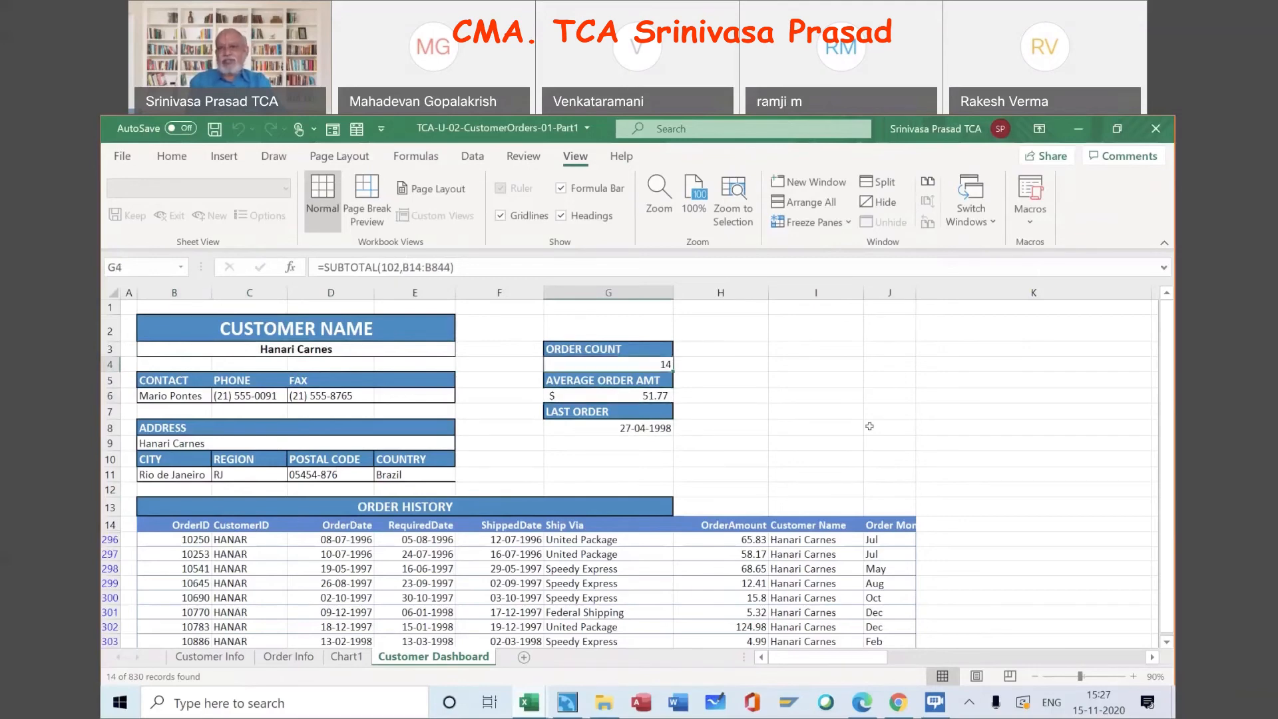
click(773, 430)
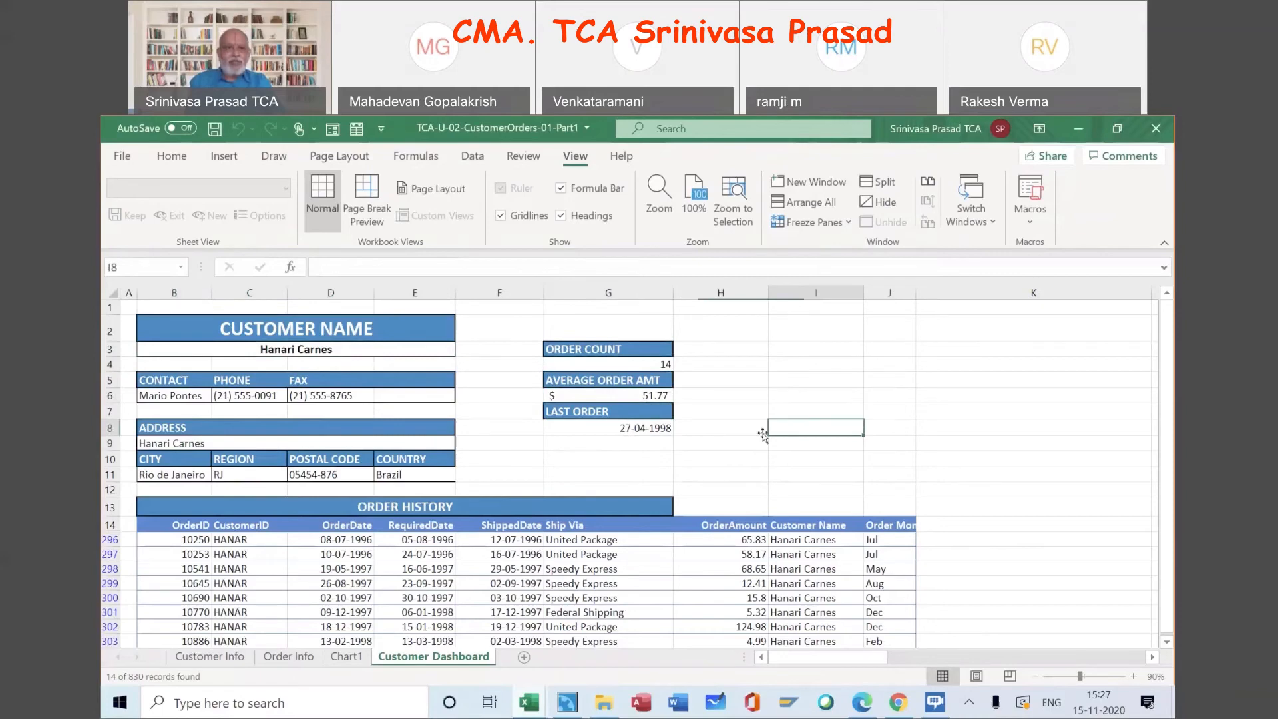
Examine the OrderID range from header B14 to just below the filtered orders at B845
click(171, 525)
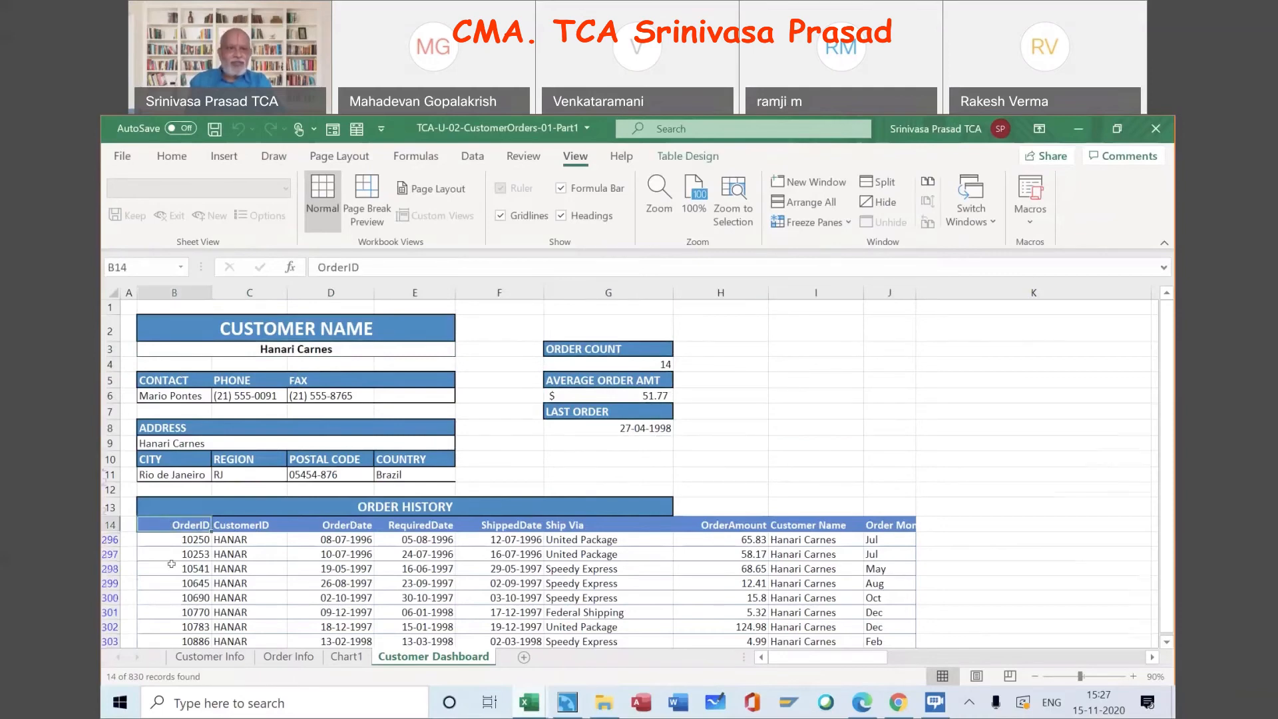
scroll(171, 564, down, 3)
shift+click(172, 573)
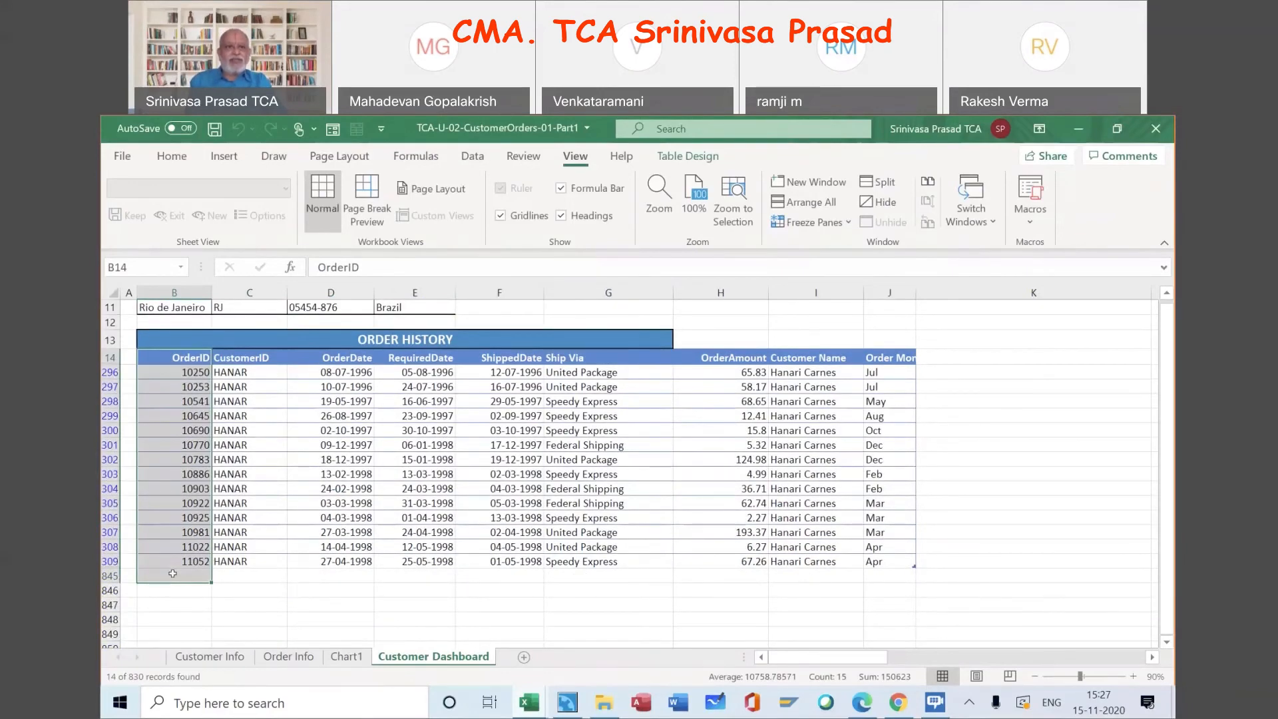
shift+click(173, 573)
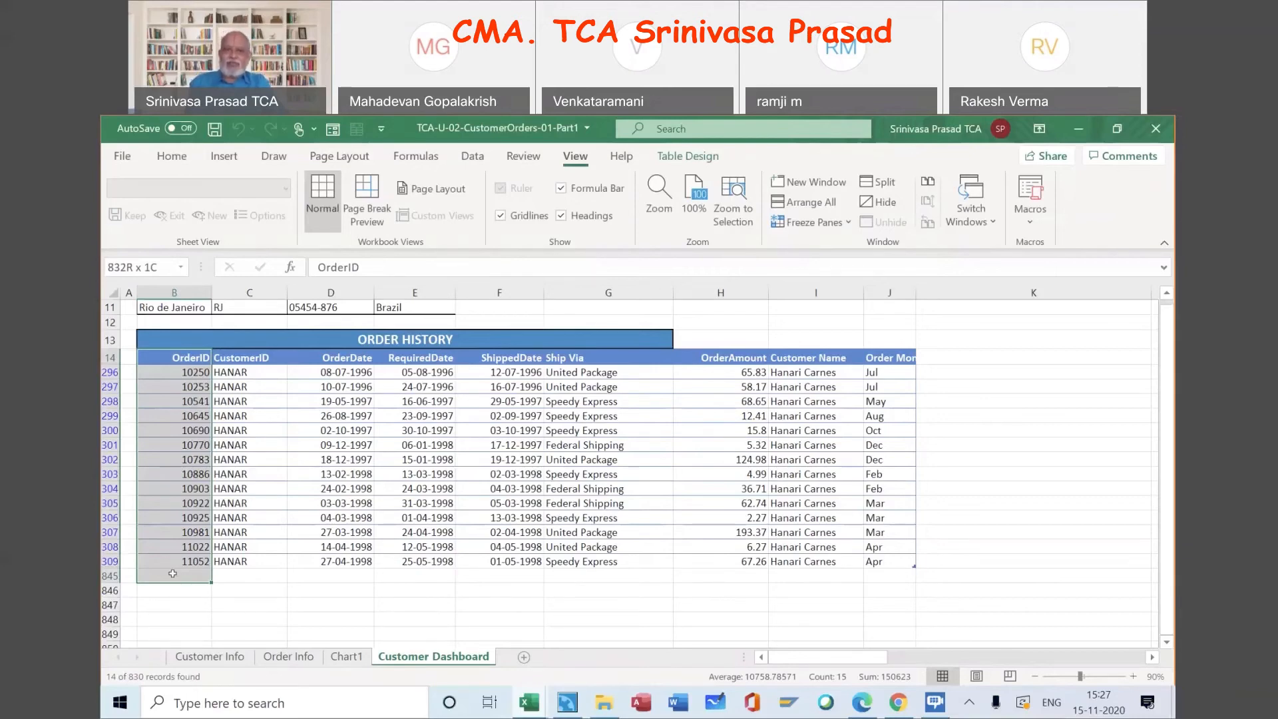
click(845, 320)
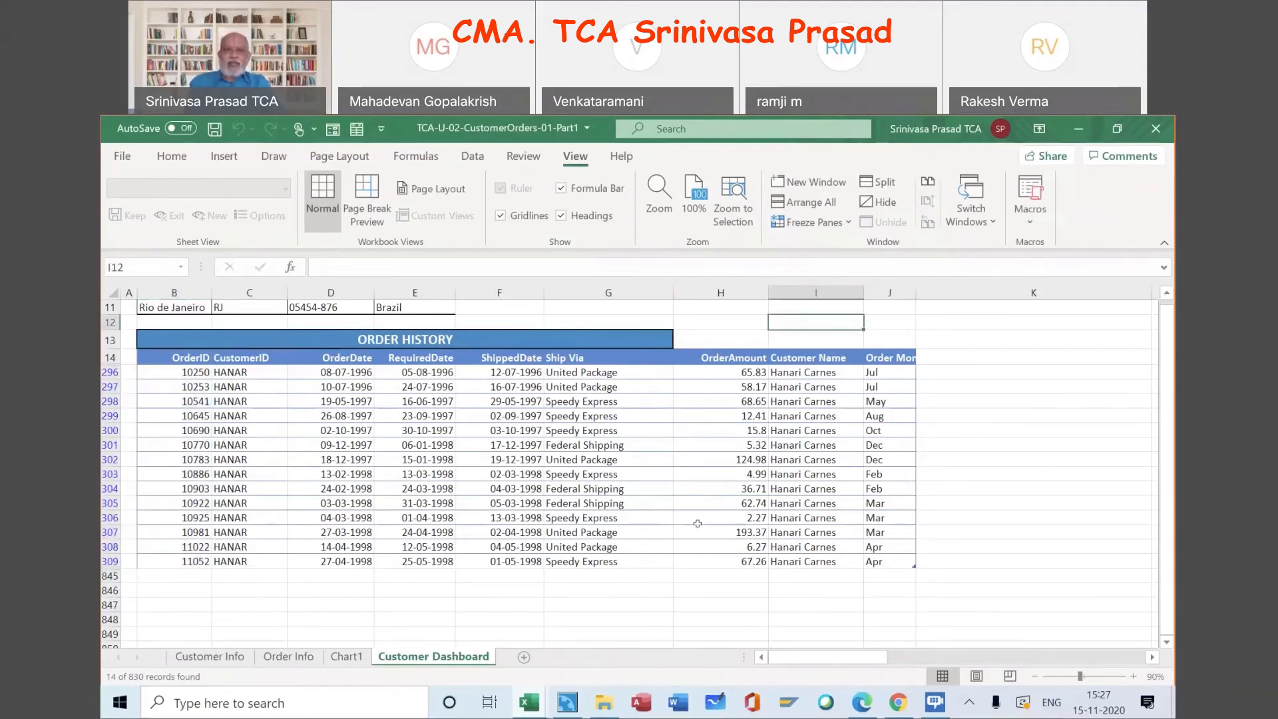
drag(614, 431, 516, 321)
drag(499, 430, 665, 522)
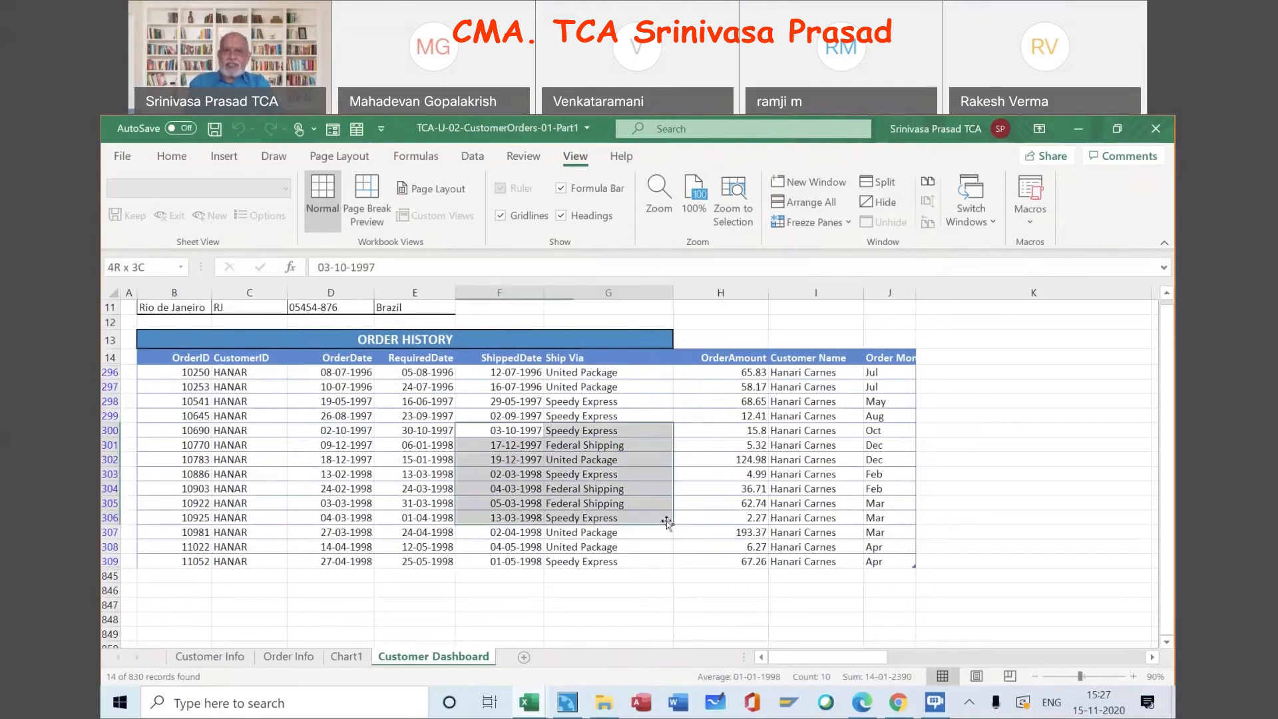
click(657, 566)
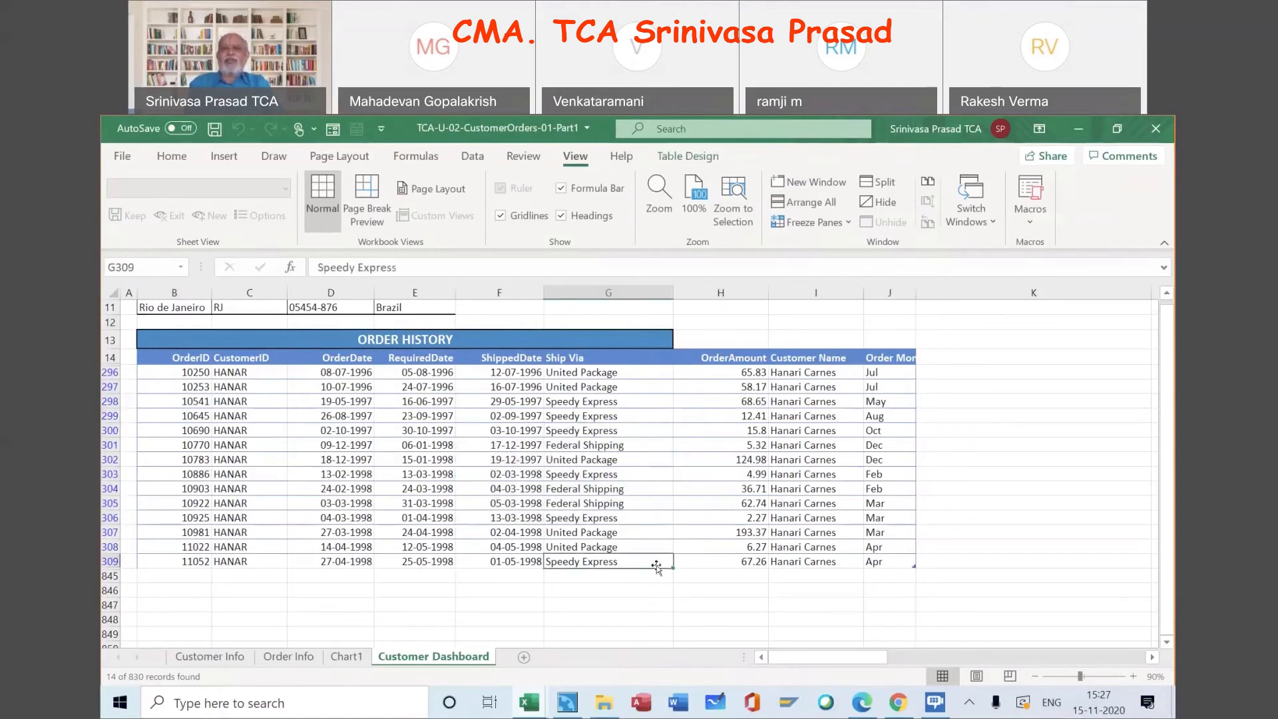
scroll(621, 436, up, 1)
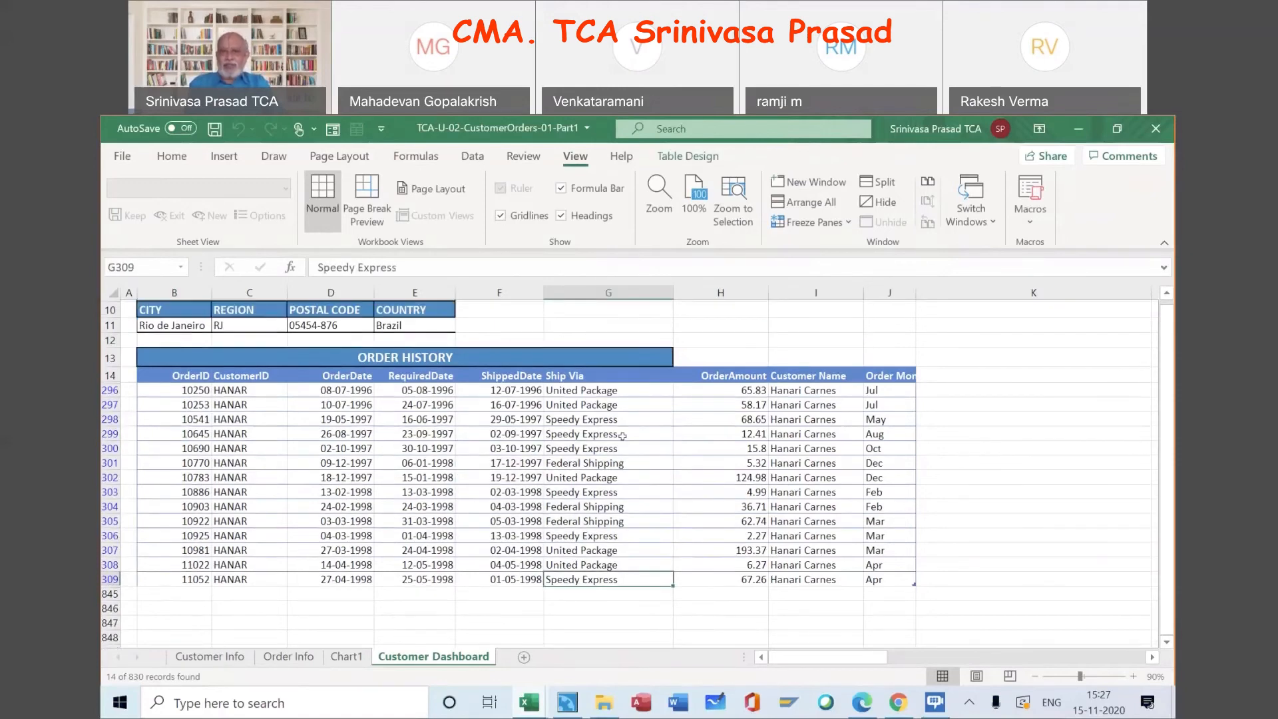
scroll(622, 435, up, 3)
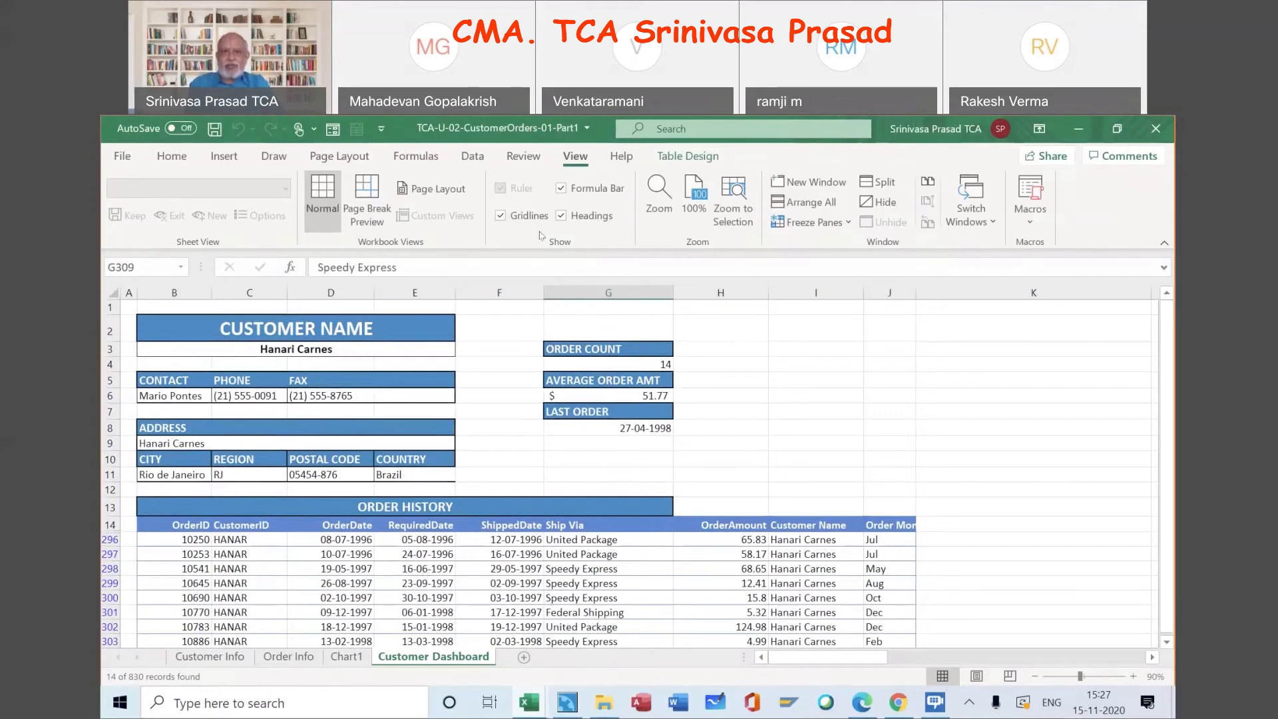
click(474, 157)
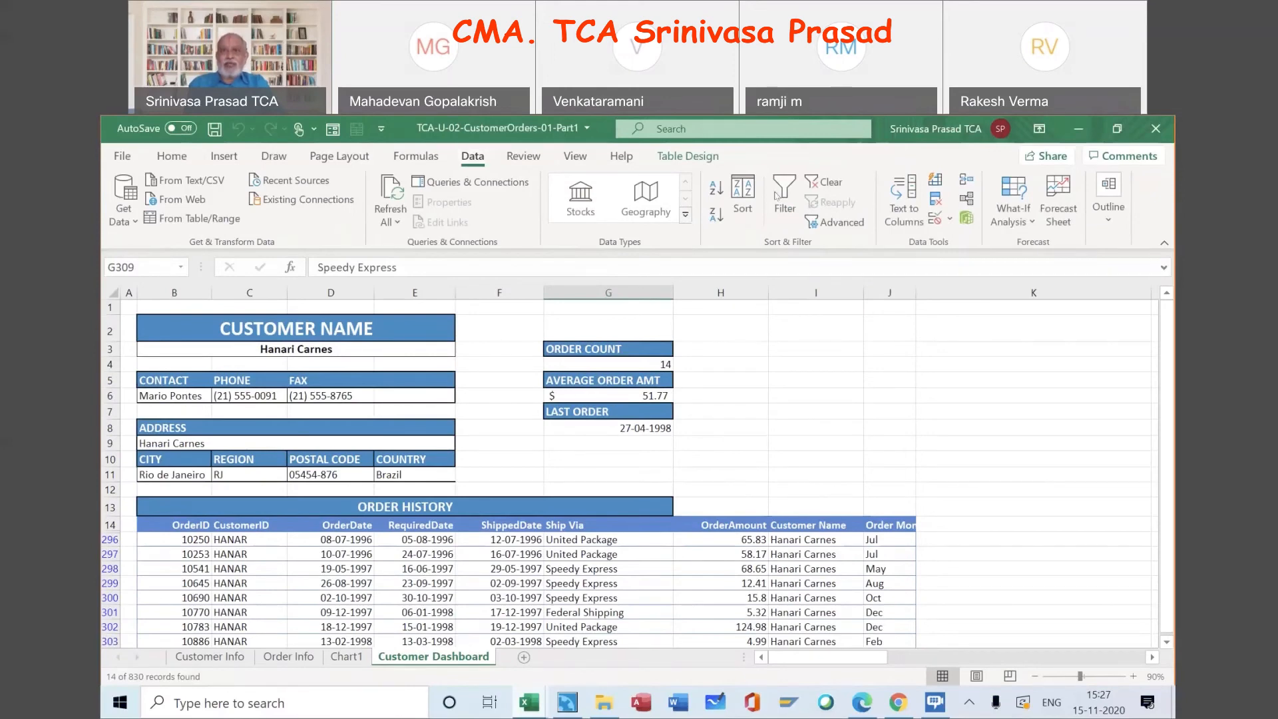
click(687, 155)
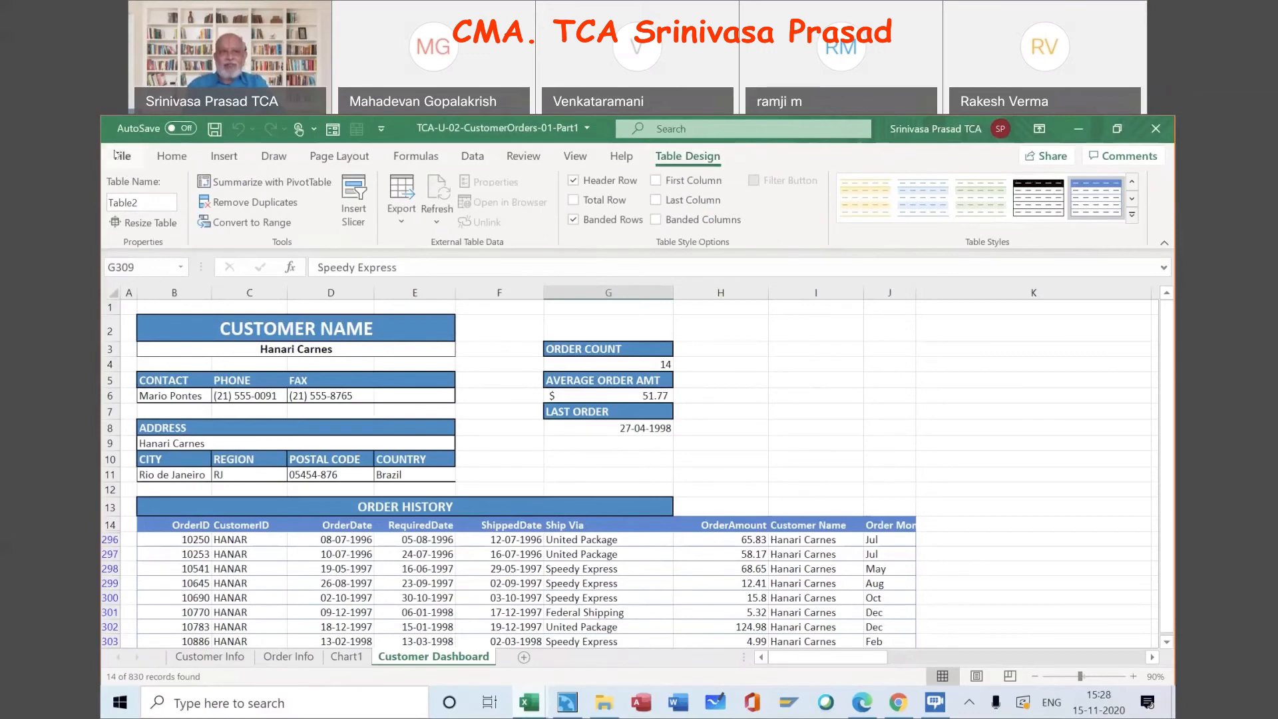
click(120, 155)
click(123, 166)
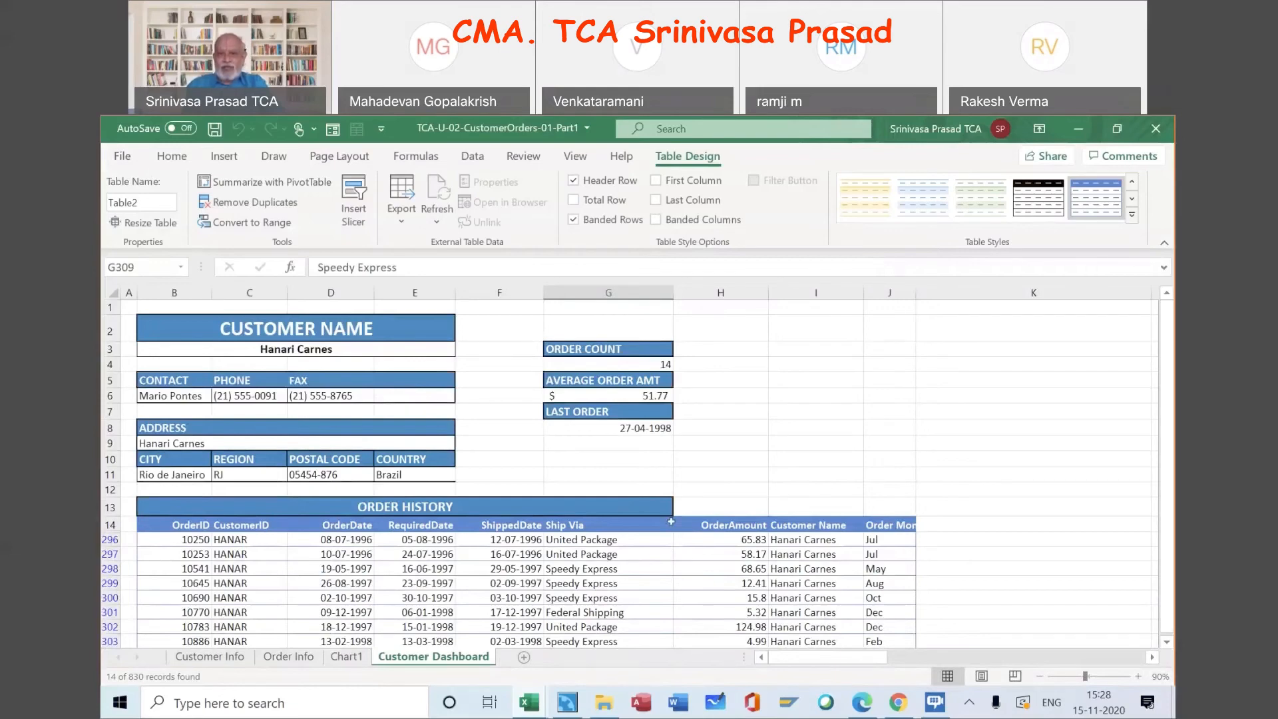
Review Hanari Carnes's order history and choose Island Trading as the customer in B3
scroll(656, 573, down, 1)
scroll(656, 573, down, 5)
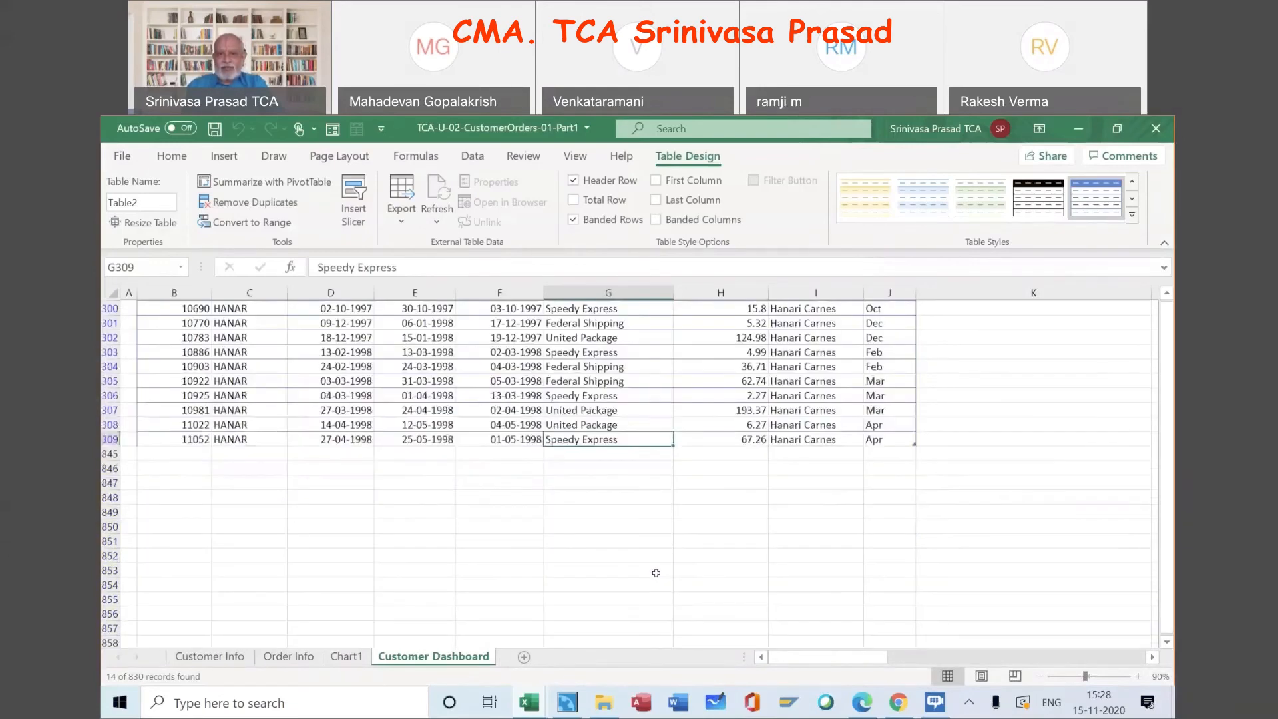
scroll(657, 573, up, 3)
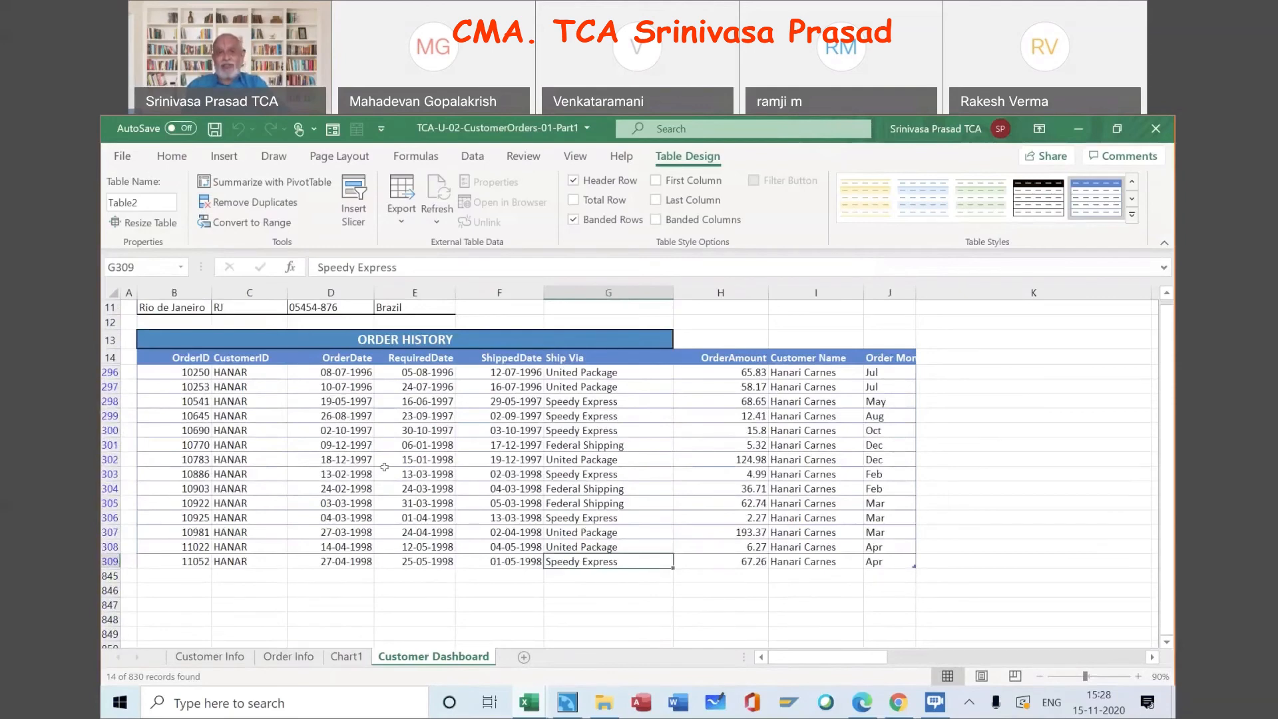
scroll(385, 468, up, 3)
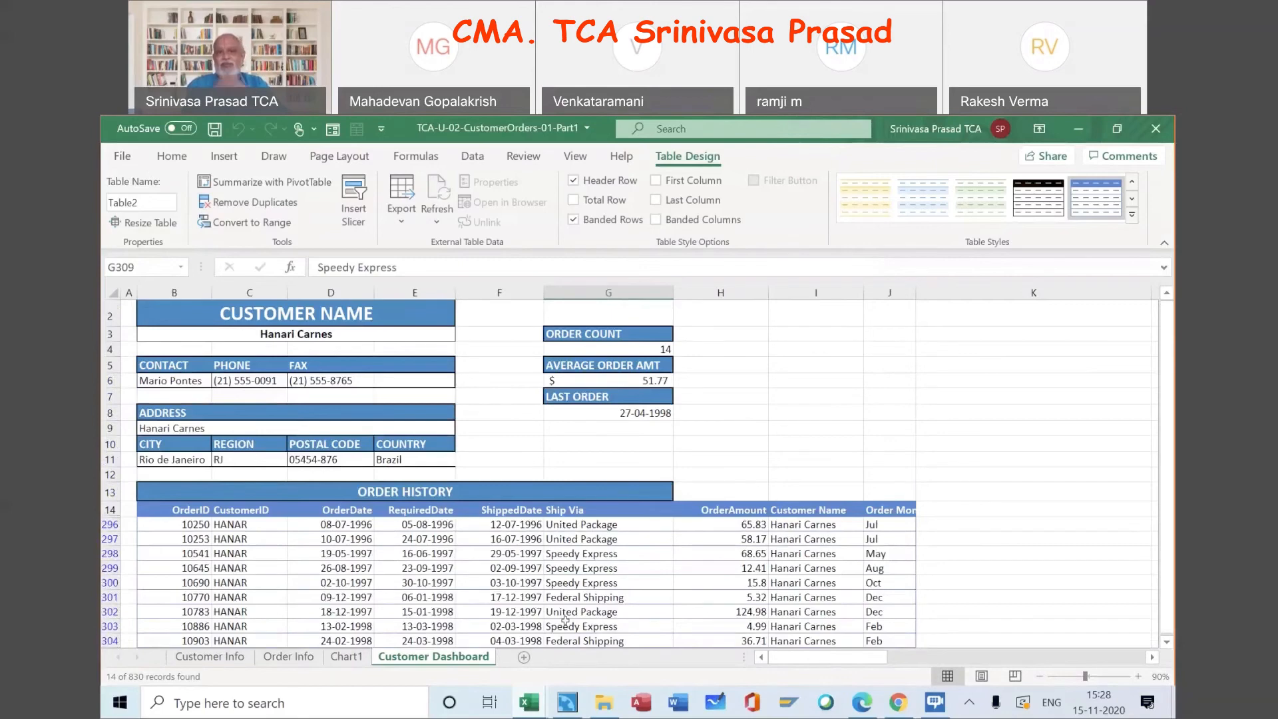
scroll(566, 621, down, 2)
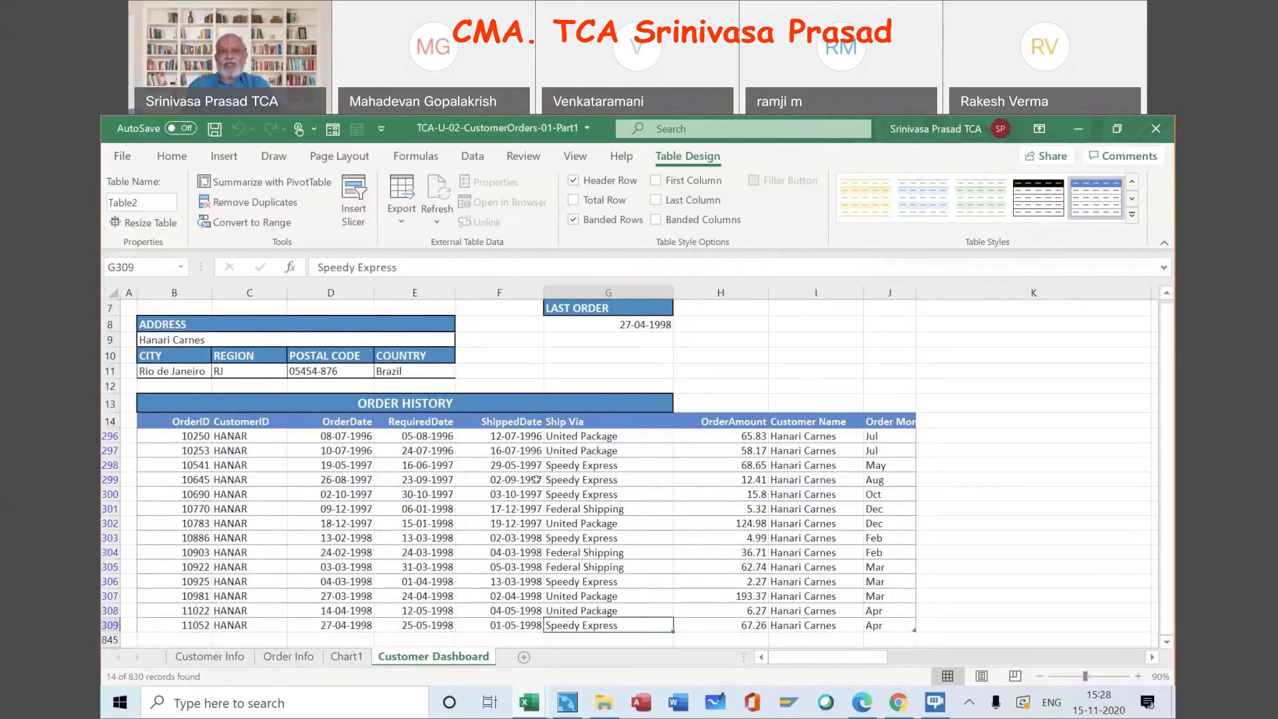
scroll(537, 480, up, 1)
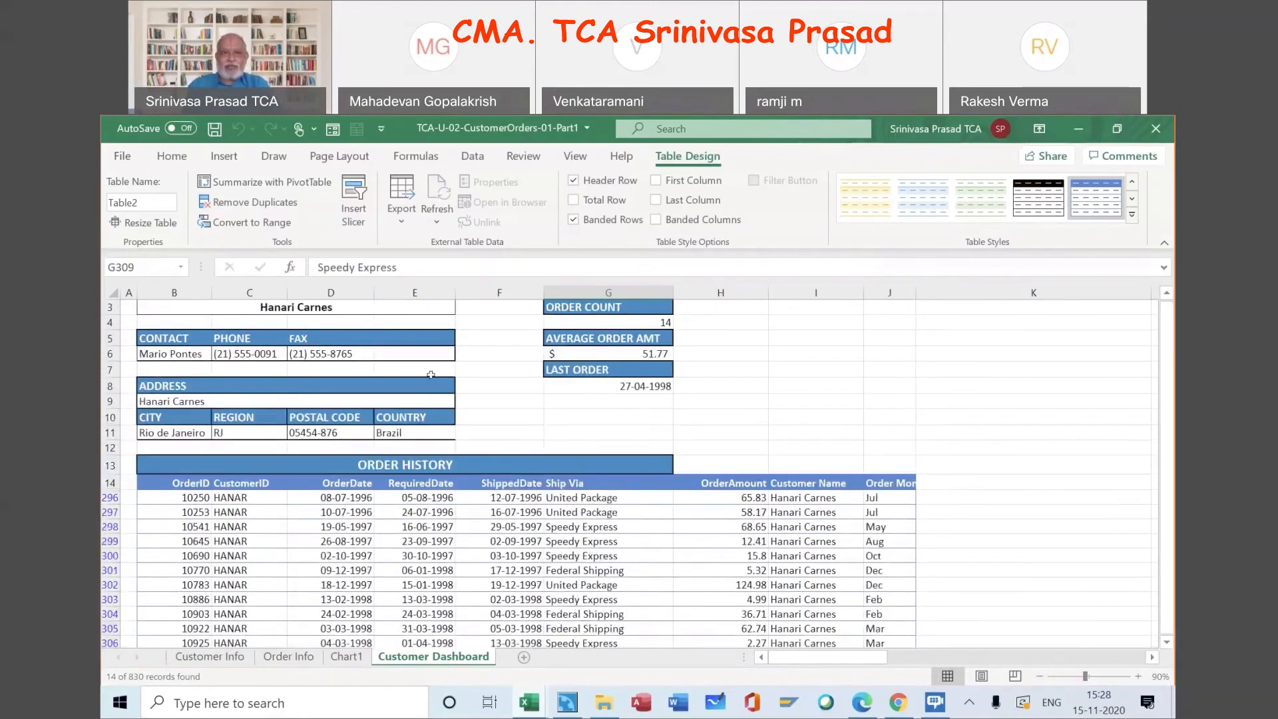
scroll(466, 373, up, 1)
click(445, 344)
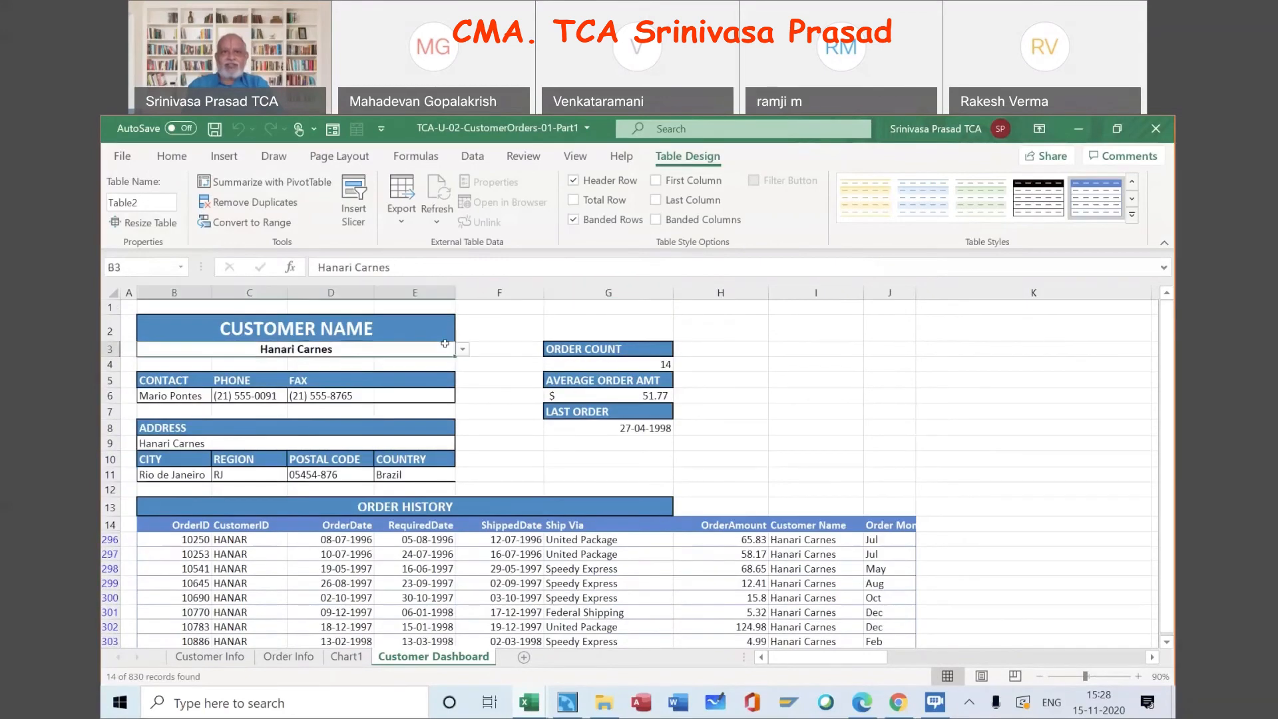
click(462, 349)
click(396, 405)
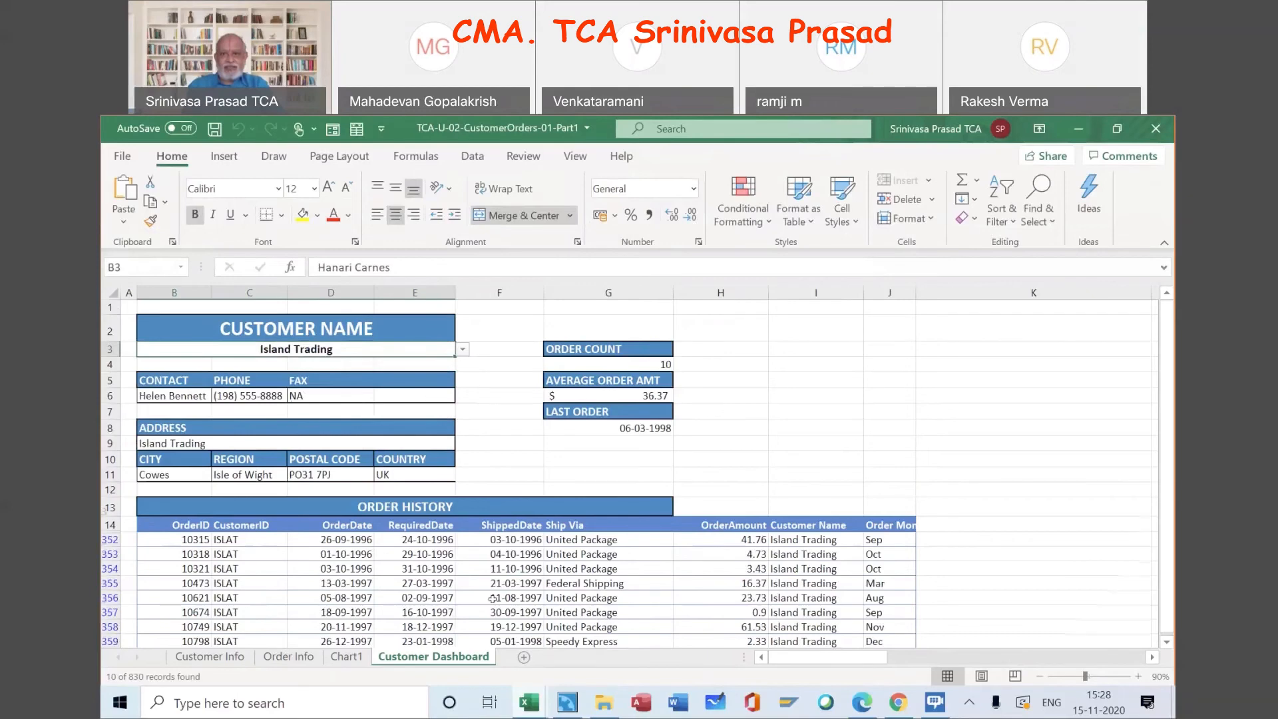
Examine Island Trading's OrderID range from header B14 to the blank cell B845 below the filtered orders
scroll(493, 598, down, 1)
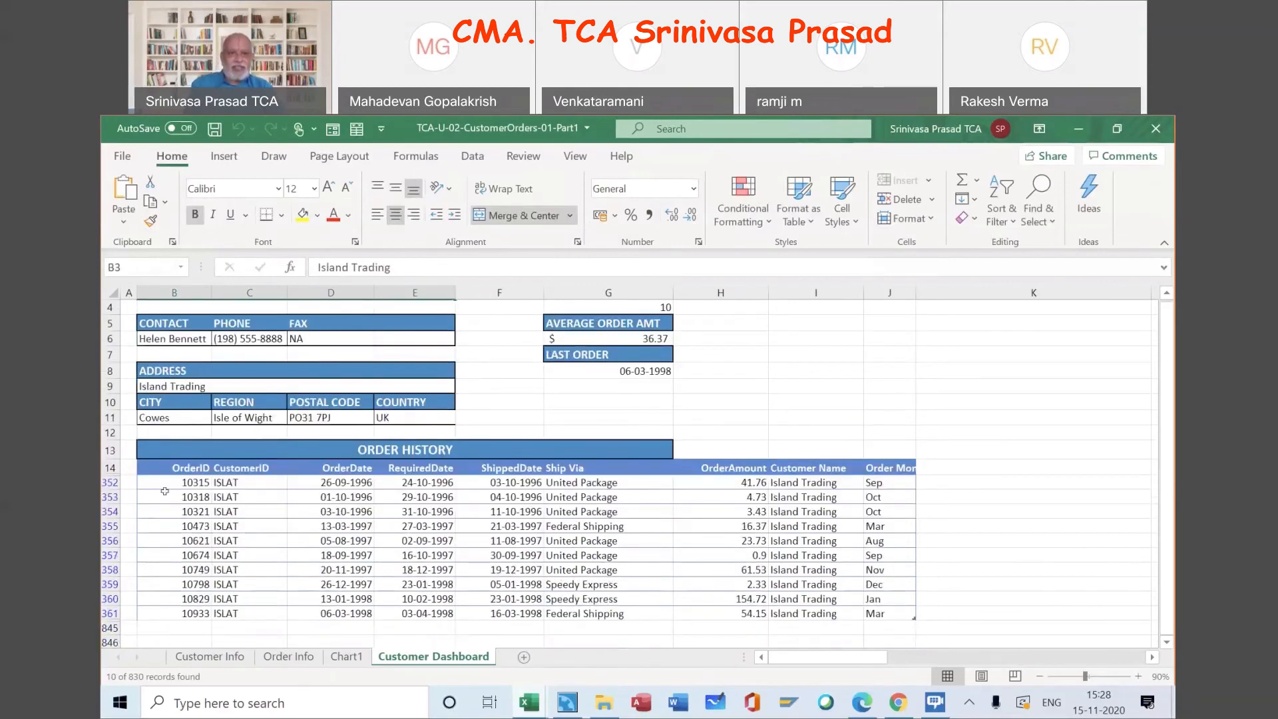
click(826, 351)
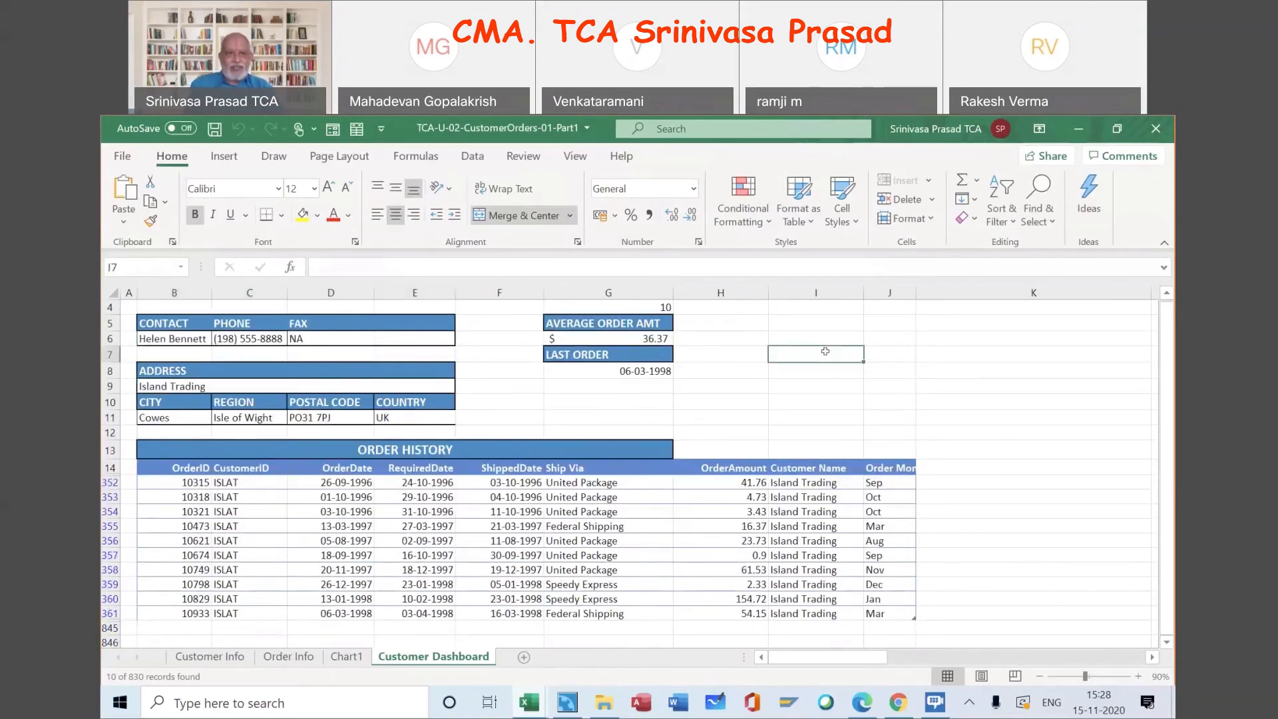
click(175, 466)
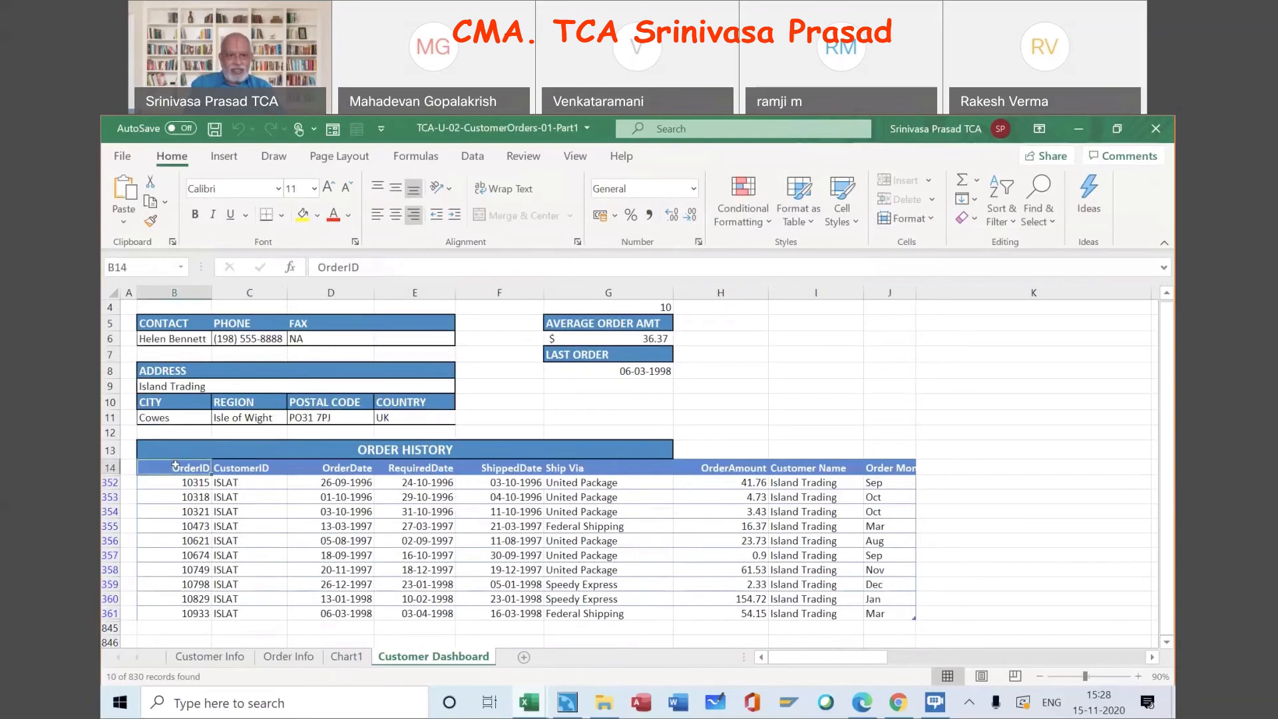
shift+click(183, 626)
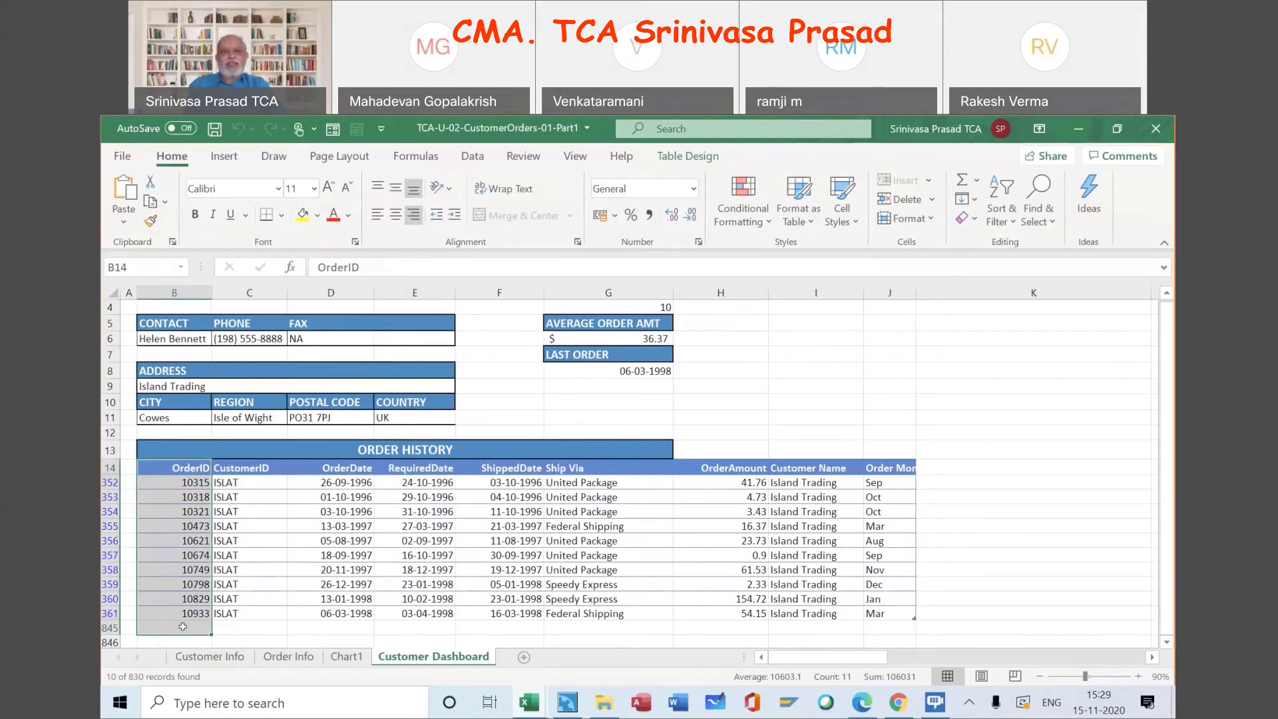
Fill the whole blank row 845 below the order history table with yellow
click(183, 626)
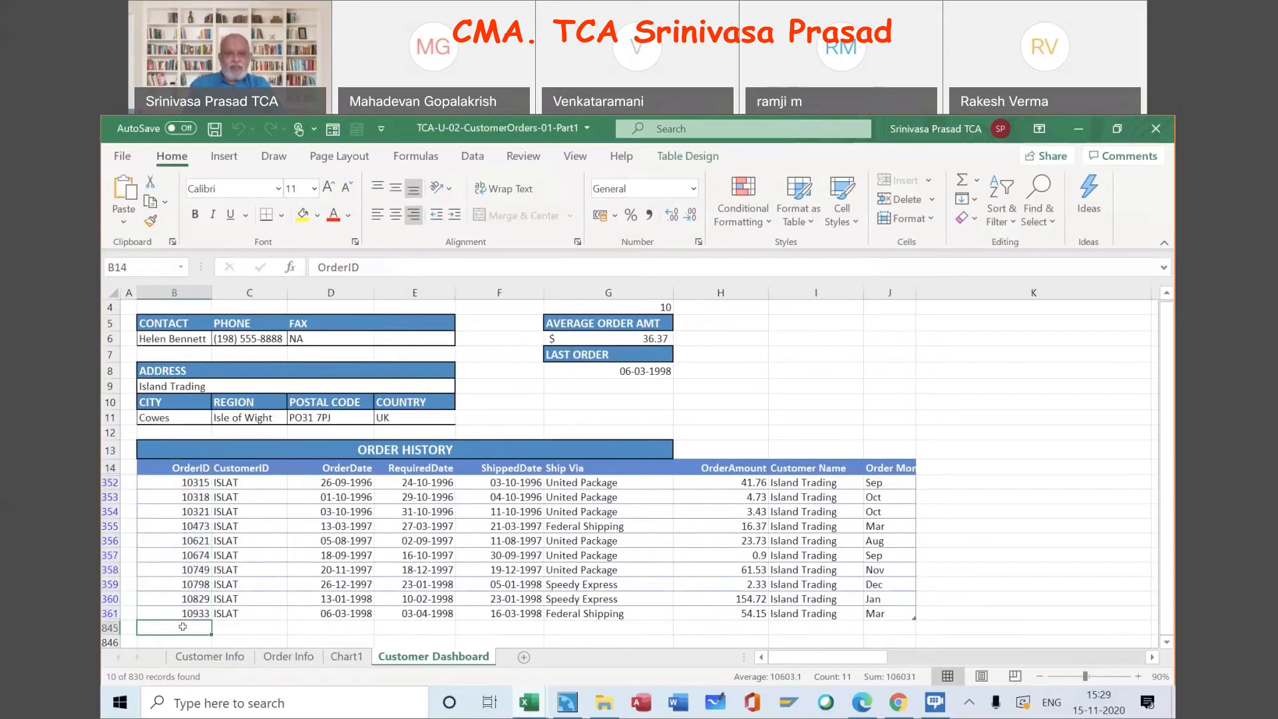
click(110, 628)
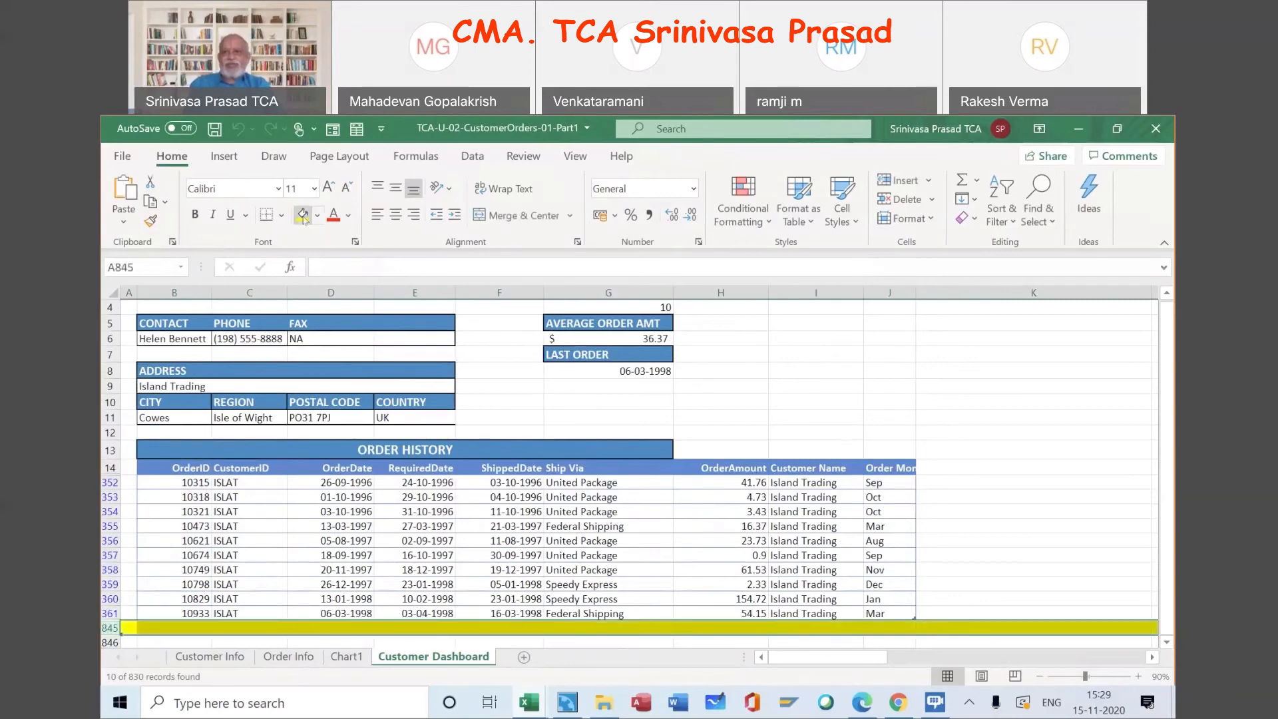
click(999, 446)
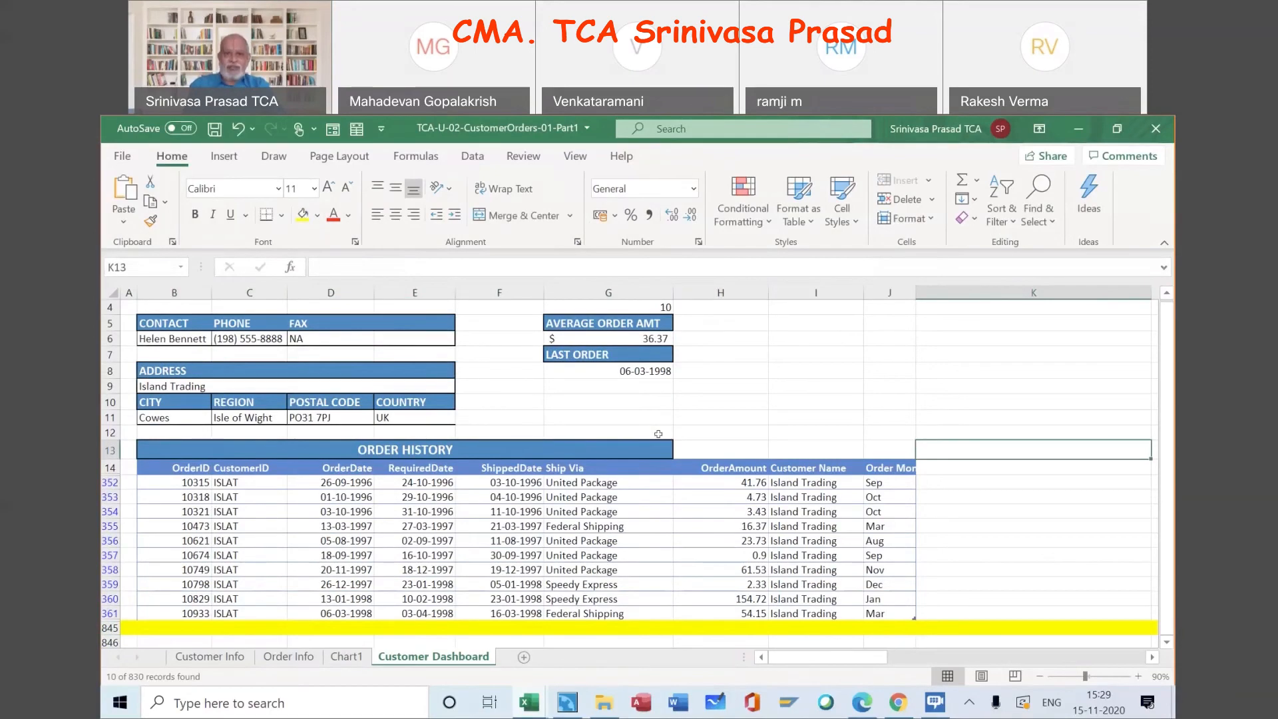
Choose Blondel père et fils as the customer in B3 and review its order history down to highlighted row 845
scroll(525, 413, up, 1)
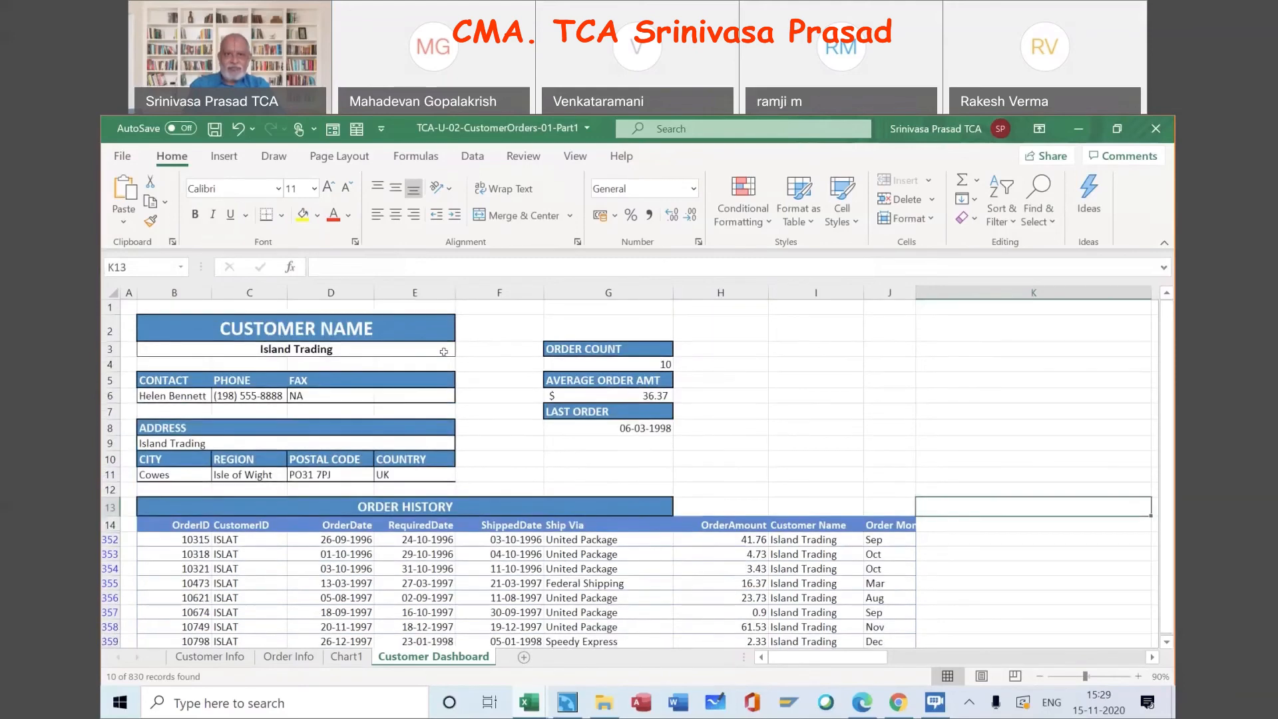
click(452, 349)
click(462, 350)
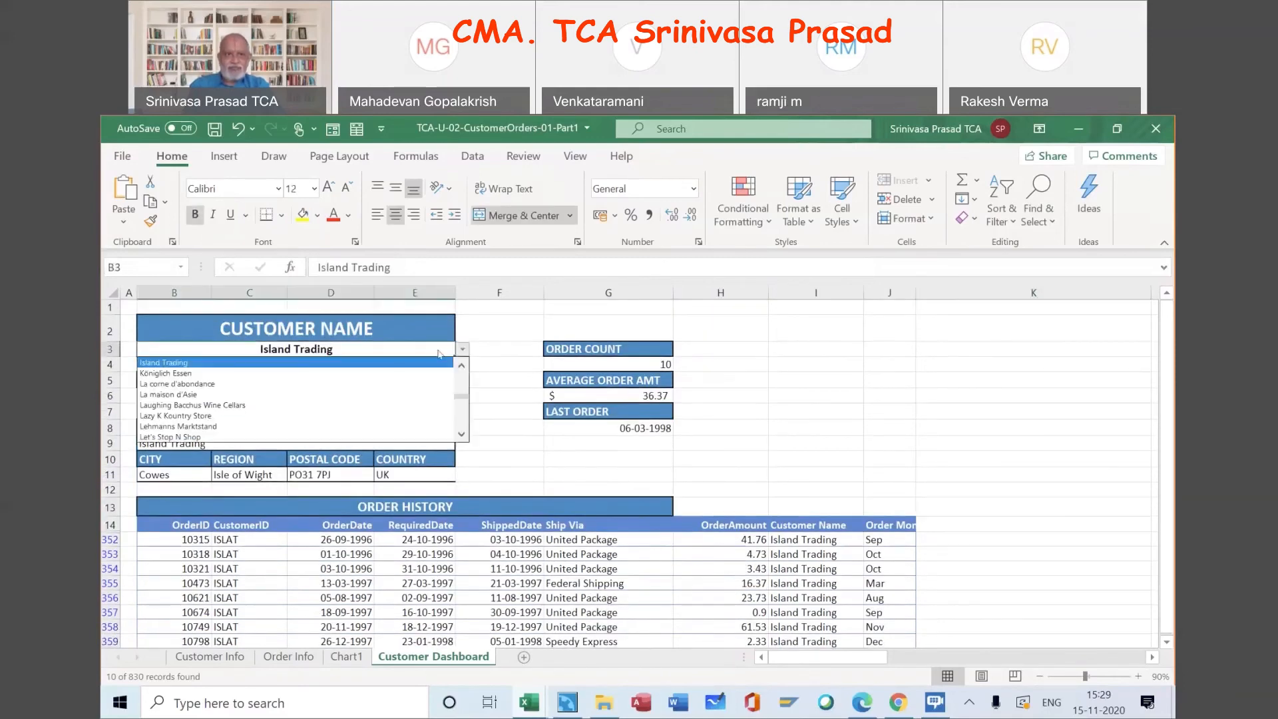
click(462, 384)
click(460, 379)
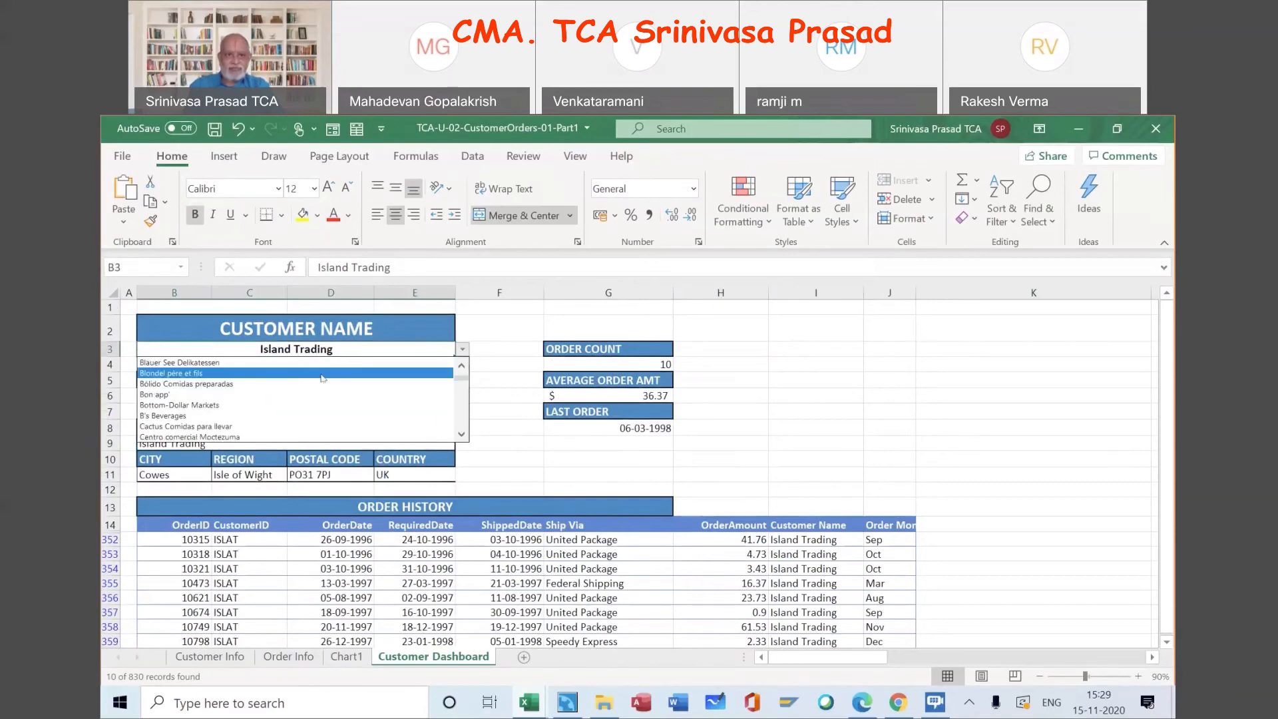
click(323, 378)
scroll(812, 428, down, 2)
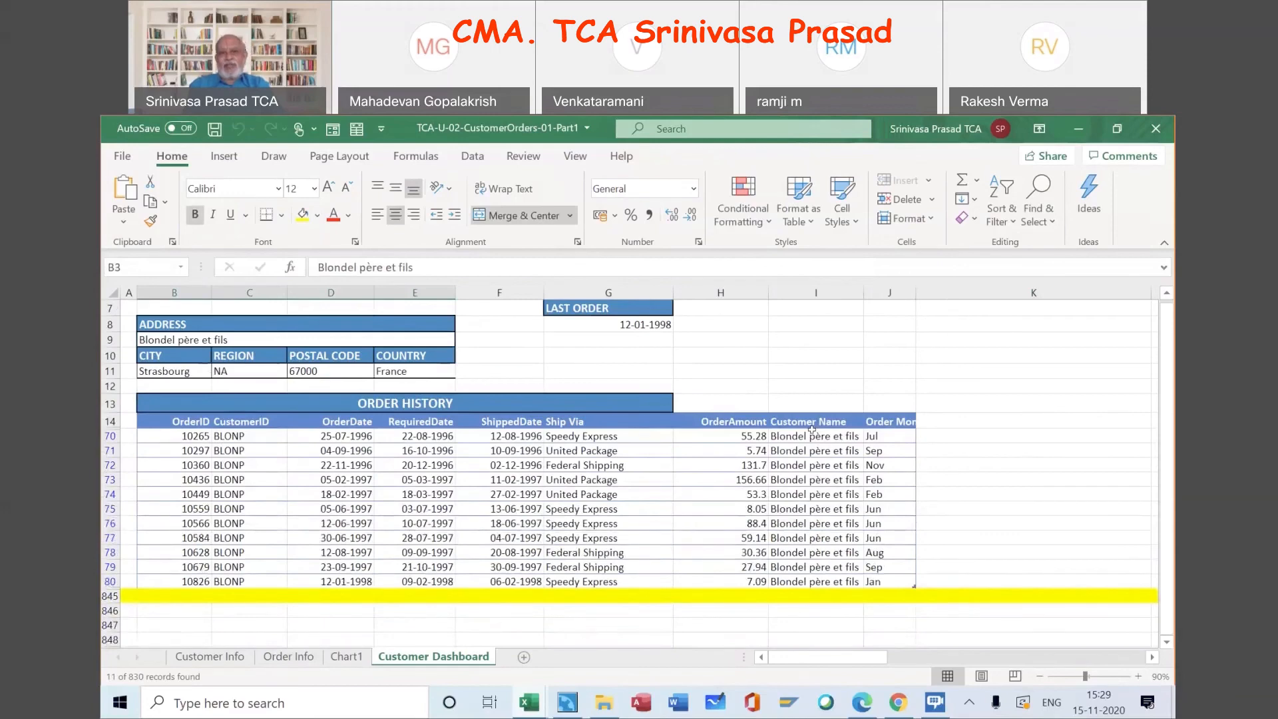
scroll(488, 357, up, 2)
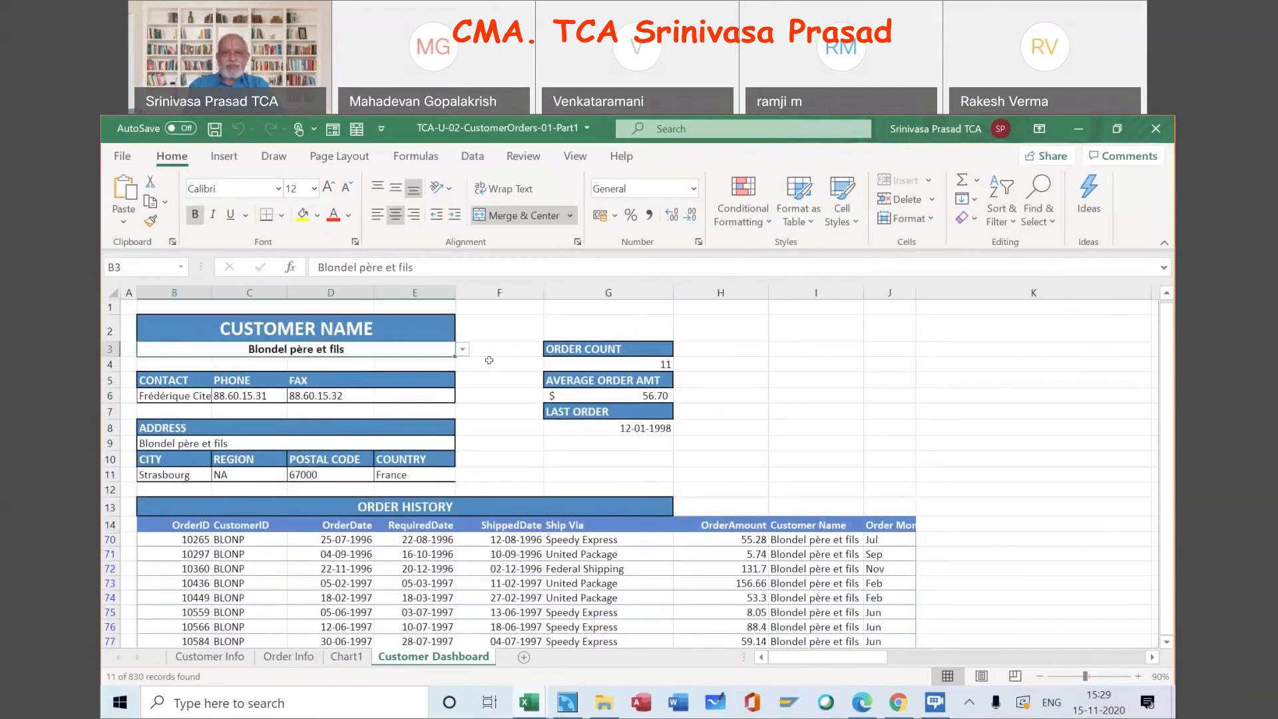
Choose Bon app' as the customer in B3 and review its order history down to highlighted row 845
click(461, 349)
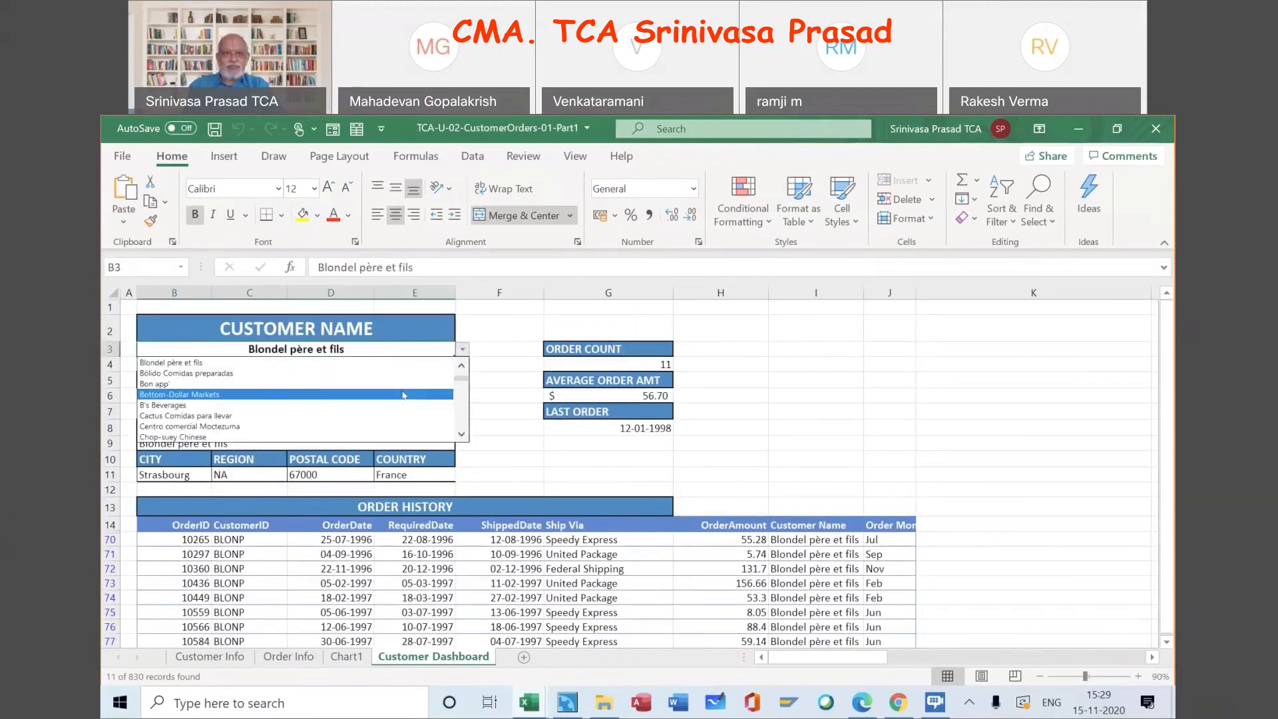
click(394, 386)
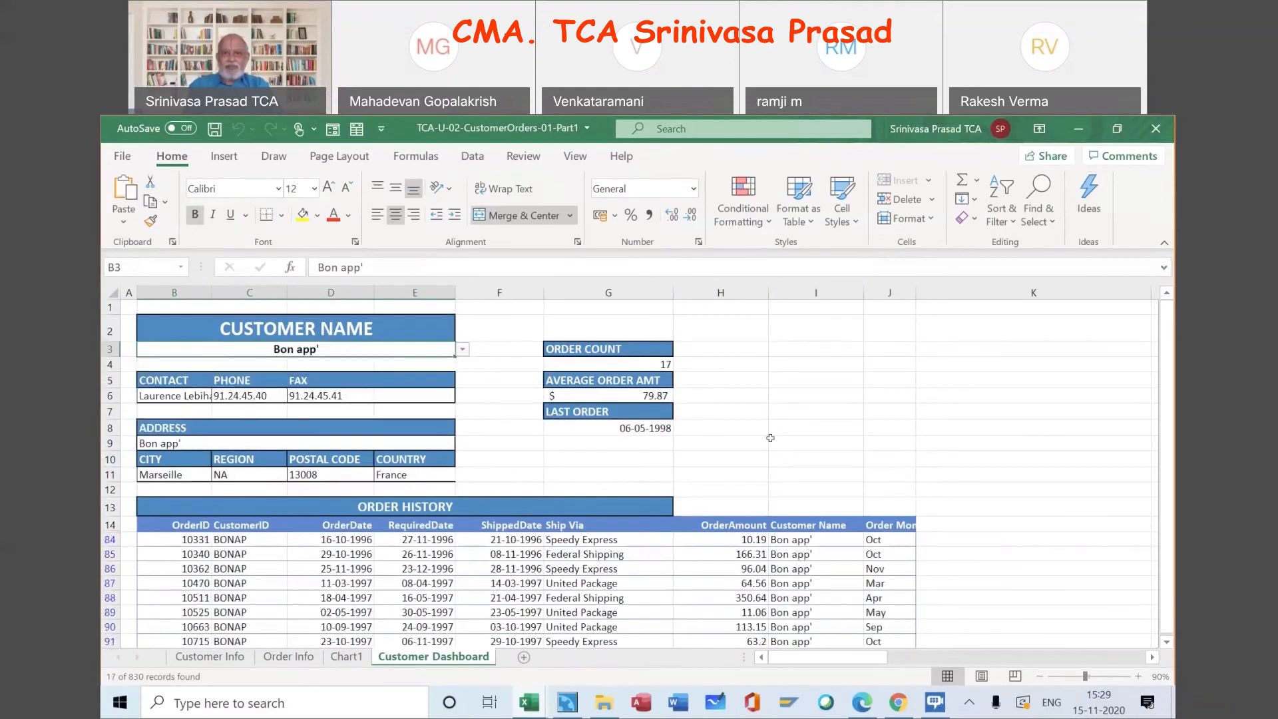
scroll(770, 437, down, 4)
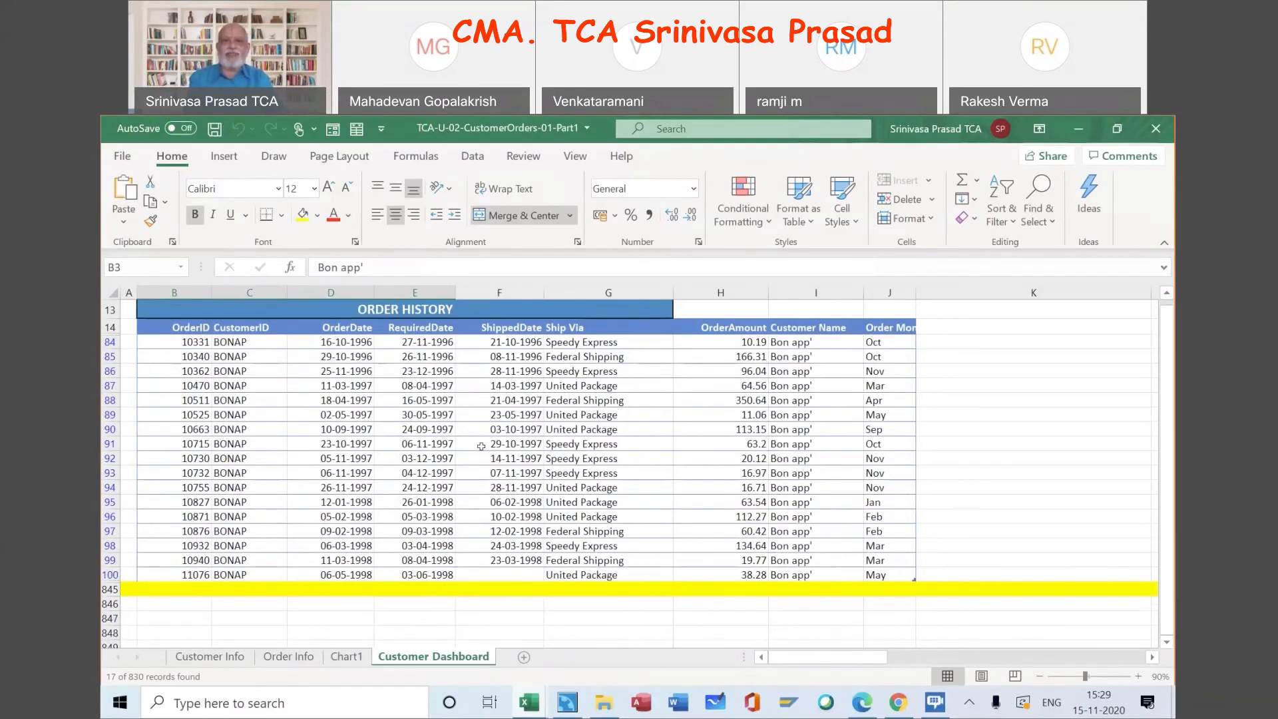
scroll(481, 447, up, 4)
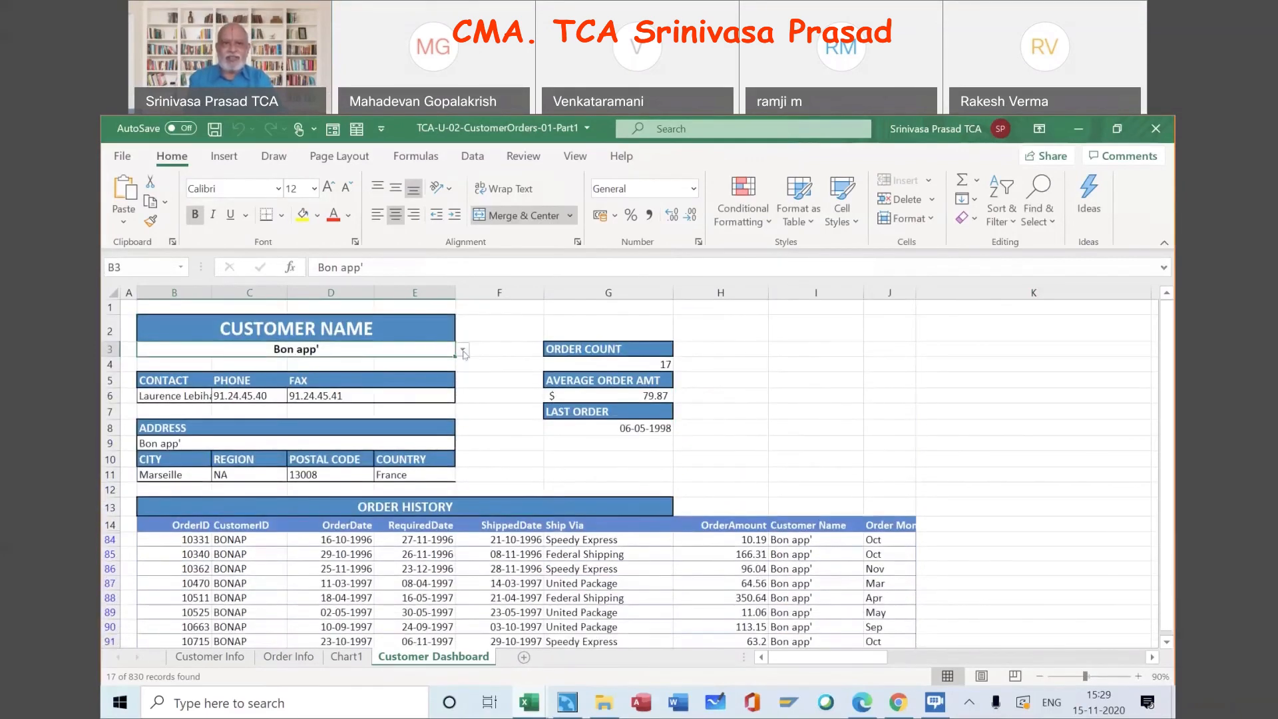
Choose Alfreds Futterkiste as the customer in B3
click(463, 350)
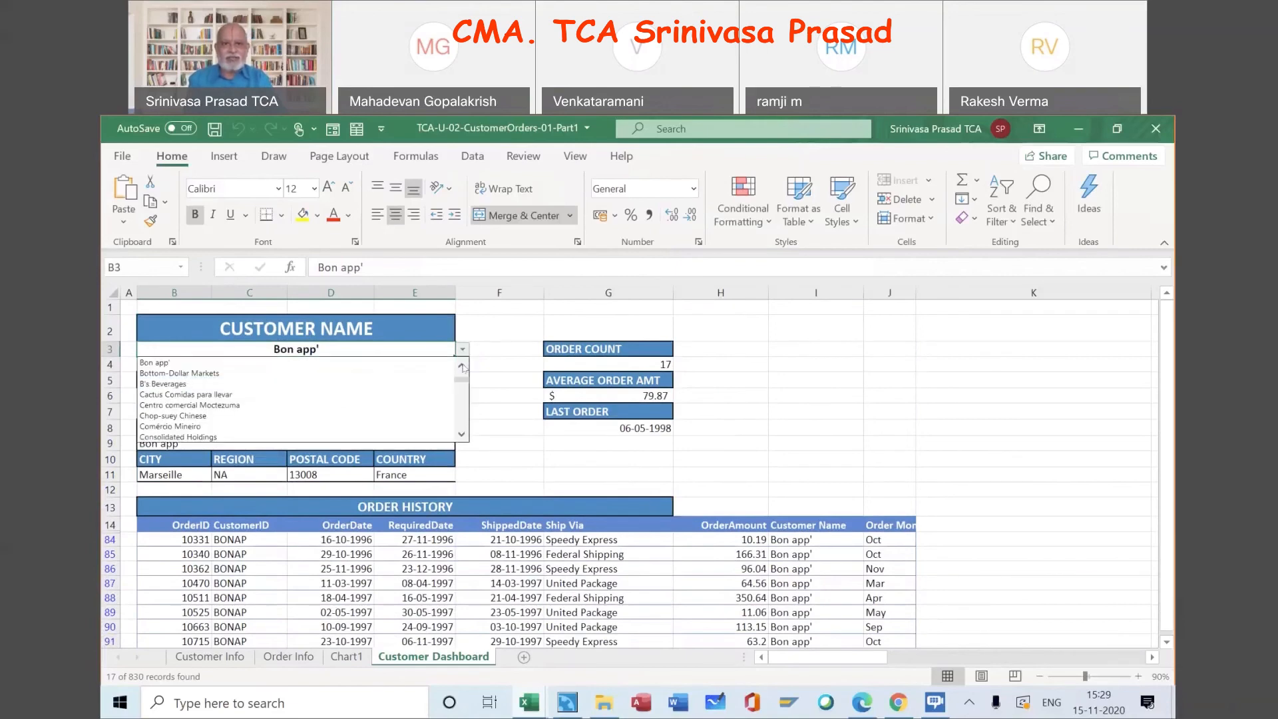
scroll(391, 379, up, 3)
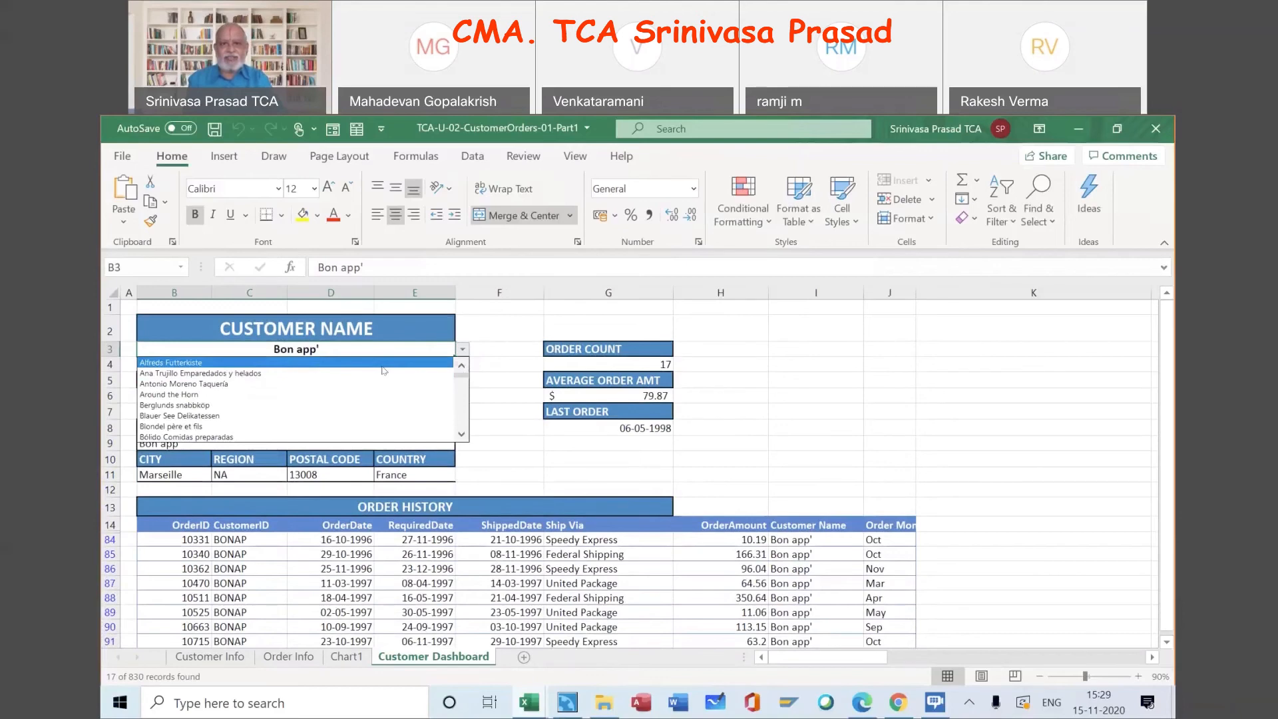
click(383, 363)
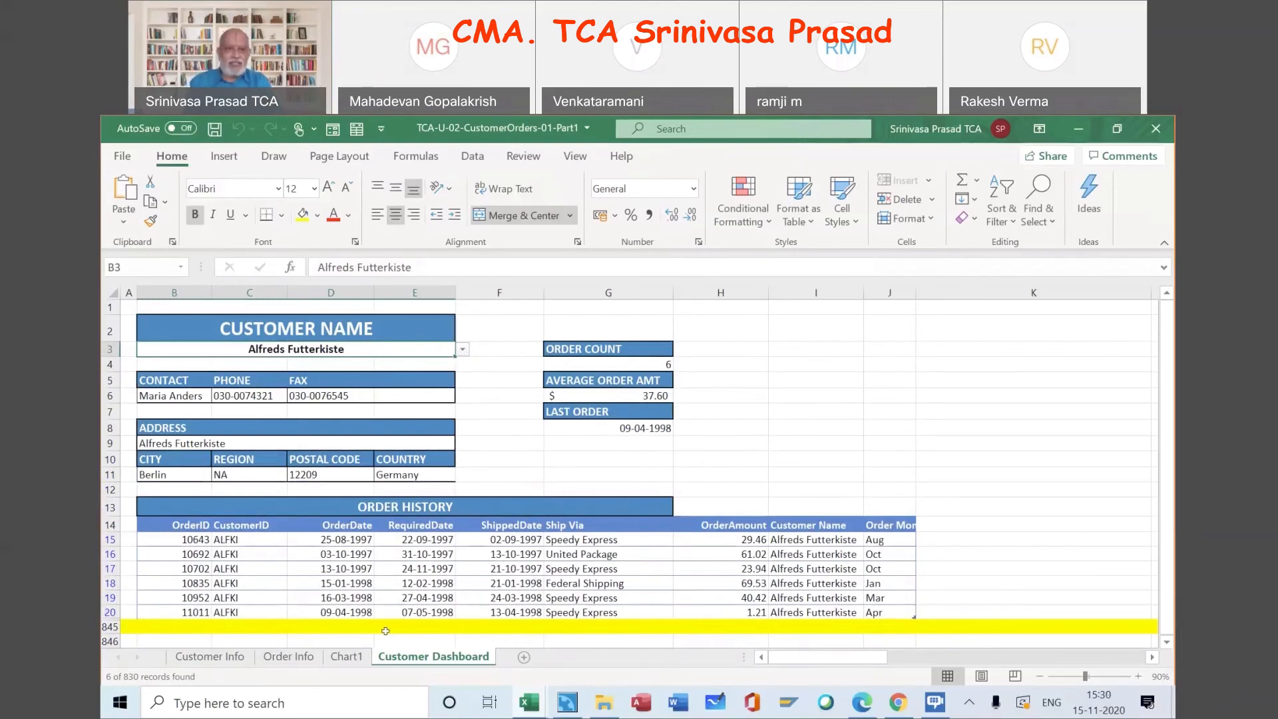
Examine Alfreds Futterkiste's OrderID range from header B14 to the highlighted blank cell B845
click(944, 410)
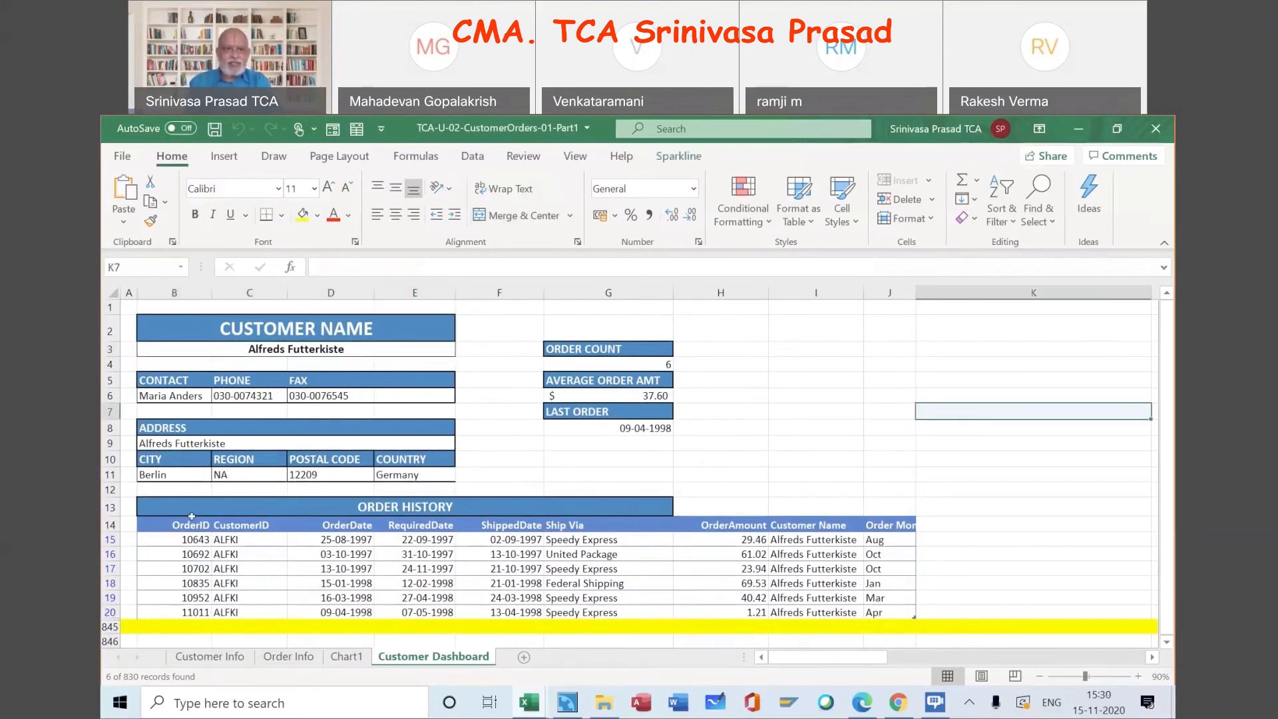
click(191, 525)
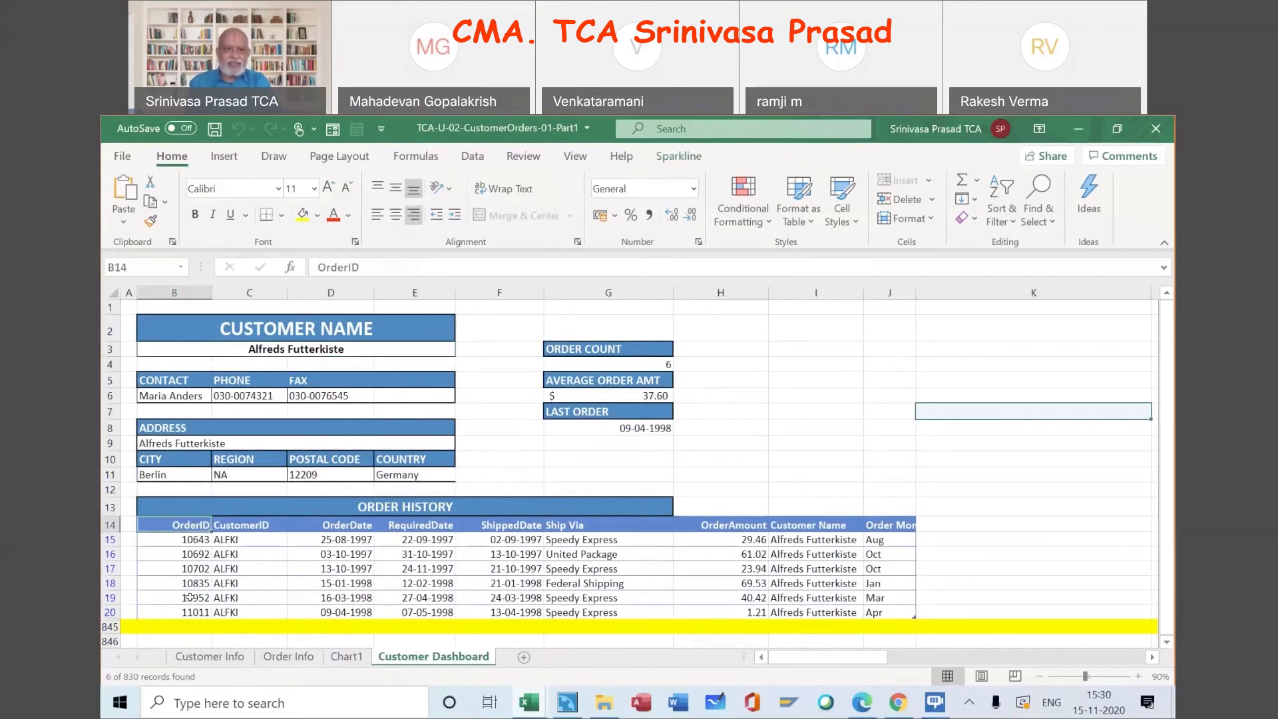
shift+click(189, 626)
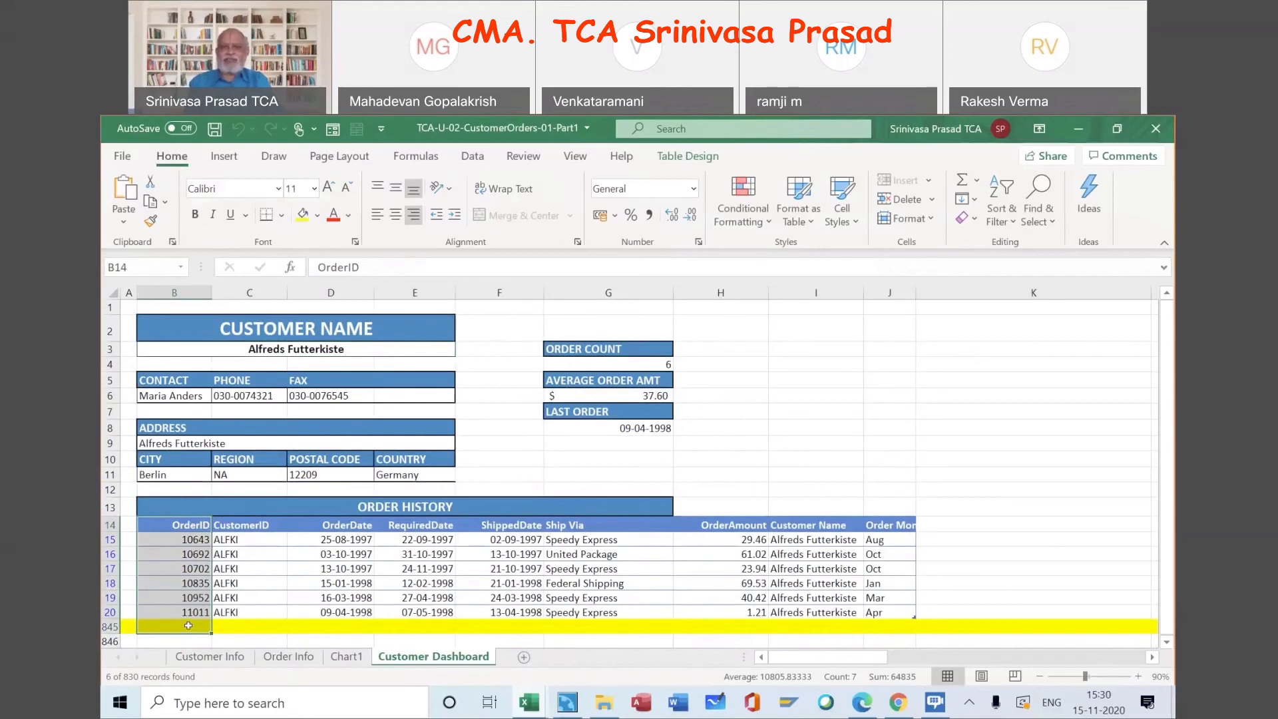
click(923, 416)
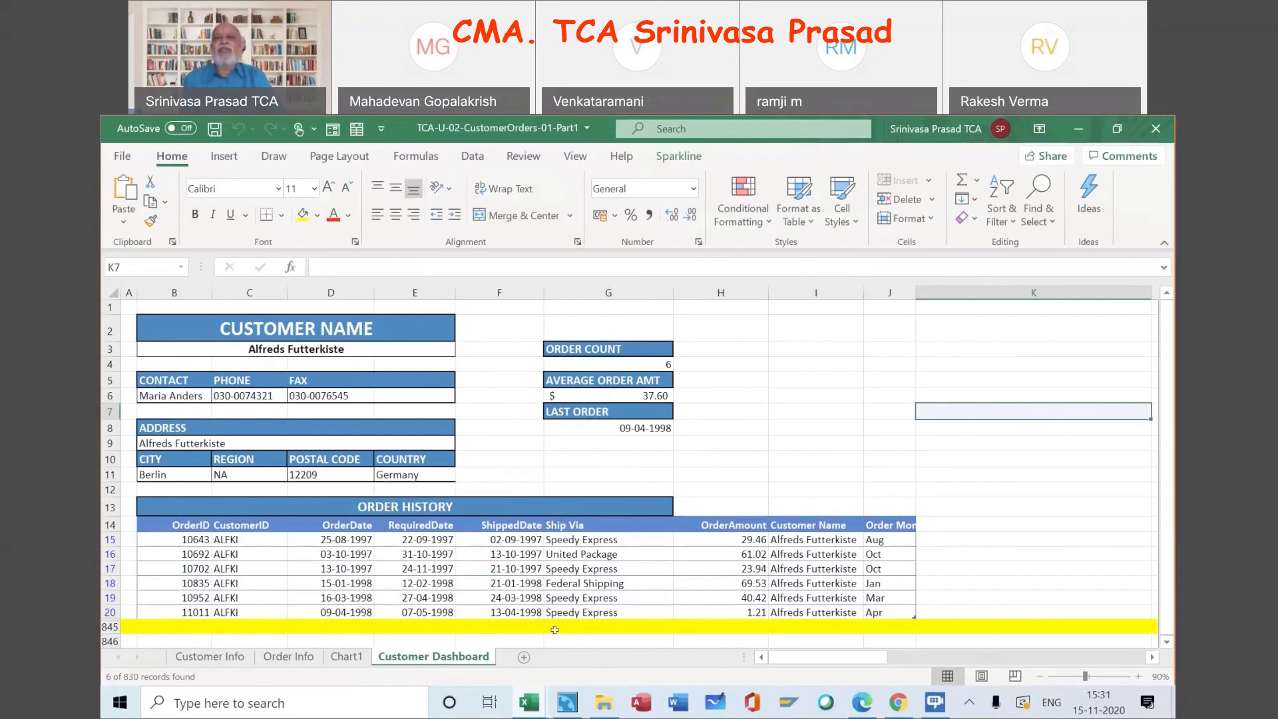
click(974, 481)
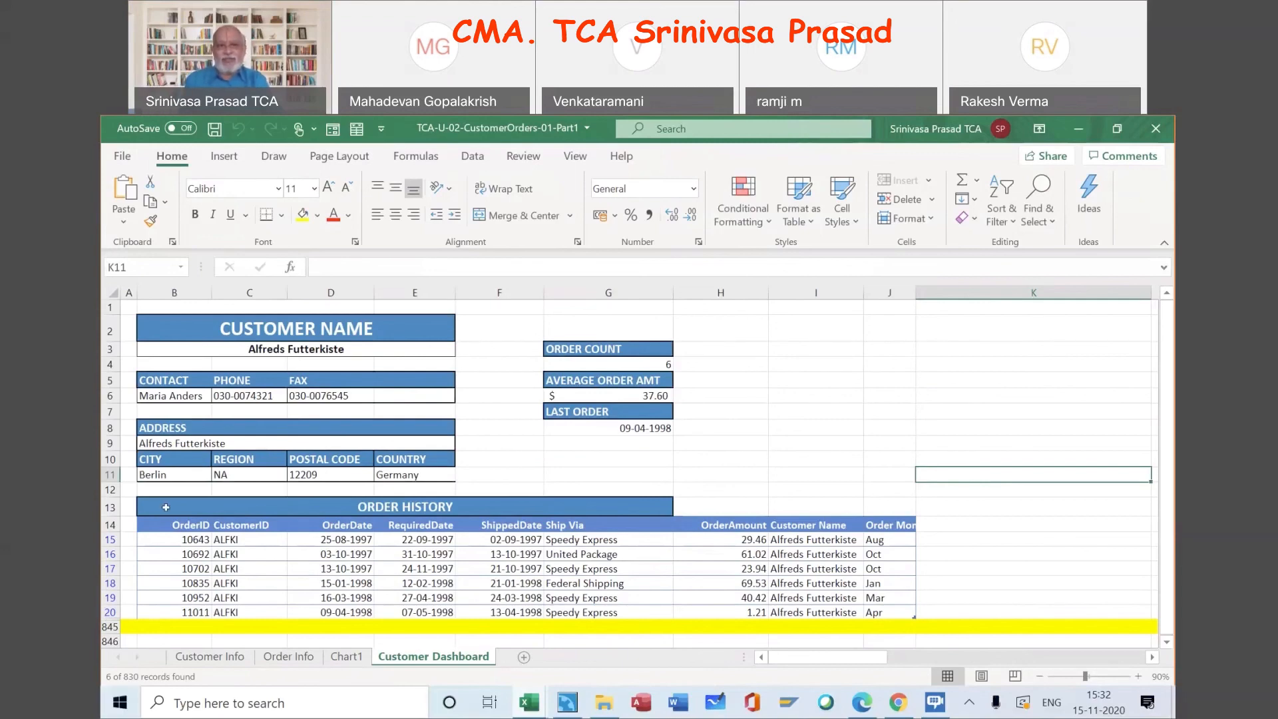
click(180, 524)
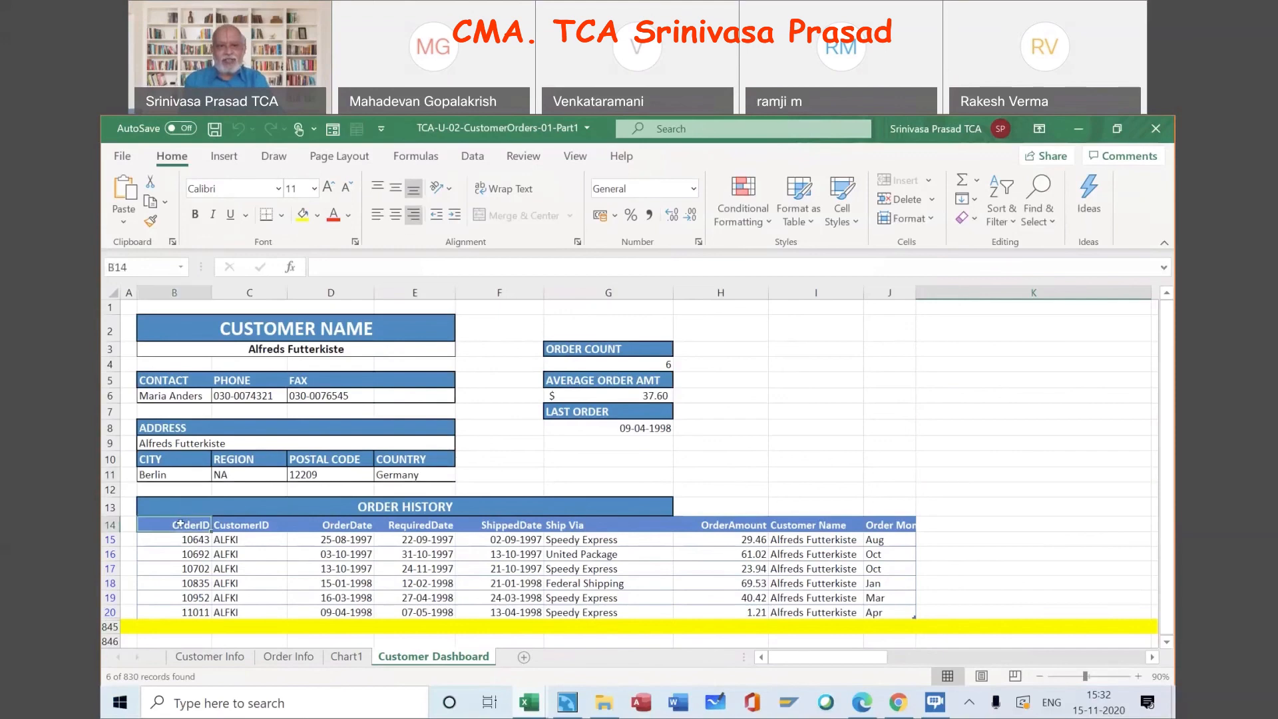
shift+click(180, 622)
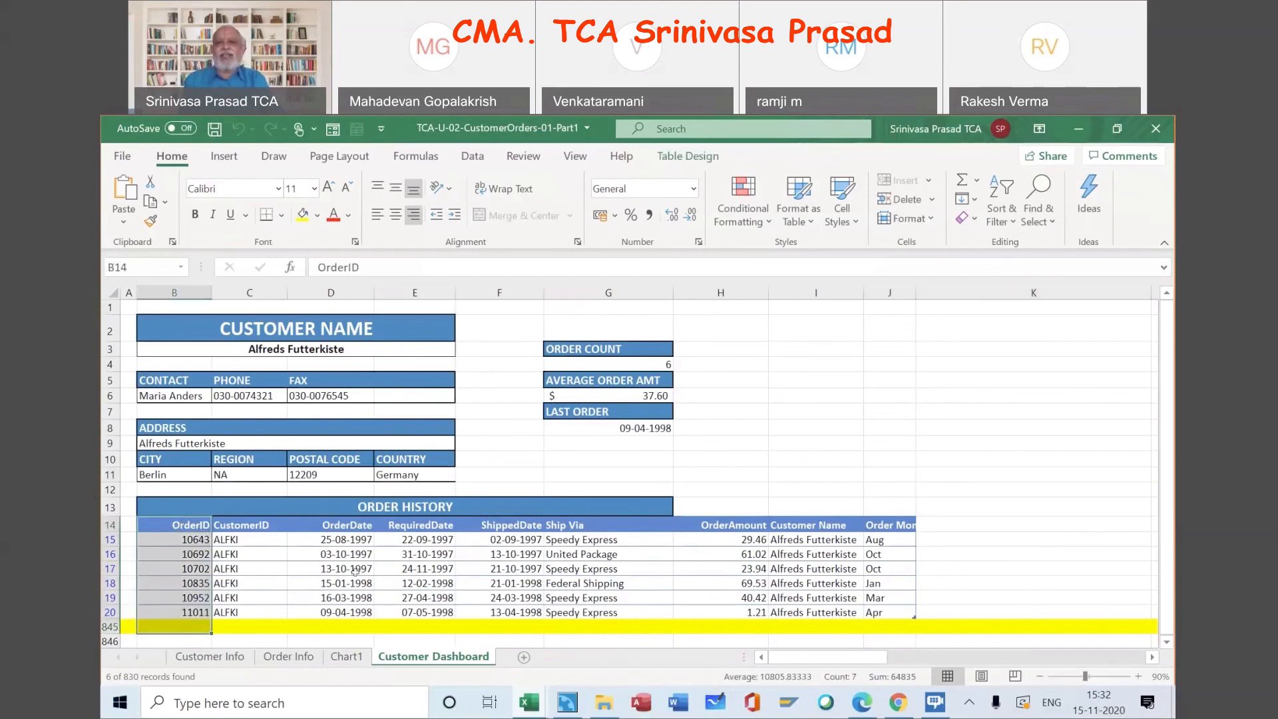
click(987, 406)
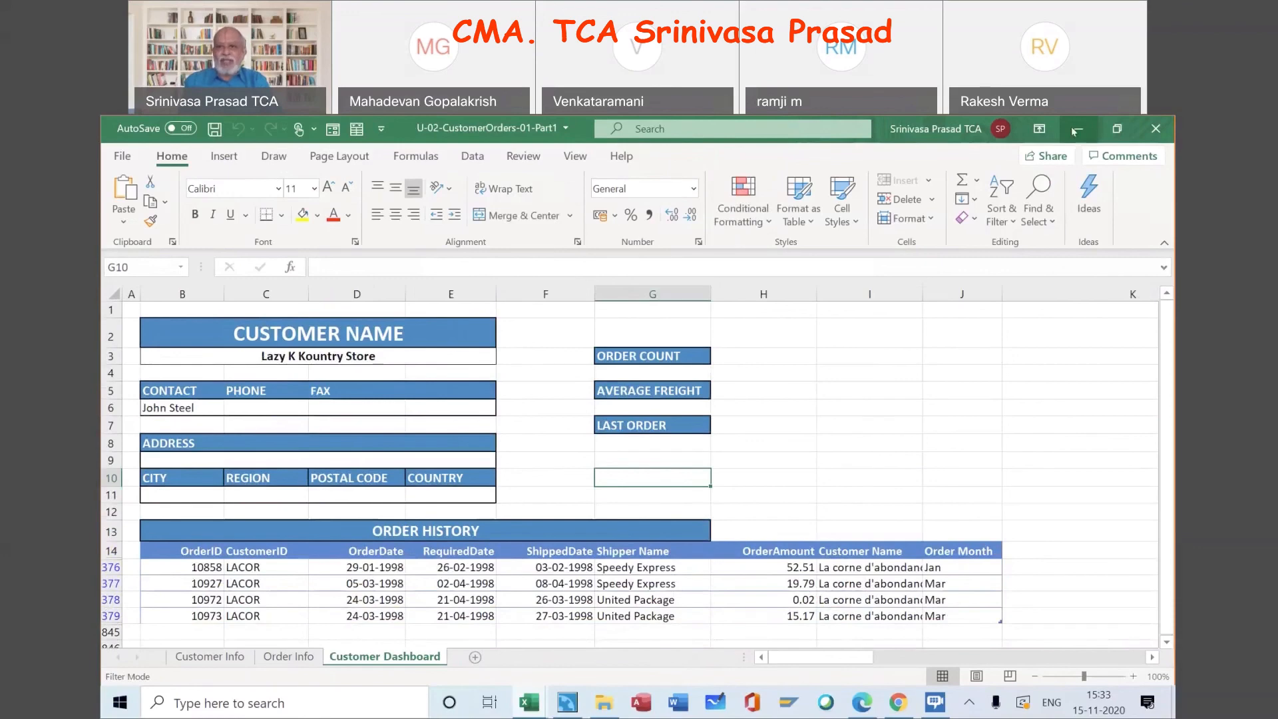
Minimise the U-02-CustomerOrders-01-Part1 workbook and the Turbo Navigator file manager
click(1074, 130)
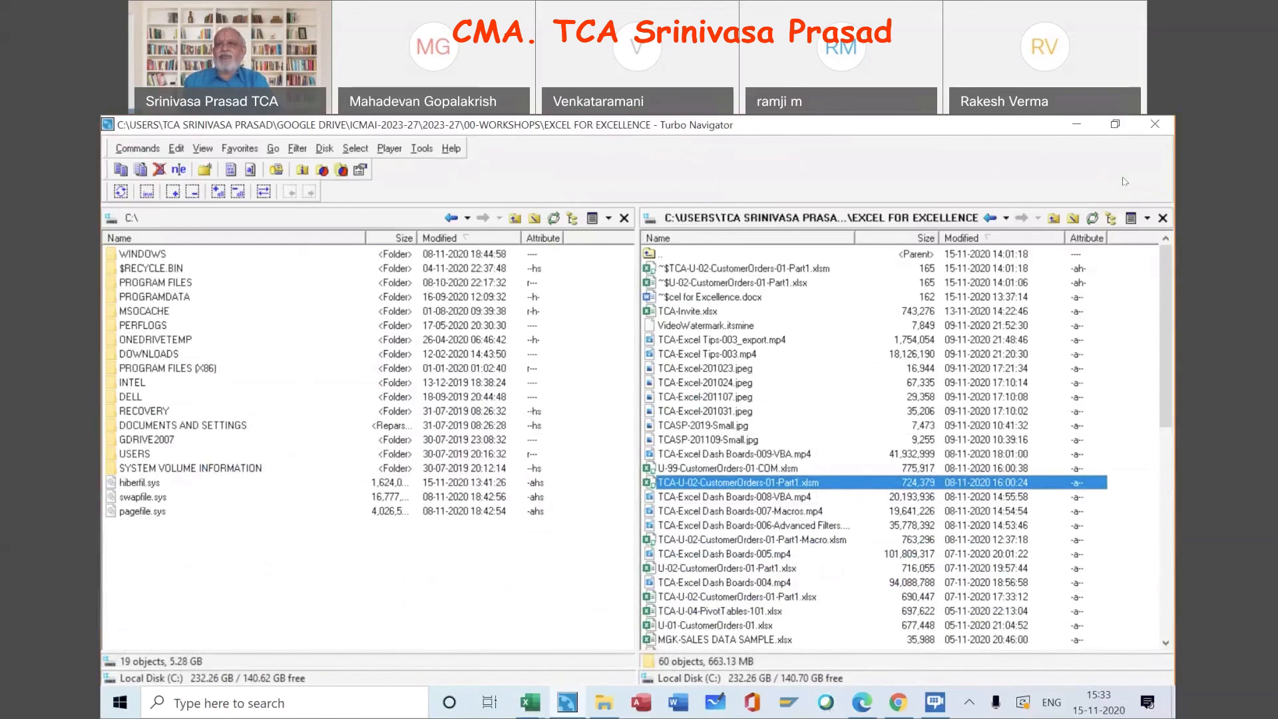
click(1073, 128)
click(1073, 127)
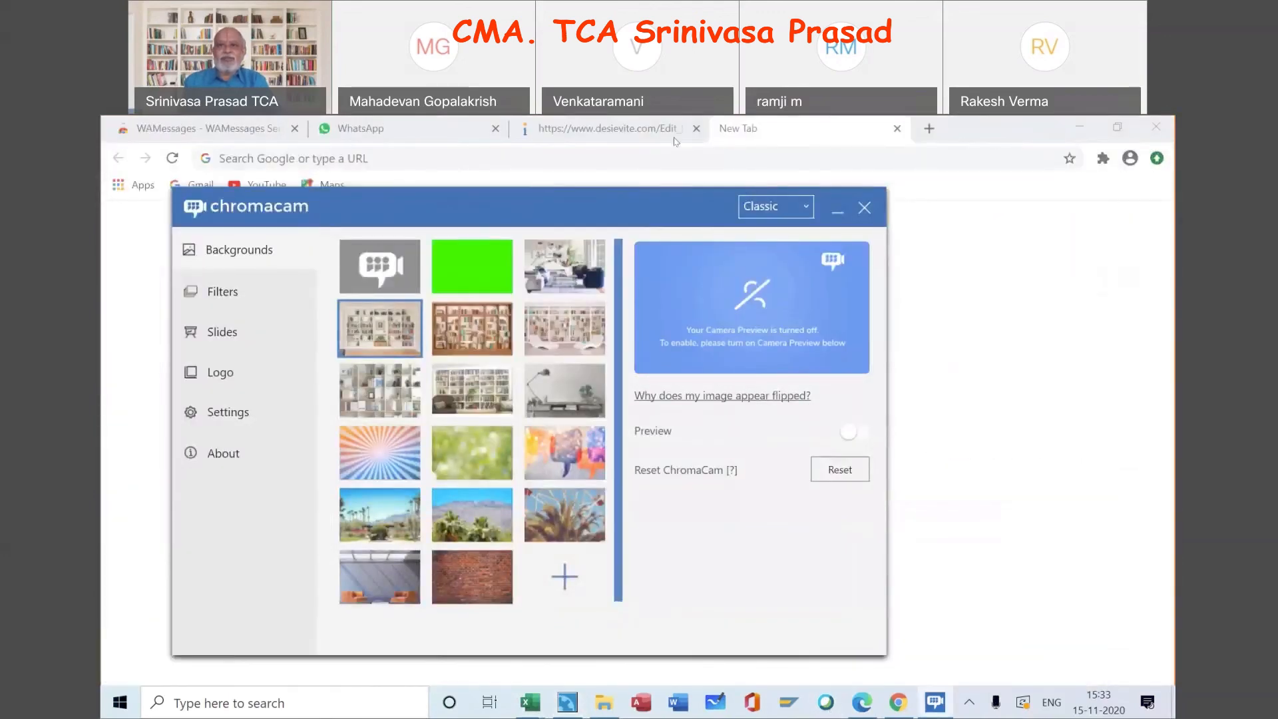